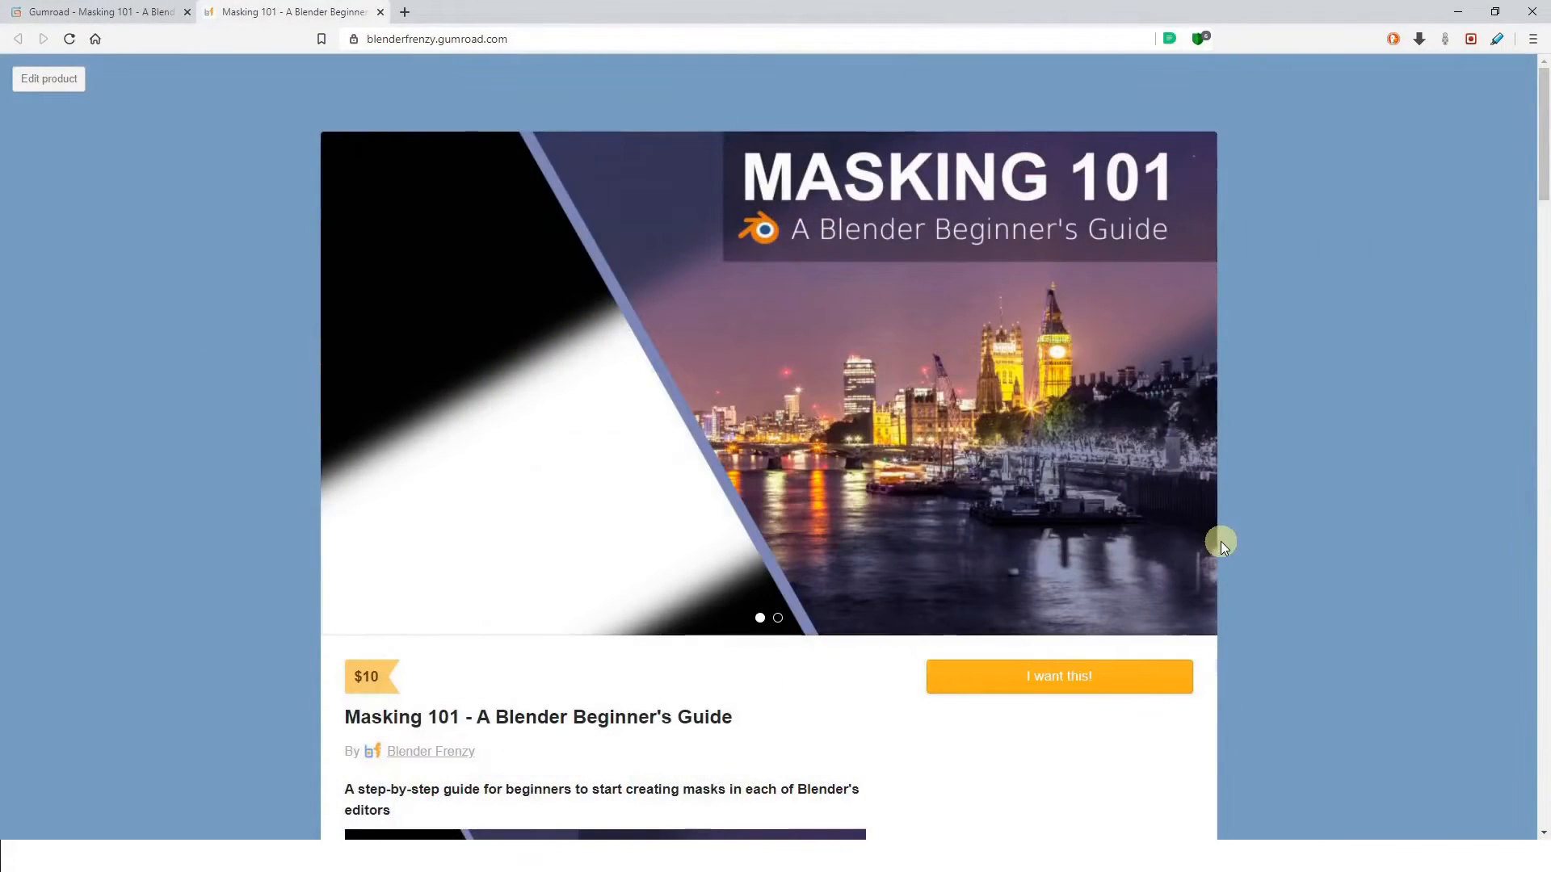
Review the Masking 101 product page's topic descriptions, from 2D masking through color change, rotoscoping, greenscreen and transitions
{"action": "scroll", "coordinate": [1318, 499], "scroll_direction": "down", "scroll_amount": 6}
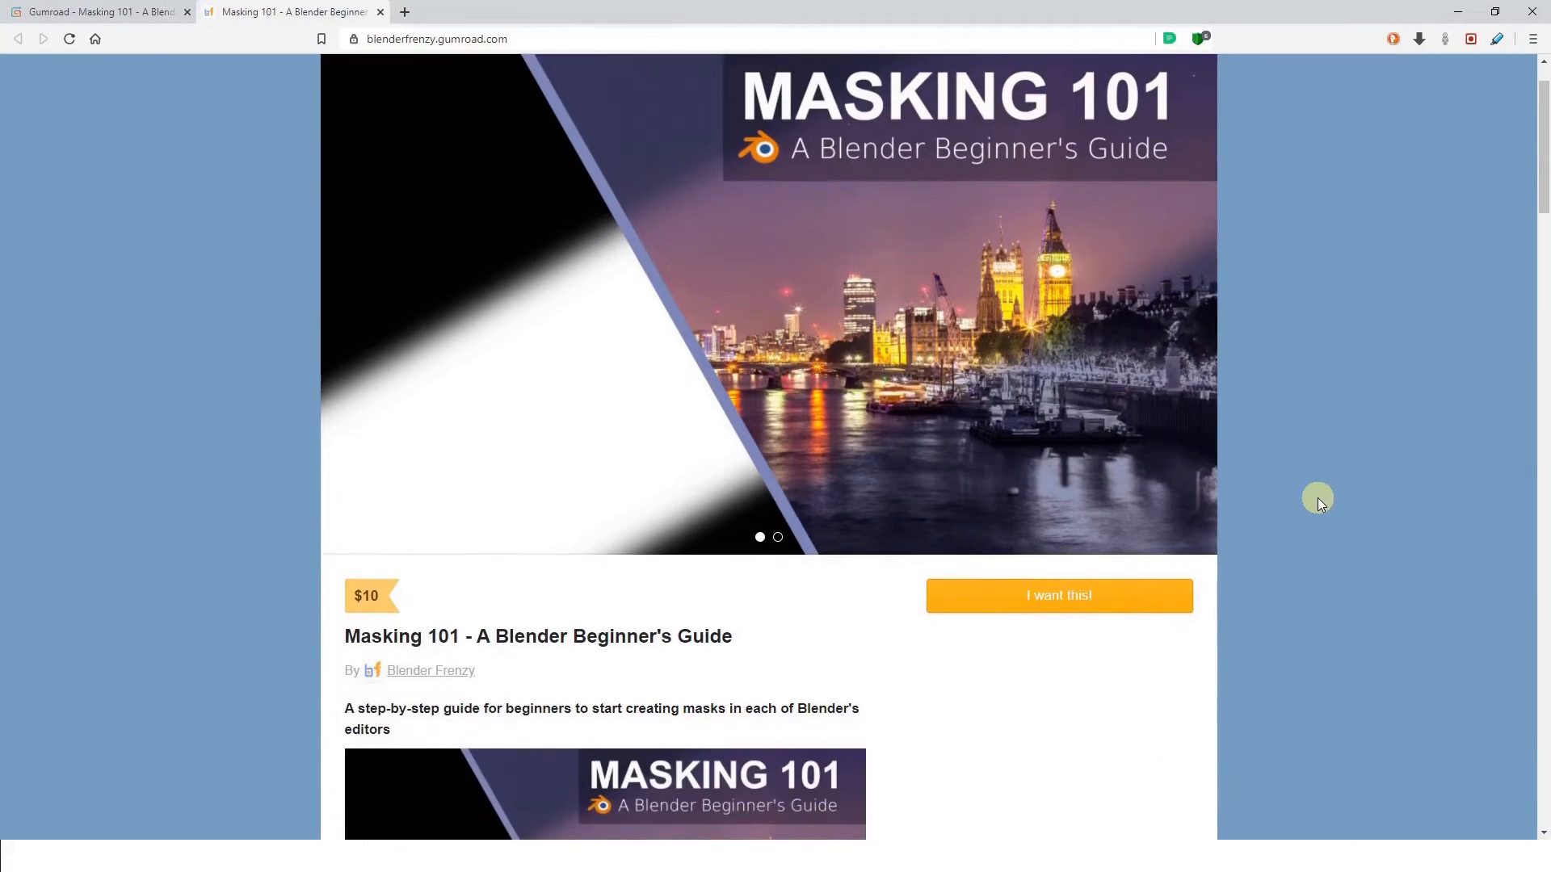
{"action": "scroll", "coordinate": [1318, 499], "scroll_direction": "down", "scroll_amount": 7}
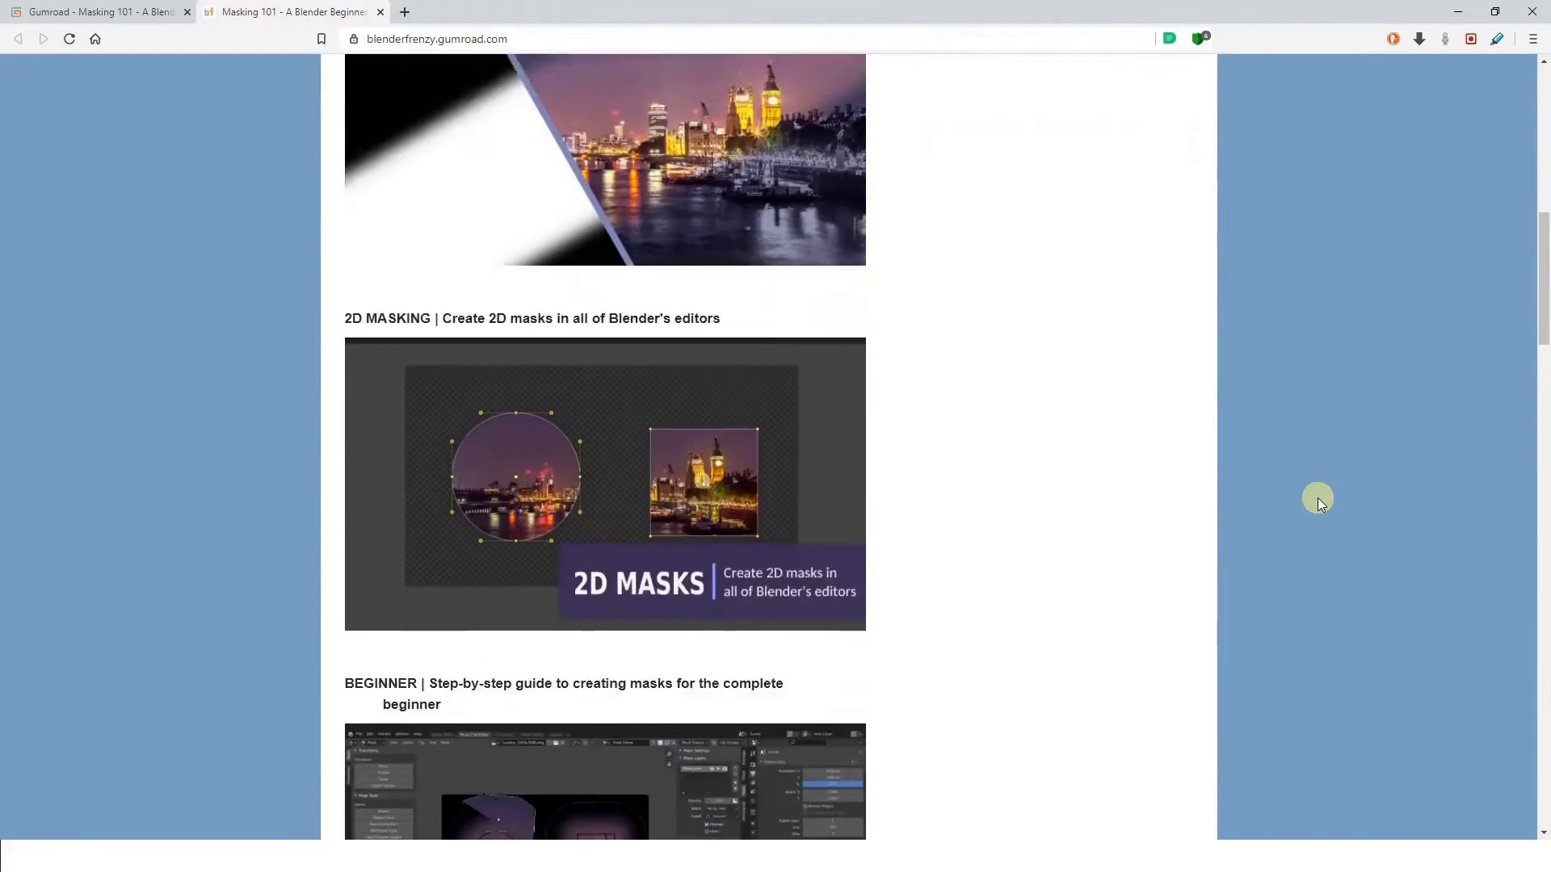
{"action": "scroll", "coordinate": [1318, 499], "scroll_direction": "down", "scroll_amount": 6}
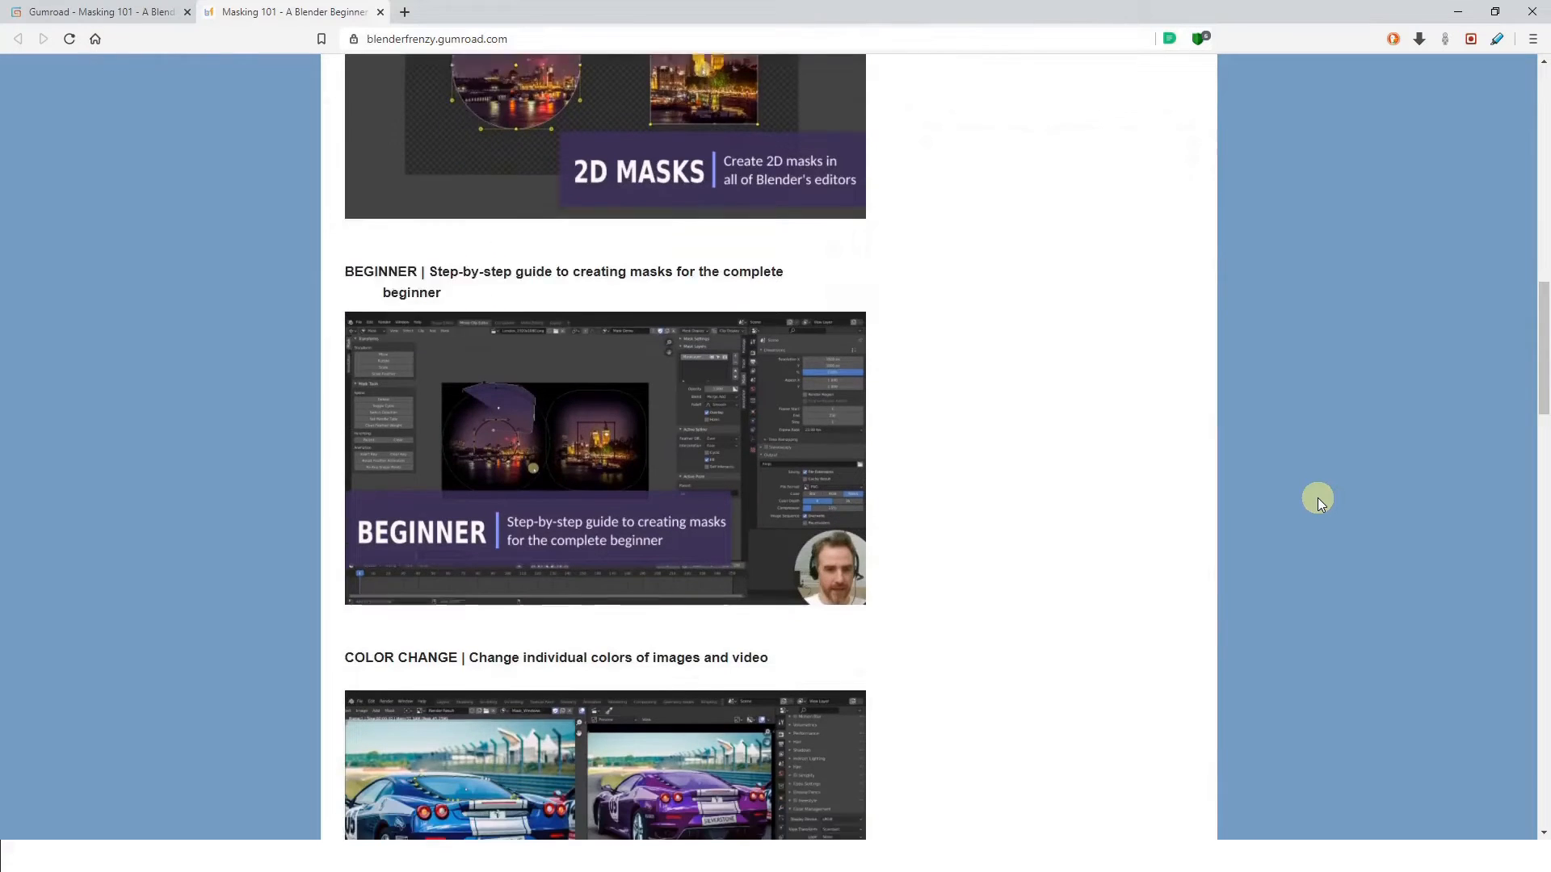
{"action": "scroll", "coordinate": [1317, 501], "scroll_direction": "down", "scroll_amount": 8}
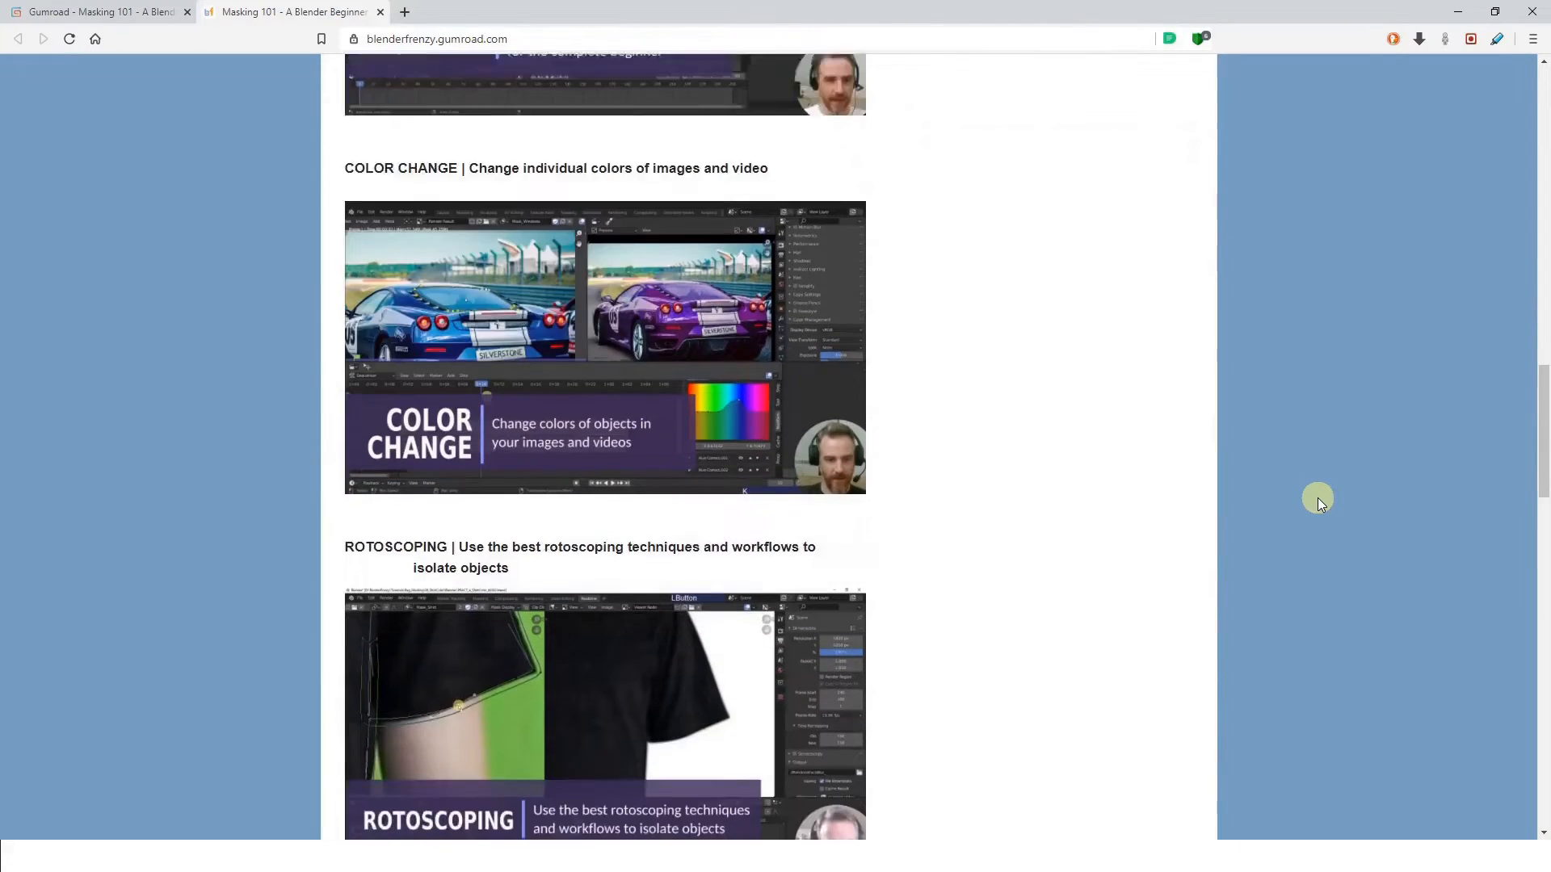
{"action": "scroll", "coordinate": [1318, 501], "scroll_direction": "down", "scroll_amount": 6}
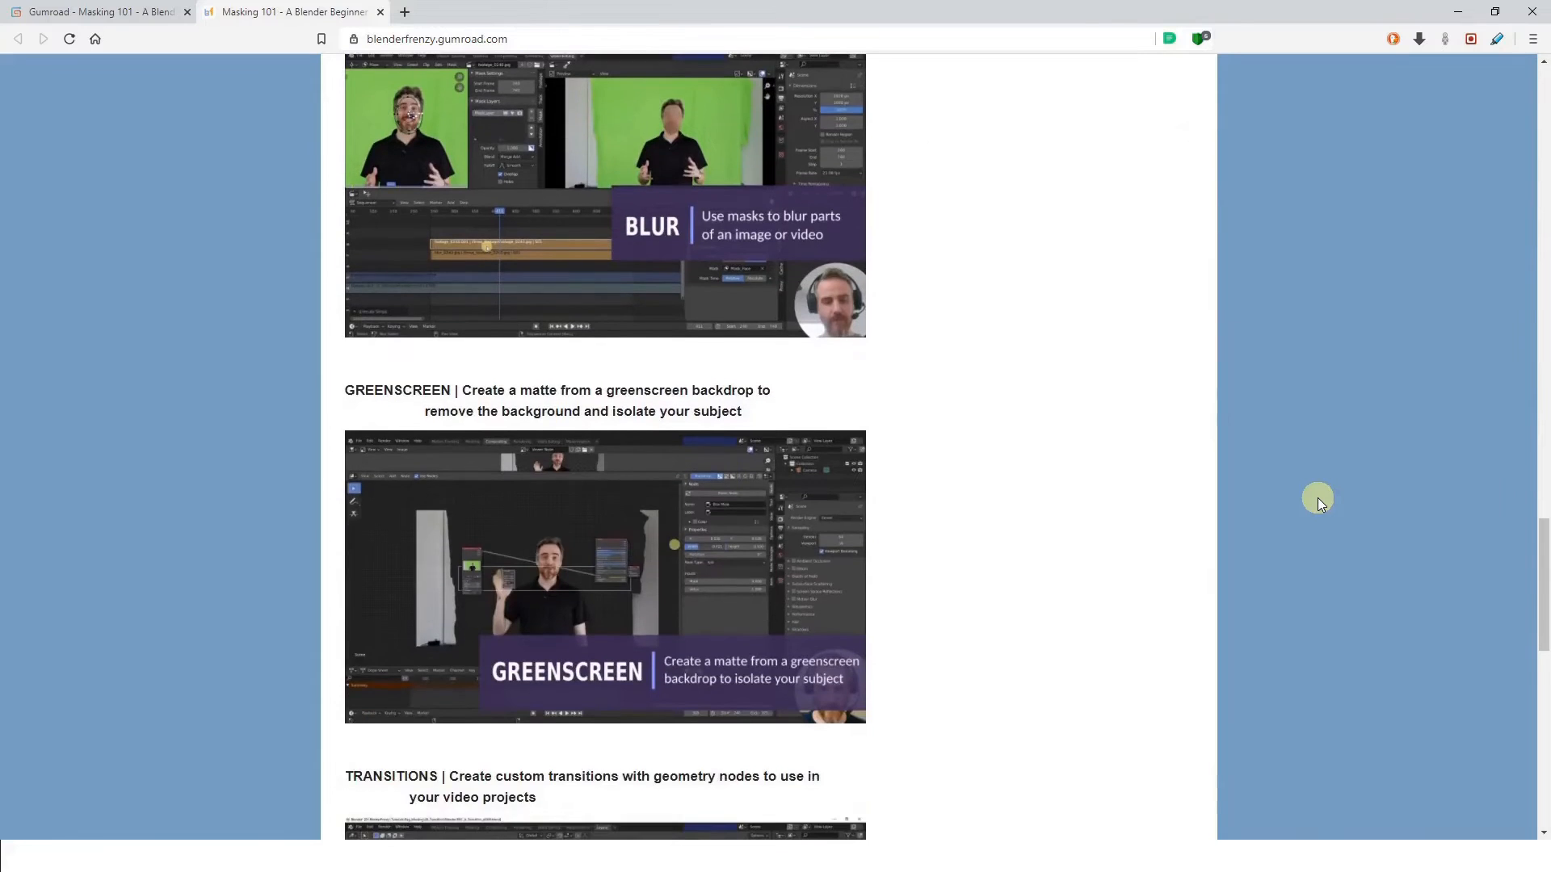
{"action": "scroll", "coordinate": [1317, 501], "scroll_direction": "down", "scroll_amount": 4}
{"action": "scroll", "coordinate": [1318, 500], "scroll_direction": "down", "scroll_amount": 4}
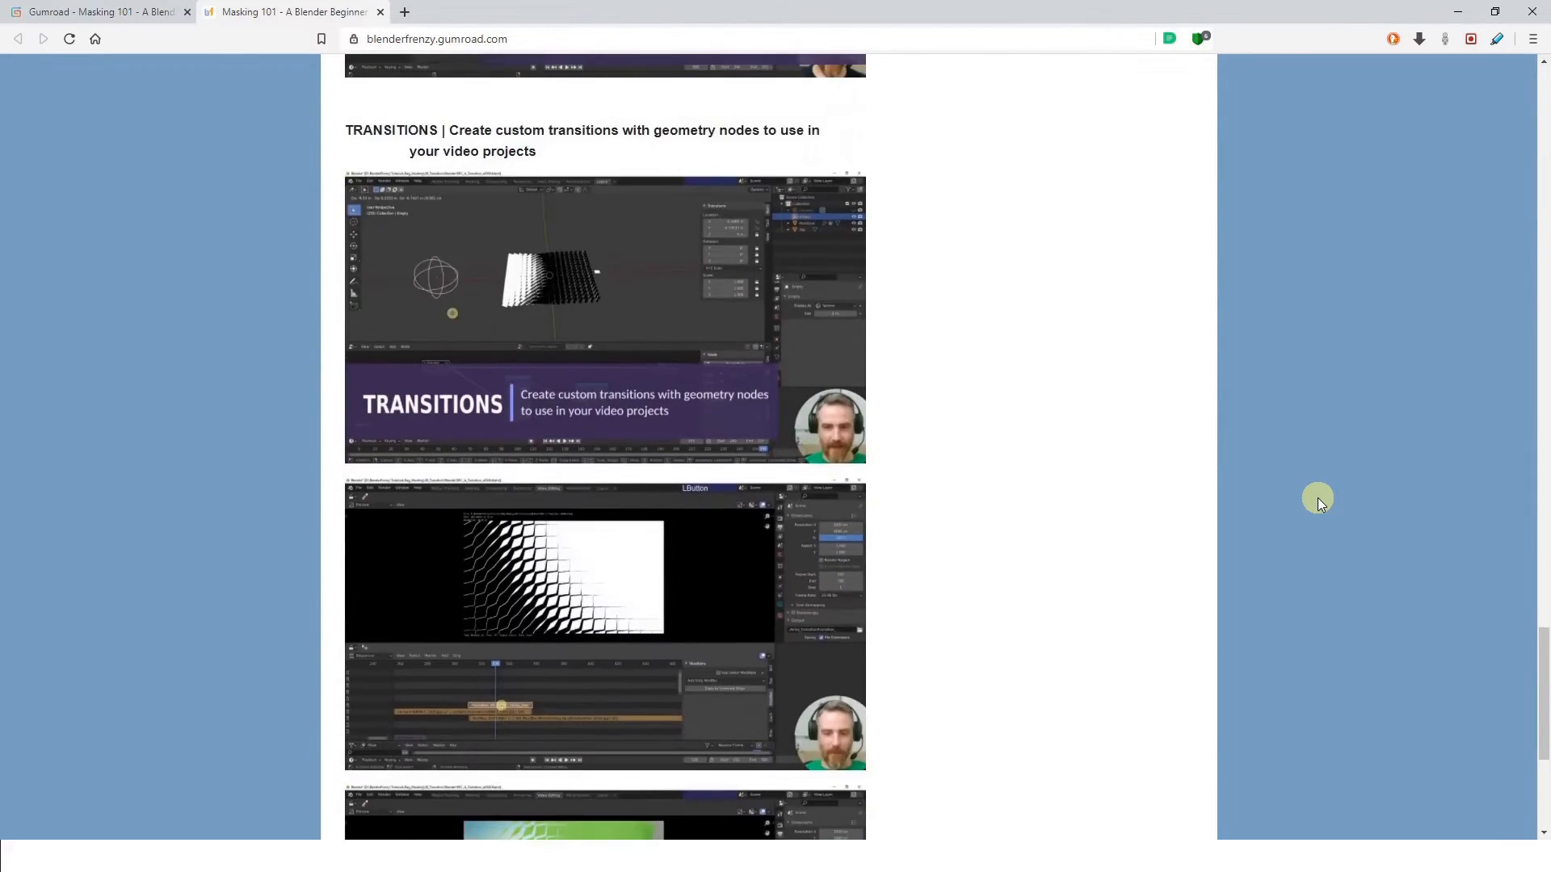
{"action": "scroll", "coordinate": [1318, 500], "scroll_direction": "down", "scroll_amount": 5}
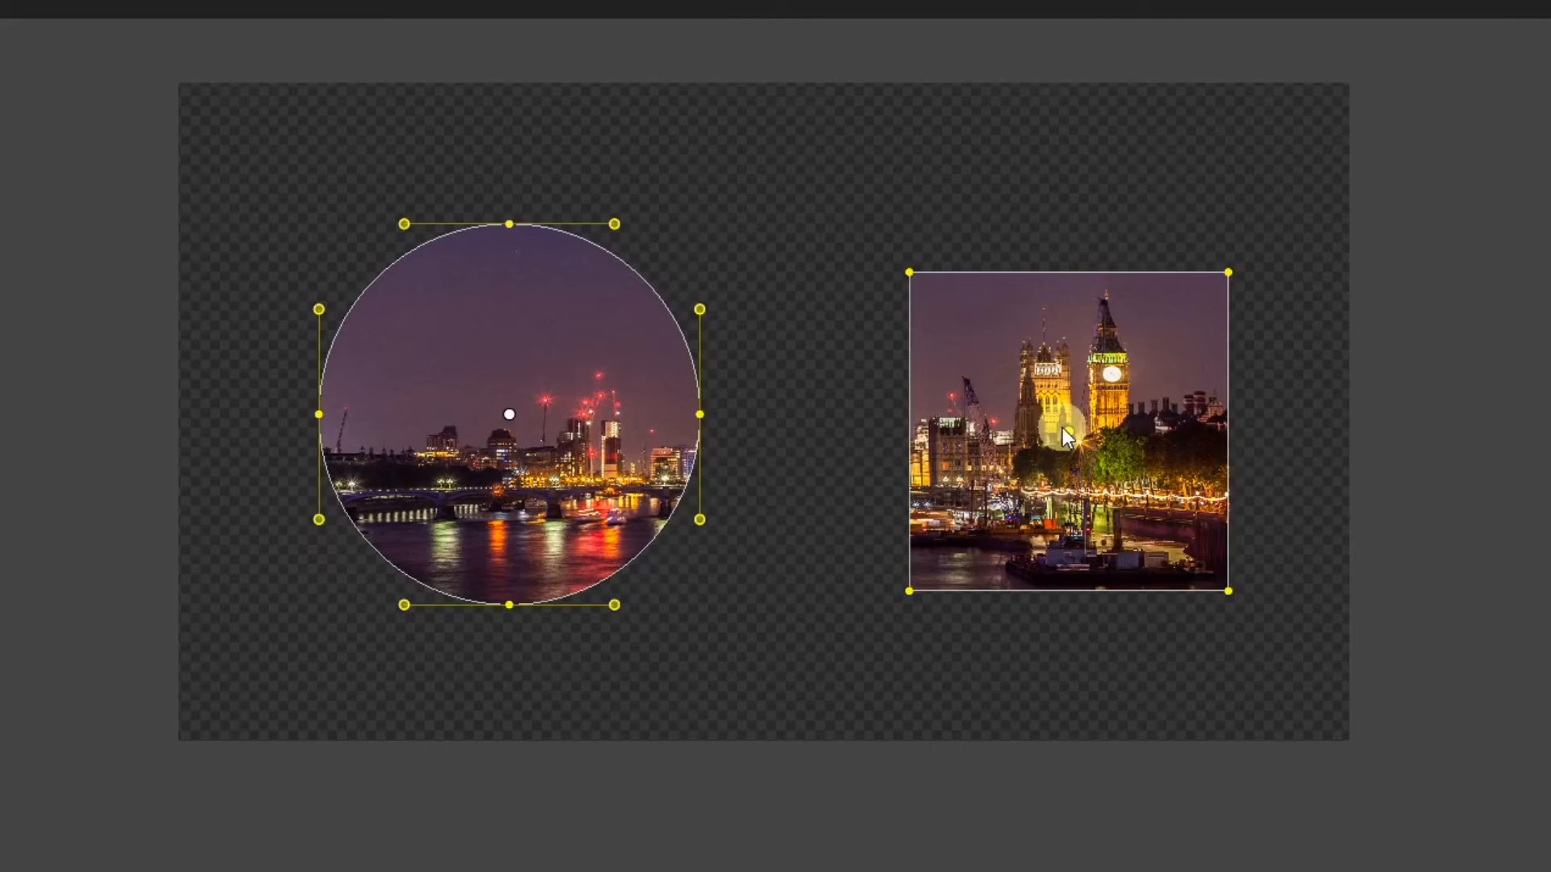
Move the square mask slightly up and to the left, and widen the feathering around the circle and square masks
{"action": "left_click_drag", "start_coordinate": [1064, 428], "coordinate": [1039, 409]}
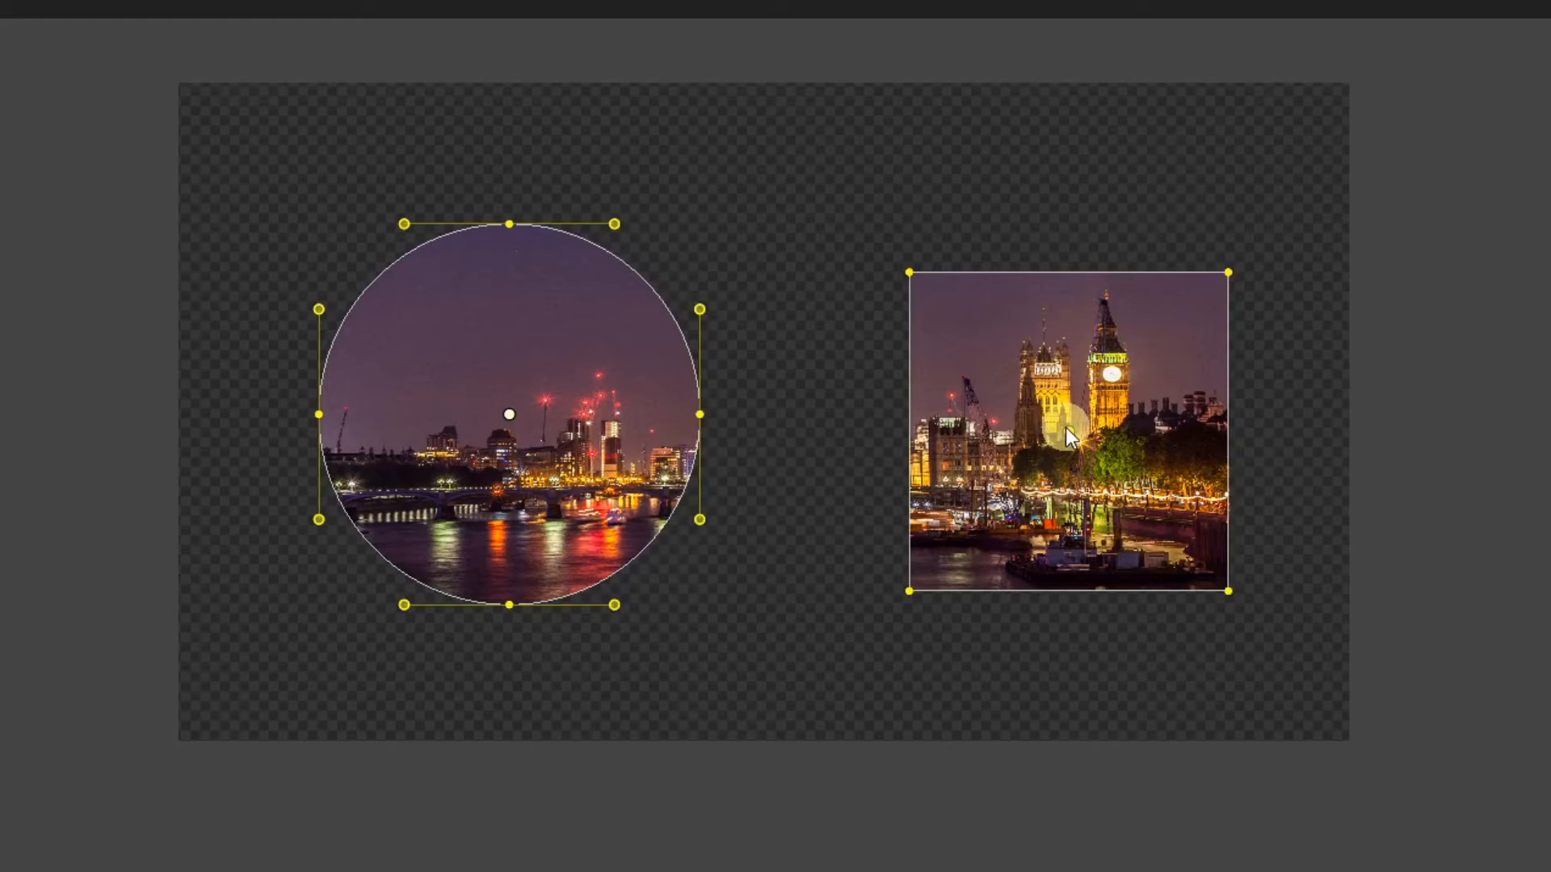
{"action": "left_click_drag", "start_coordinate": [1065, 429], "coordinate": [917, 323]}
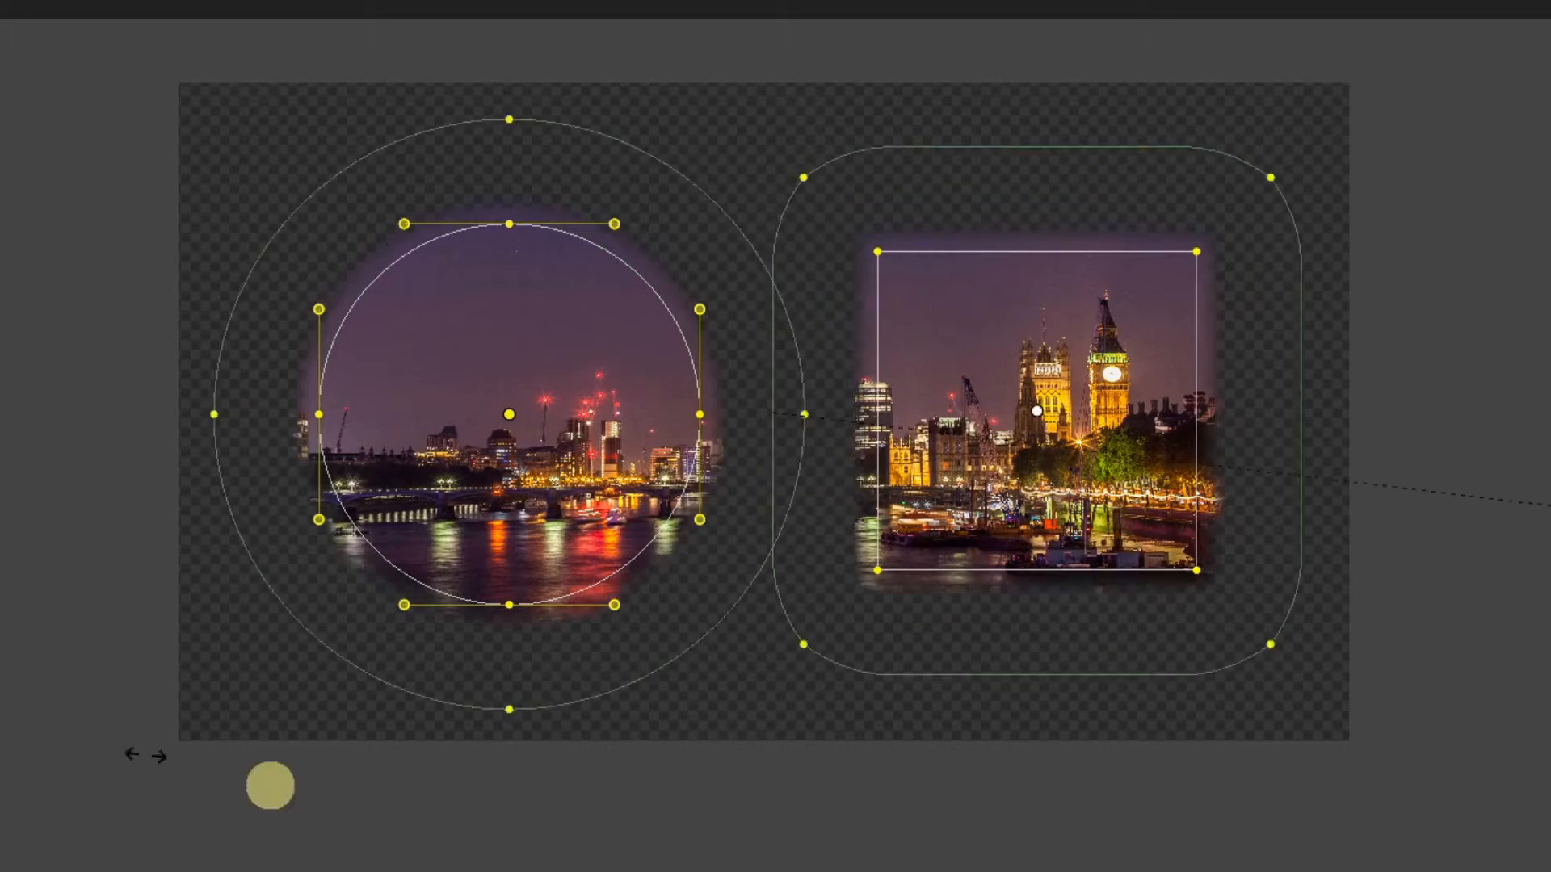
{"action": "left_click_drag", "start_coordinate": [267, 785], "coordinate": [1437, 800]}
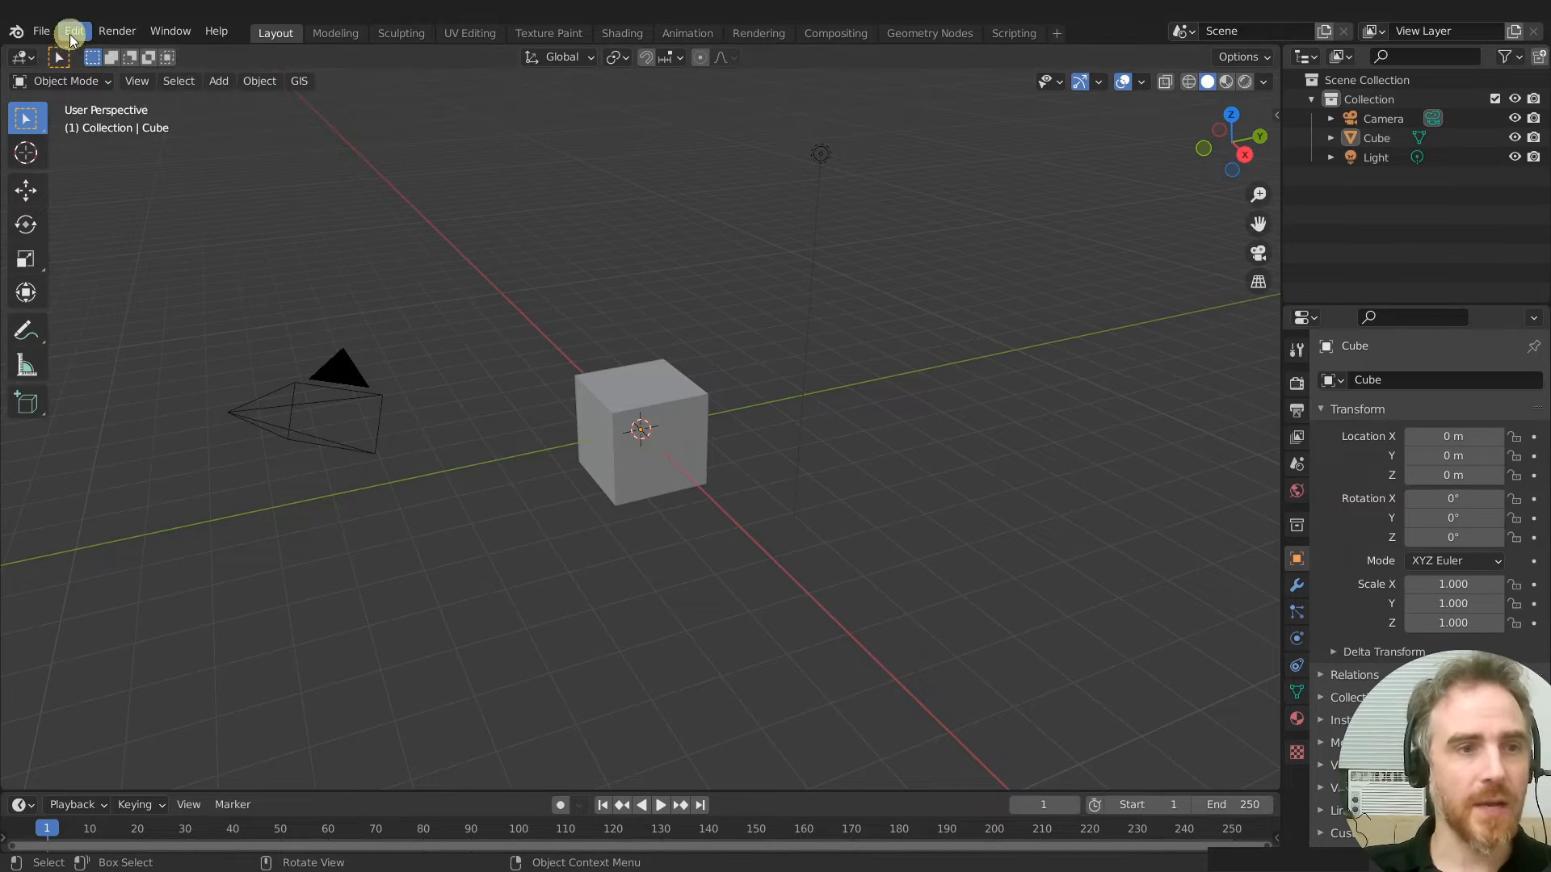
Add the Video Editing workspace and join the preview area over its file browser
{"action": "left_click", "coordinate": [41, 34]}
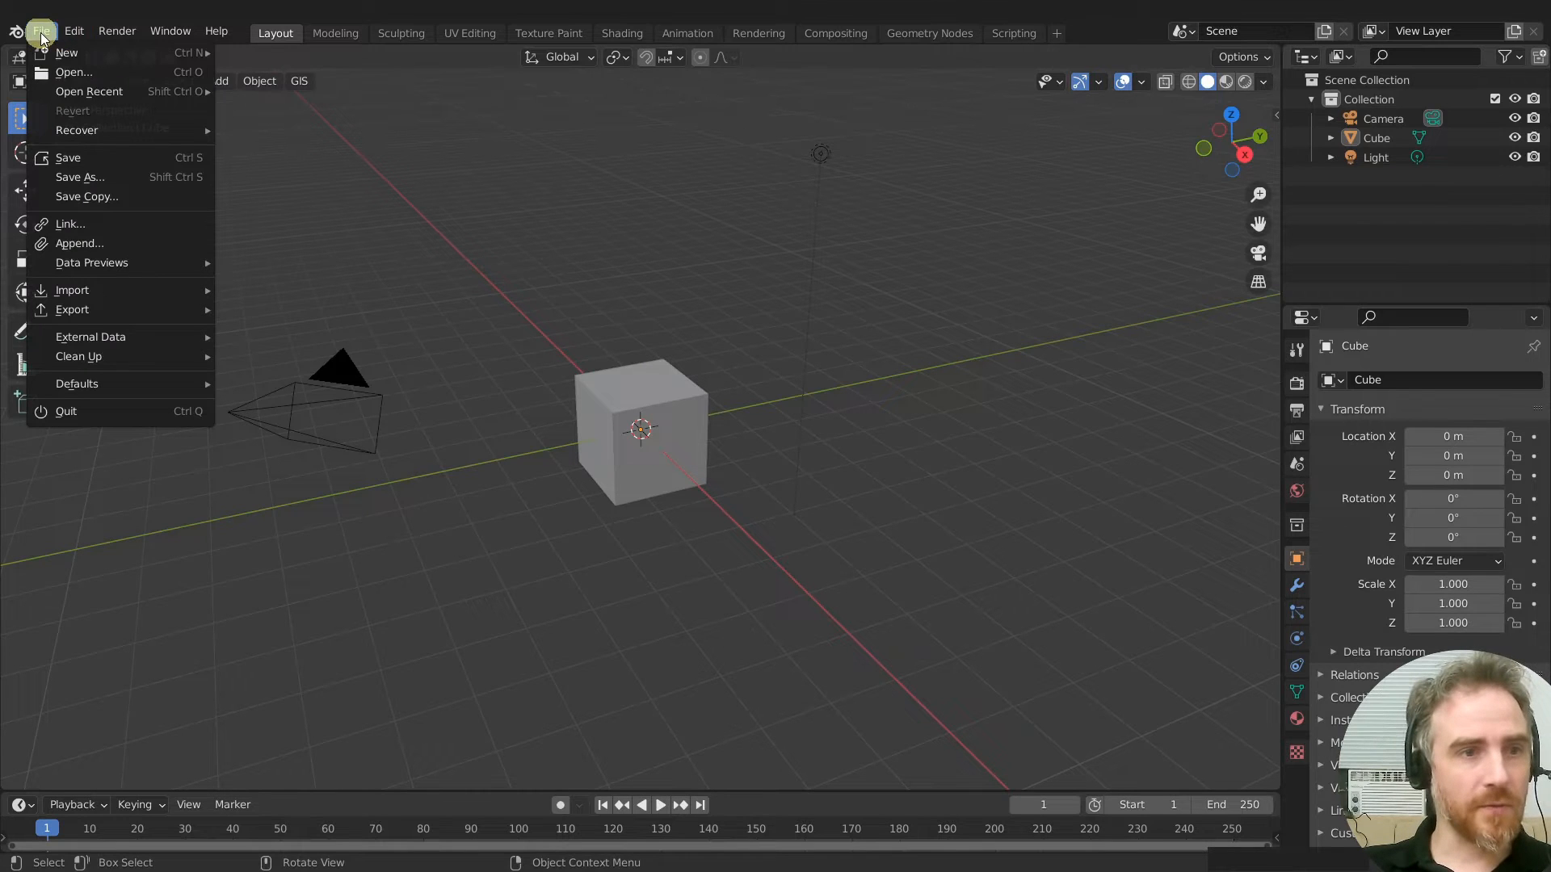
{"action": "mouse_move", "coordinate": [53, 52]}
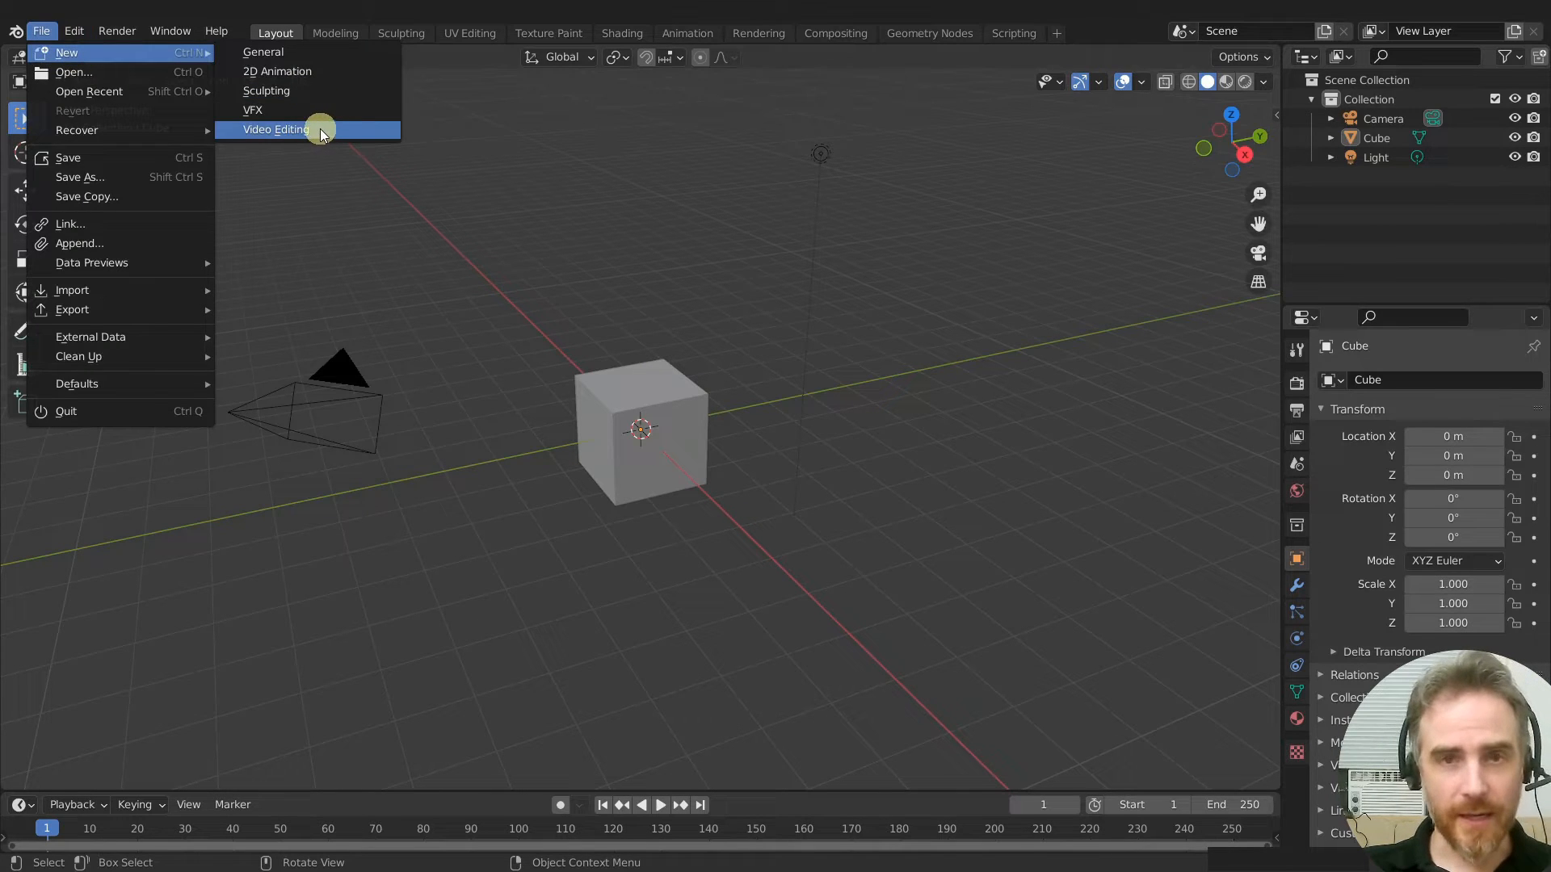
{"action": "left_click", "coordinate": [1056, 33]}
{"action": "mouse_move", "coordinate": [996, 148]}
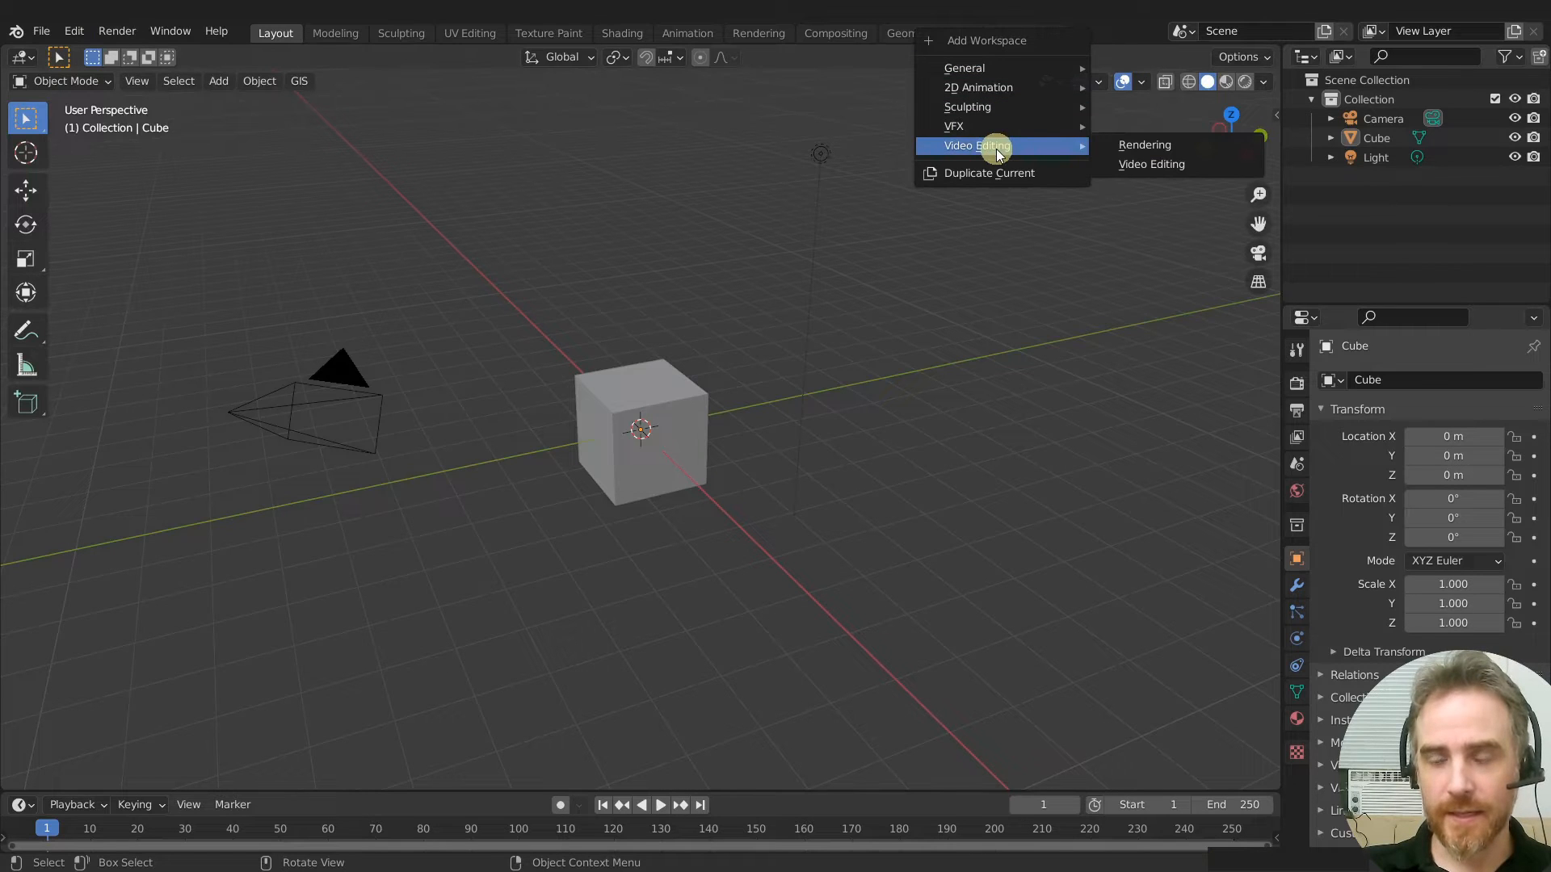
{"action": "left_click", "coordinate": [1141, 171]}
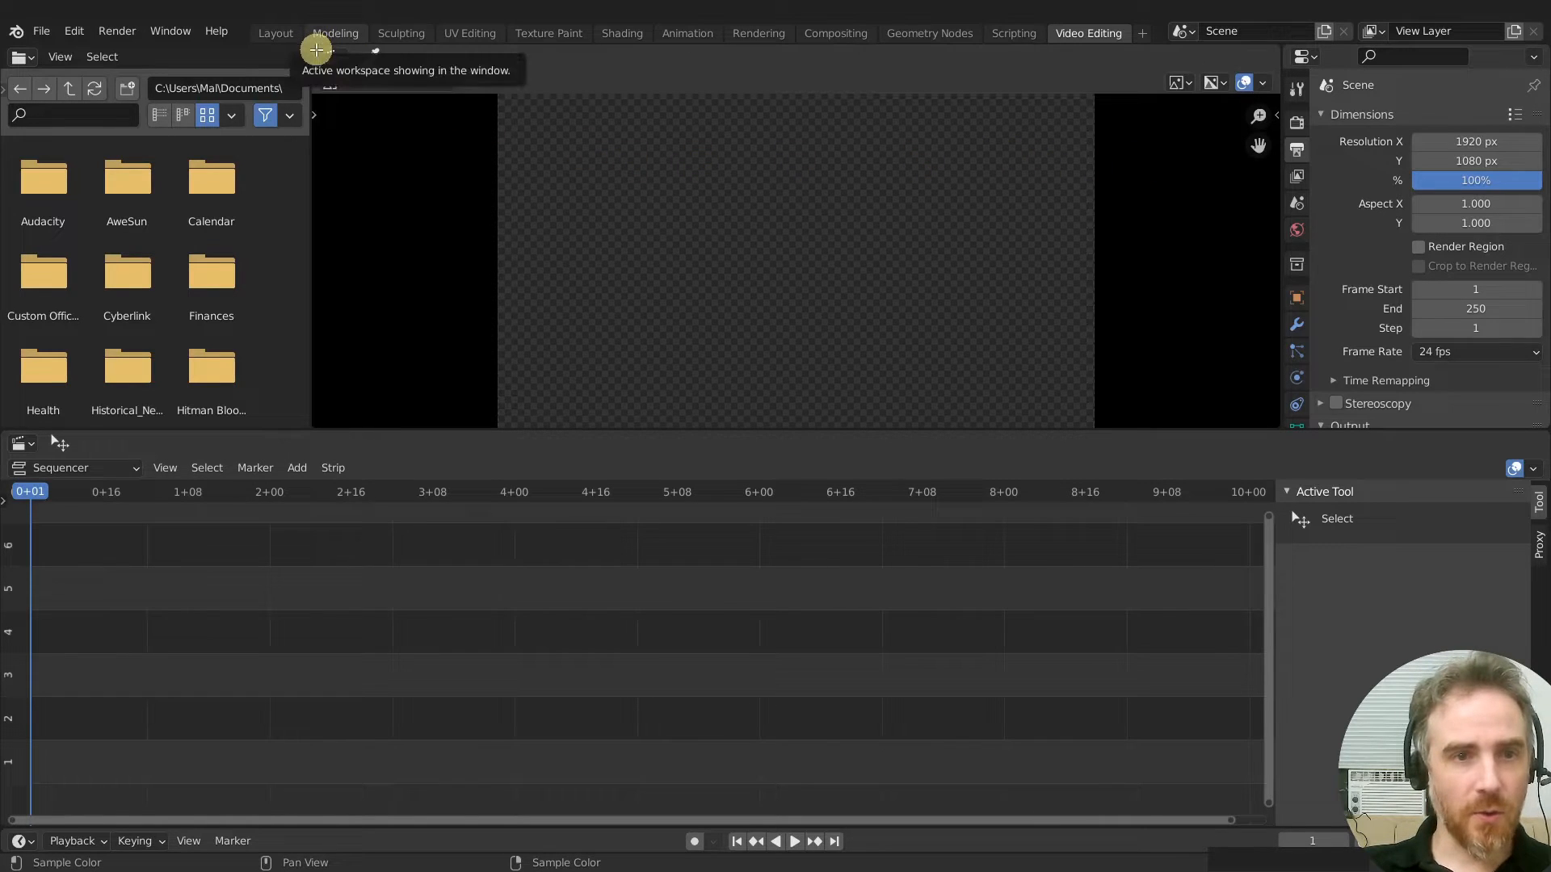
{"action": "left_click_drag", "start_coordinate": [315, 50], "coordinate": [198, 85]}
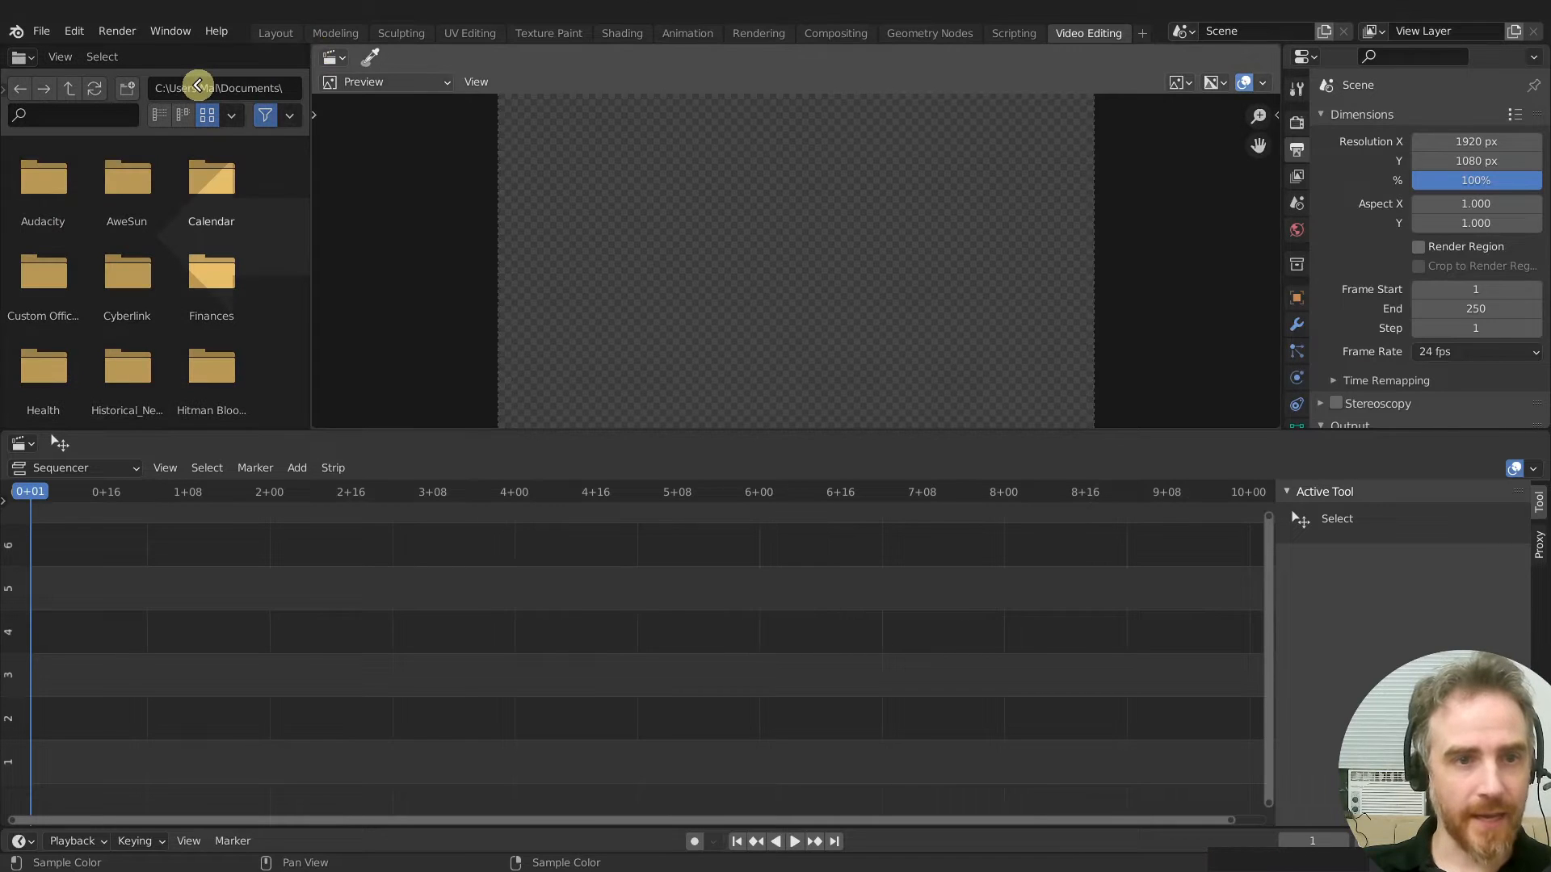
{"action": "left_click_drag", "start_coordinate": [197, 85], "coordinate": [259, 239]}
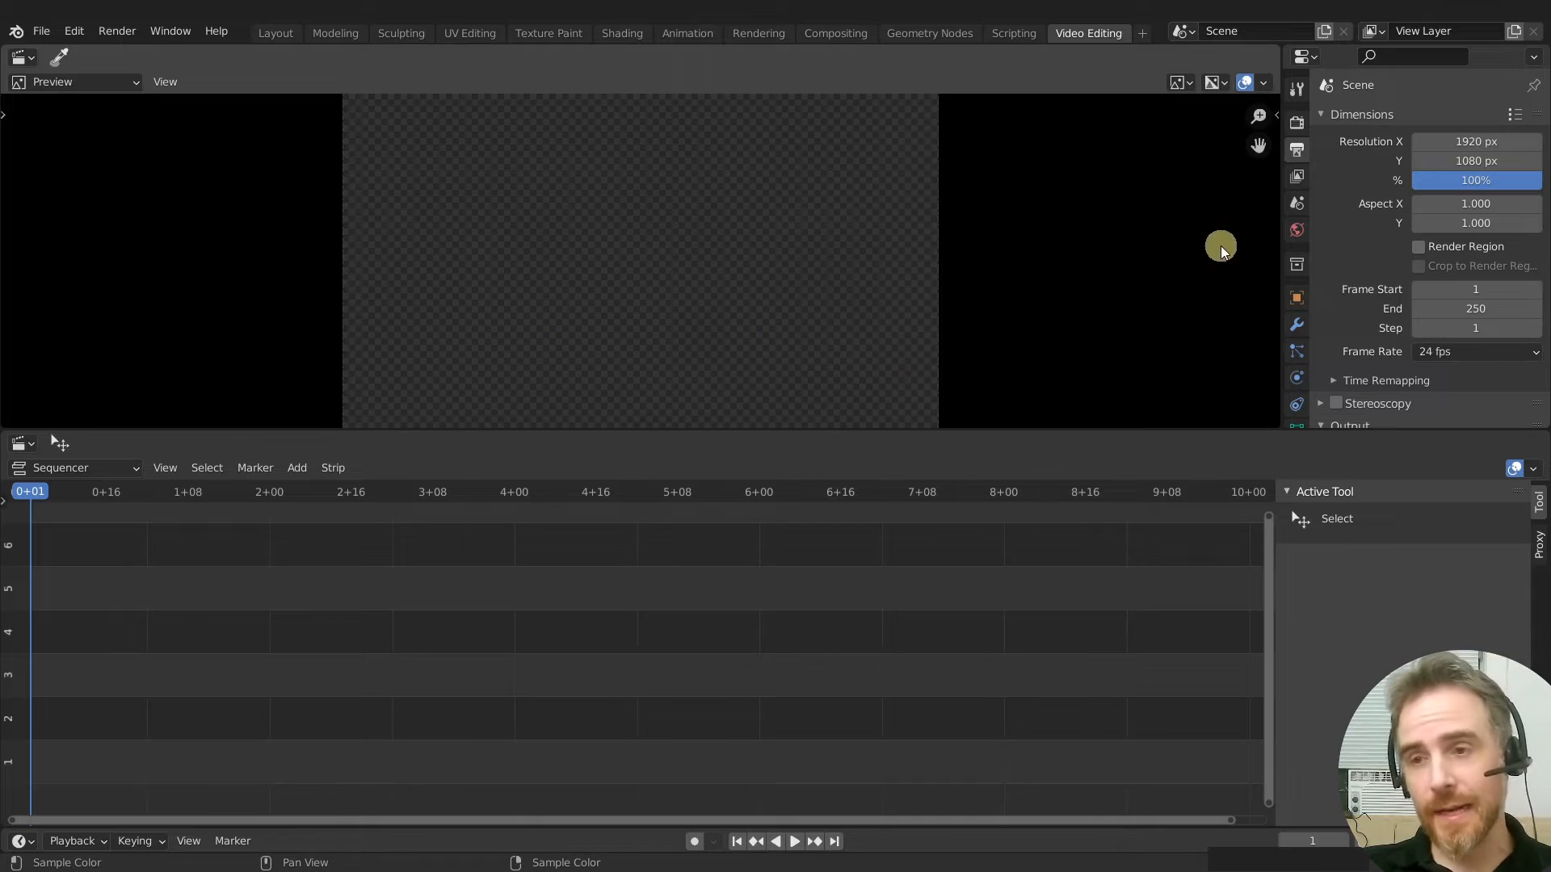
Set the color management view transform to Standard in the render properties
{"action": "left_click", "coordinate": [1298, 123]}
{"action": "scroll", "coordinate": [1378, 250], "scroll_direction": "down", "scroll_amount": 5}
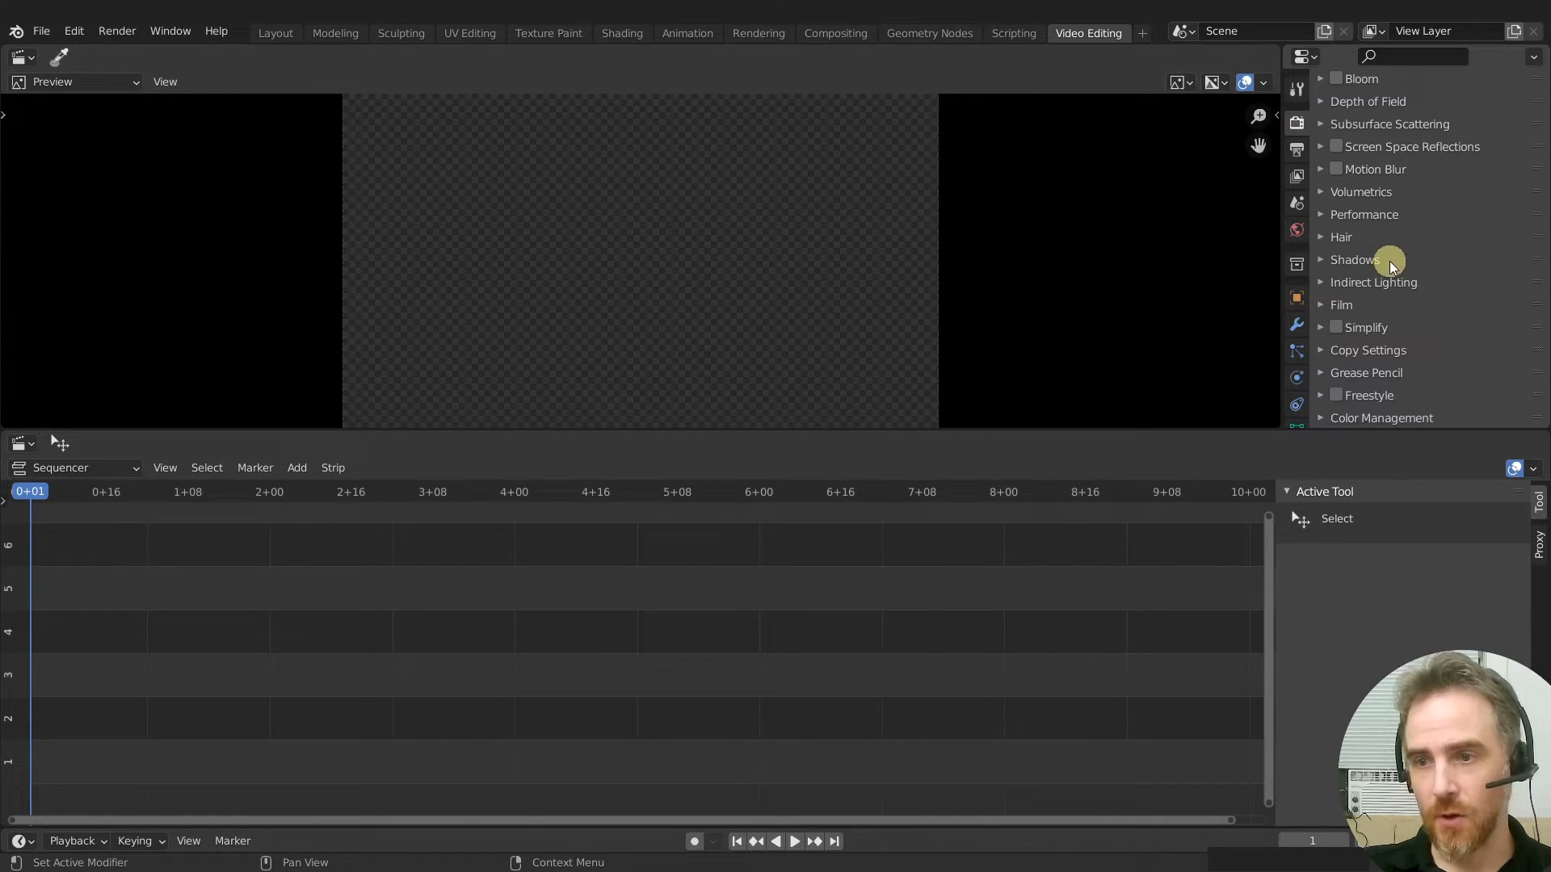
{"action": "left_click", "coordinate": [1356, 420]}
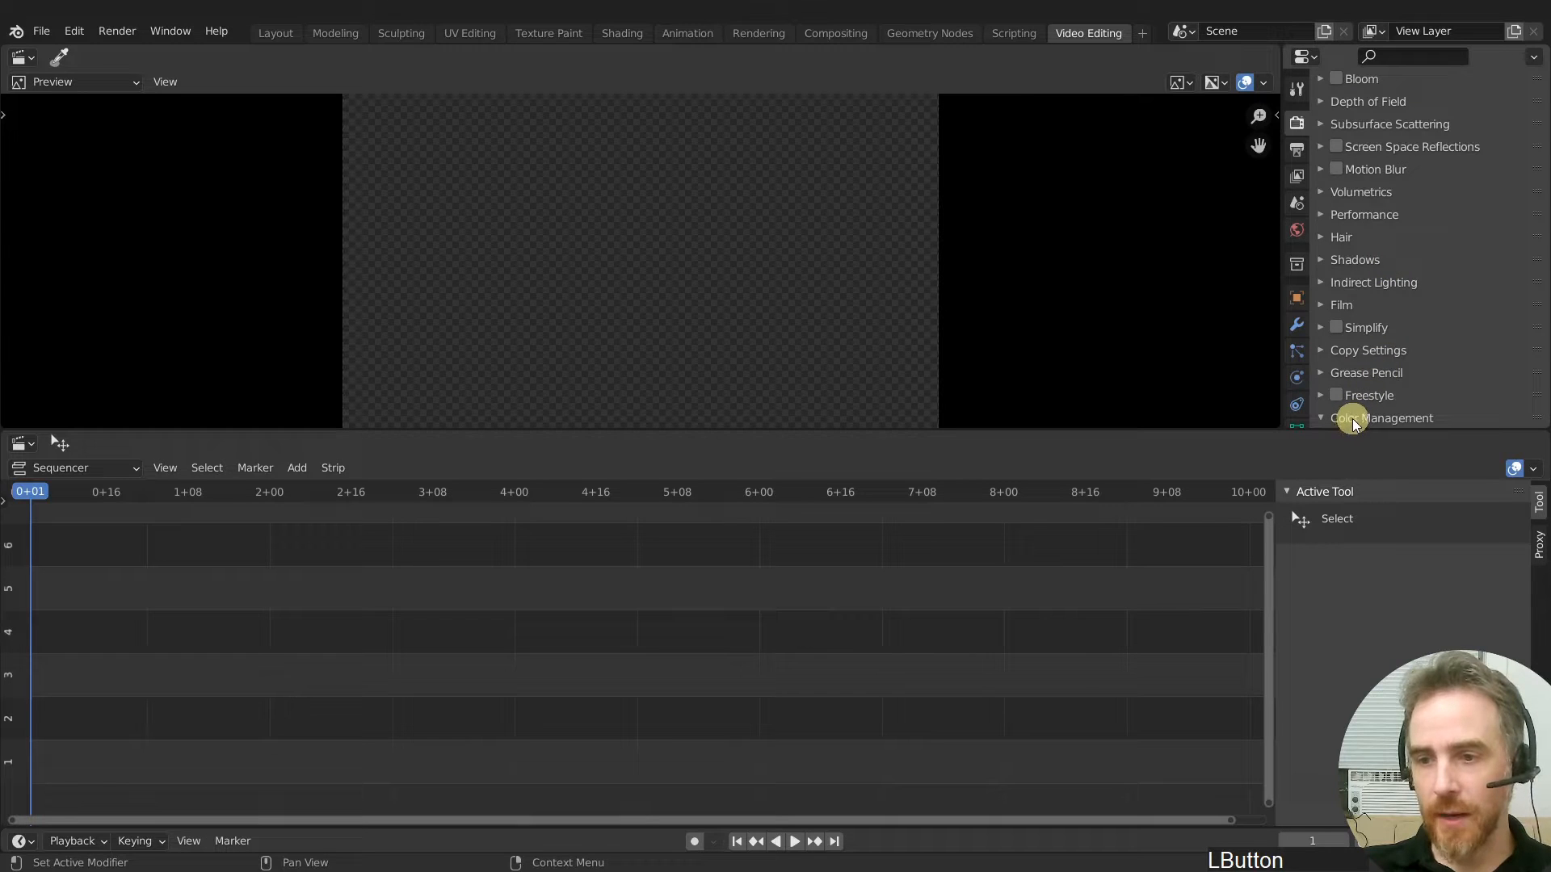
{"action": "scroll", "coordinate": [1357, 404], "scroll_direction": "down", "scroll_amount": 4}
{"action": "left_click", "coordinate": [1437, 299]}
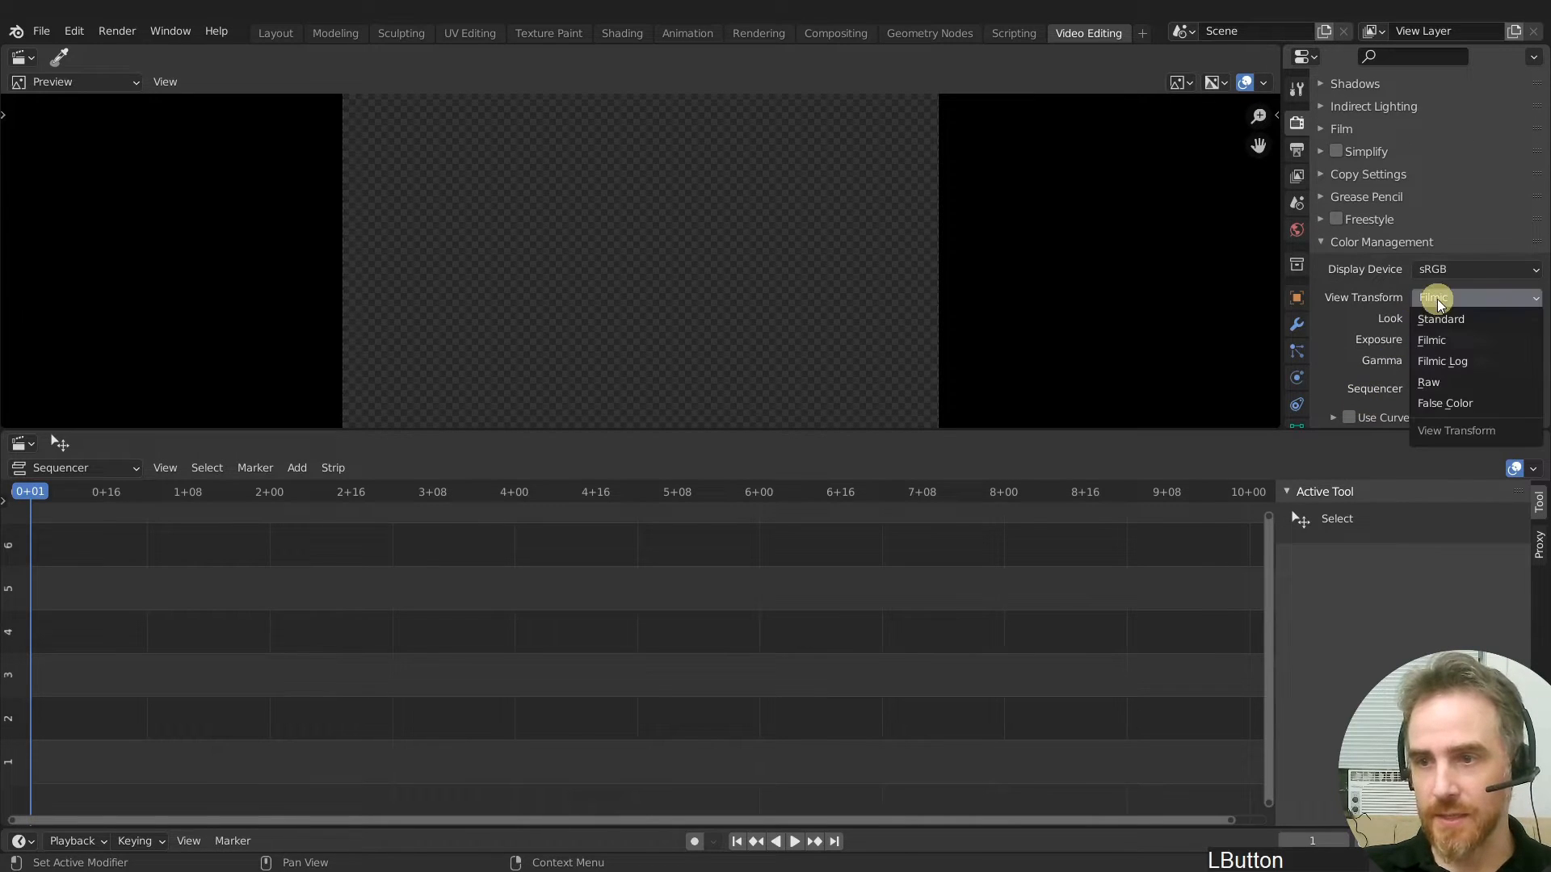
{"action": "left_click", "coordinate": [1444, 323]}
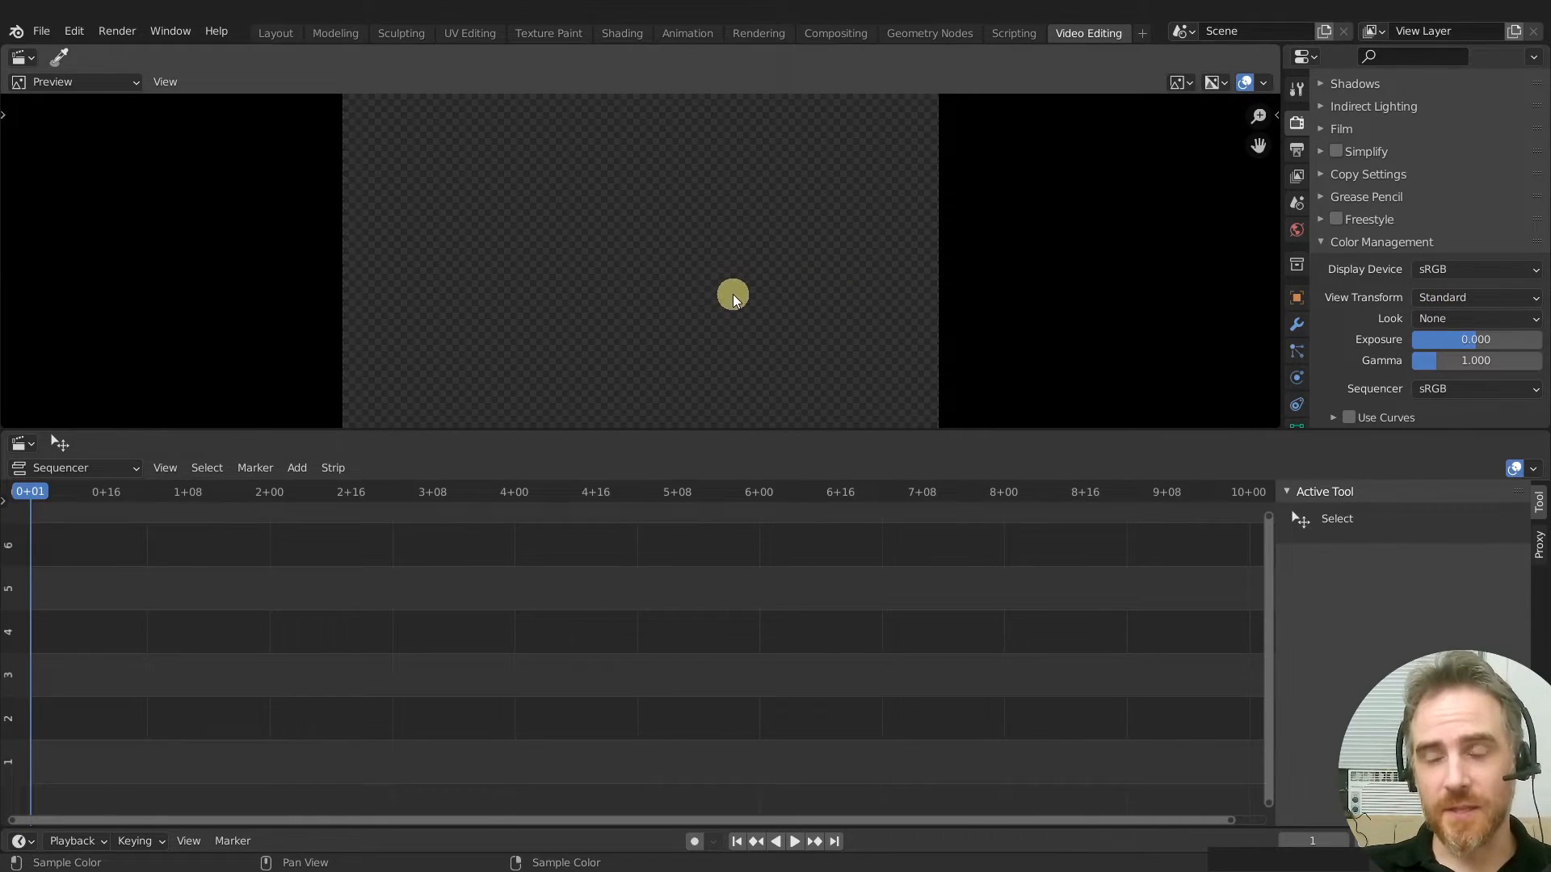
{"action": "left_click", "coordinate": [40, 31]}
{"action": "mouse_move", "coordinate": [57, 53]}
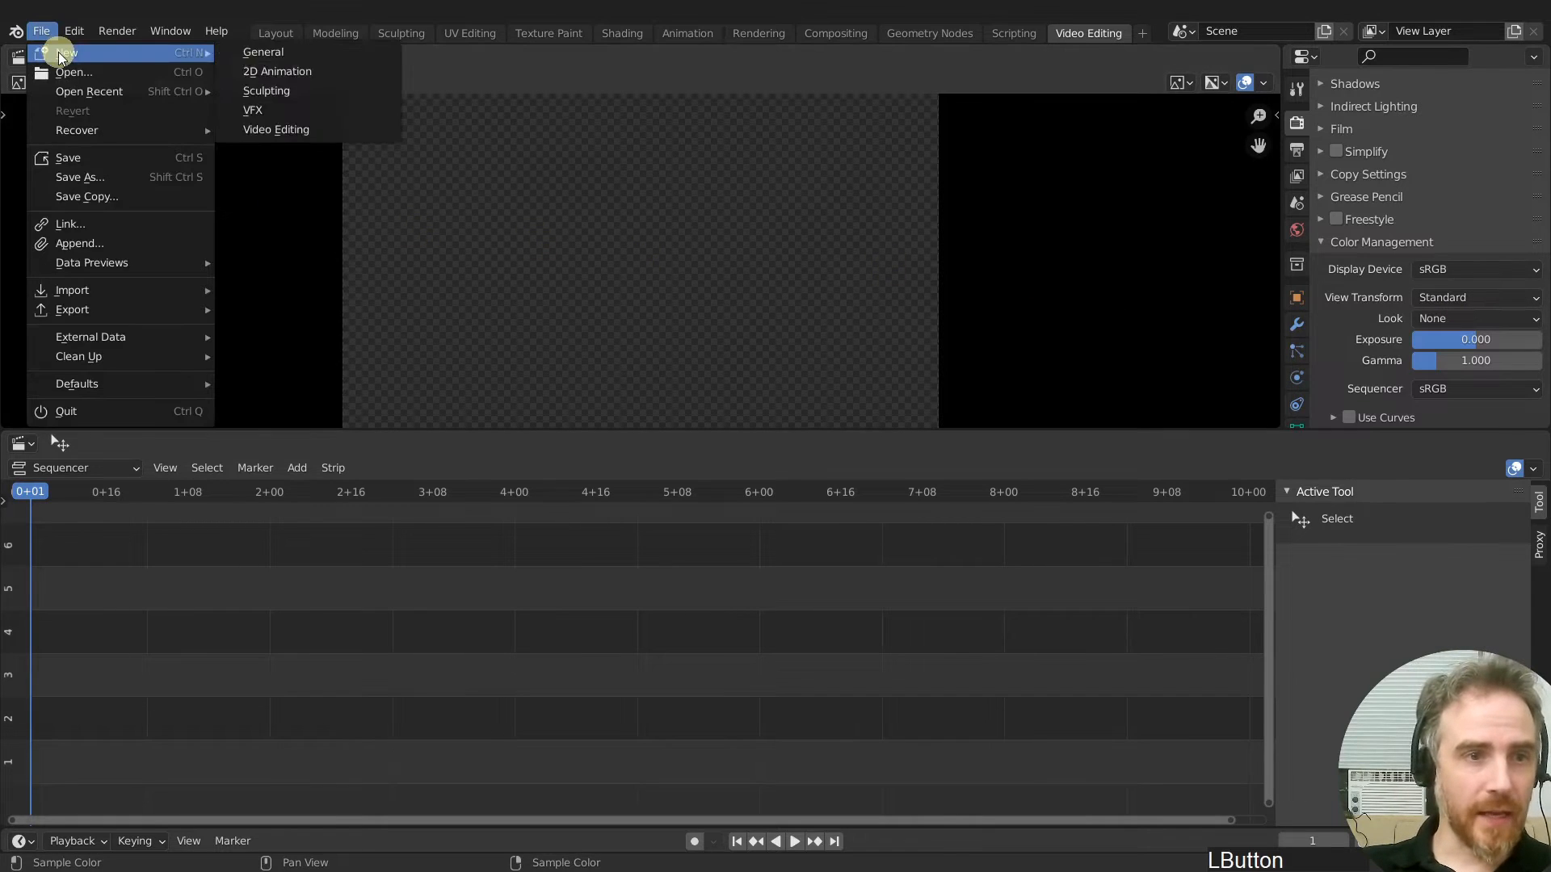
{"action": "left_click", "coordinate": [310, 134]}
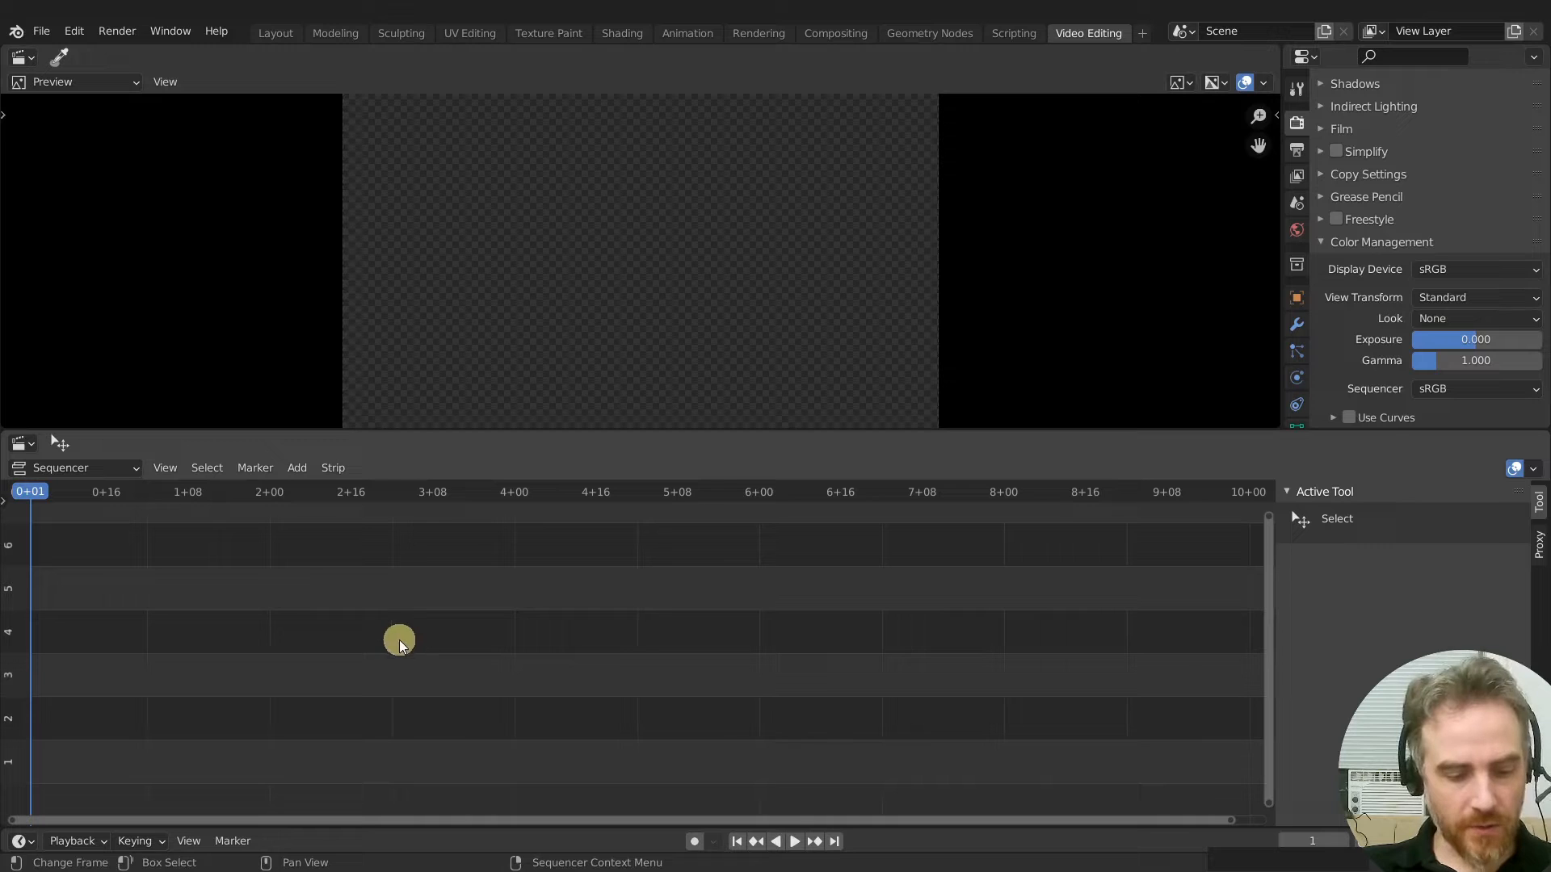
Add London_1920x1080.png as an image strip and move it up to channel 4 of the sequencer
{"action": "key", "text": "shift+a"}
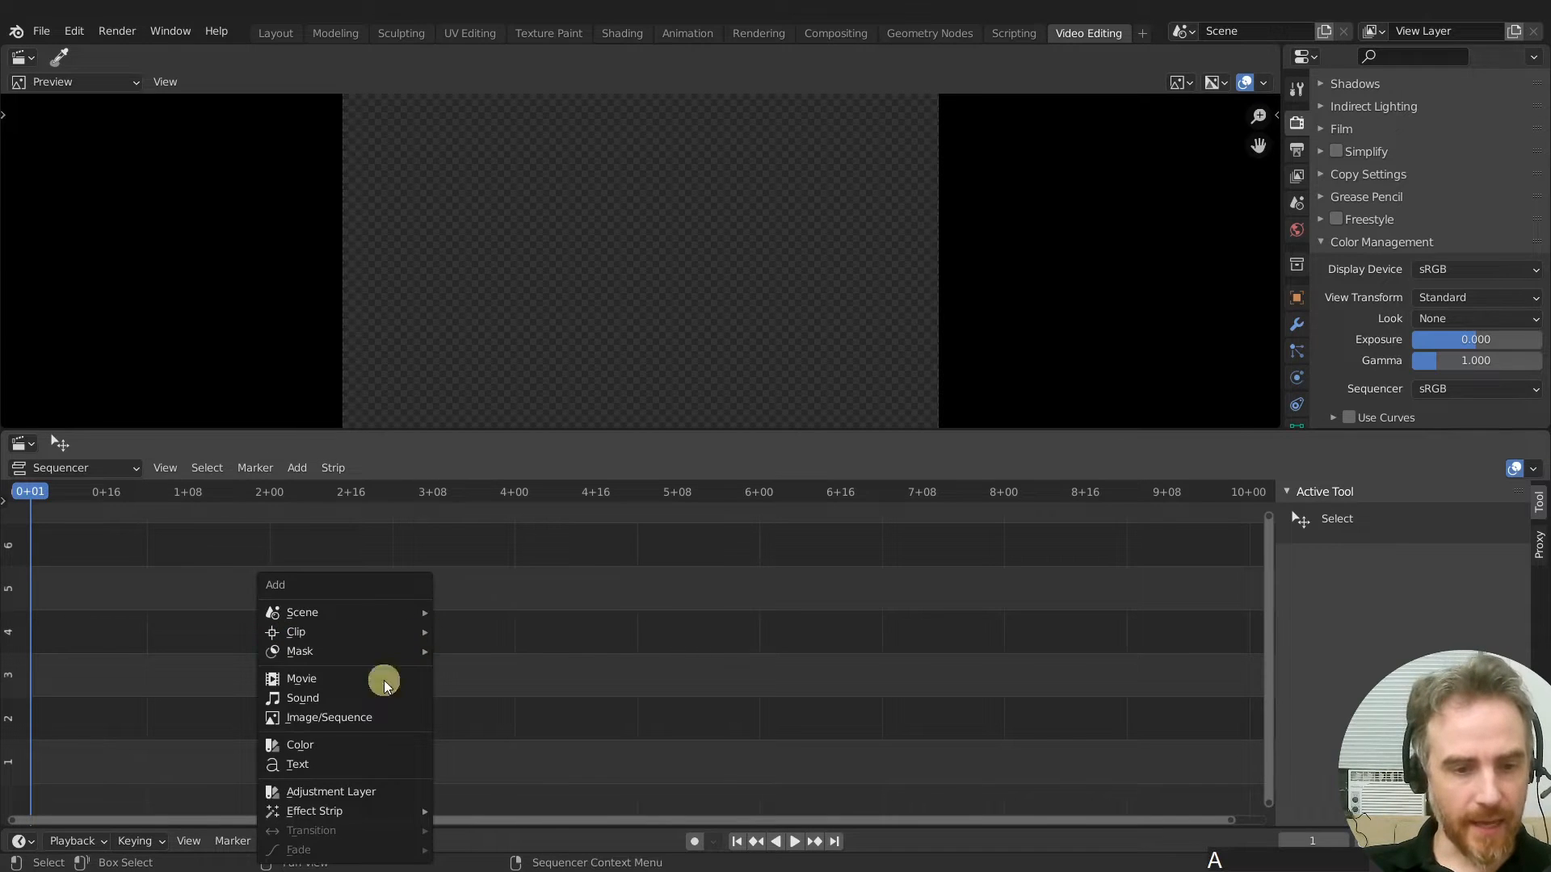
{"action": "left_click", "coordinate": [367, 716]}
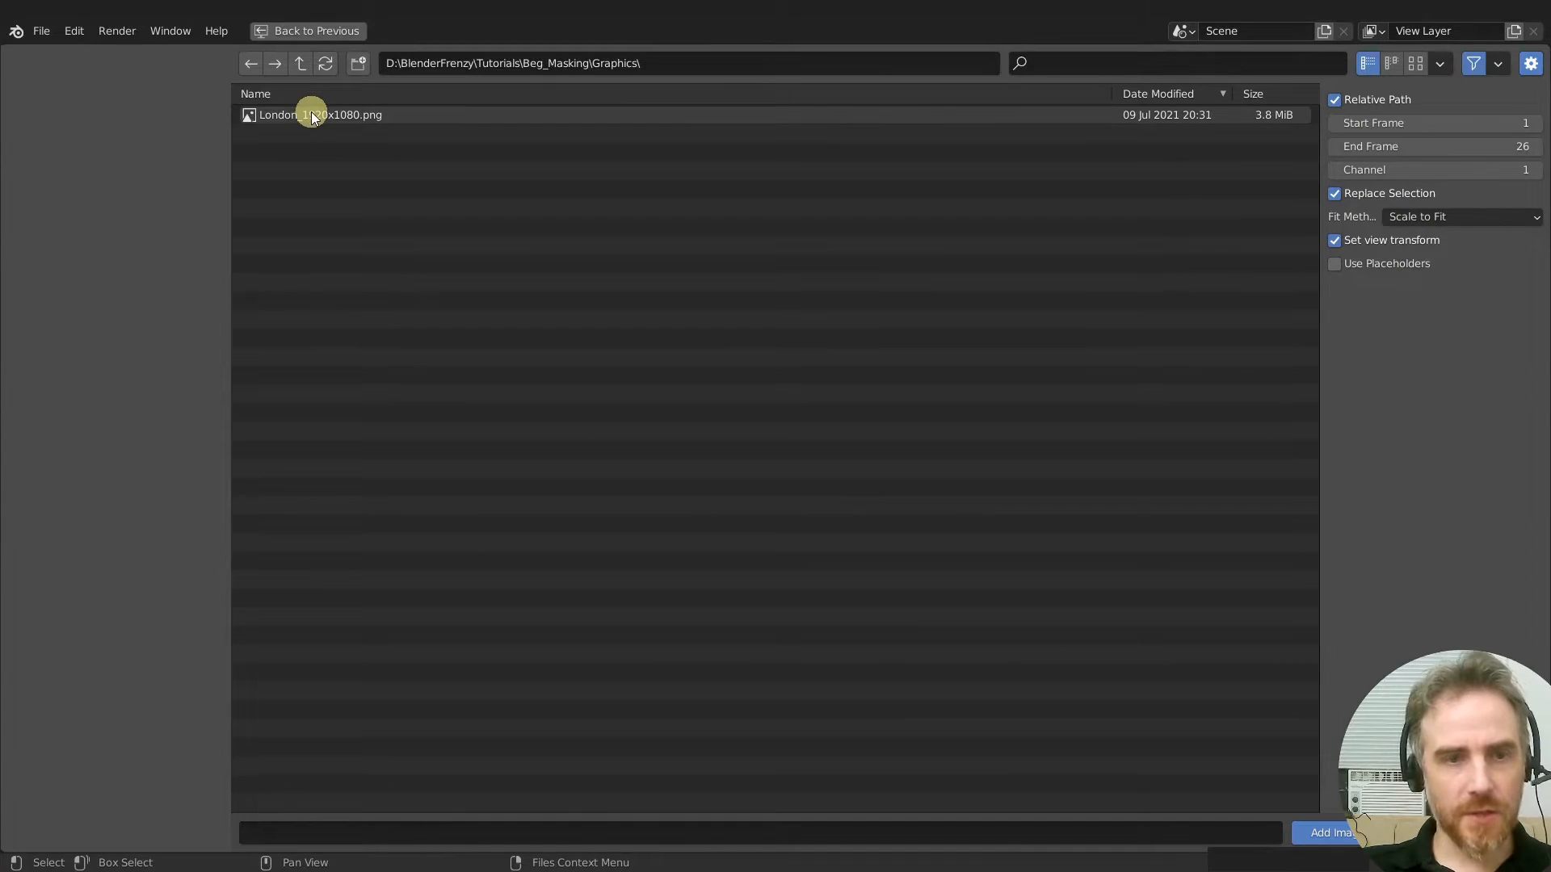
{"action": "double_click", "coordinate": [312, 117]}
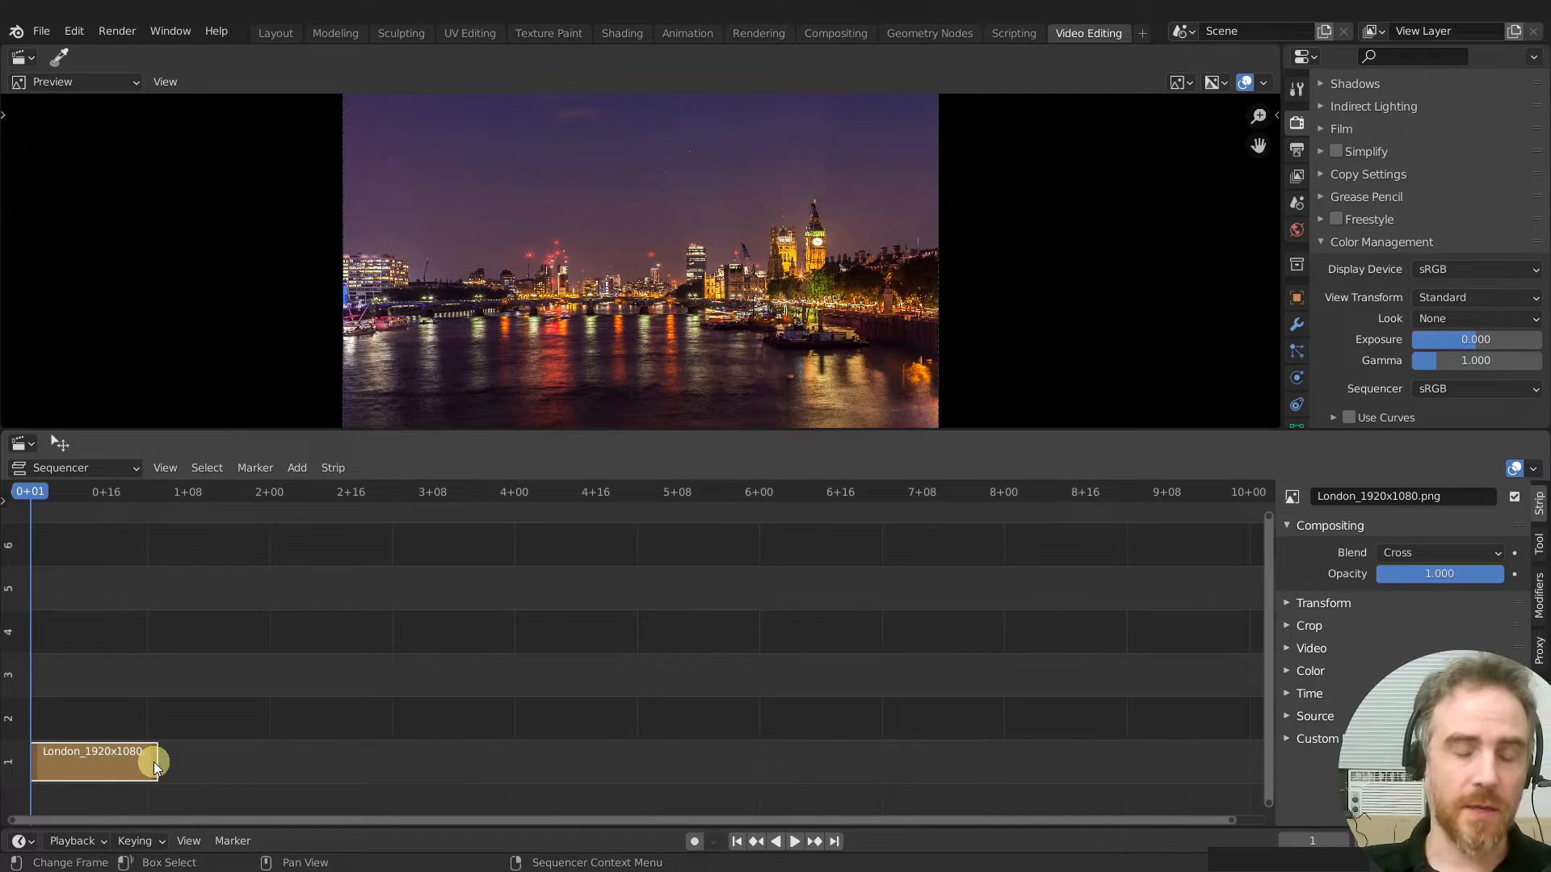
{"action": "left_click_drag", "start_coordinate": [94, 740], "coordinate": [89, 637]}
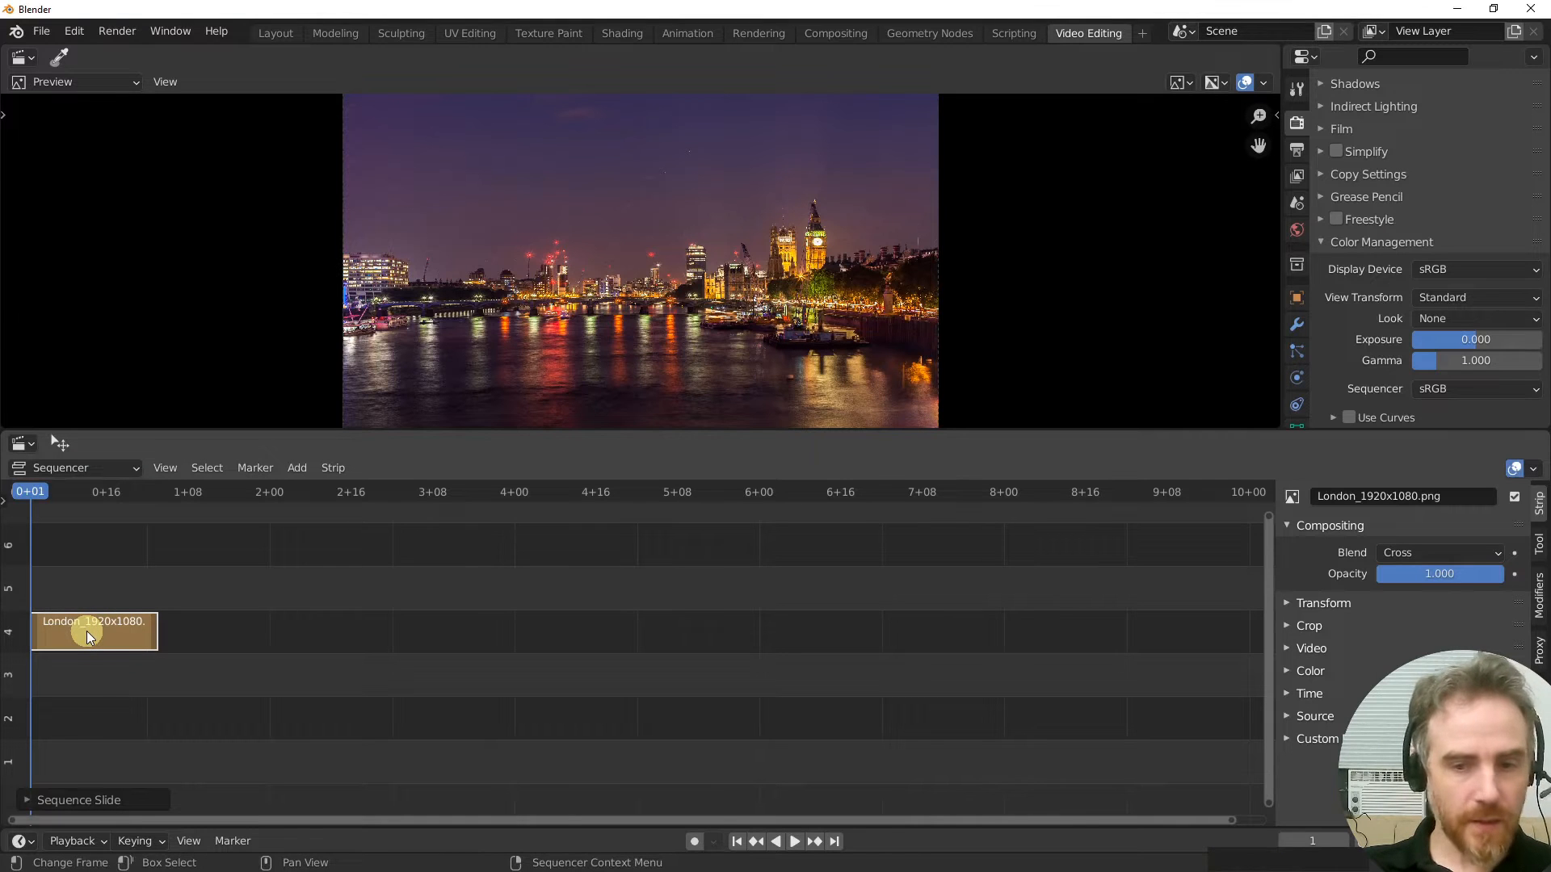
{"action": "key", "text": "Home"}
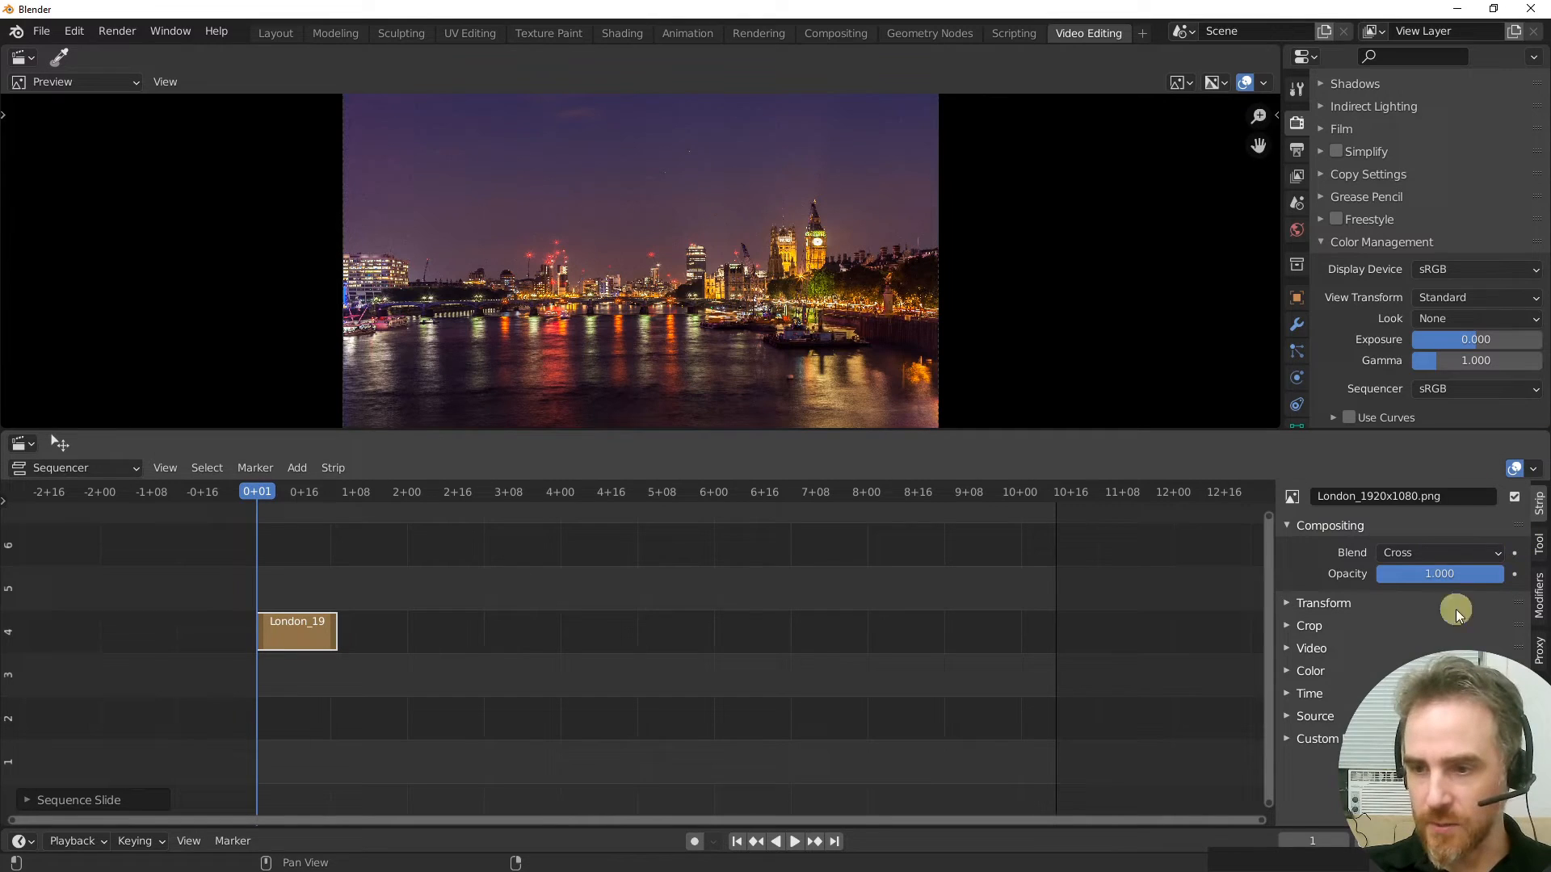
Split the sequencer and timeline areas vertically in line with the Properties editor's edge, keeping the timeline collapsed to its header
{"action": "left_click_drag", "start_coordinate": [1540, 436], "coordinate": [1280, 741]}
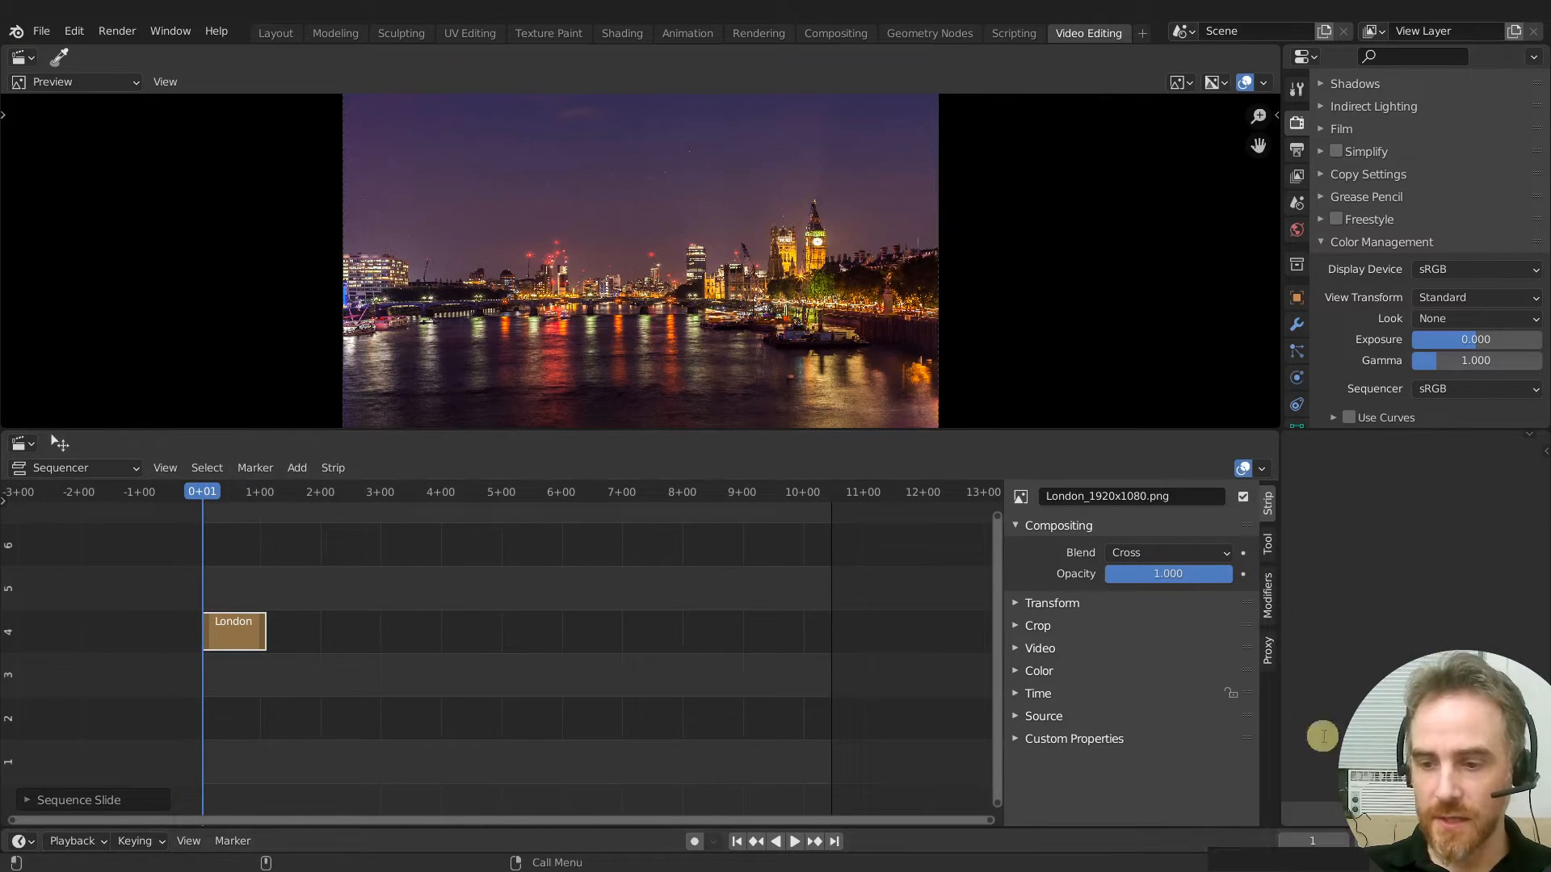
{"action": "left_click", "coordinate": [1277, 860]}
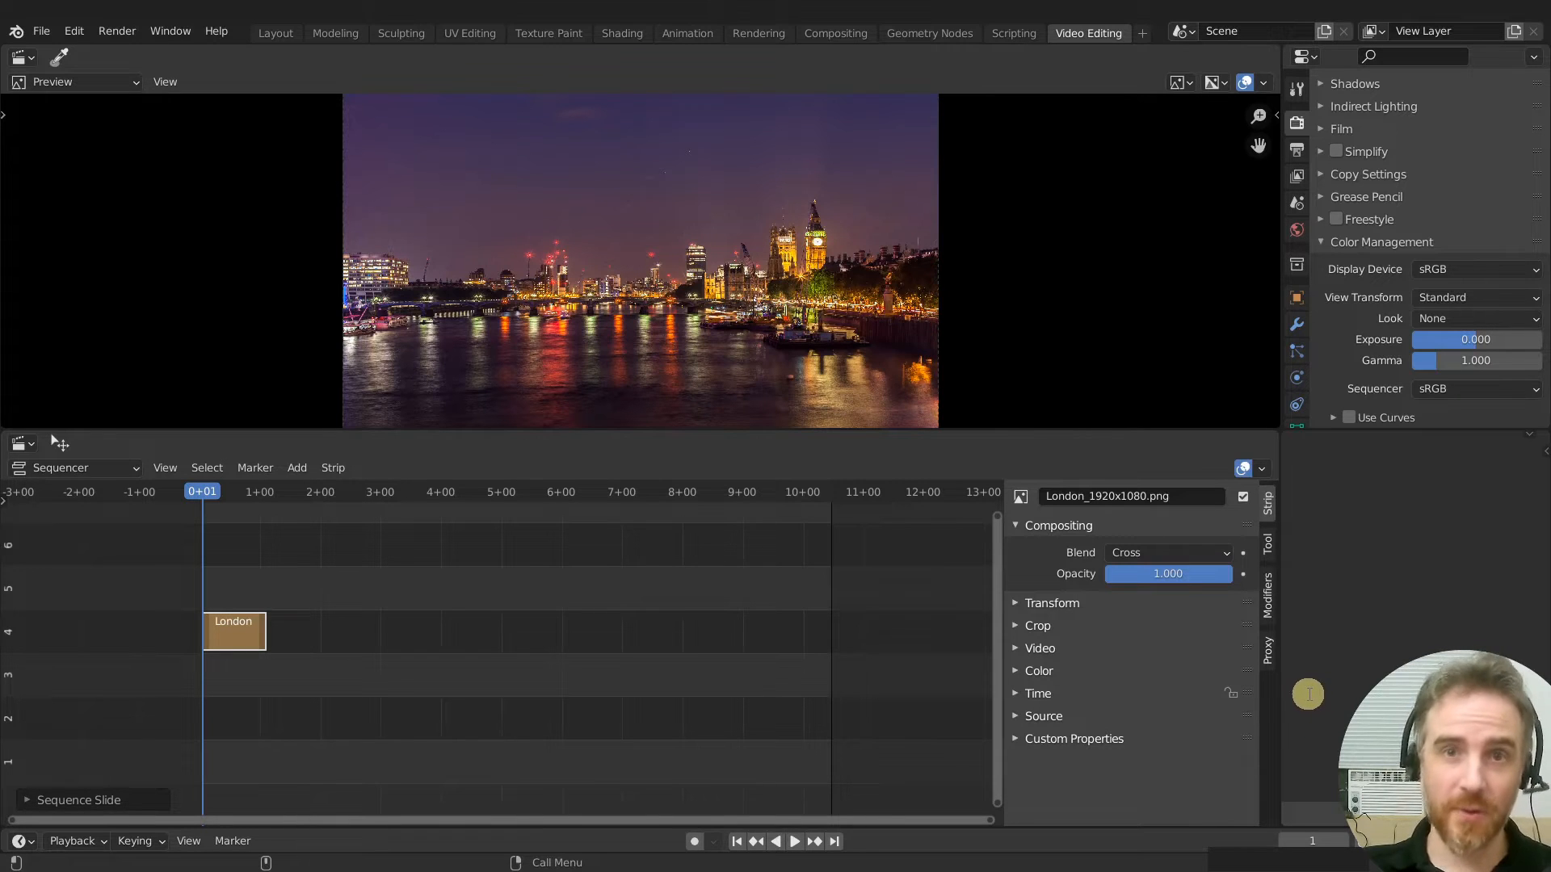
{"action": "left_click_drag", "start_coordinate": [743, 830], "coordinate": [743, 765]}
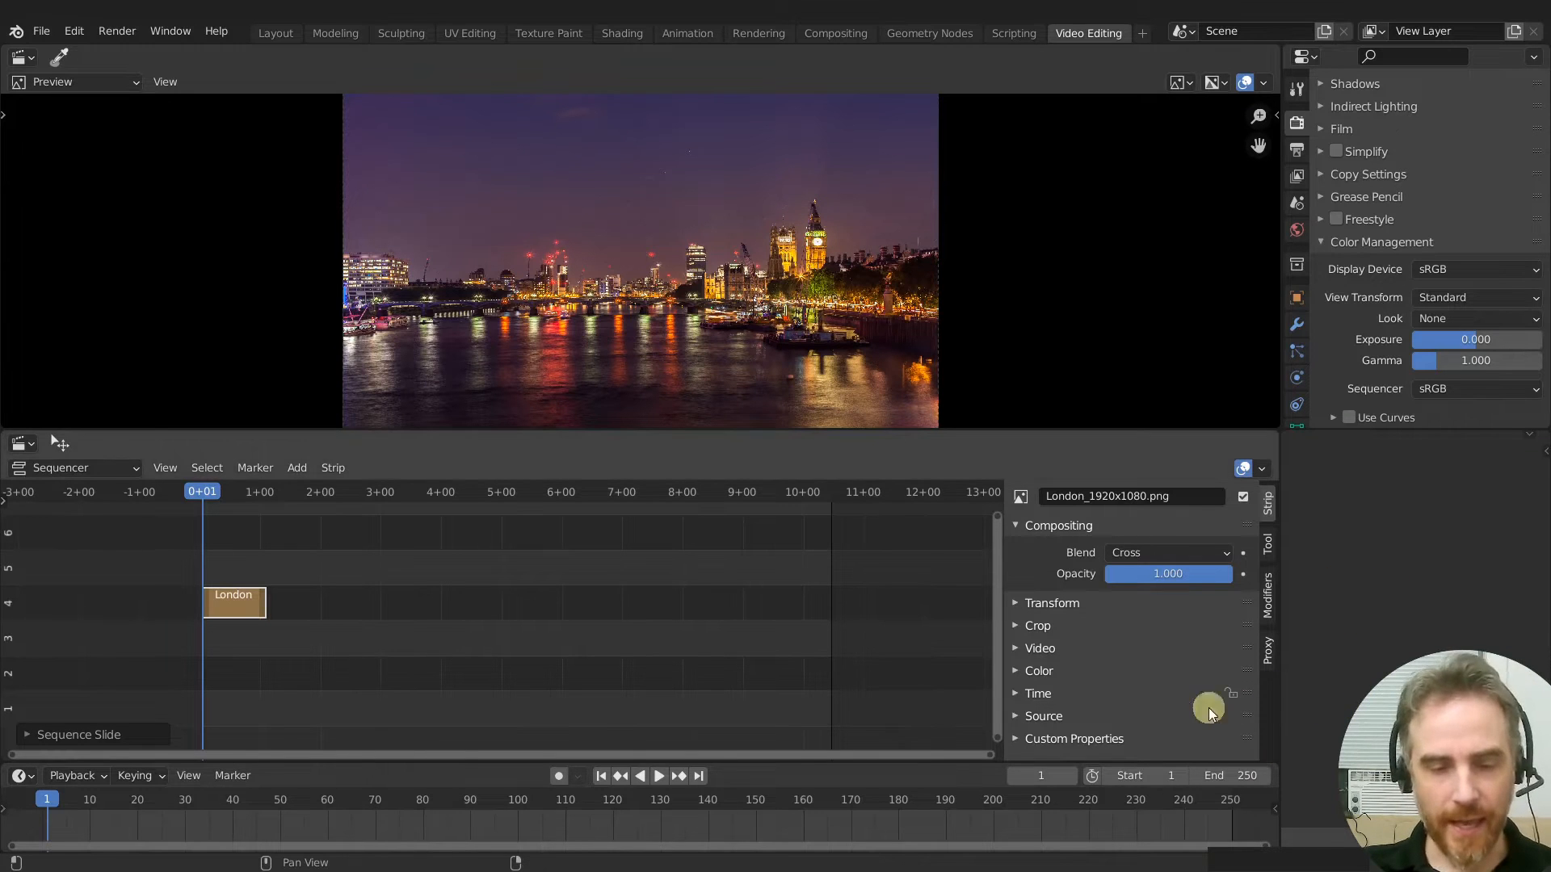
{"action": "left_click_drag", "start_coordinate": [589, 763], "coordinate": [633, 827]}
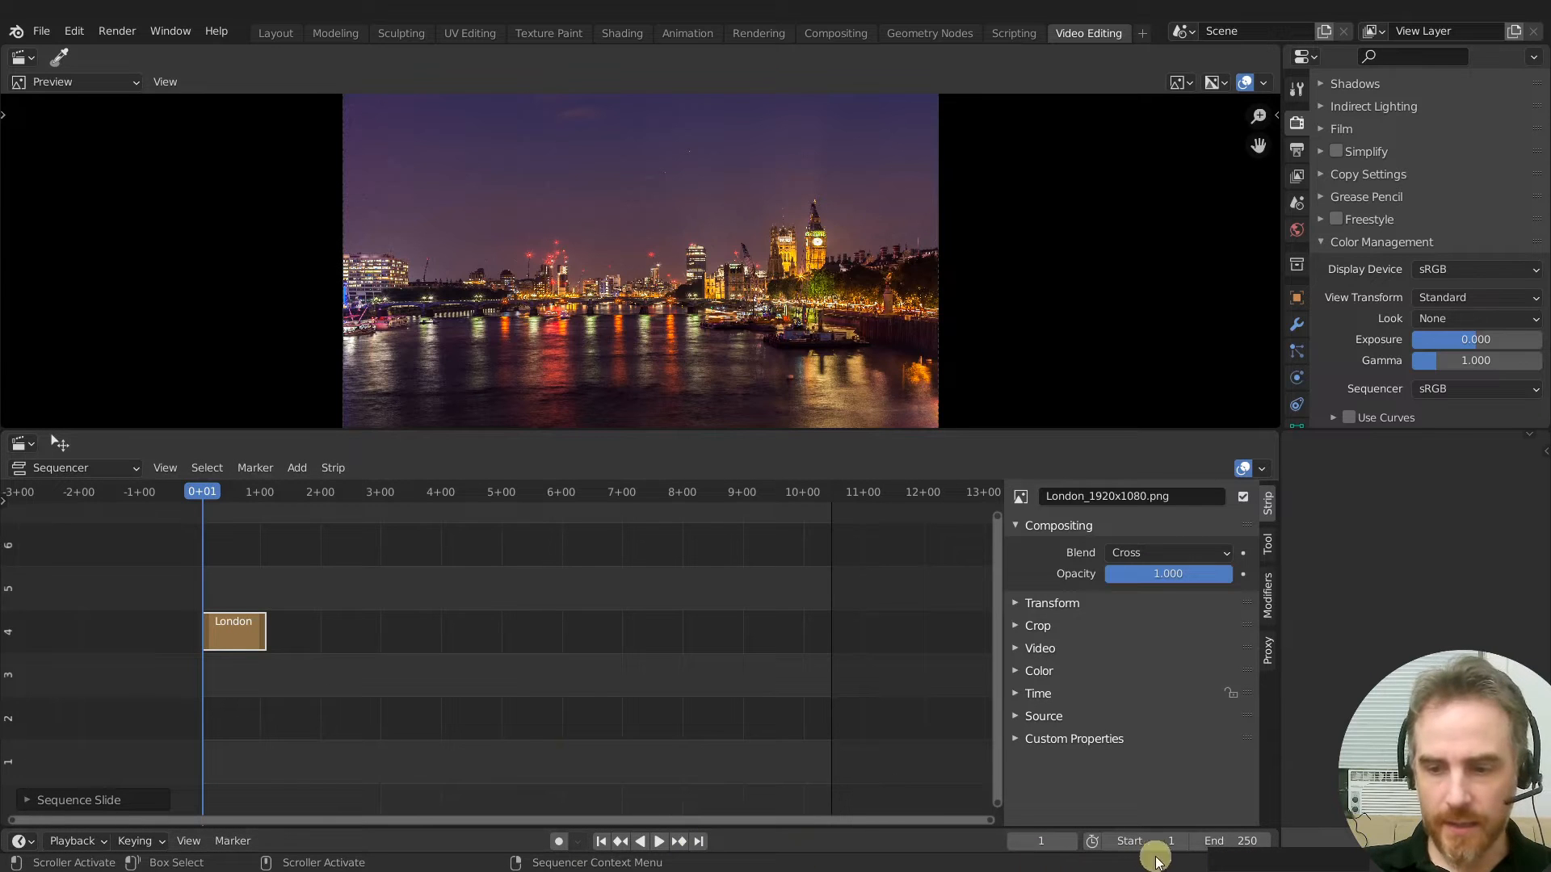
Set the scene's end frame to 125 and jump to the last frame
{"action": "left_click", "coordinate": [1244, 840]}
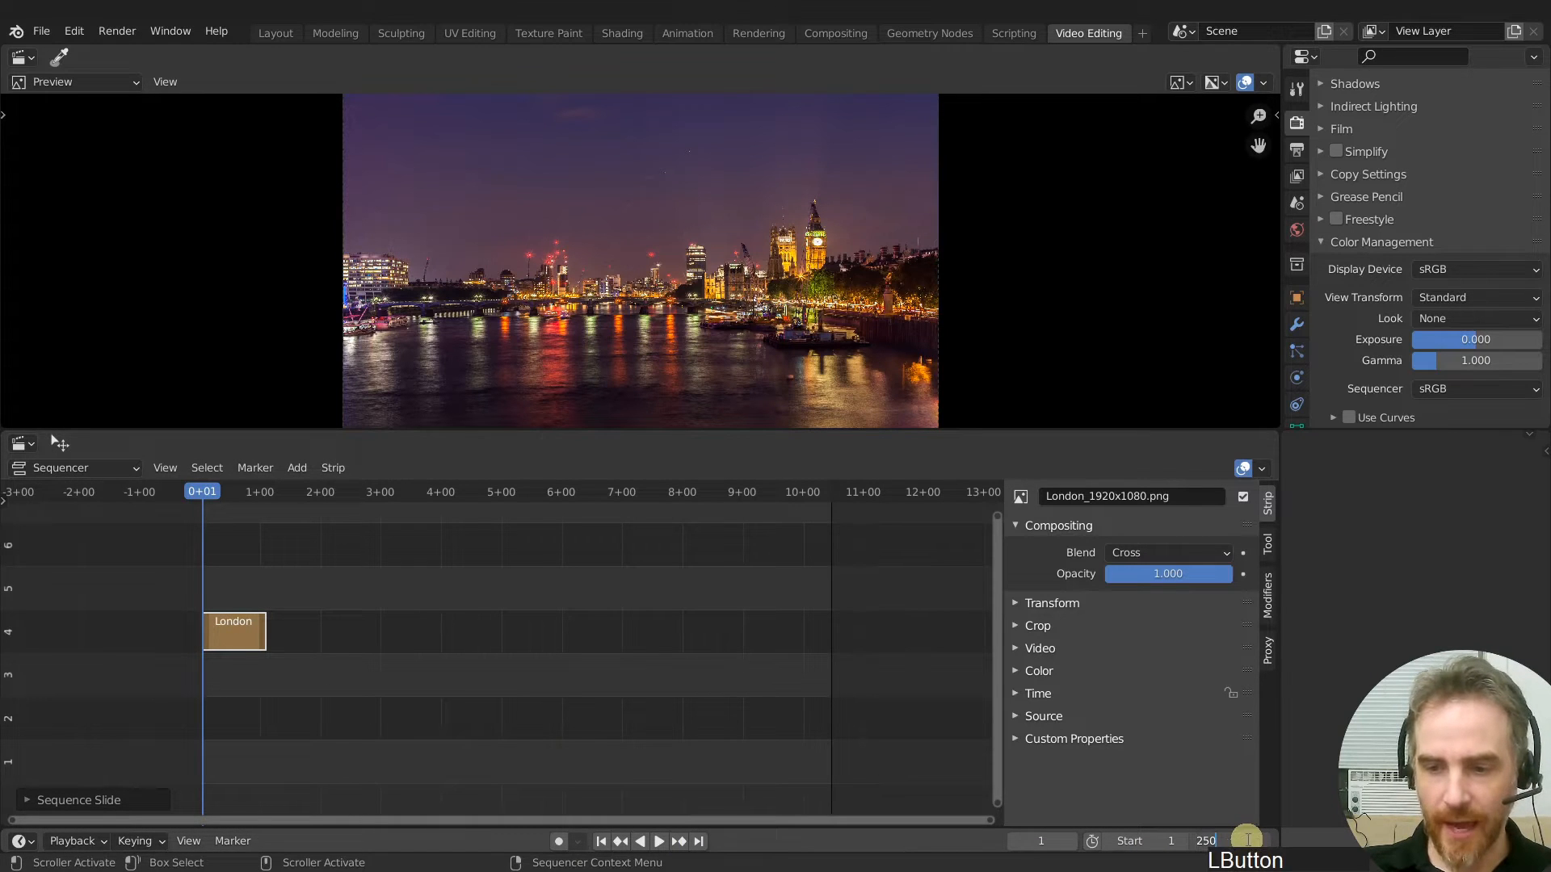
{"action": "type", "text": "/2"}
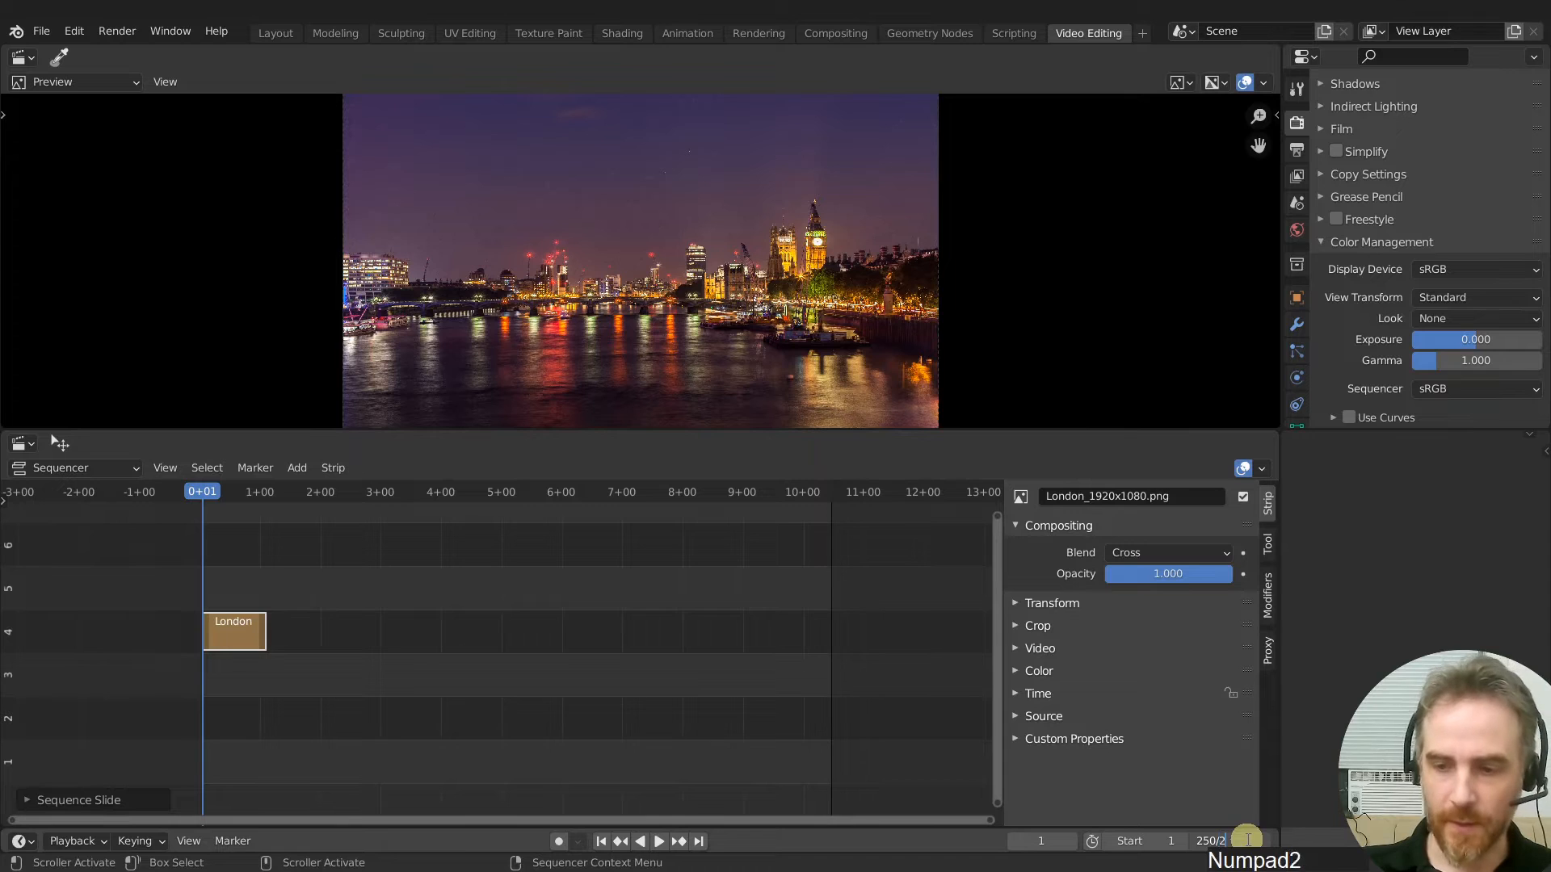
{"action": "key", "text": "KP_Enter"}
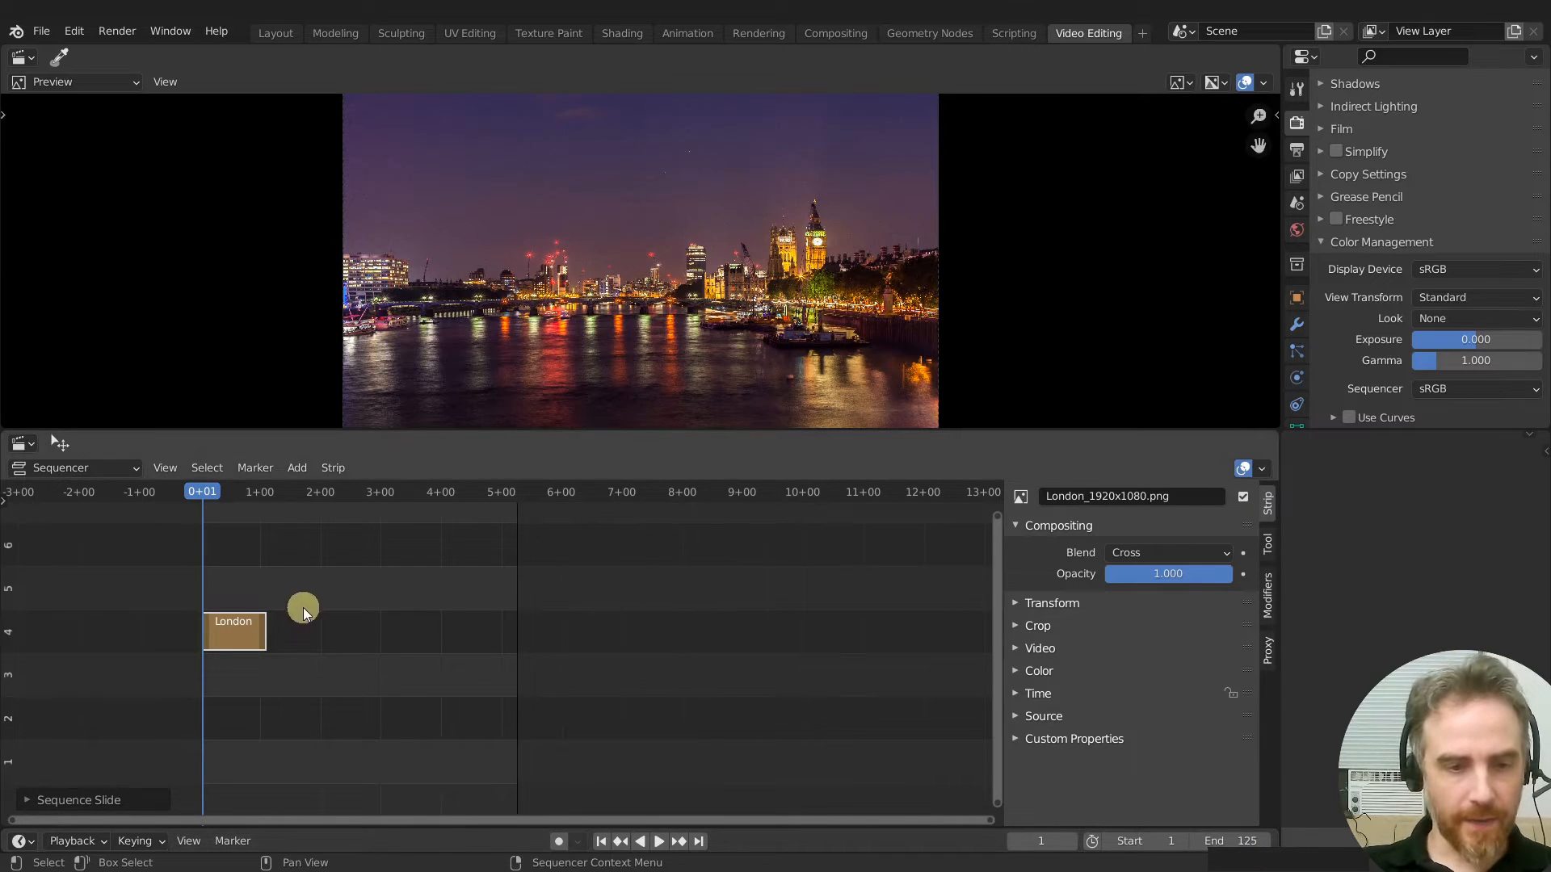
{"action": "left_click", "coordinate": [698, 842]}
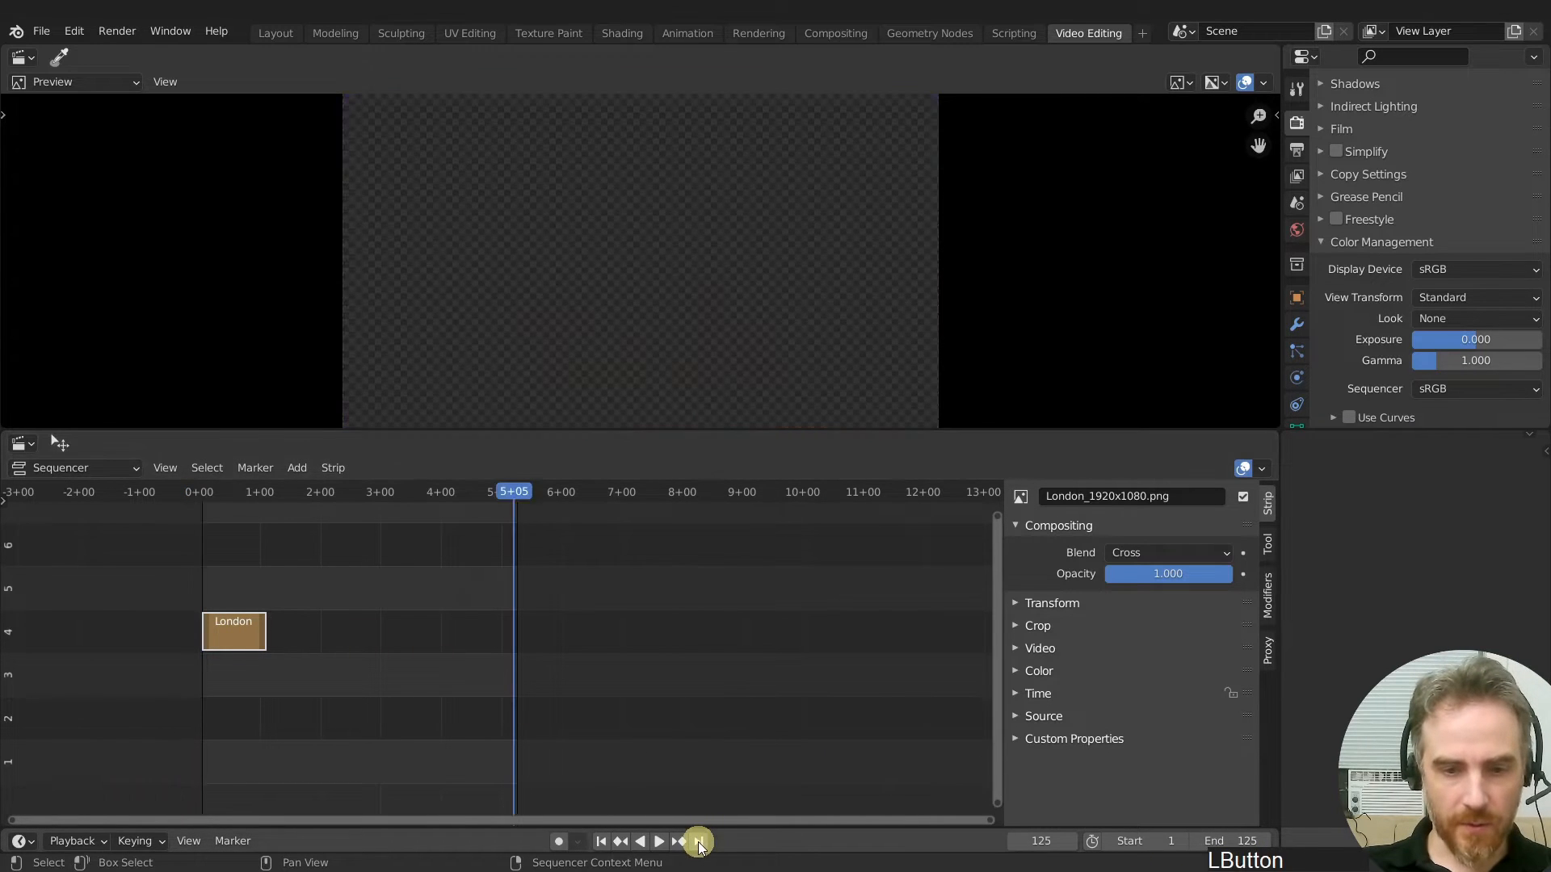
Extend the London image strip's end to frame 126, one frame past the scene end, and check the preview at both ends
{"action": "key", "text": "Right"}
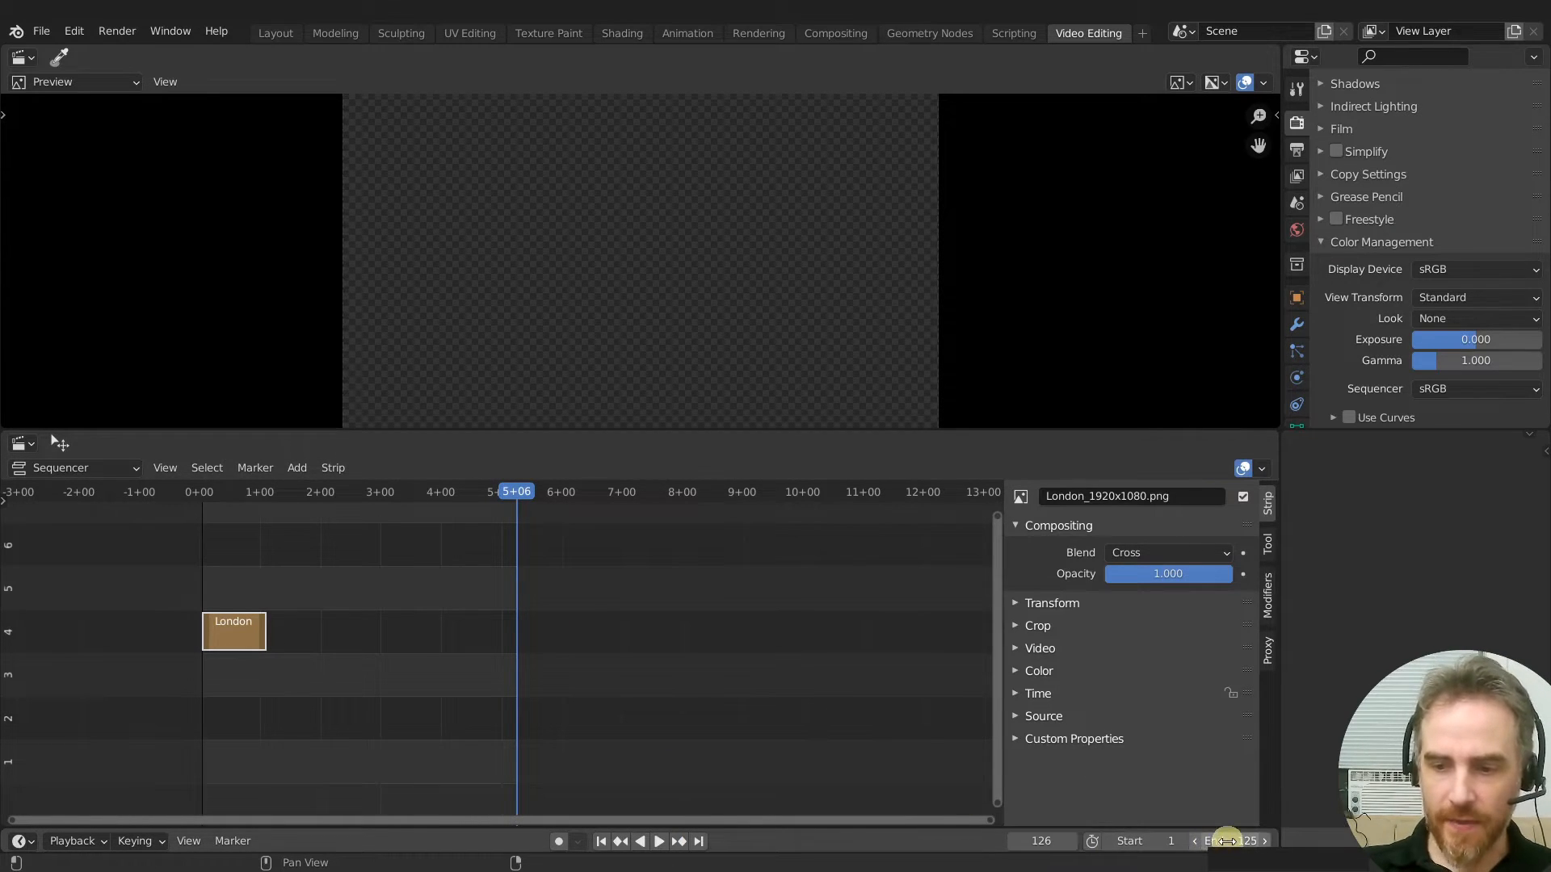
{"action": "left_click", "coordinate": [262, 632]}
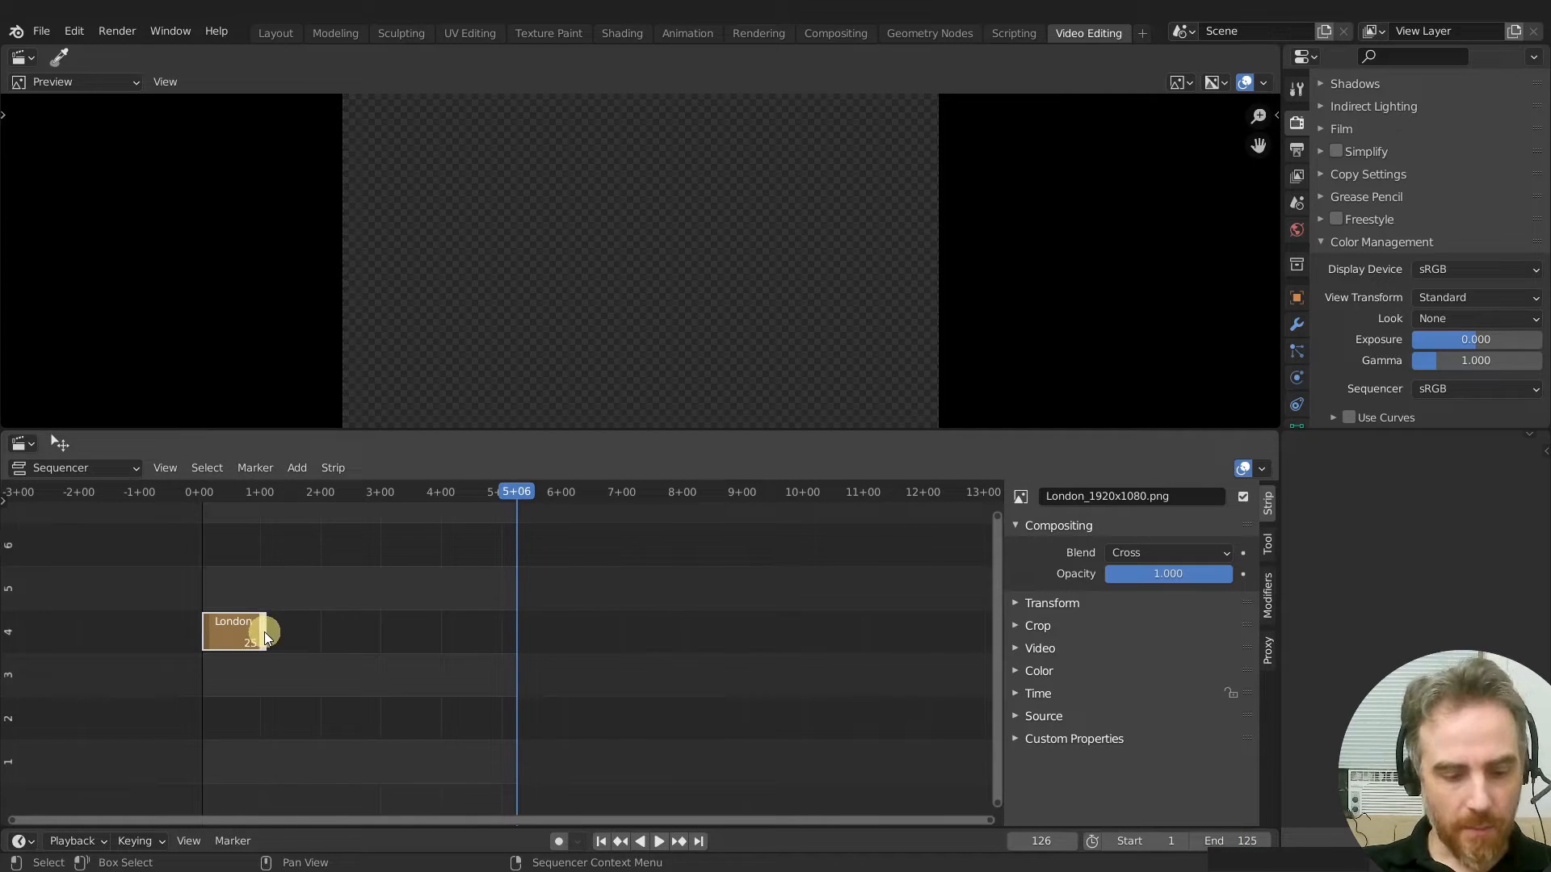
{"action": "key", "text": "shift+s"}
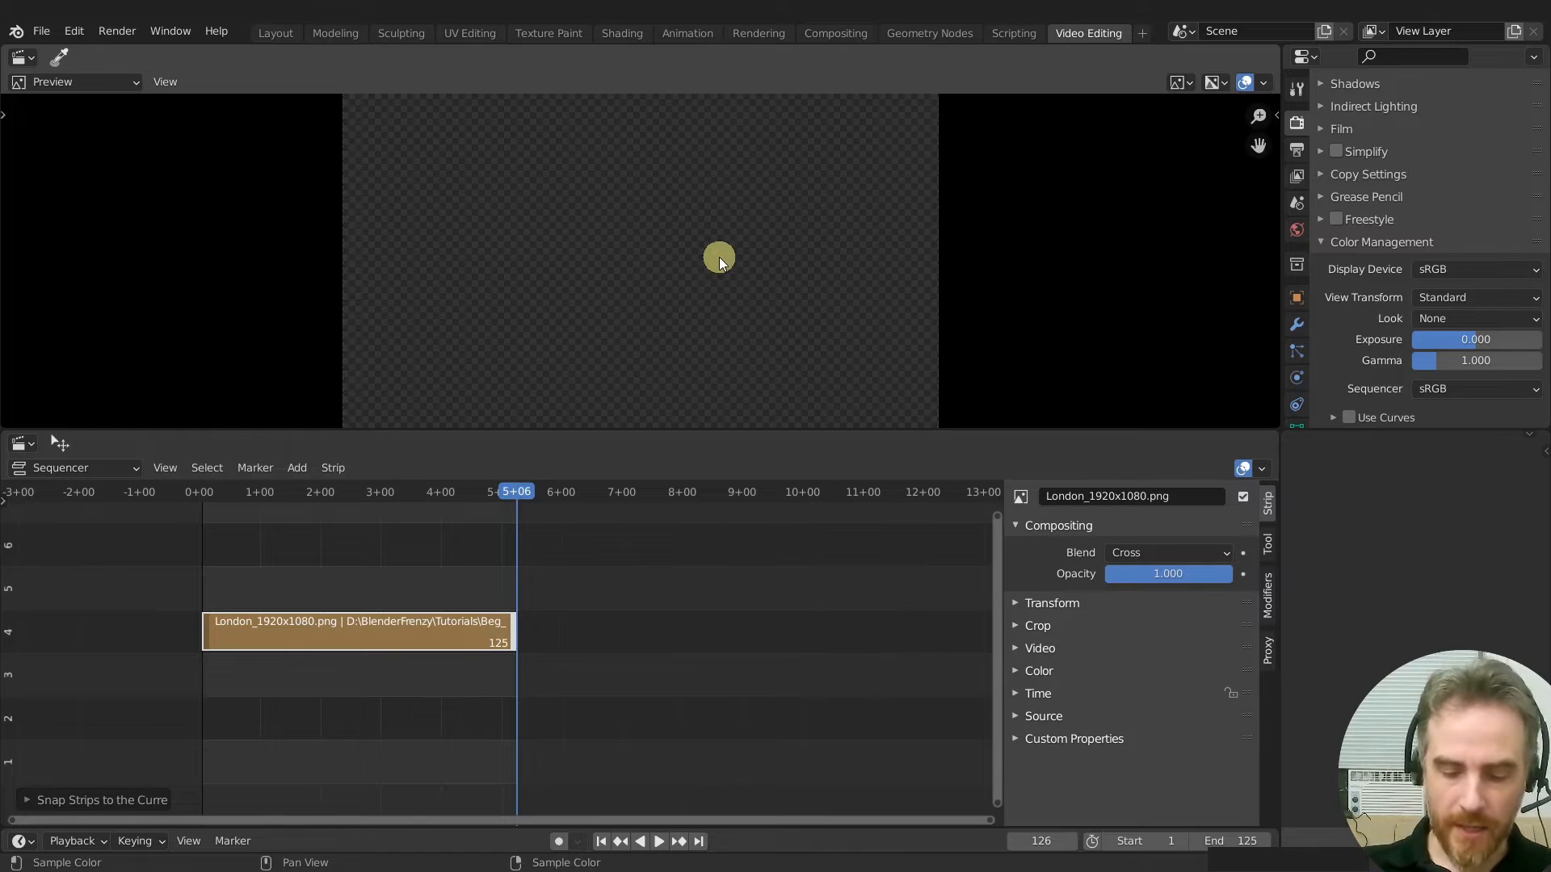
{"action": "key", "text": "Left"}
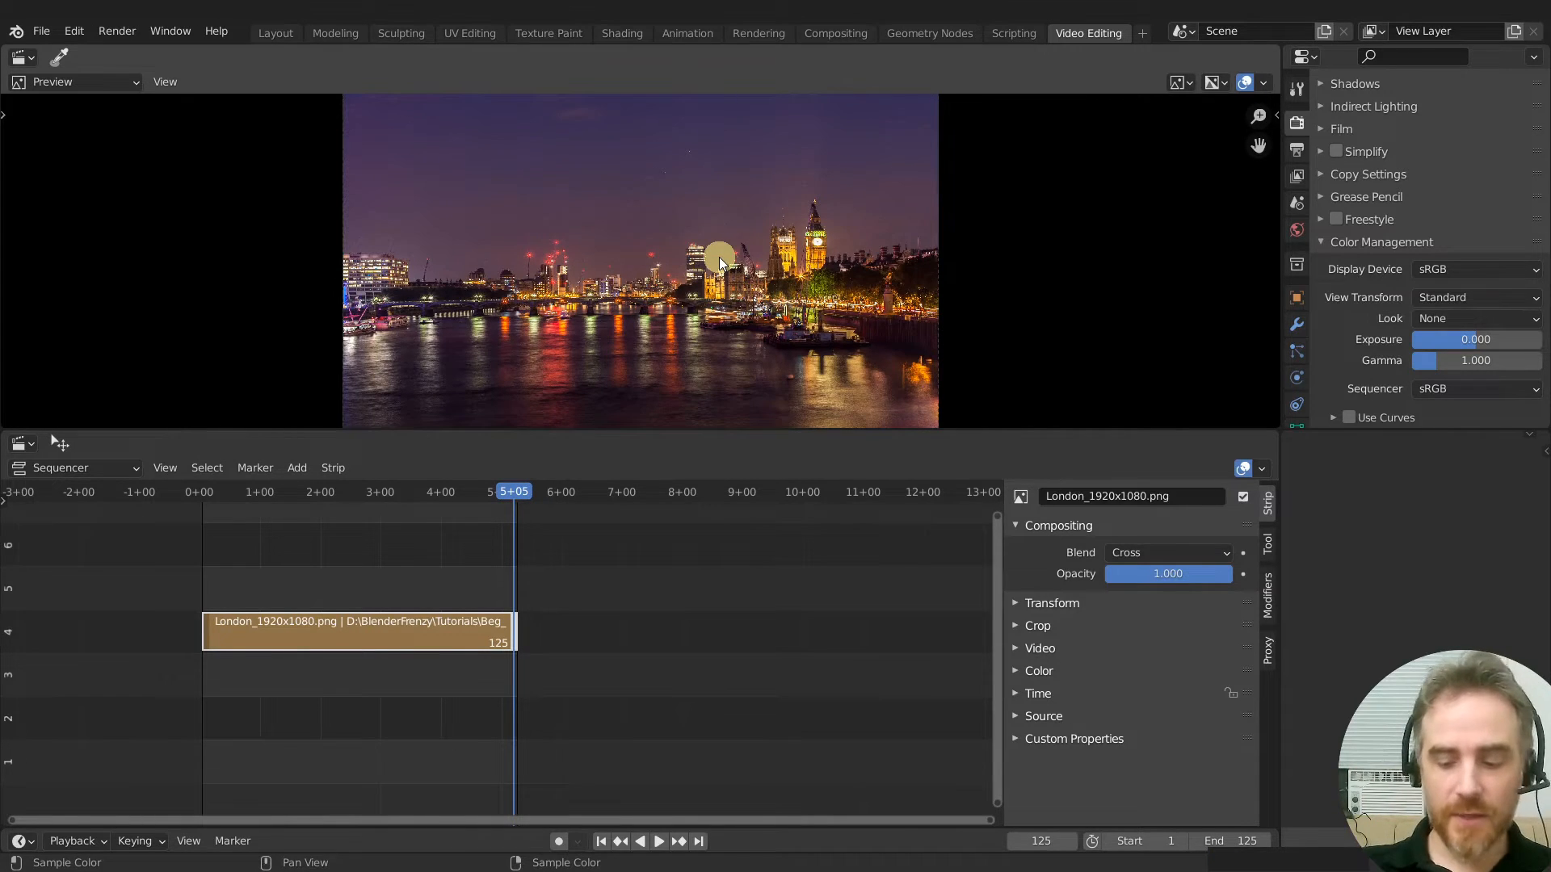
{"action": "key", "text": "Right"}
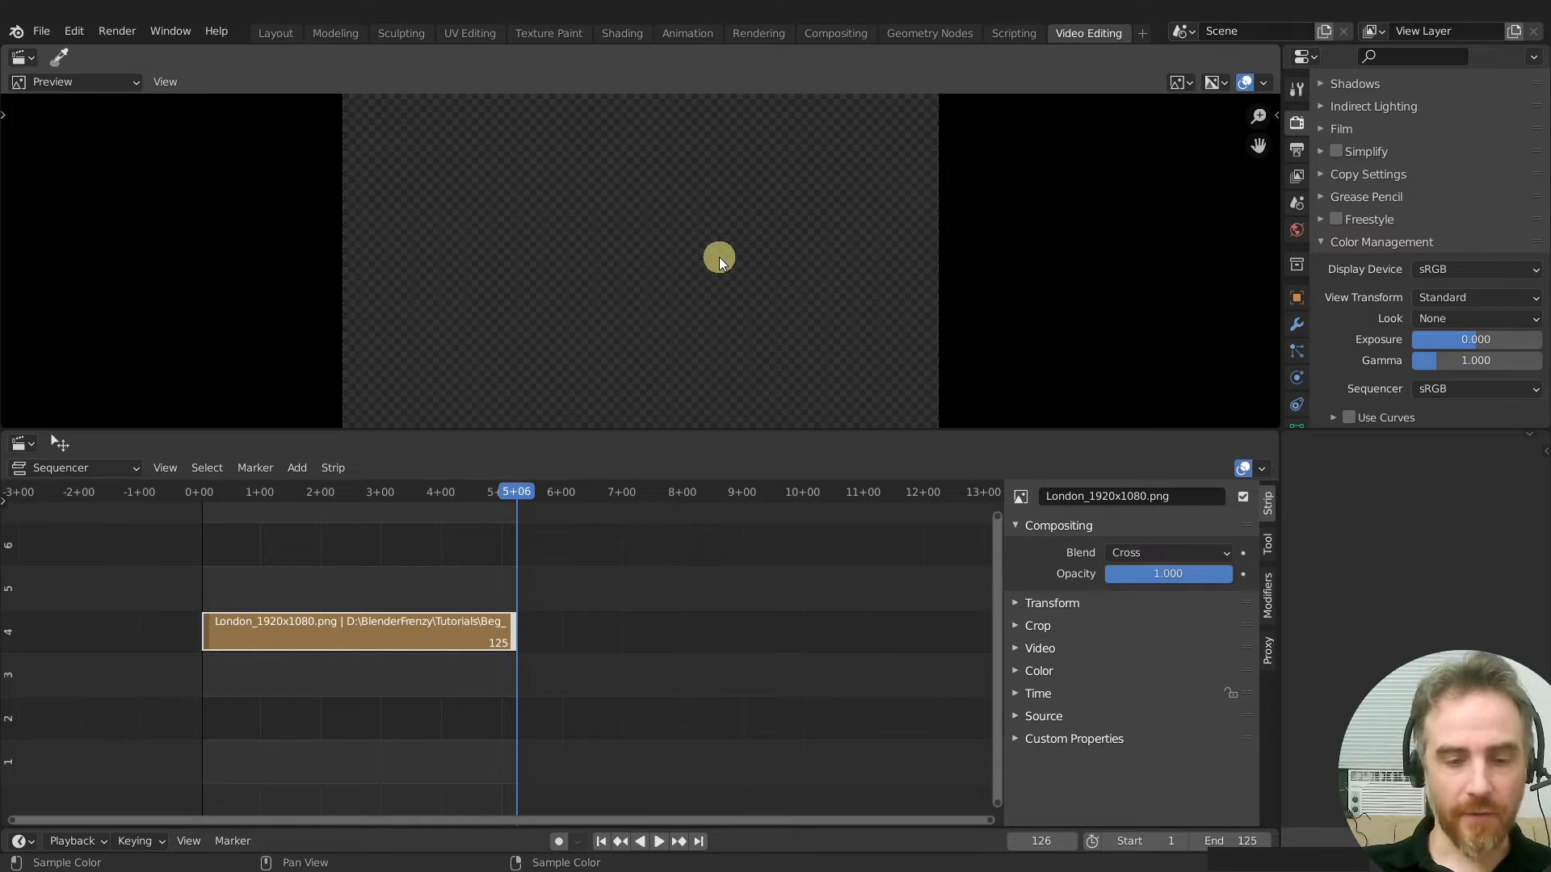
{"action": "left_click", "coordinate": [601, 841]}
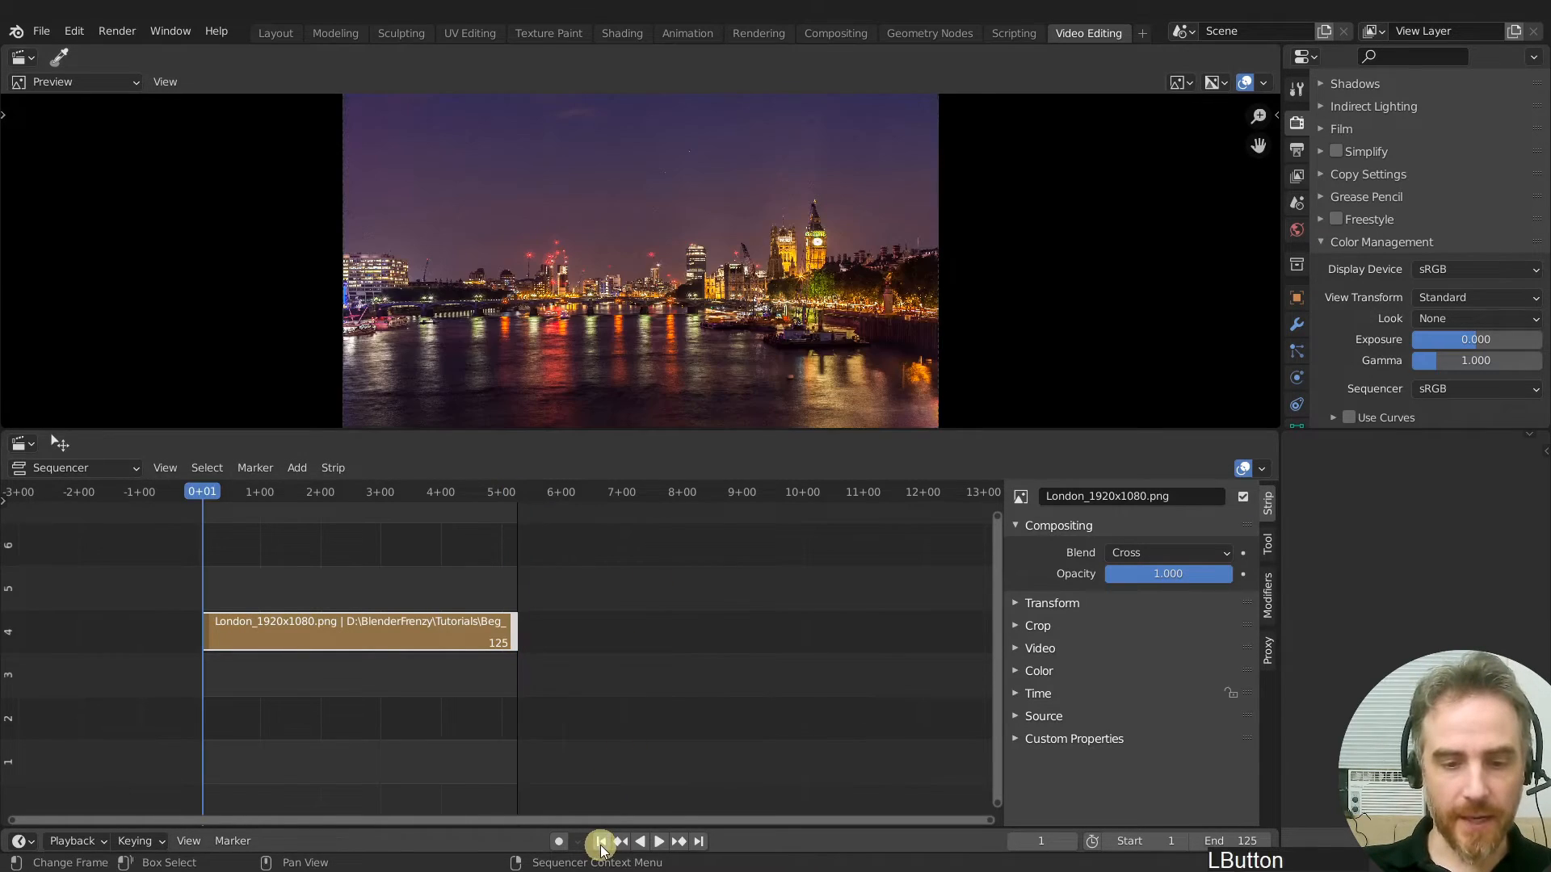
{"action": "left_click", "coordinate": [699, 842]}
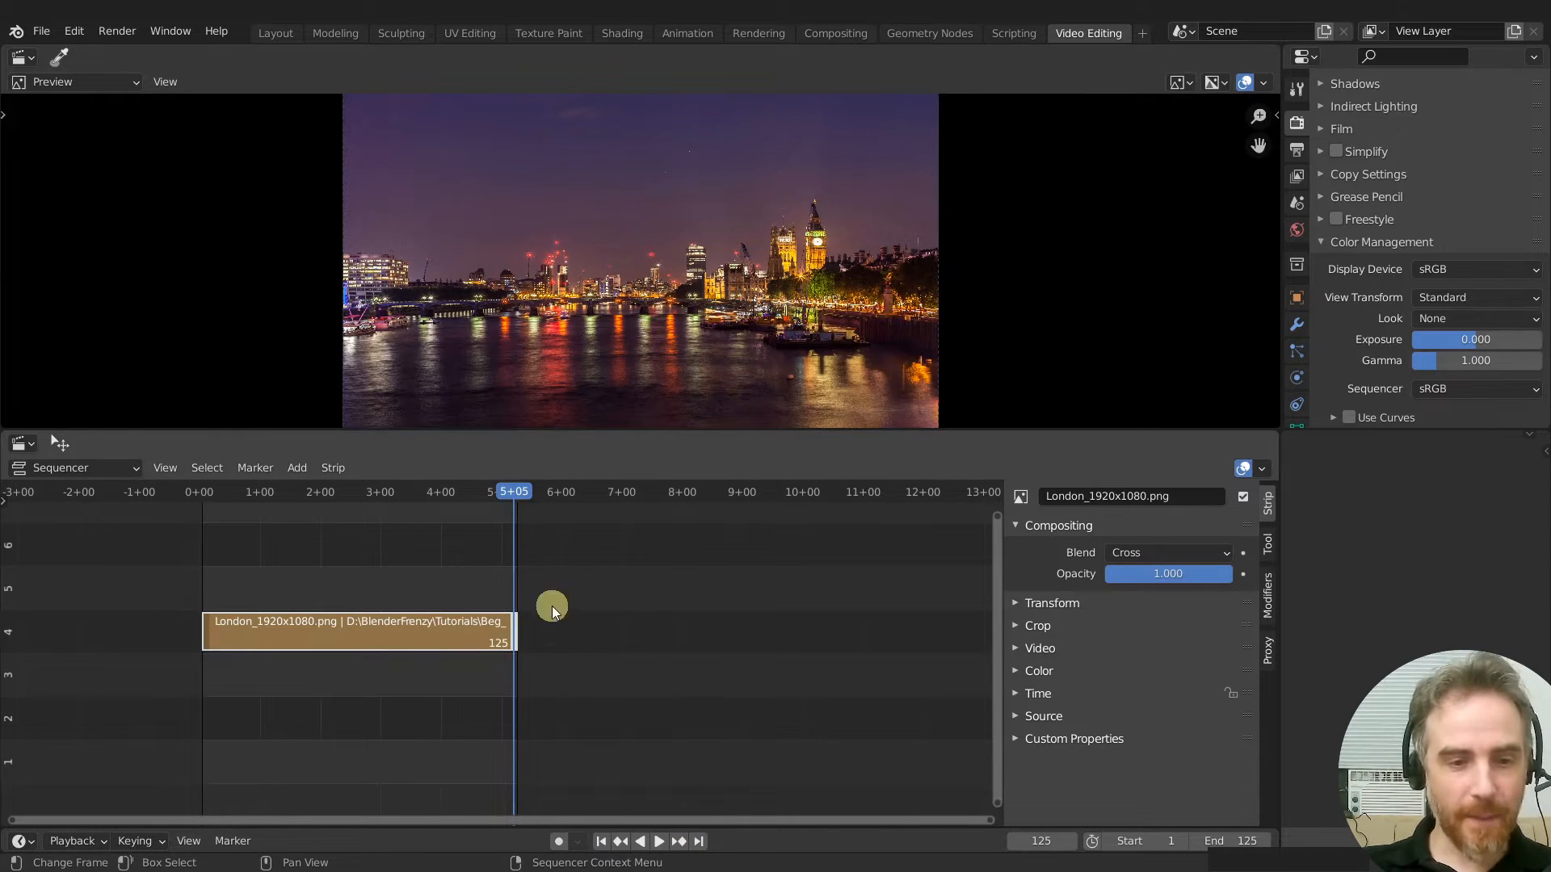
Duplicate the London image strip straight down into channel 3 and mute the copy
{"action": "left_click", "coordinate": [458, 638]}
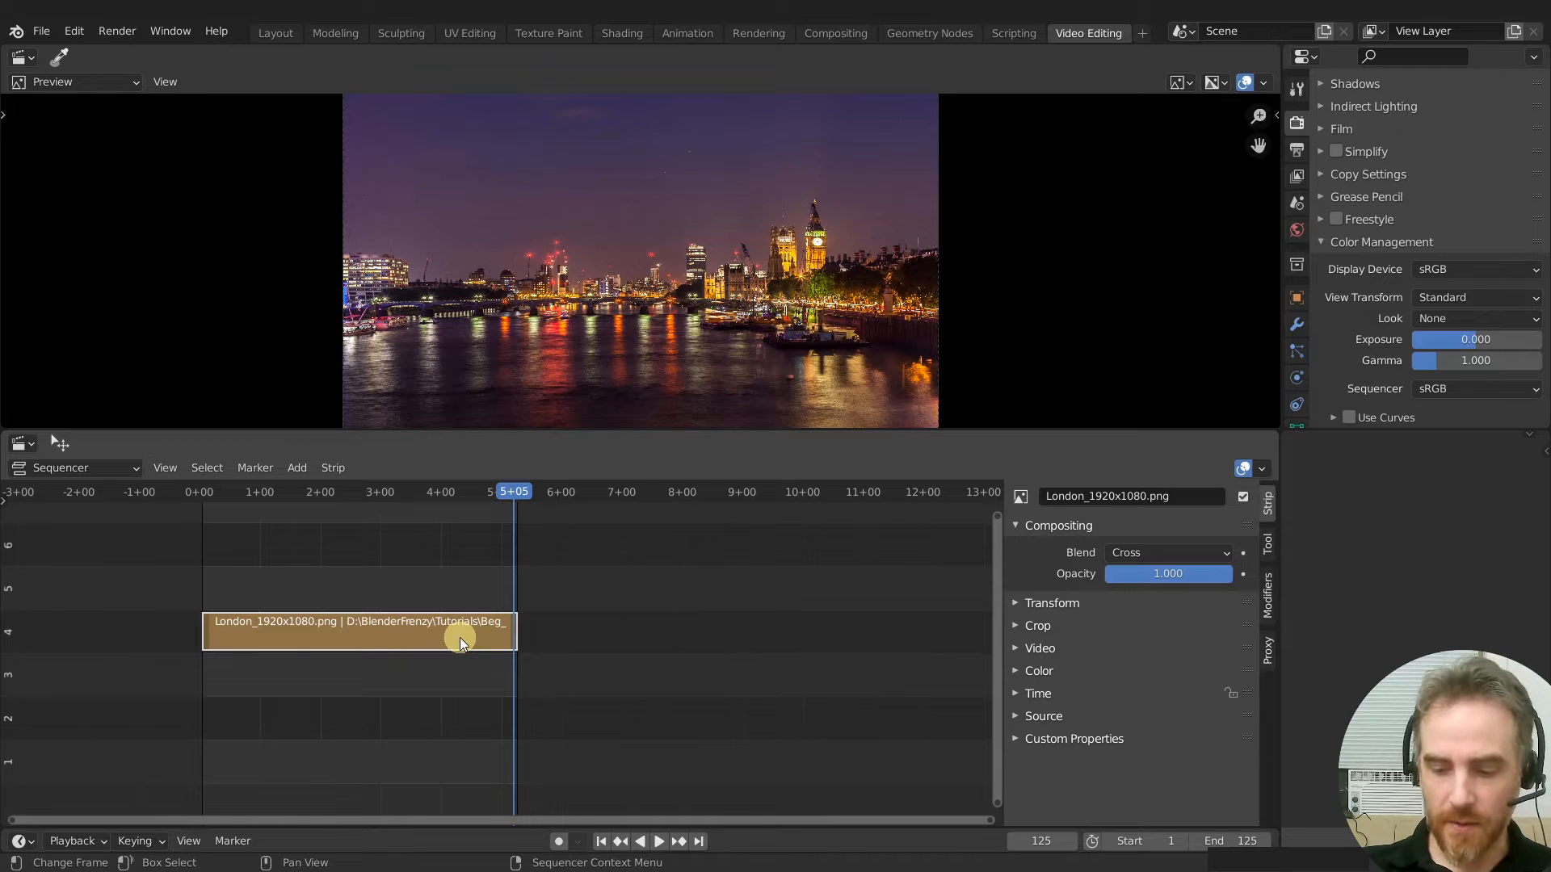
{"action": "key", "text": "KP_Decimal"}
{"action": "middle_click_drag", "start_coordinate": [563, 705], "coordinate": [580, 708]}
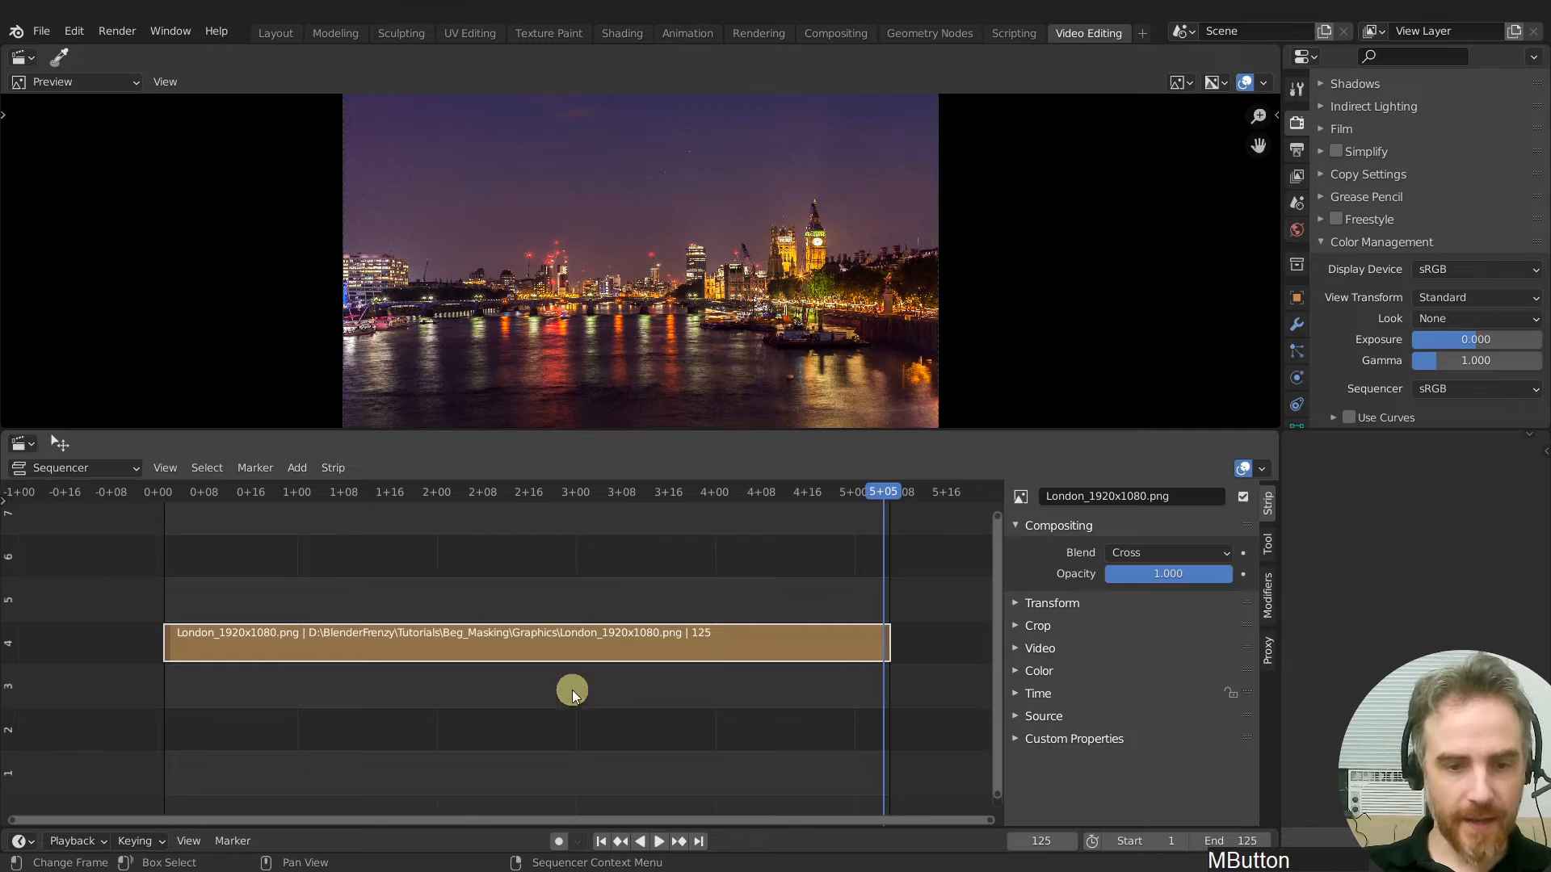
{"action": "key", "text": "shift+d"}
{"action": "key", "text": "y"}
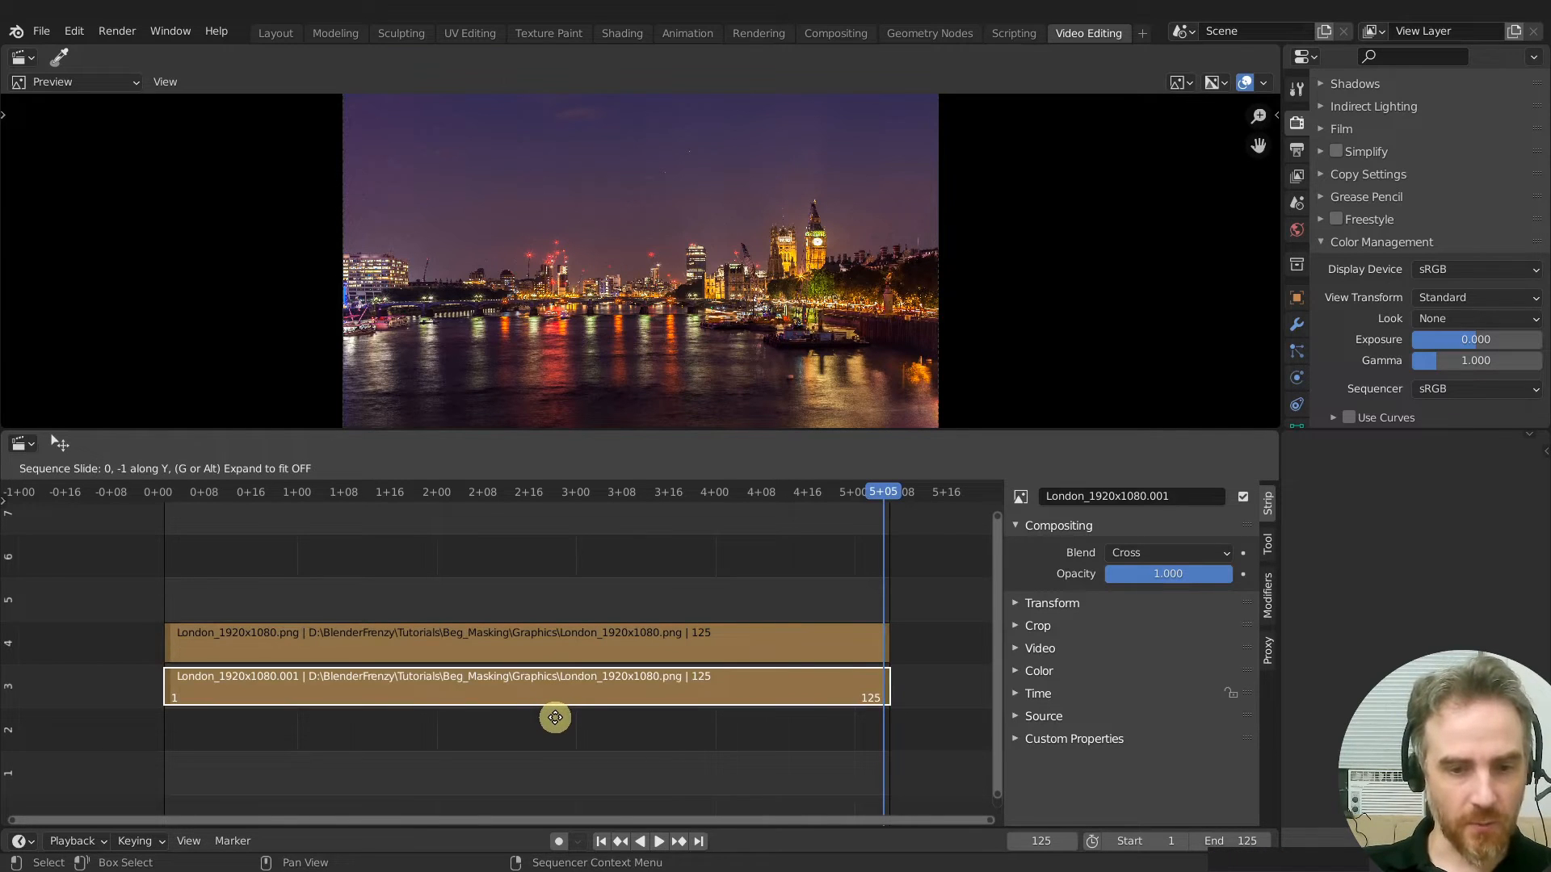
{"action": "left_click", "coordinate": [553, 701]}
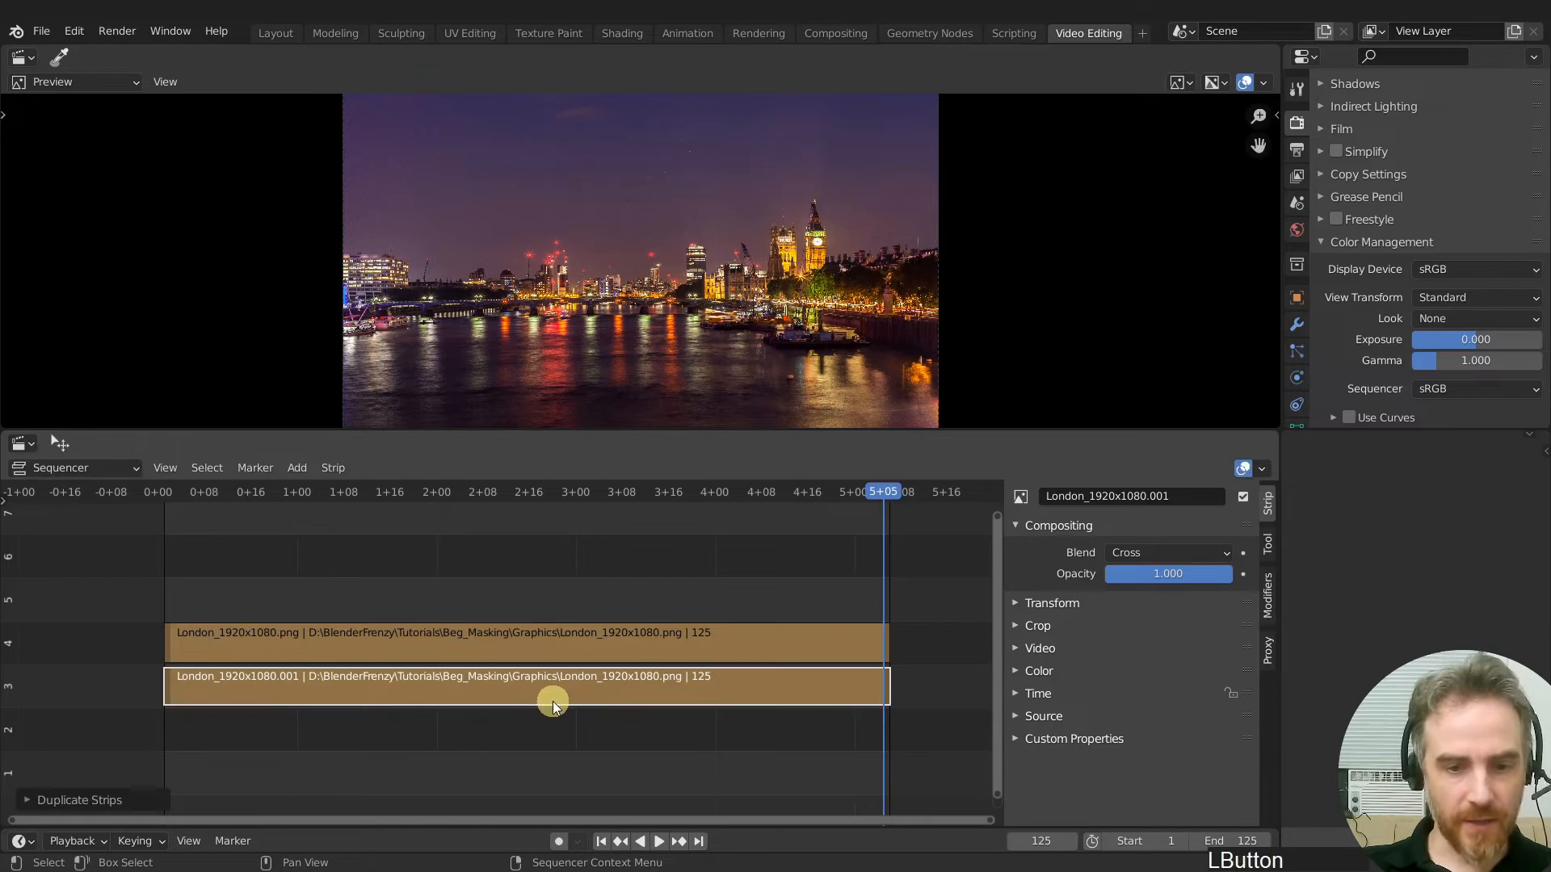
{"action": "key", "text": "h"}
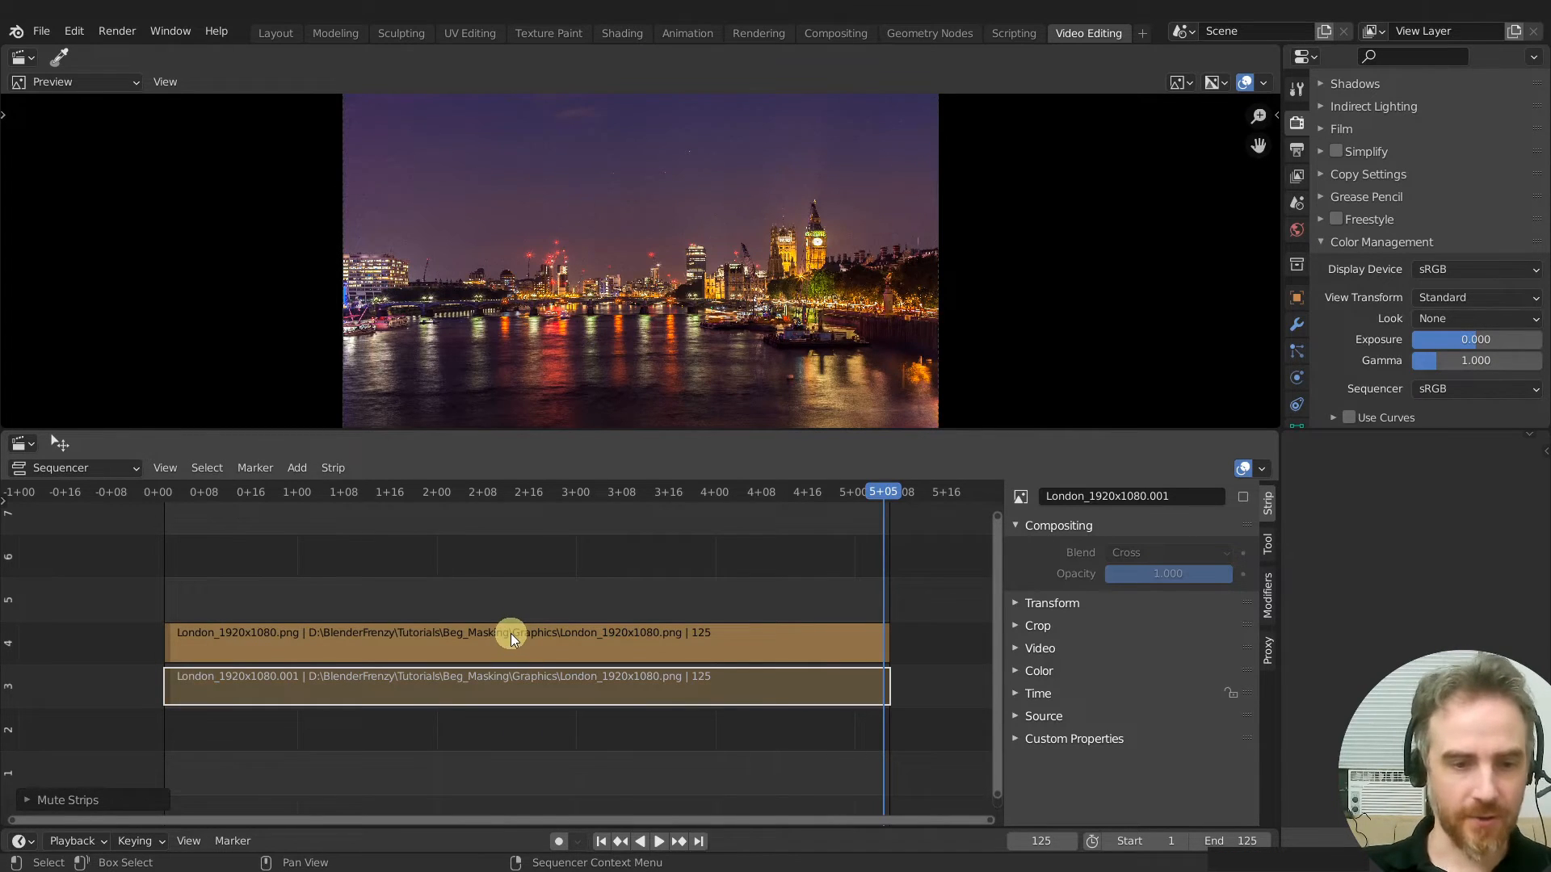
Add a color strip at frame 1, move it to channel 5 and extend it to 125 frames to match the London strip
{"action": "left_click", "coordinate": [600, 841]}
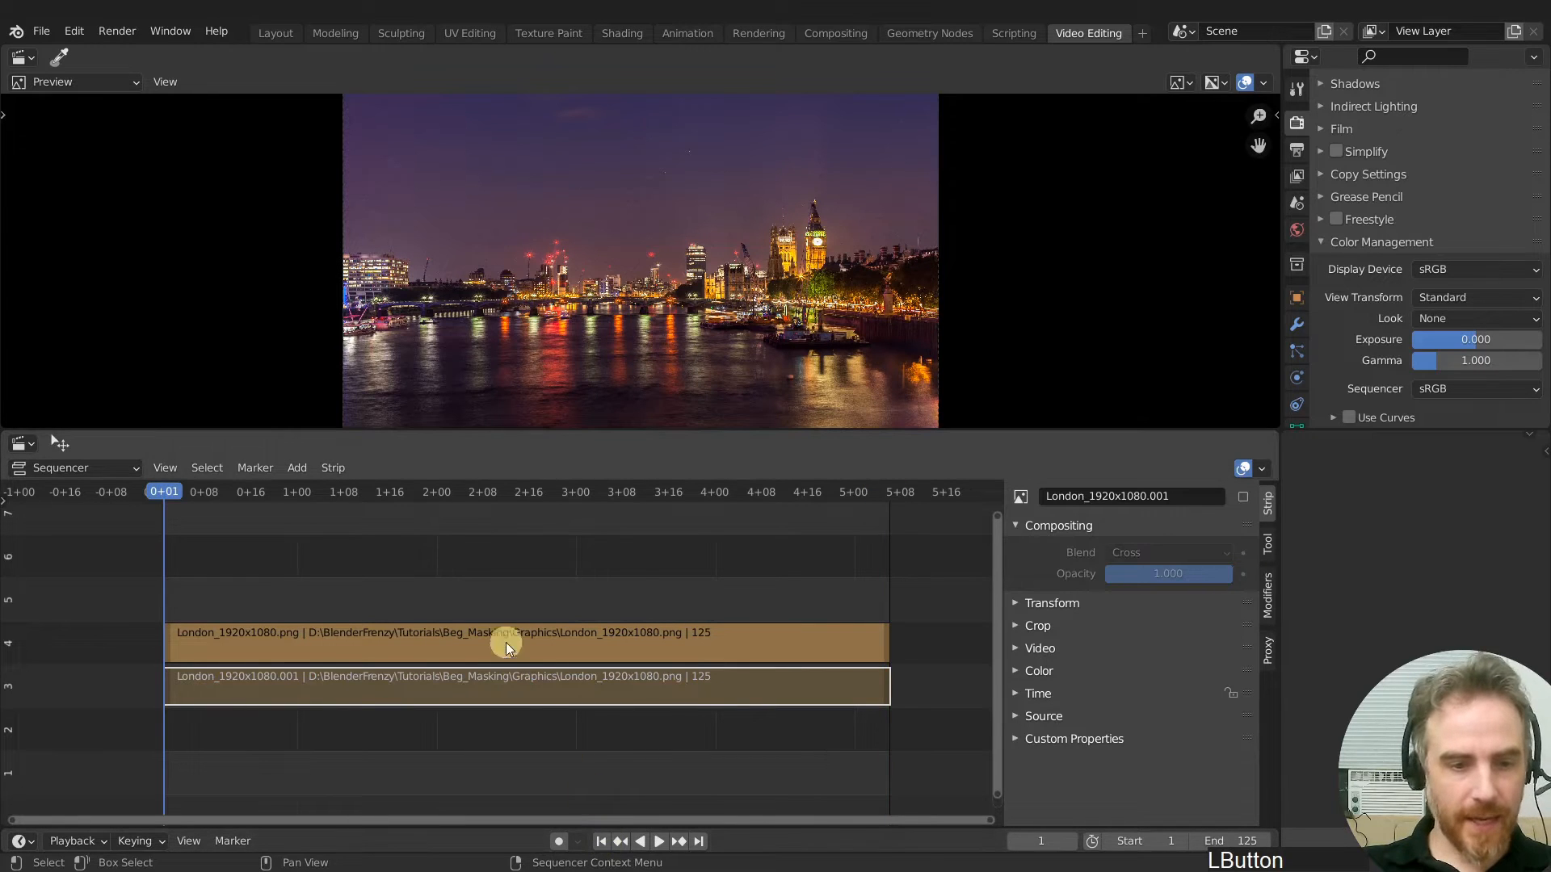
{"action": "key", "text": "shift+a"}
{"action": "left_click", "coordinate": [478, 650]}
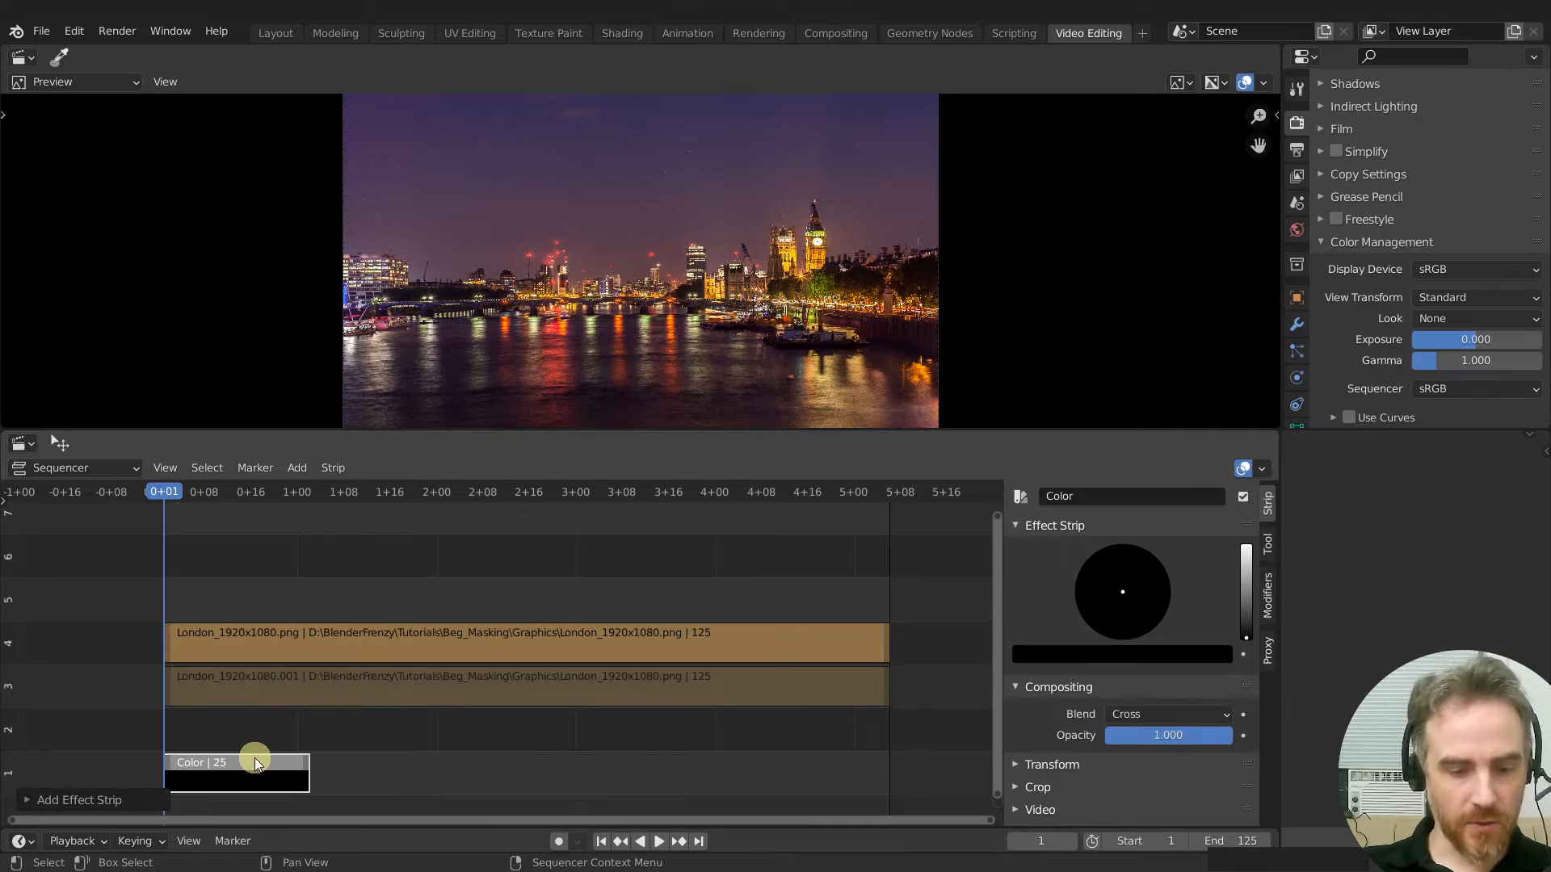
{"action": "key", "text": "g"}
{"action": "left_click", "coordinate": [238, 592]}
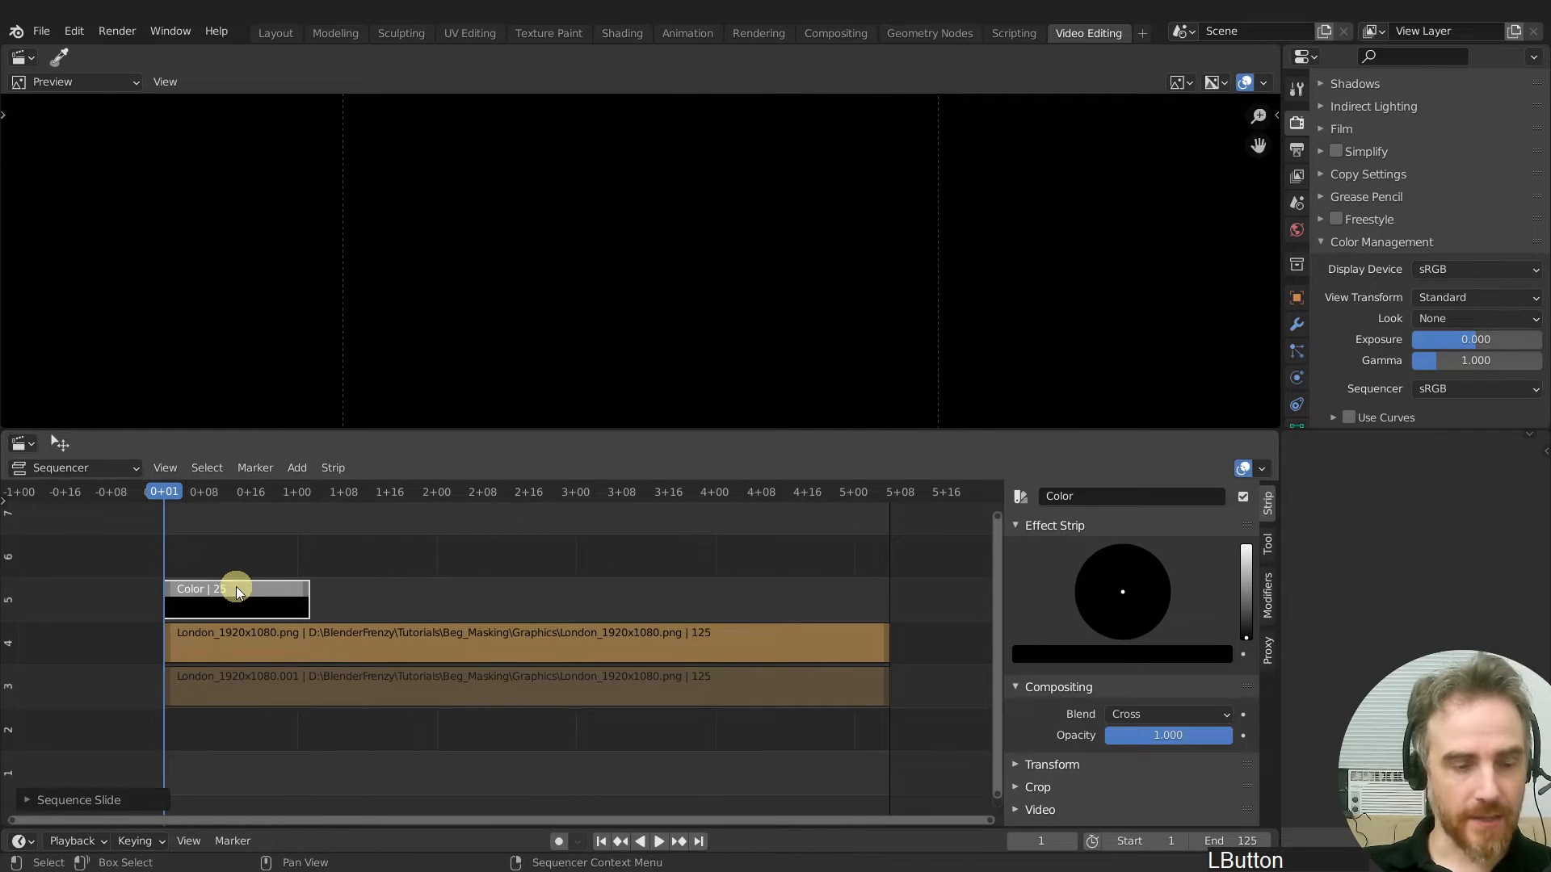
{"action": "left_click", "coordinate": [306, 601]}
{"action": "left_click_drag", "start_coordinate": [306, 602], "coordinate": [859, 601]}
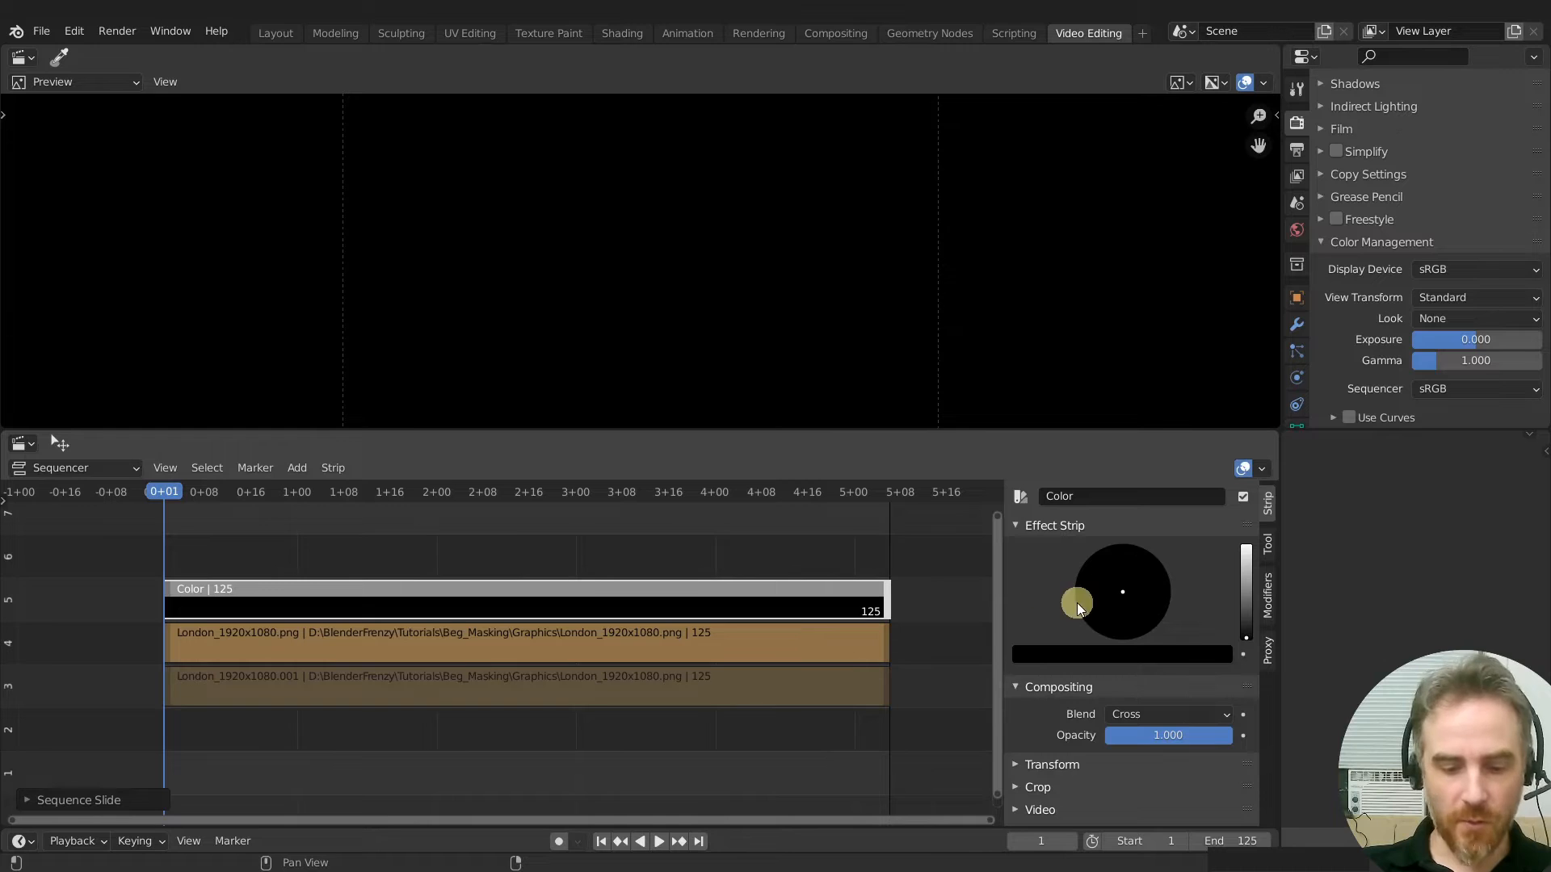
Change the color strip's color to pure white
{"action": "key", "text": "n"}
{"action": "key", "text": "n"}
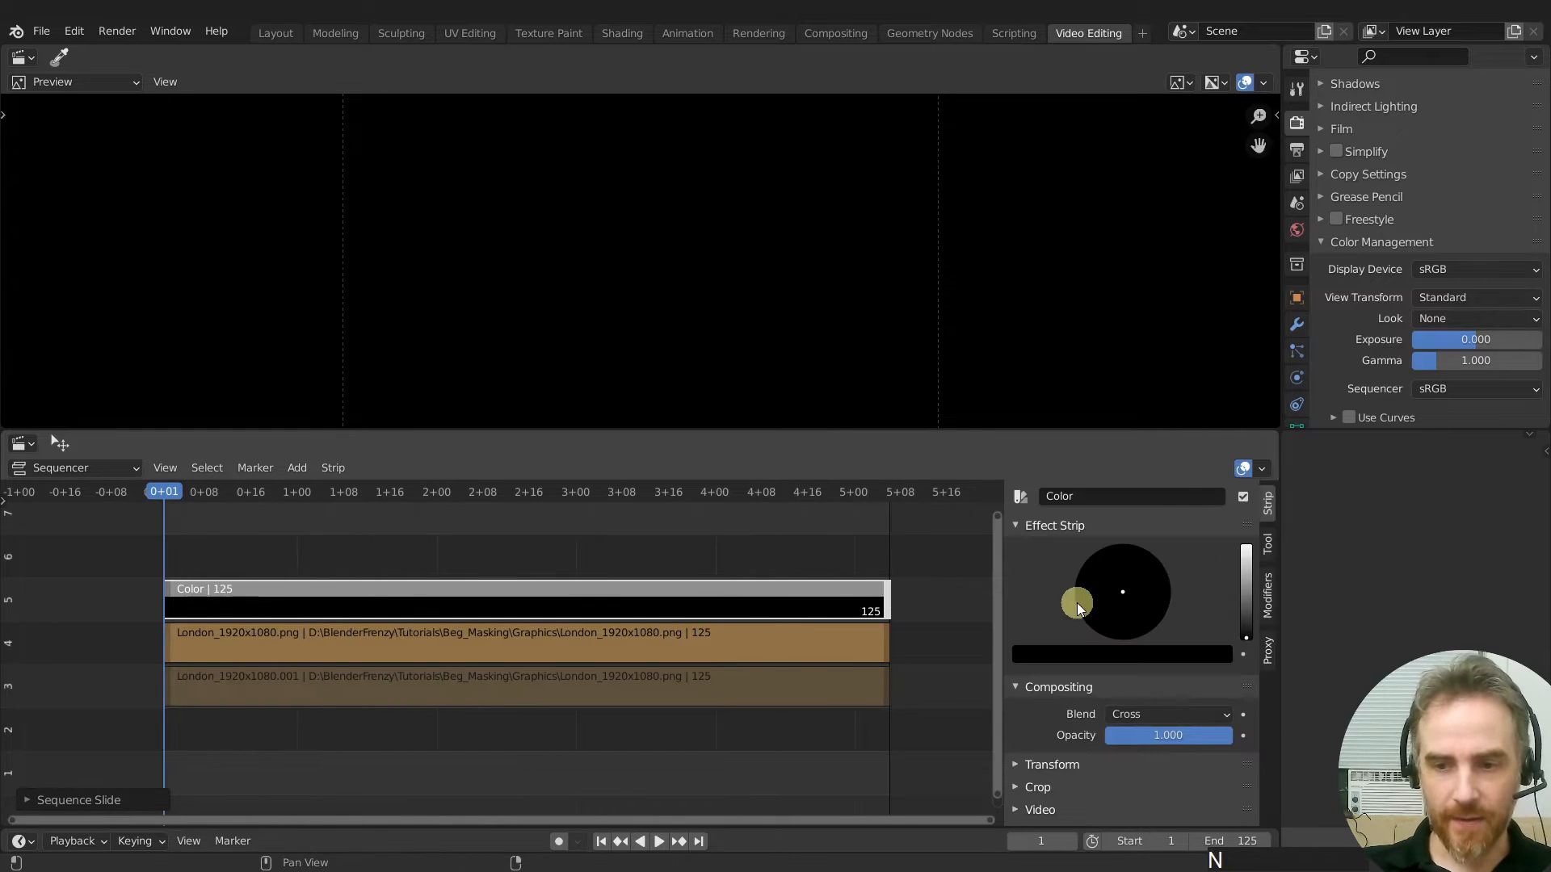
{"action": "left_click", "coordinate": [1063, 525]}
{"action": "left_click", "coordinate": [1065, 526]}
{"action": "left_click_drag", "start_coordinate": [1244, 636], "coordinate": [1257, 511]}
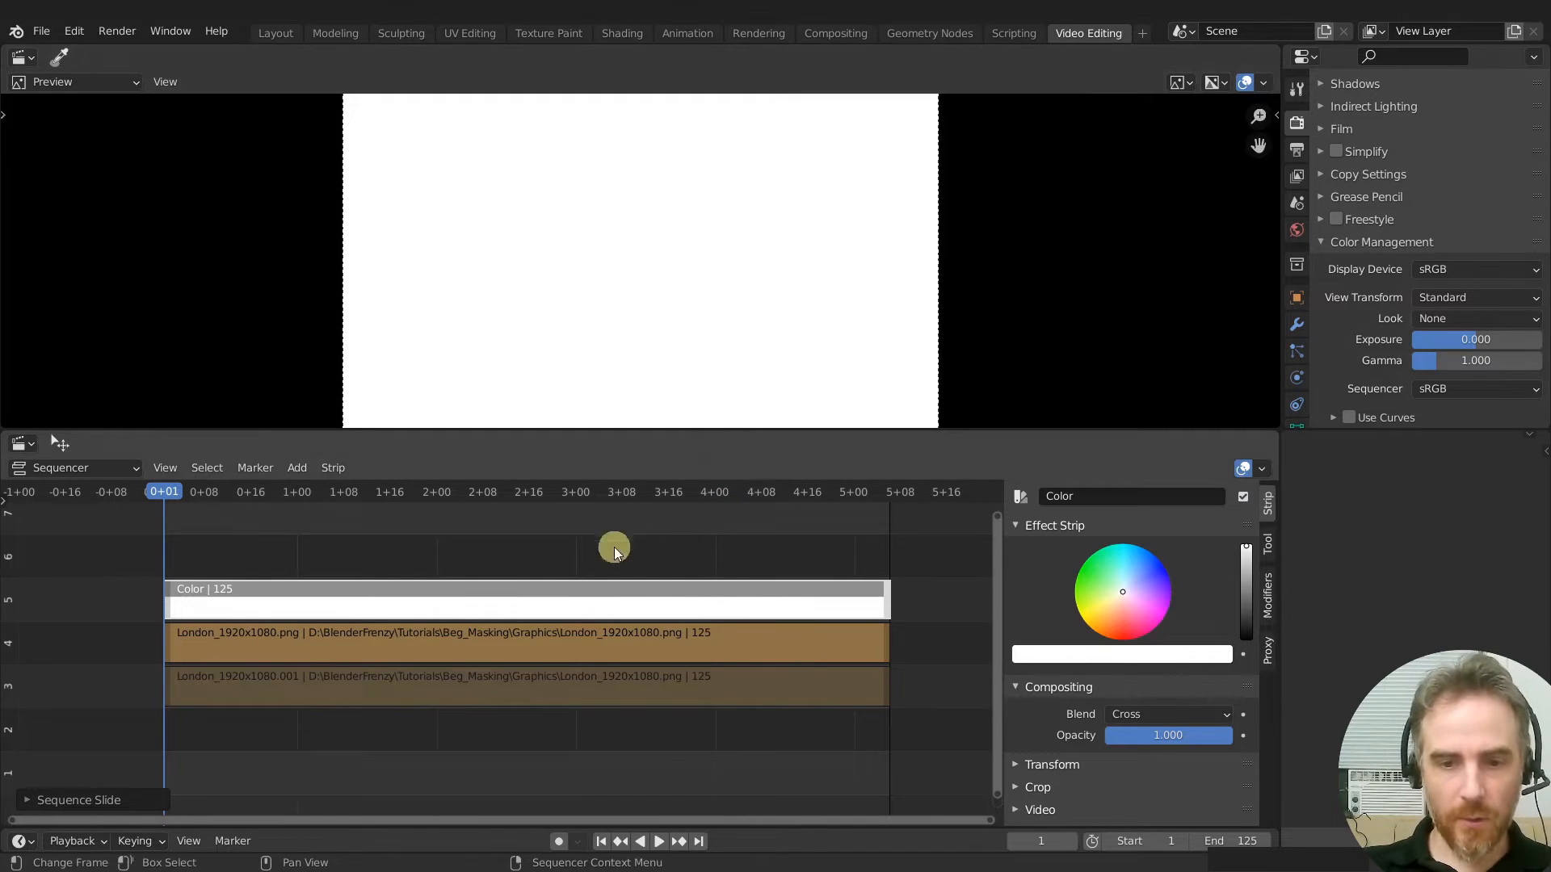
Set the white color strip's Y scale to 0.45 and enlarge the preview area
{"action": "left_click", "coordinate": [1050, 764]}
{"action": "scroll", "coordinate": [1065, 771], "scroll_direction": "down", "scroll_amount": 2}
{"action": "scroll", "coordinate": [1068, 759], "scroll_direction": "down", "scroll_amount": 4}
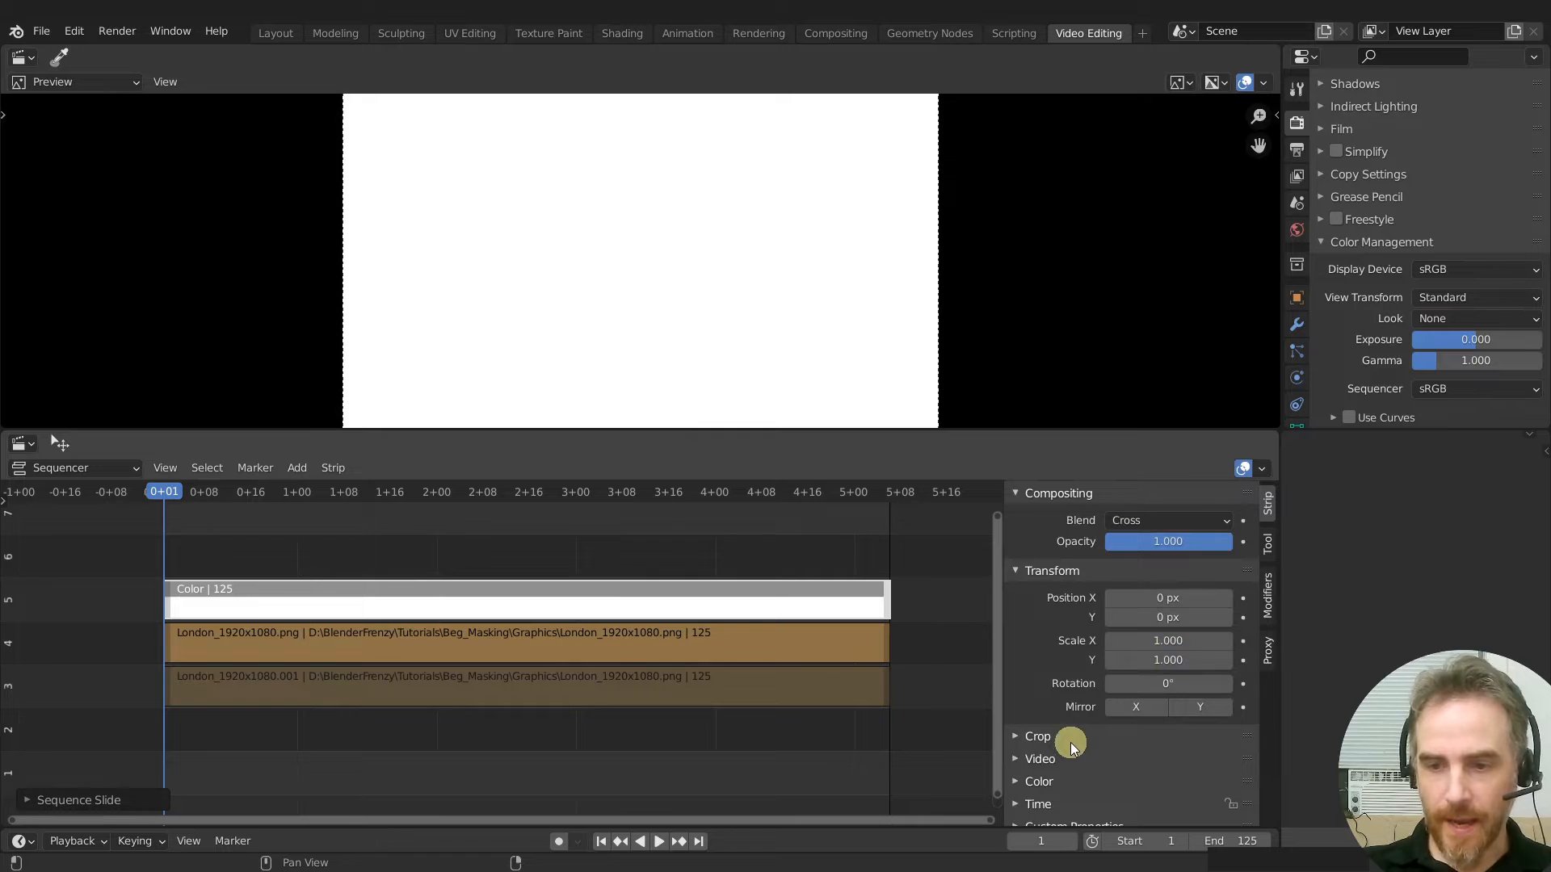
{"action": "mouse_move", "coordinate": [1175, 659]}
{"action": "left_mouse_down"}
{"action": "mouse_move", "coordinate": [1151, 661]}
{"action": "mouse_move", "coordinate": [1180, 658]}
{"action": "left_mouse_up"}
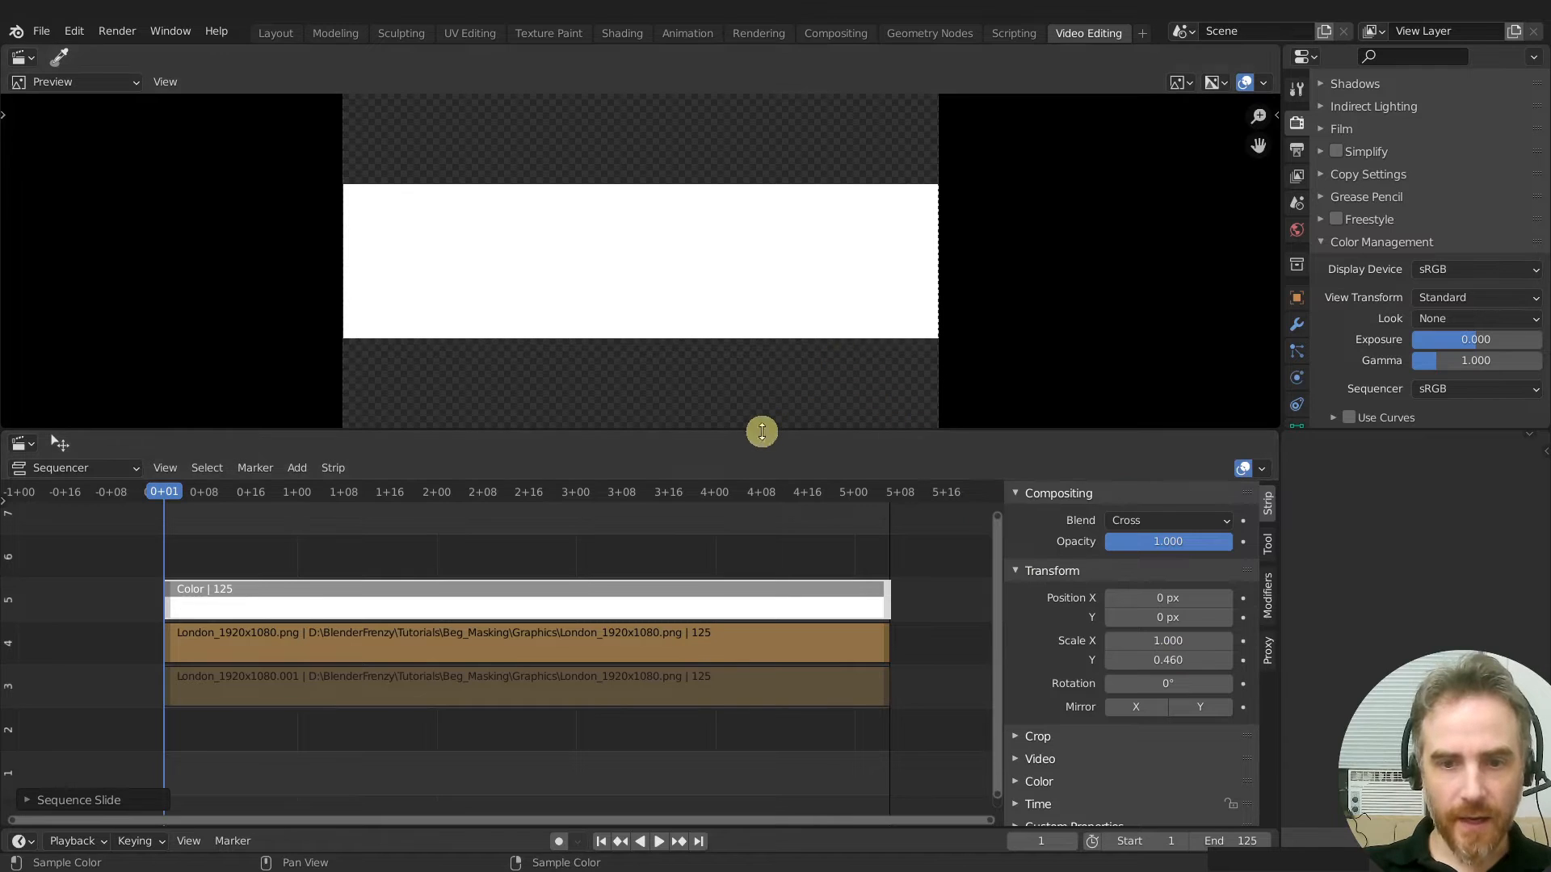
{"action": "left_click_drag", "start_coordinate": [761, 433], "coordinate": [768, 495]}
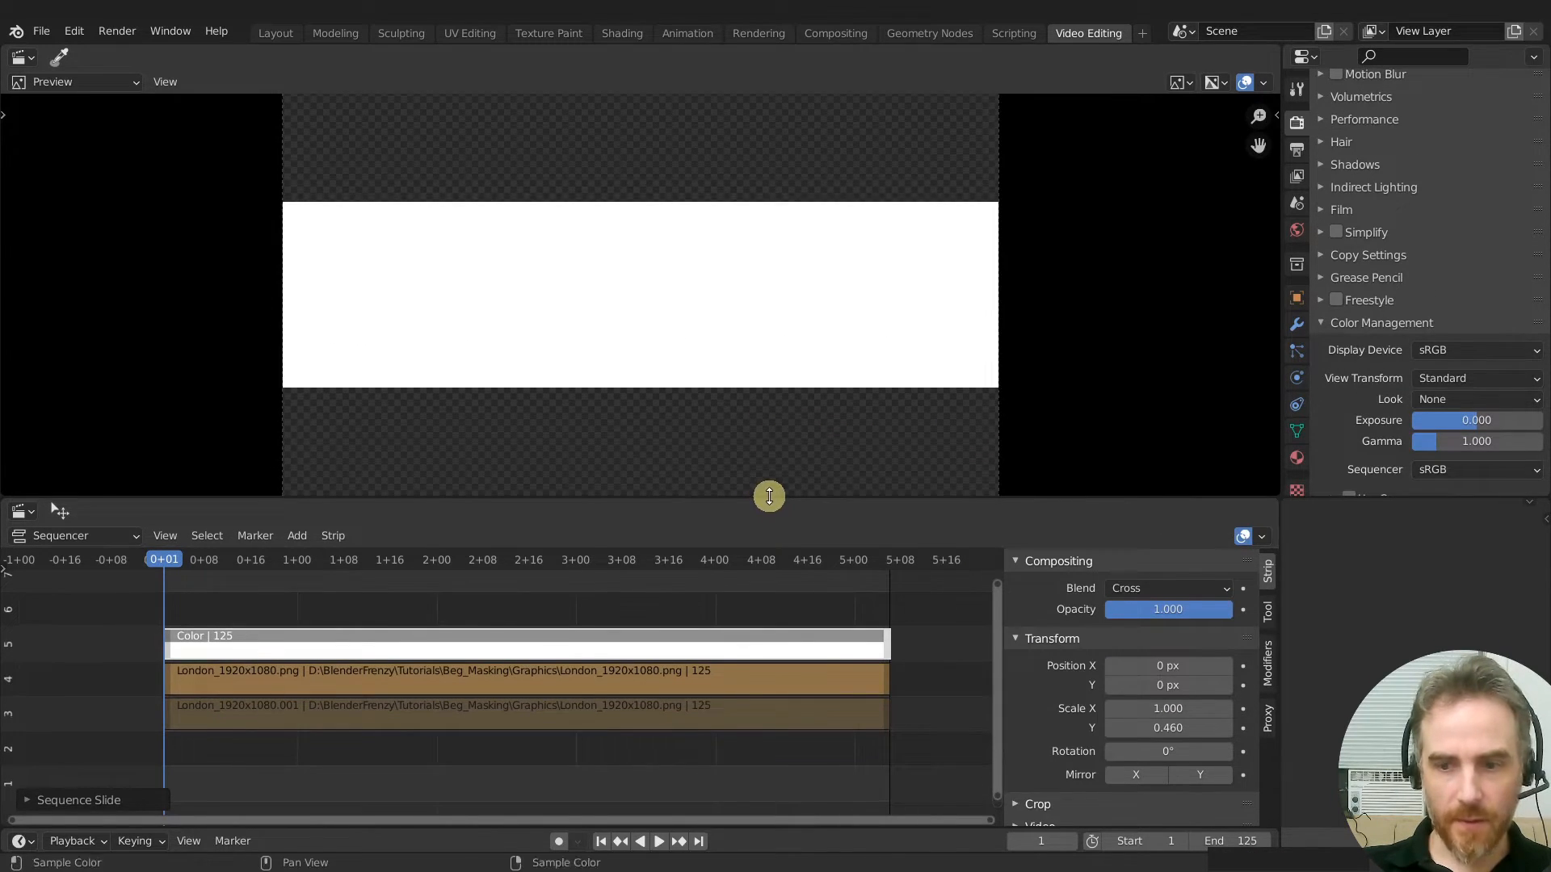
{"action": "left_click", "coordinate": [1190, 730]}
{"action": "type", "text": ".45"}
{"action": "key", "text": "KP_Enter"}
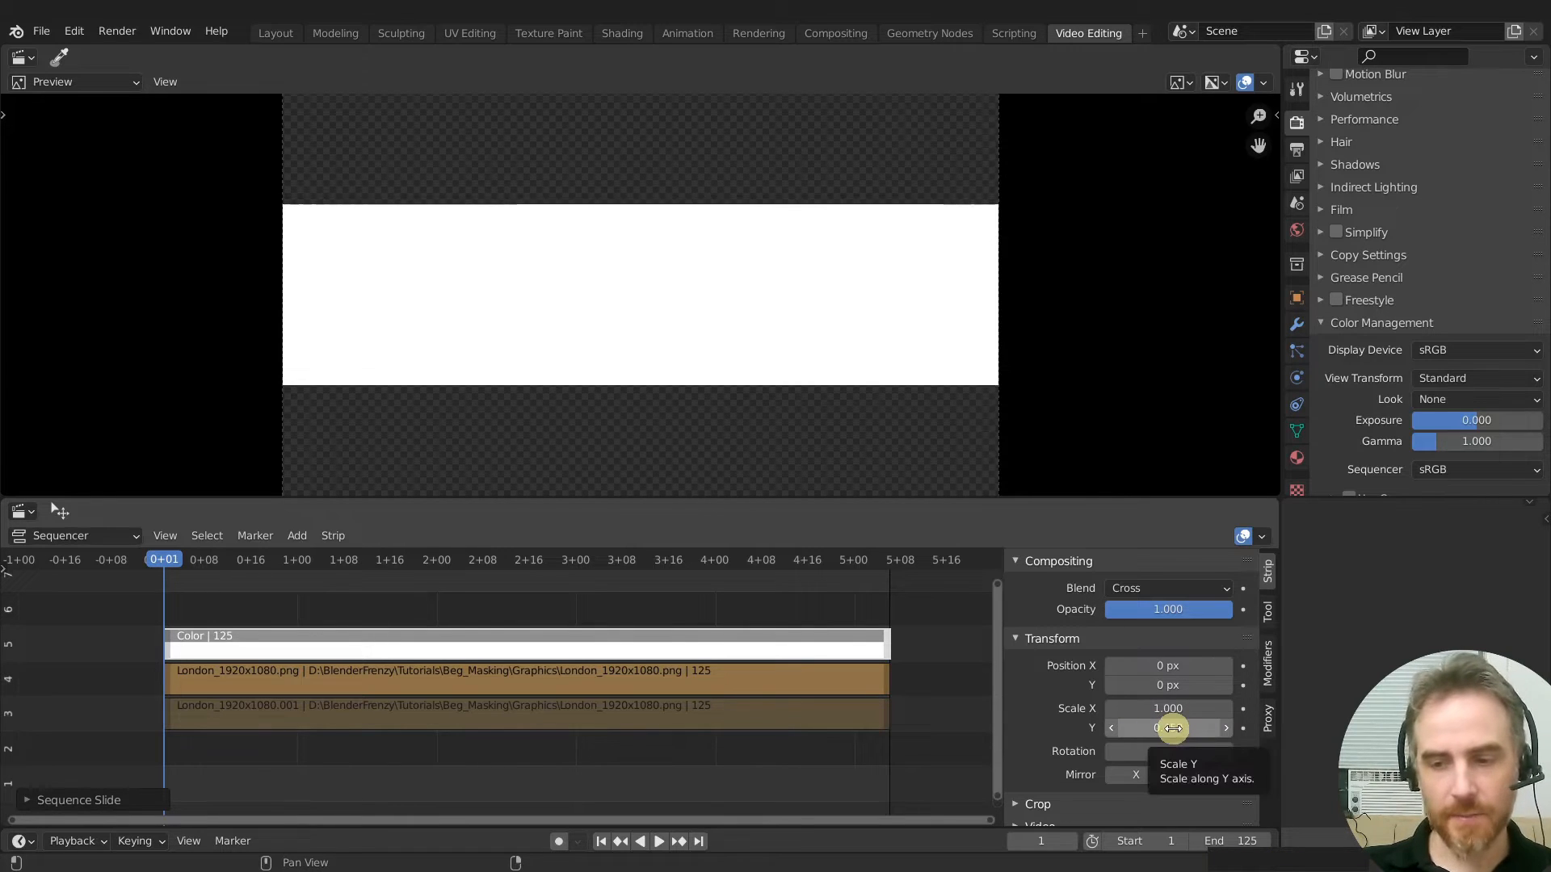
Rotate the white color strip to about 28.6° and widen its X scale to about 1.21 so it spans the frame
{"action": "left_click_drag", "start_coordinate": [1163, 749], "coordinate": [1317, 710]}
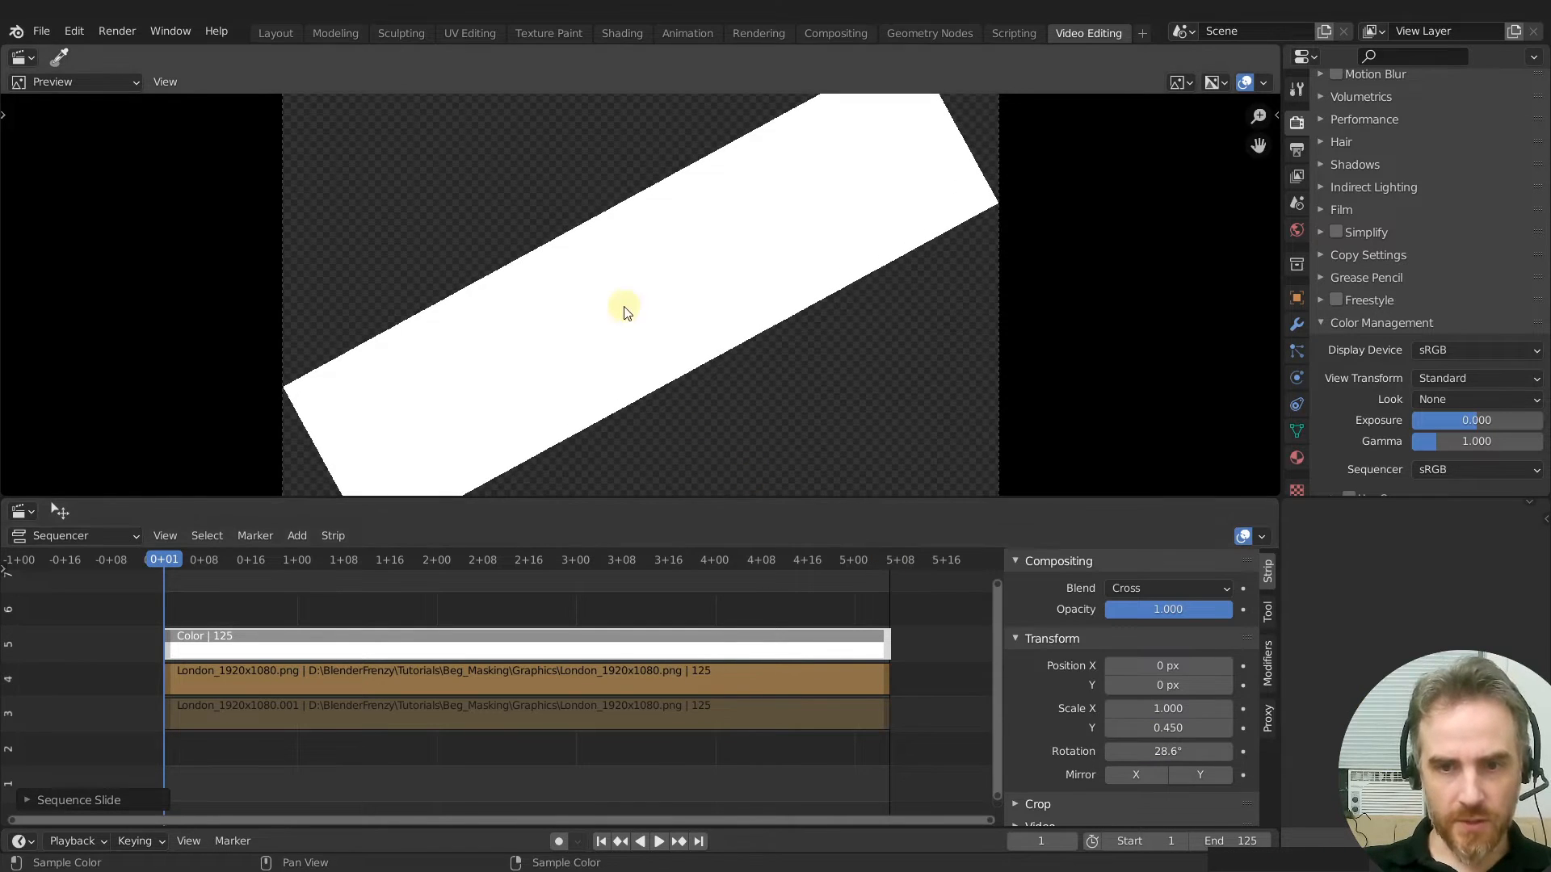
{"action": "scroll", "coordinate": [624, 311], "scroll_direction": "down", "scroll_amount": 1}
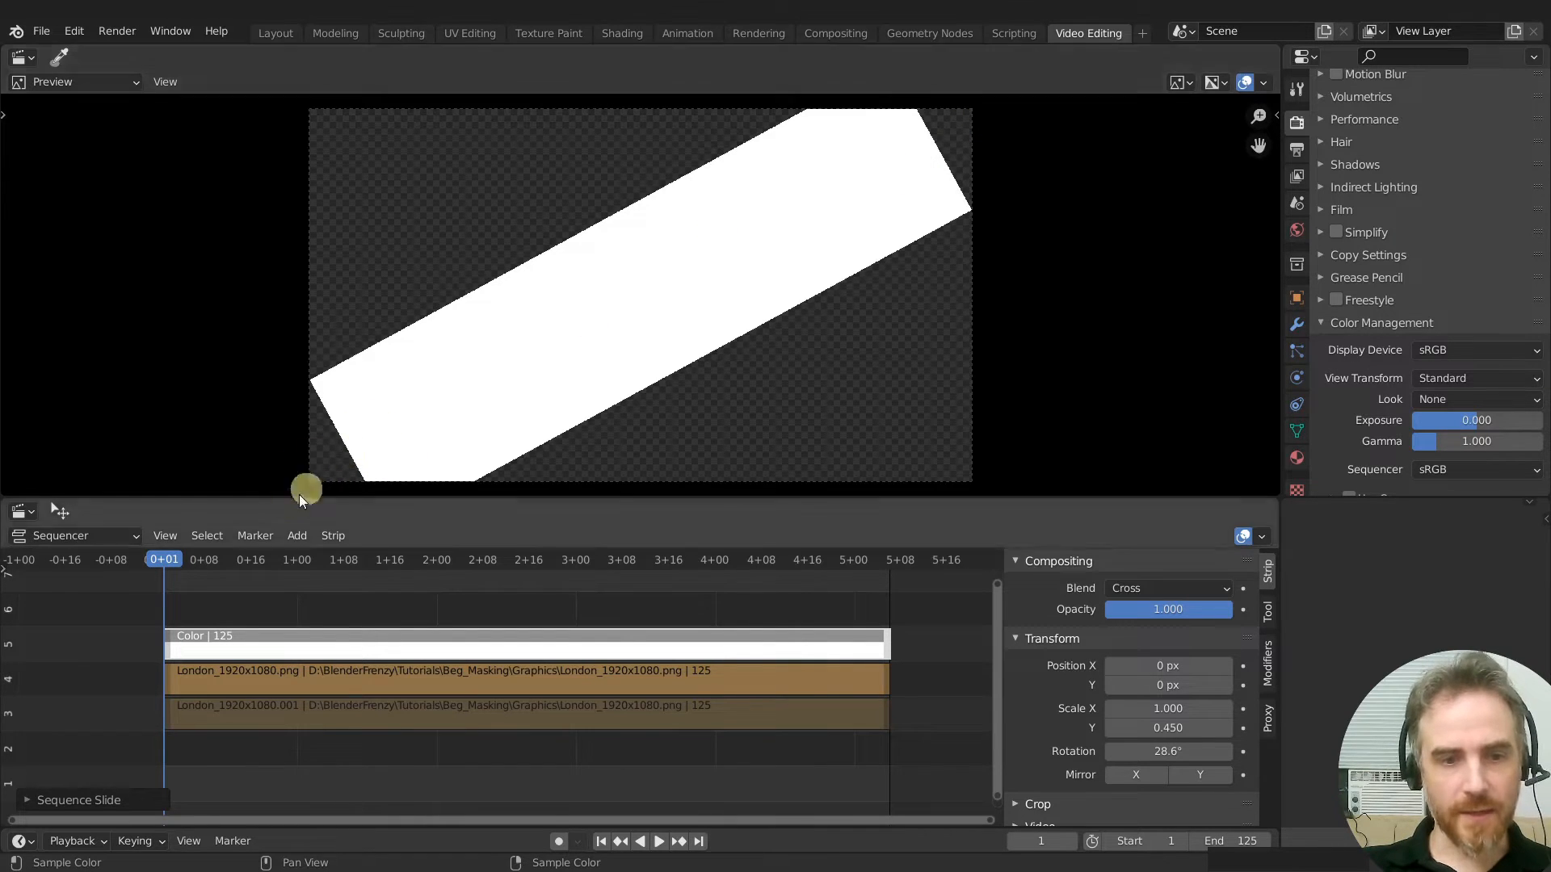
{"action": "left_click", "coordinate": [1162, 708]}
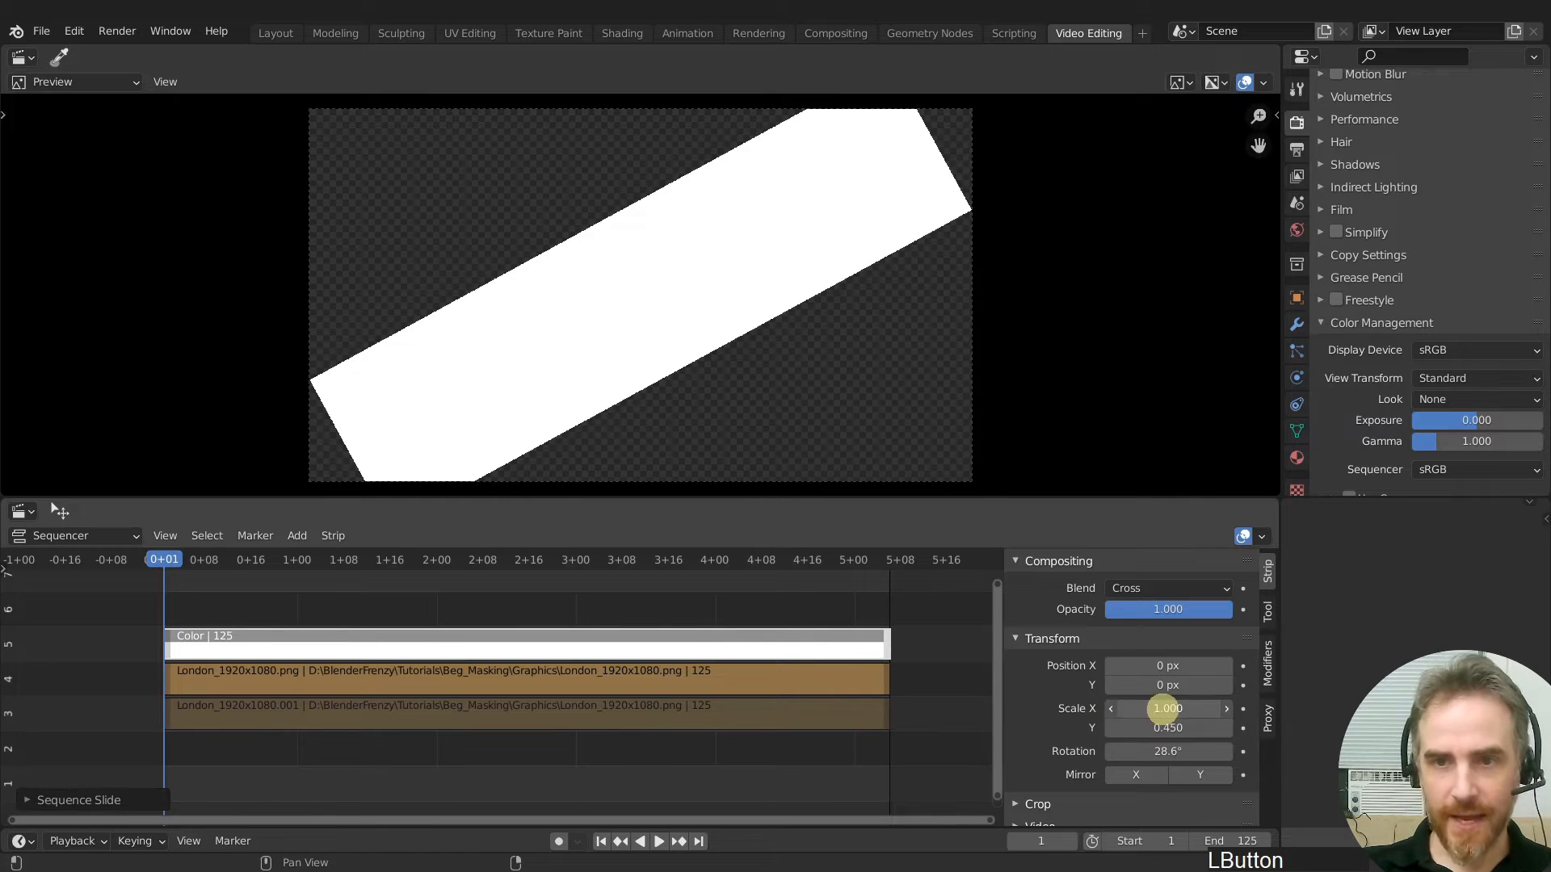
{"action": "left_click_drag", "start_coordinate": [1163, 708], "coordinate": [1171, 708]}
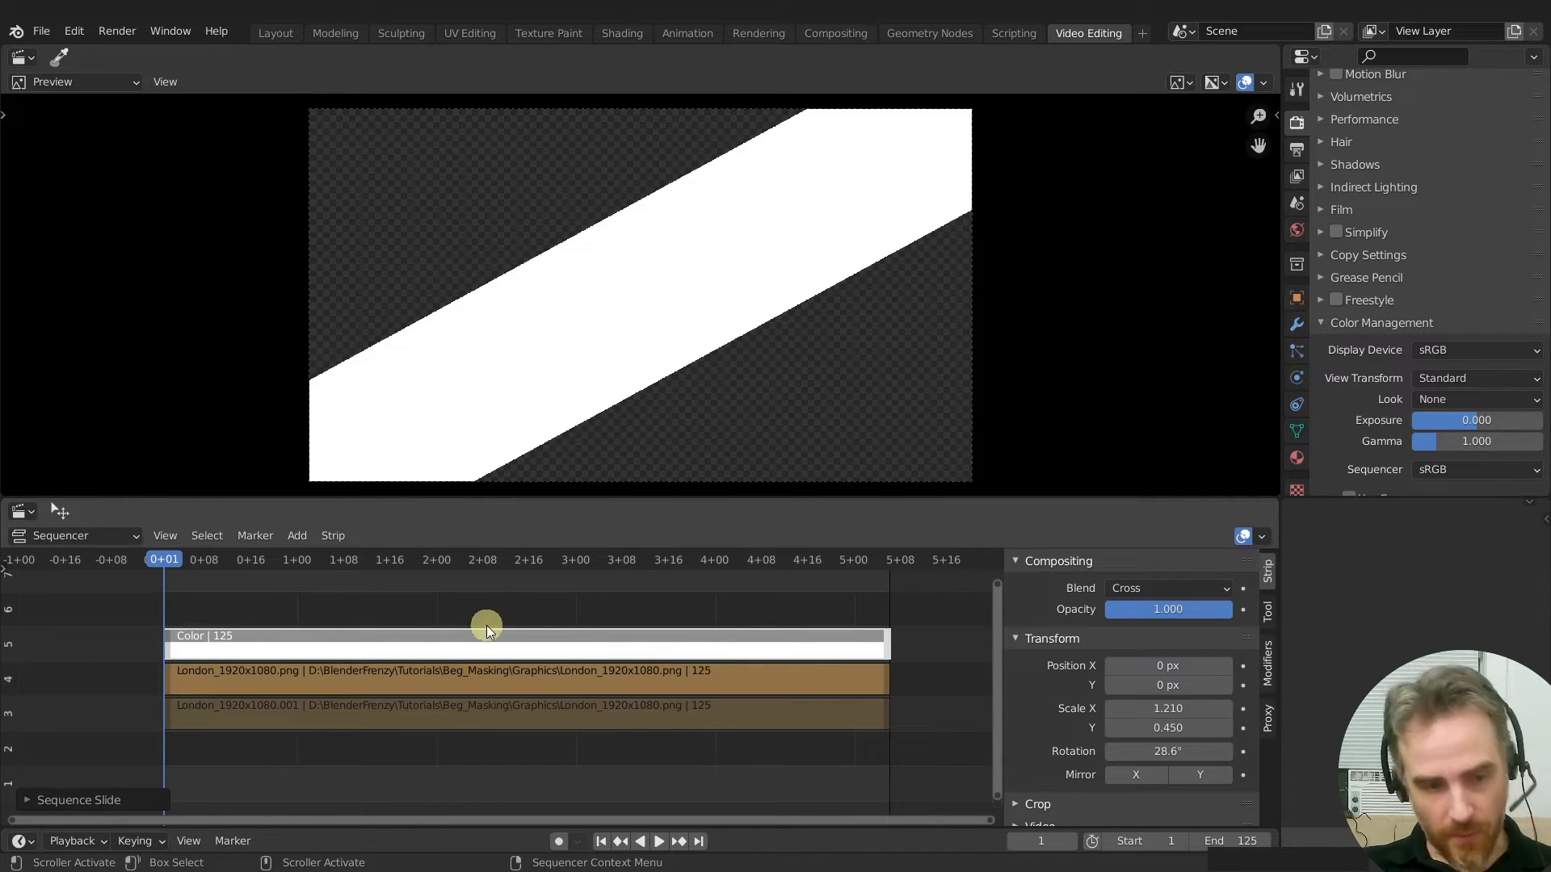
{"action": "left_click", "coordinate": [480, 650]}
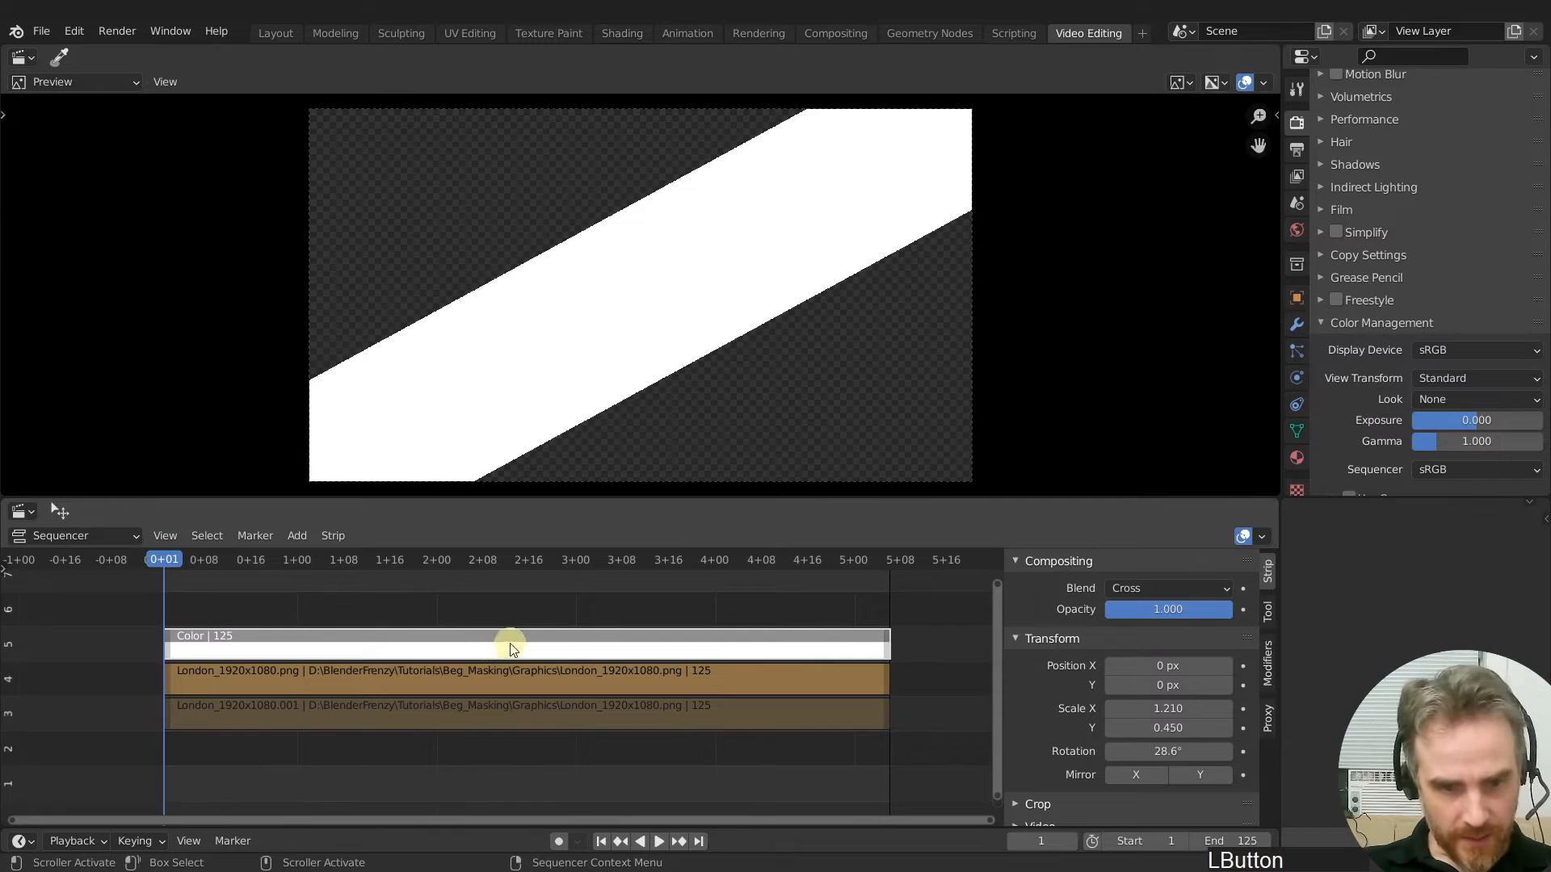
{"action": "key", "text": "shift+a"}
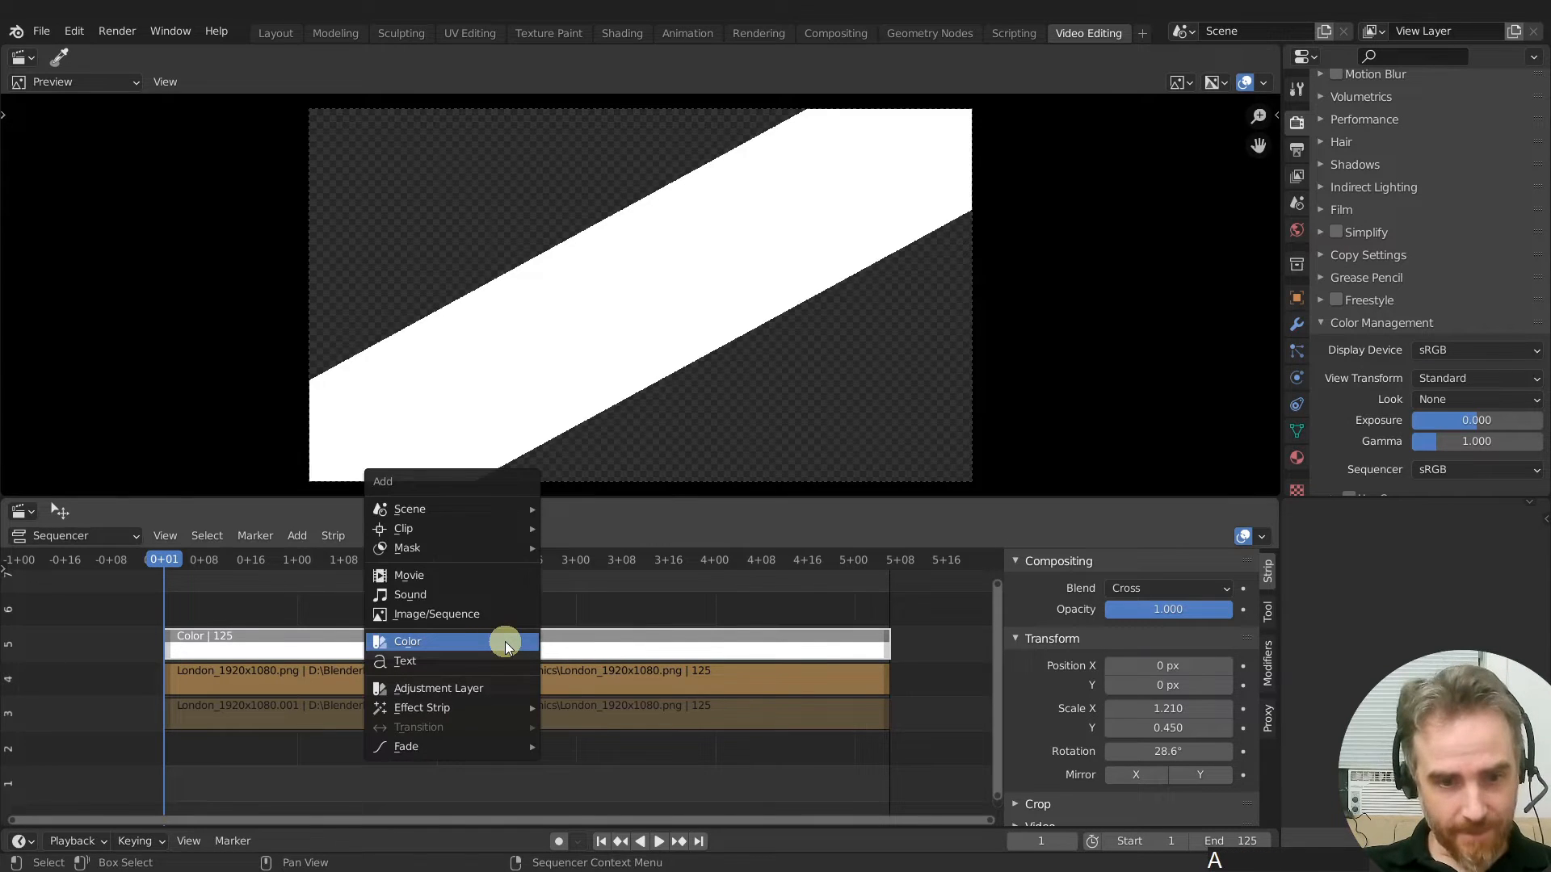
{"action": "mouse_move", "coordinate": [491, 711]}
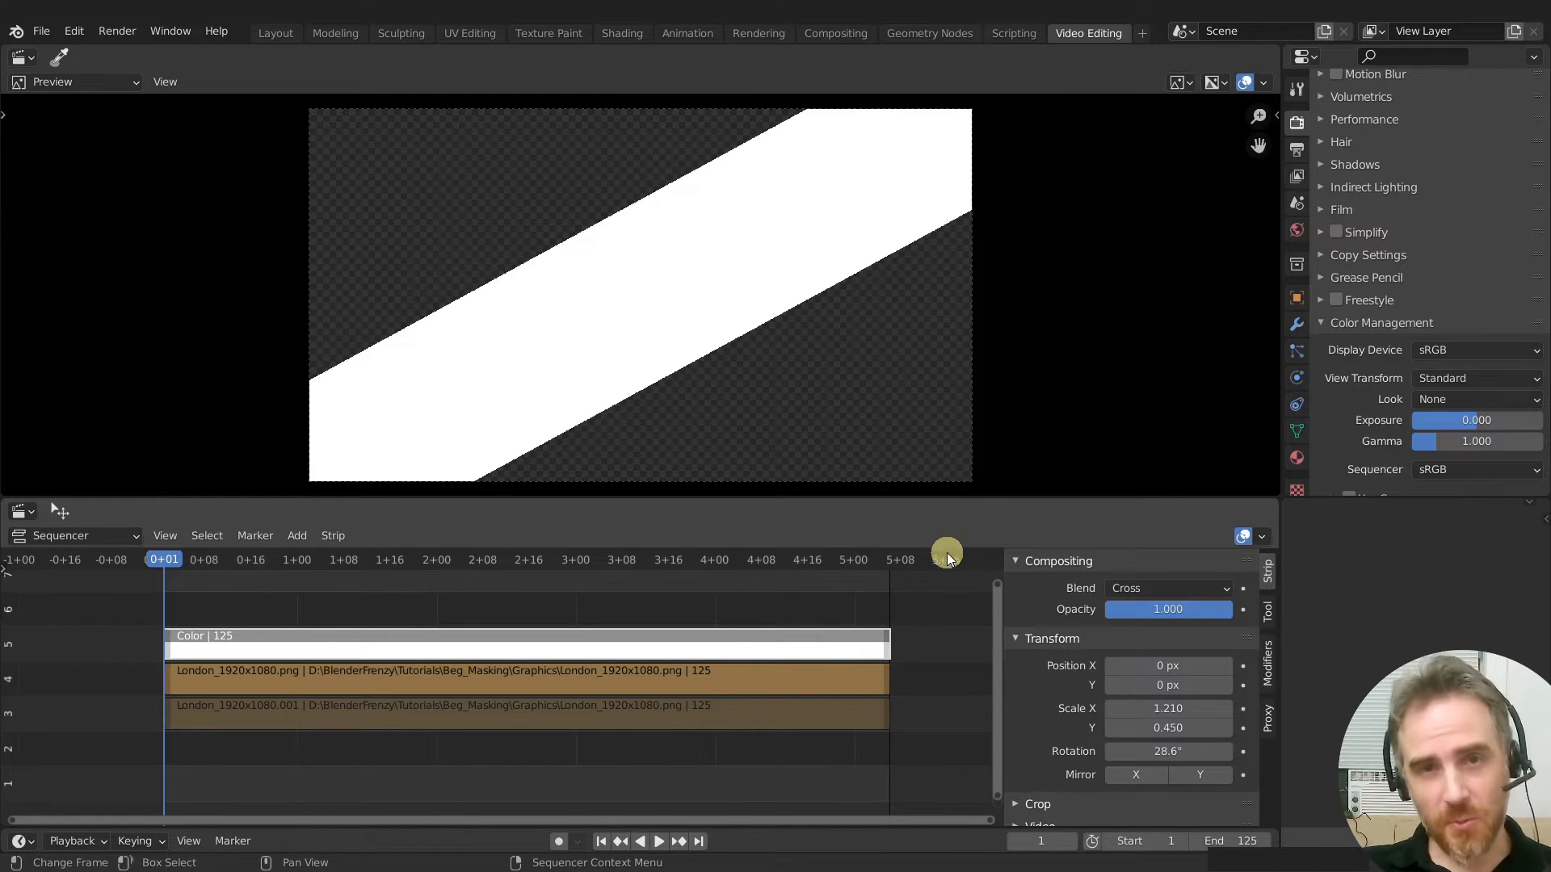
Set the white color strip's rotation to 30° and its X scale to 3
{"action": "left_click", "coordinate": [1170, 750]}
{"action": "type", "text": "30"}
{"action": "key", "text": "Return"}
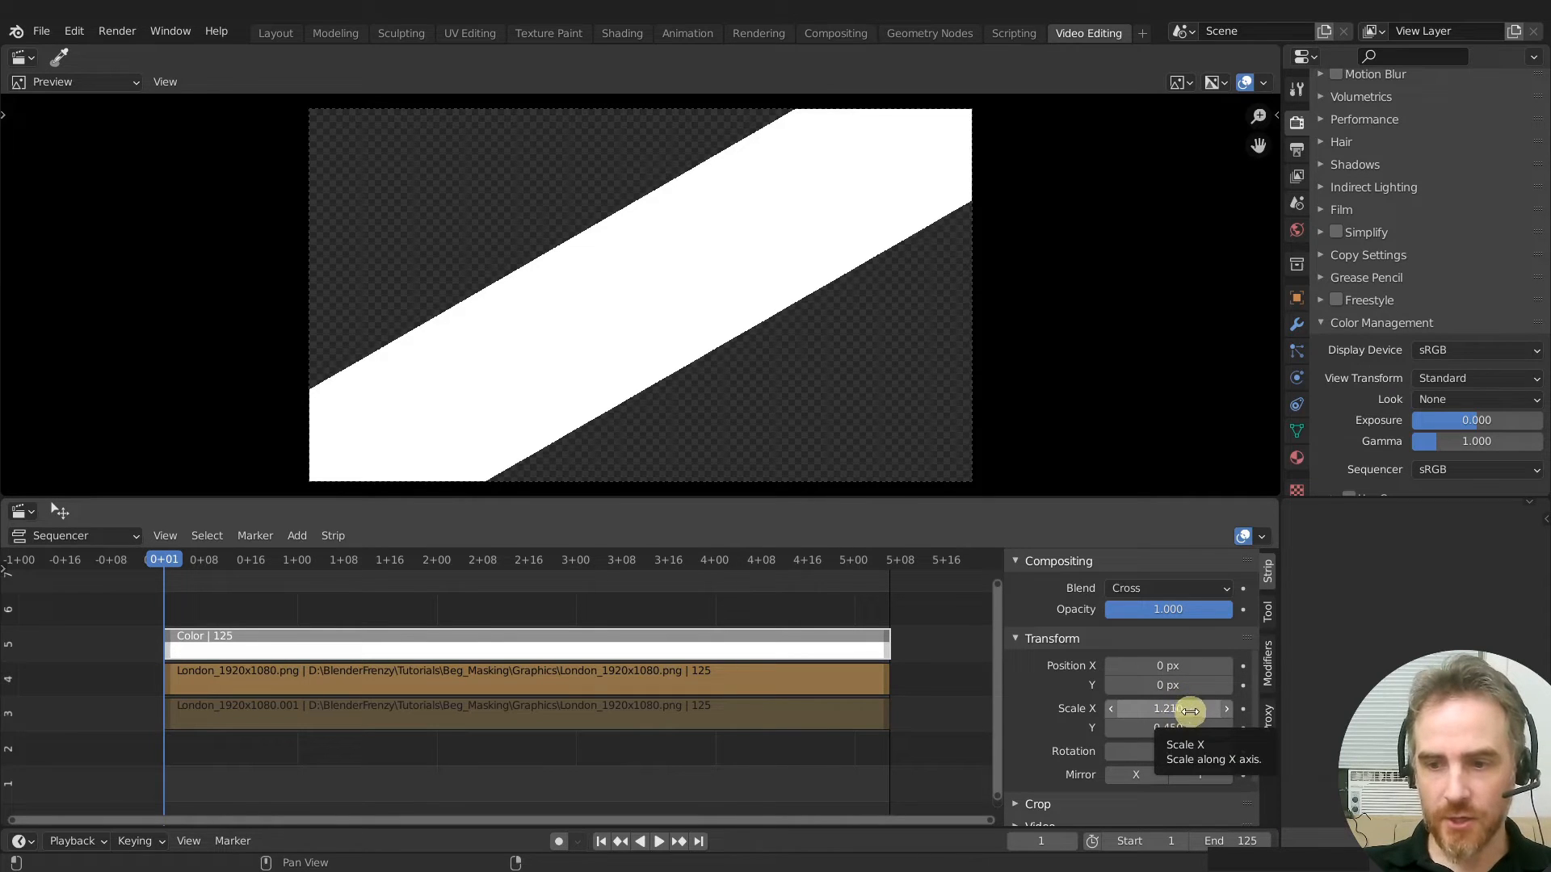
{"action": "left_click", "coordinate": [1156, 710]}
{"action": "type", "text": "3"}
{"action": "key", "text": "Return"}
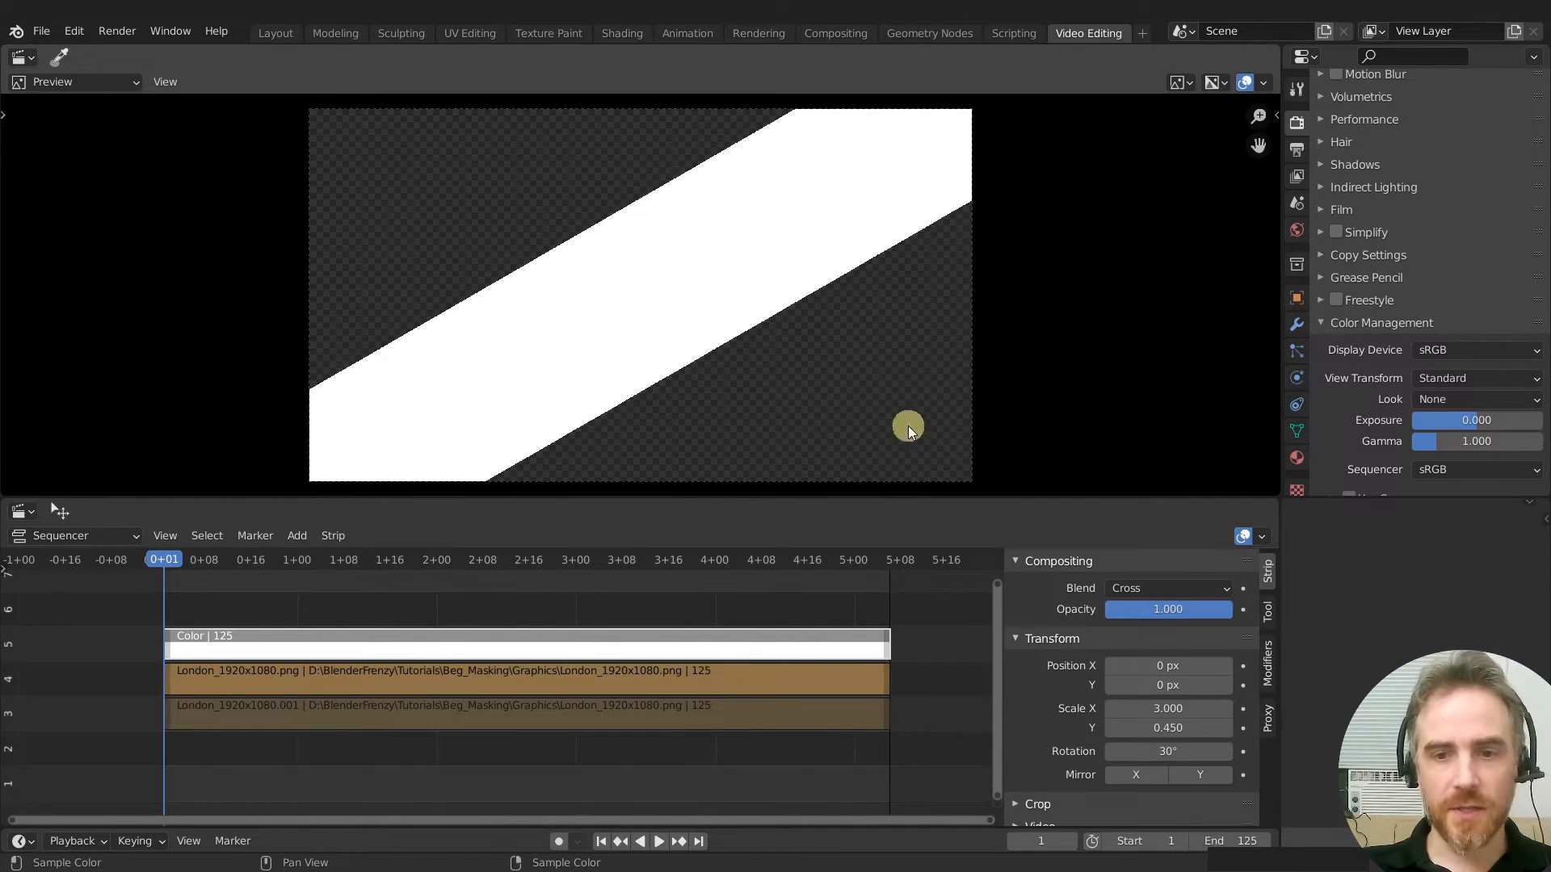
Compare the preview in the Color display channel, and return it to Color and Alpha
{"action": "left_click", "coordinate": [1216, 83]}
{"action": "left_click", "coordinate": [1221, 126]}
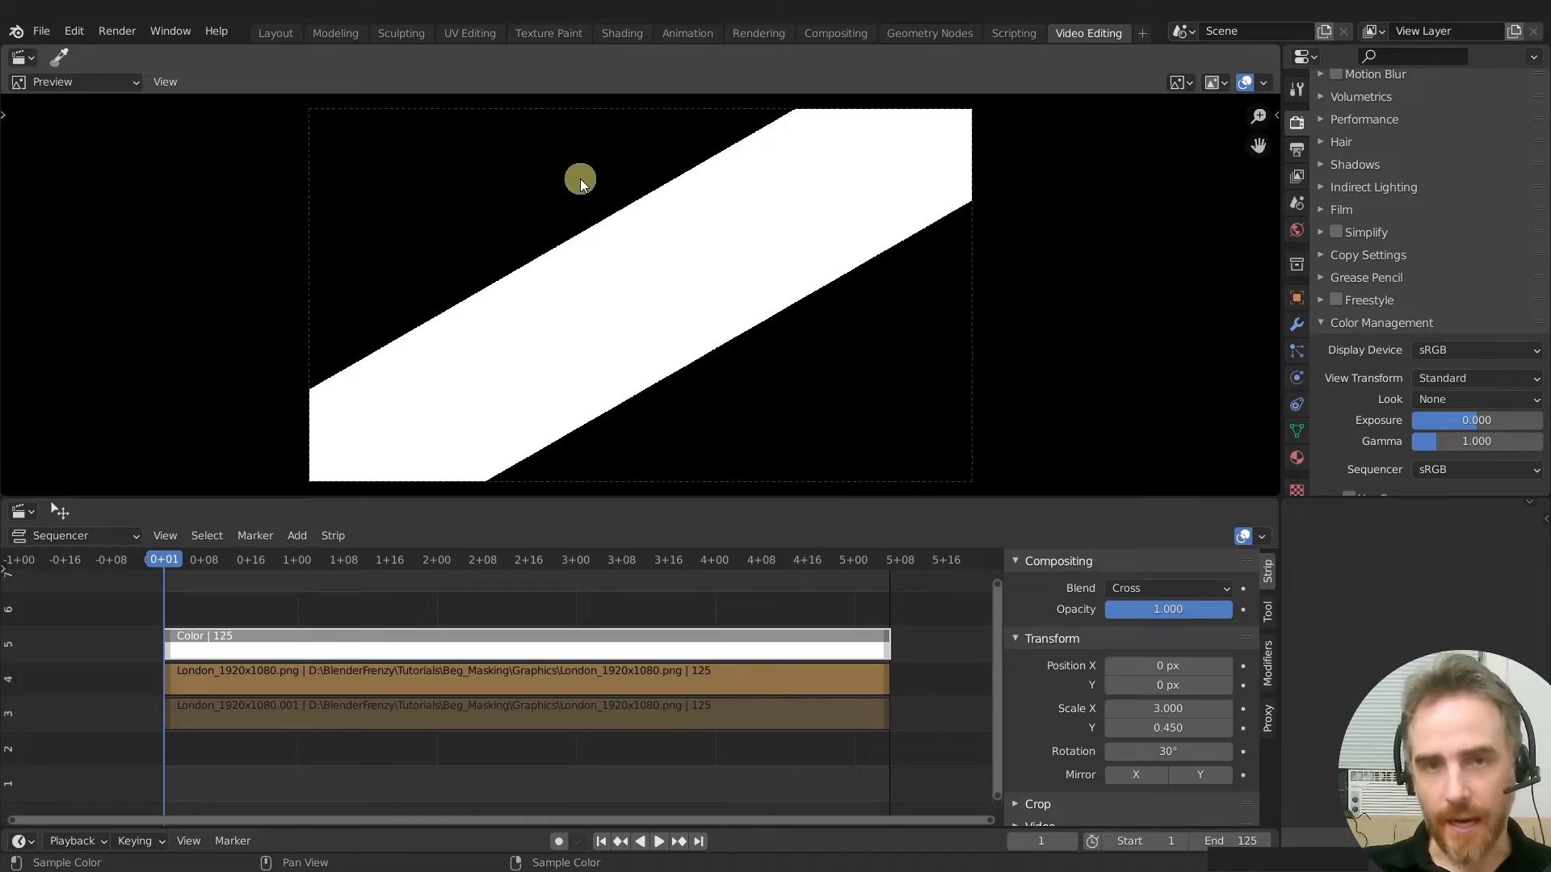
{"action": "left_click", "coordinate": [1214, 82]}
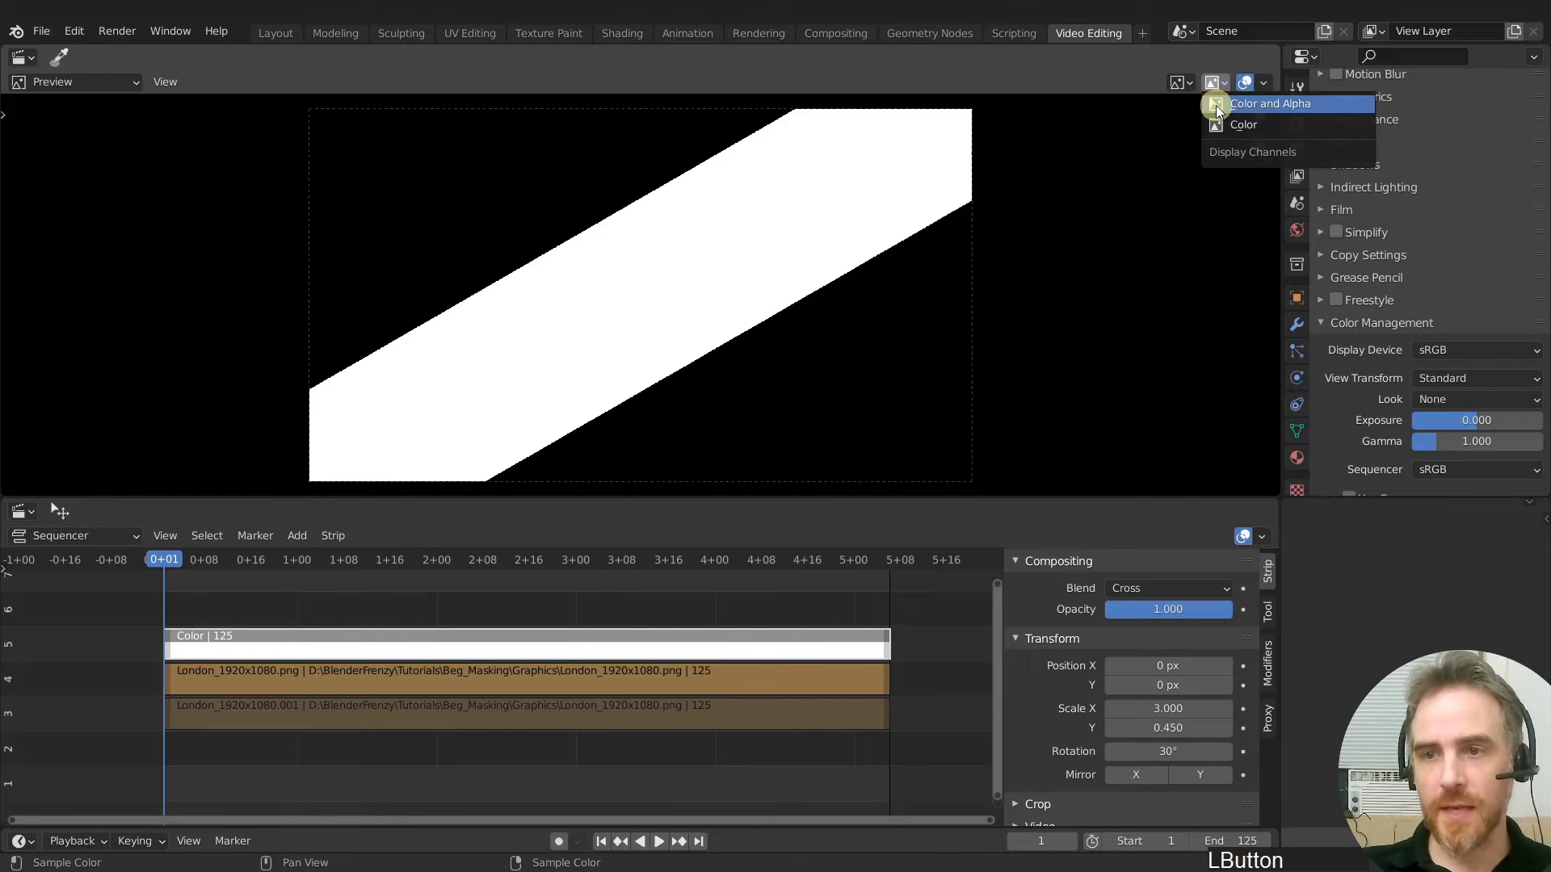
{"action": "left_click", "coordinate": [1215, 103]}
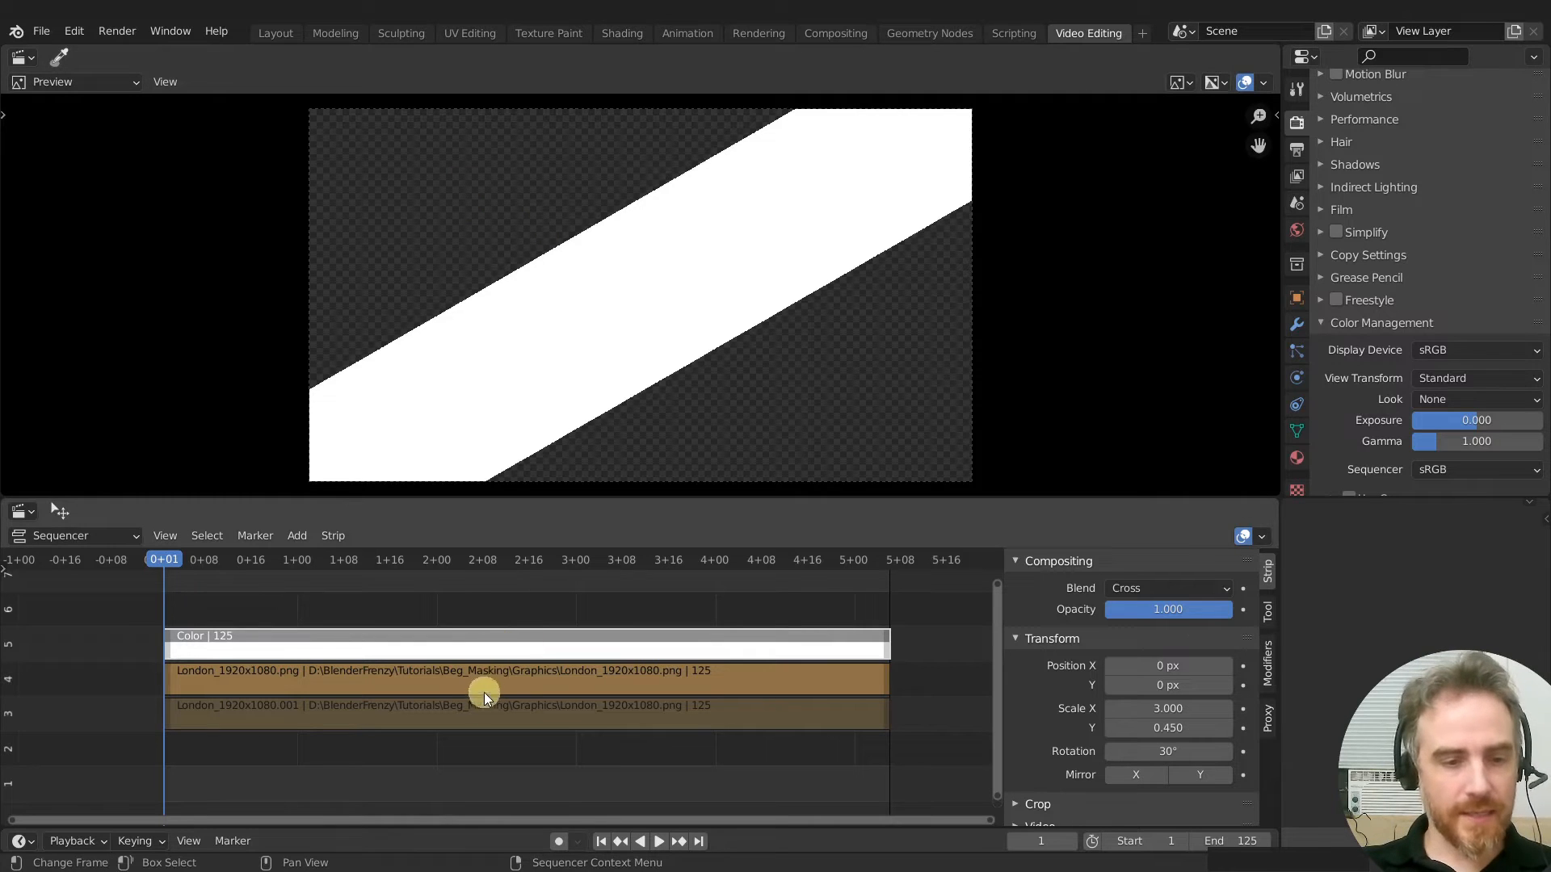
Add a Mask modifier to the London image strip in channel 4, with Strip input type and the Color strip as mask
{"action": "left_click", "coordinate": [483, 680]}
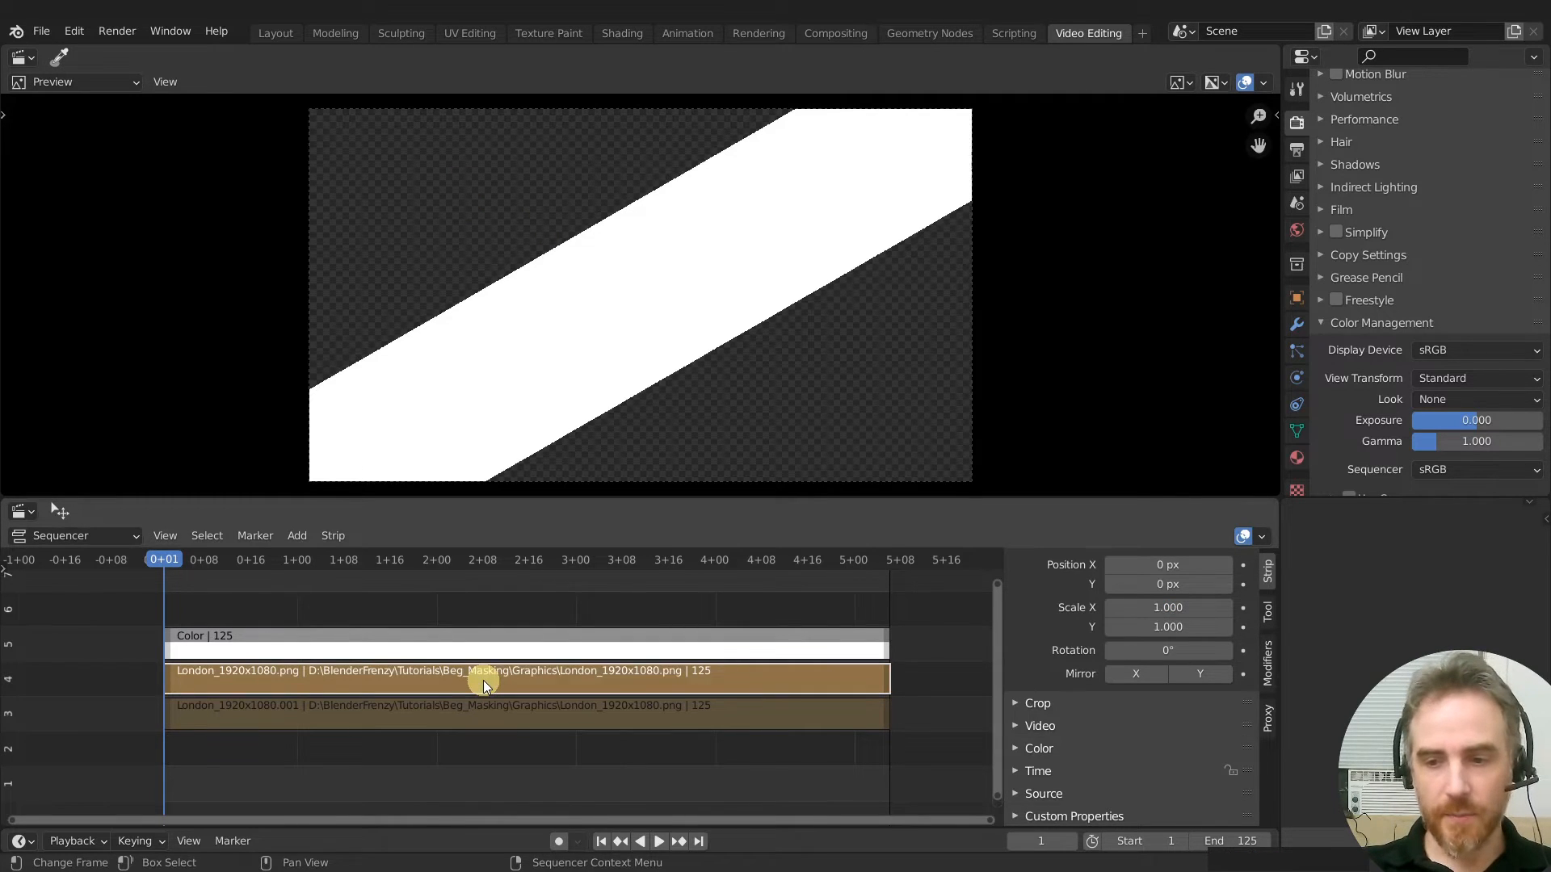
{"action": "left_click", "coordinate": [1268, 664]}
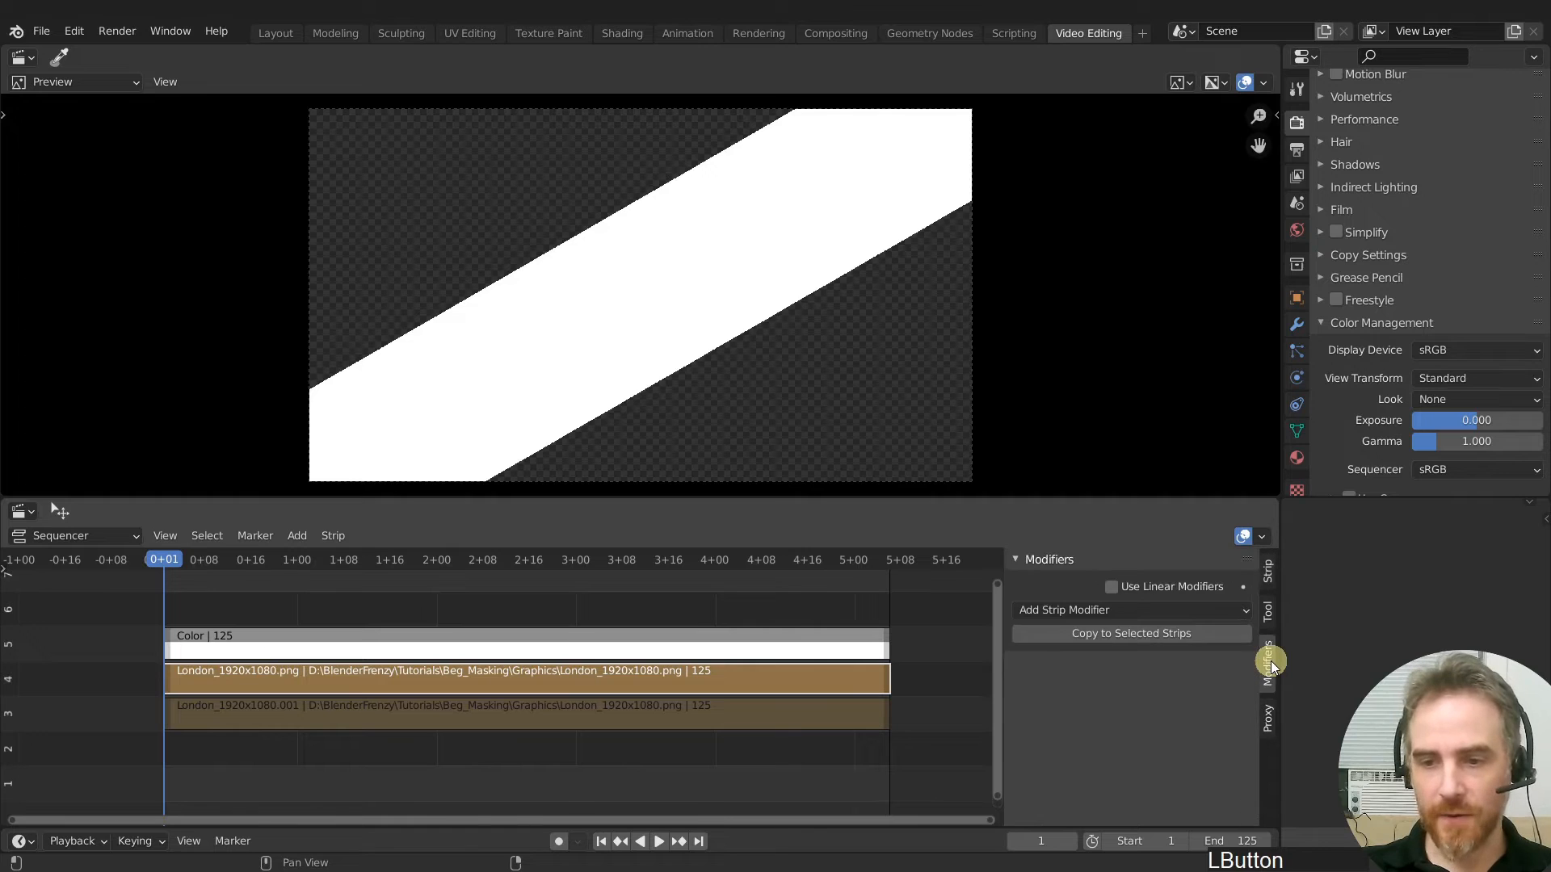
{"action": "left_click", "coordinate": [1118, 611]}
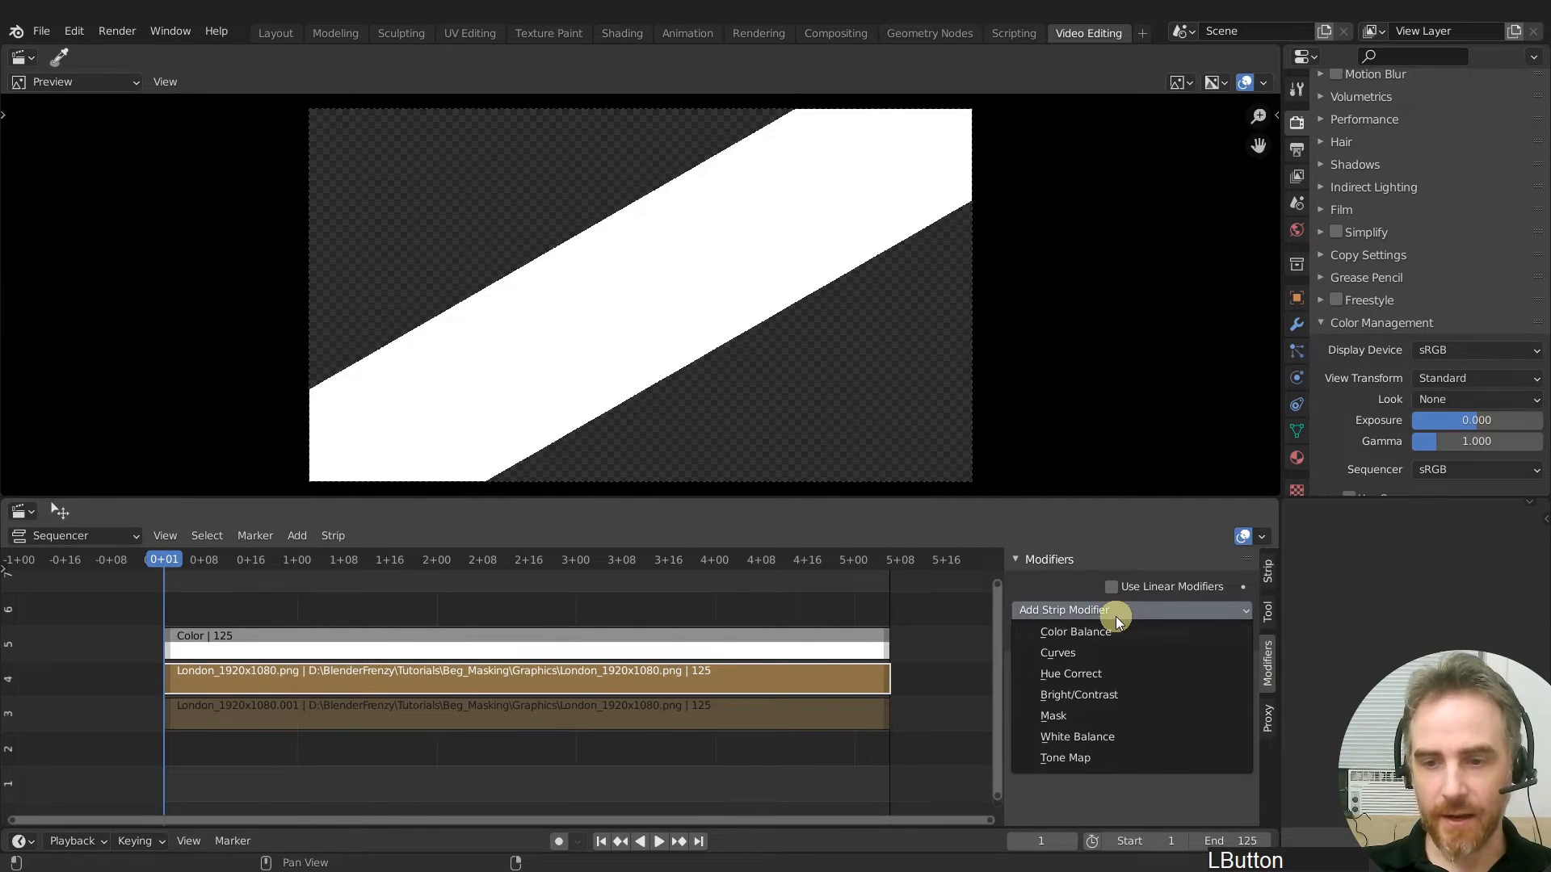
{"action": "left_click", "coordinate": [1065, 716]}
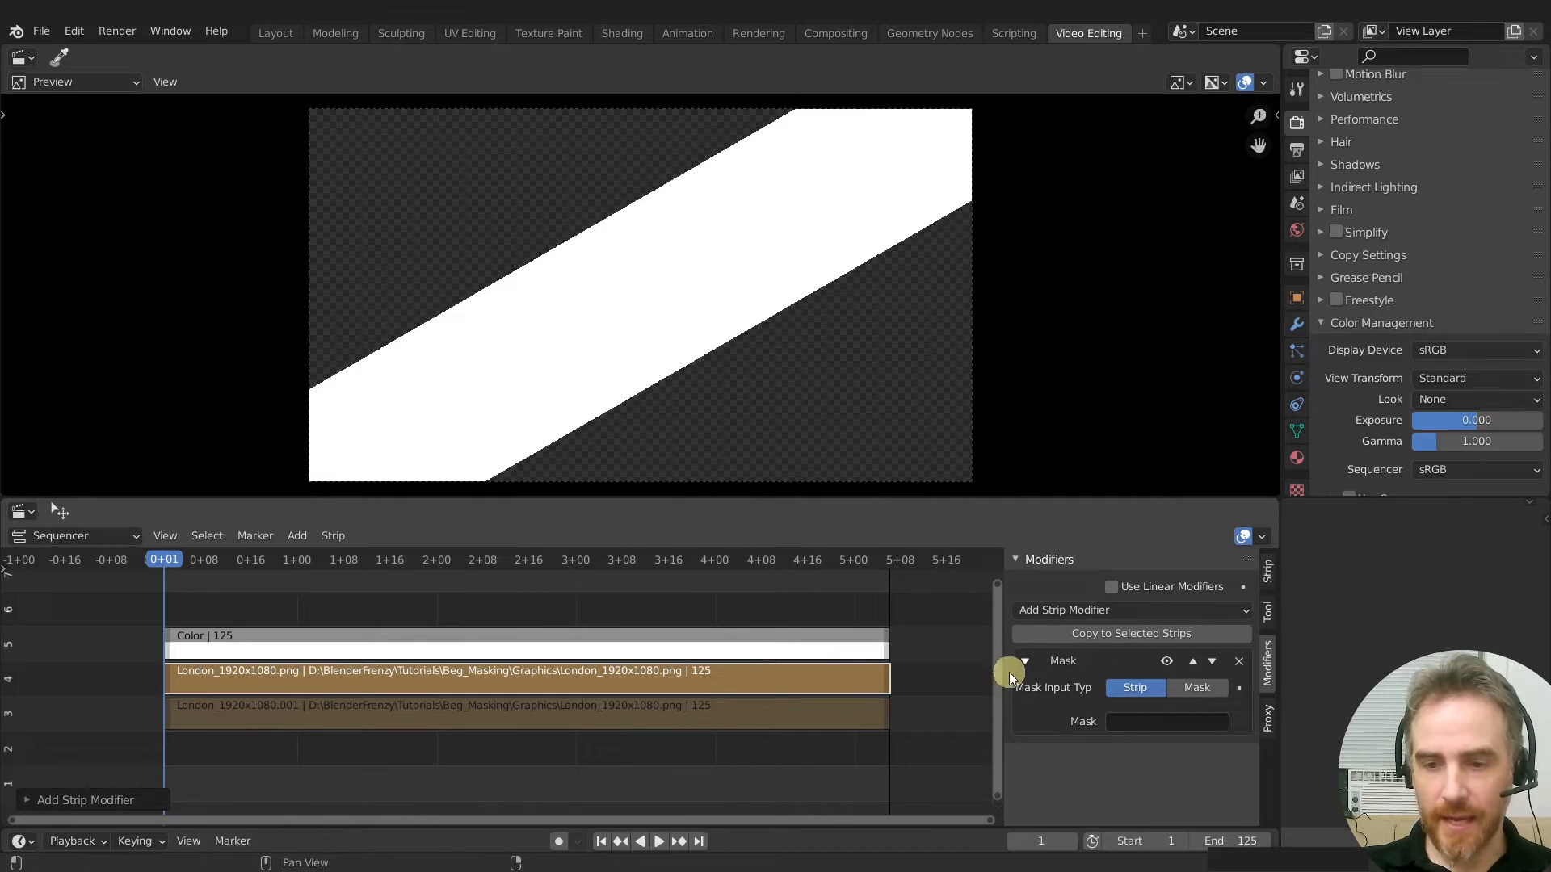
{"action": "left_click_drag", "start_coordinate": [1002, 671], "coordinate": [987, 671]}
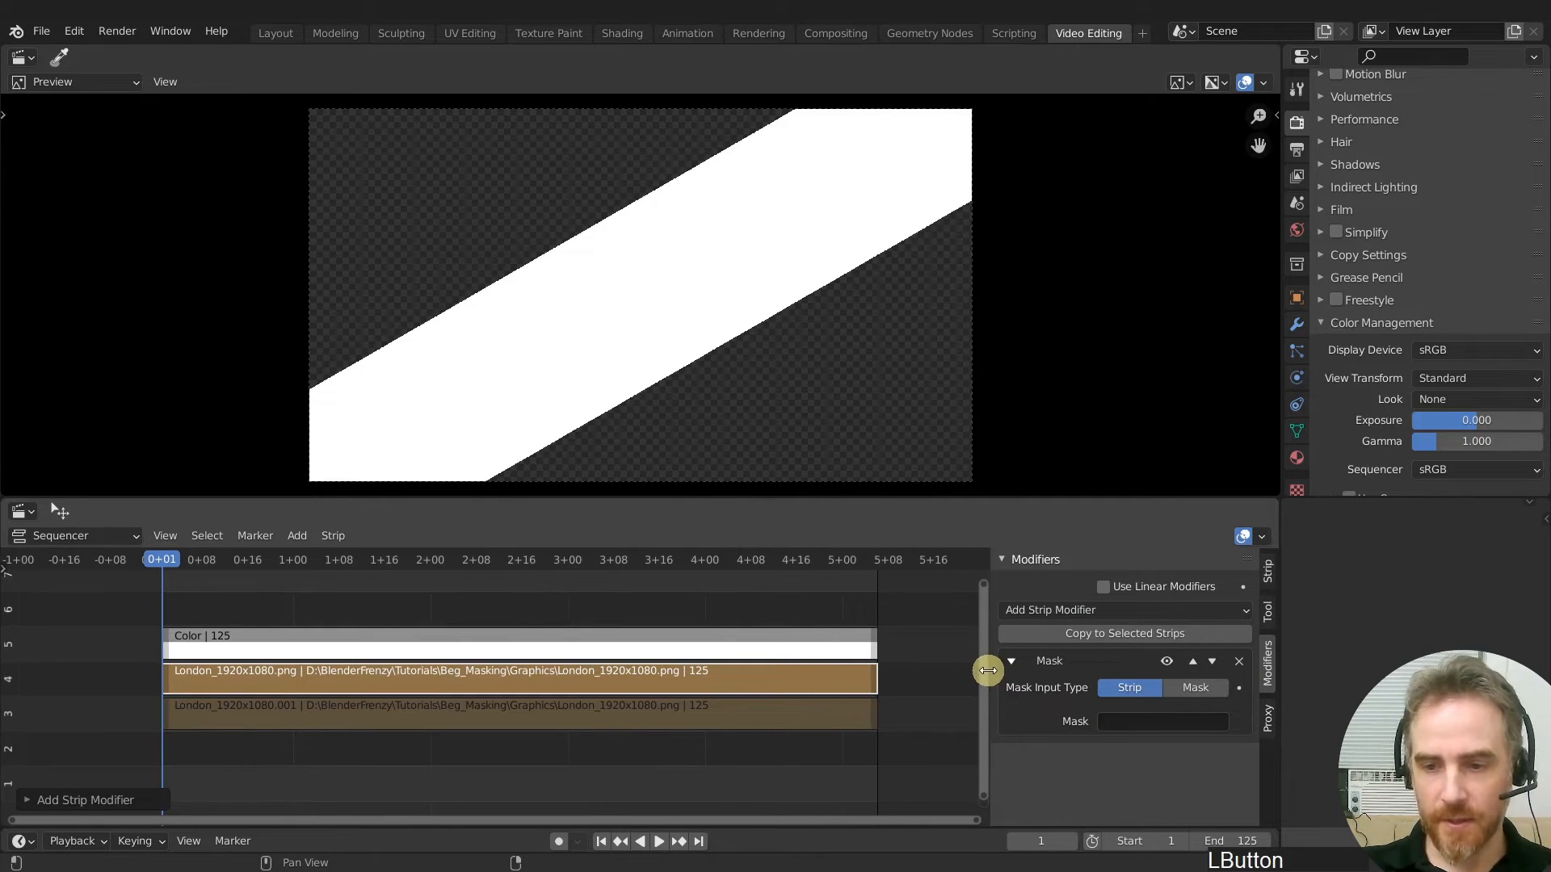
{"action": "left_click", "coordinate": [1128, 688]}
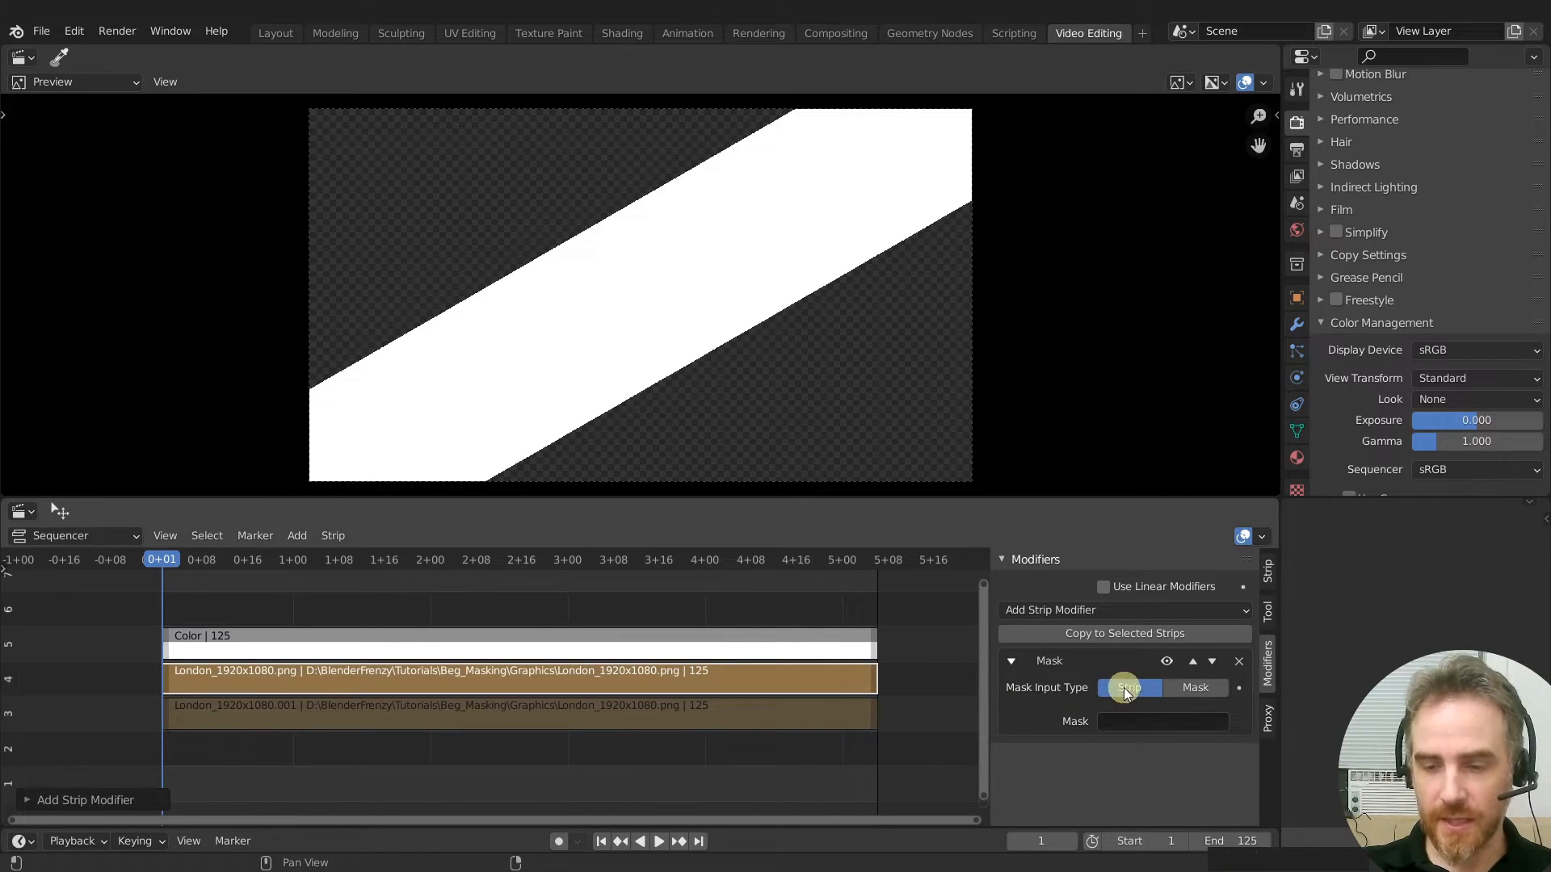
{"action": "left_click", "coordinate": [1129, 722]}
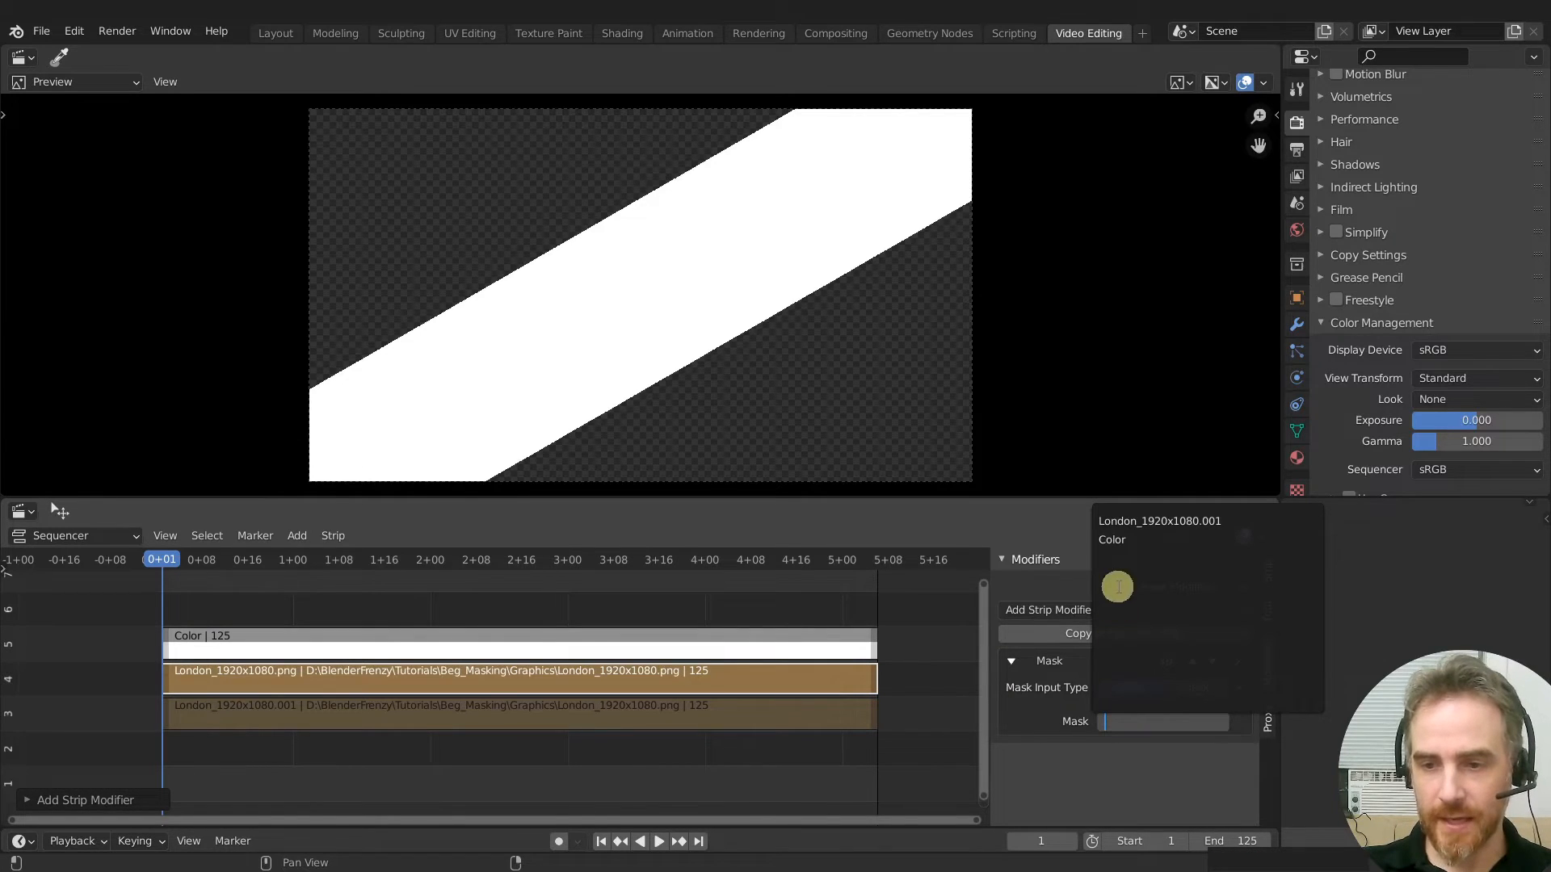
{"action": "left_click", "coordinate": [1114, 540]}
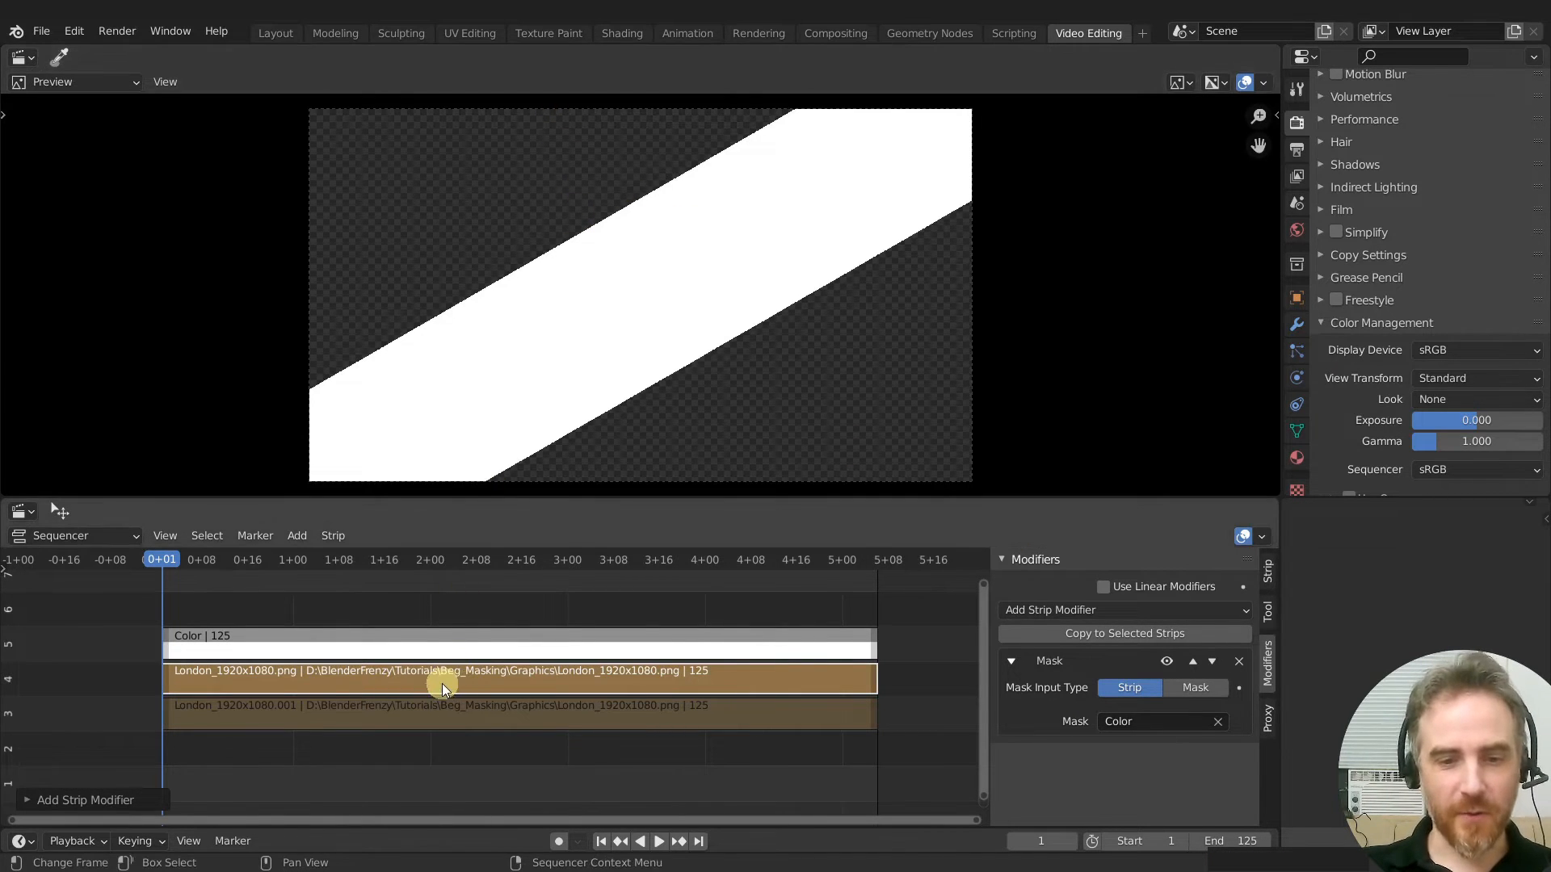
Mute the white color strip and scrub along the timeline to check the masked image
{"action": "left_click", "coordinate": [390, 655]}
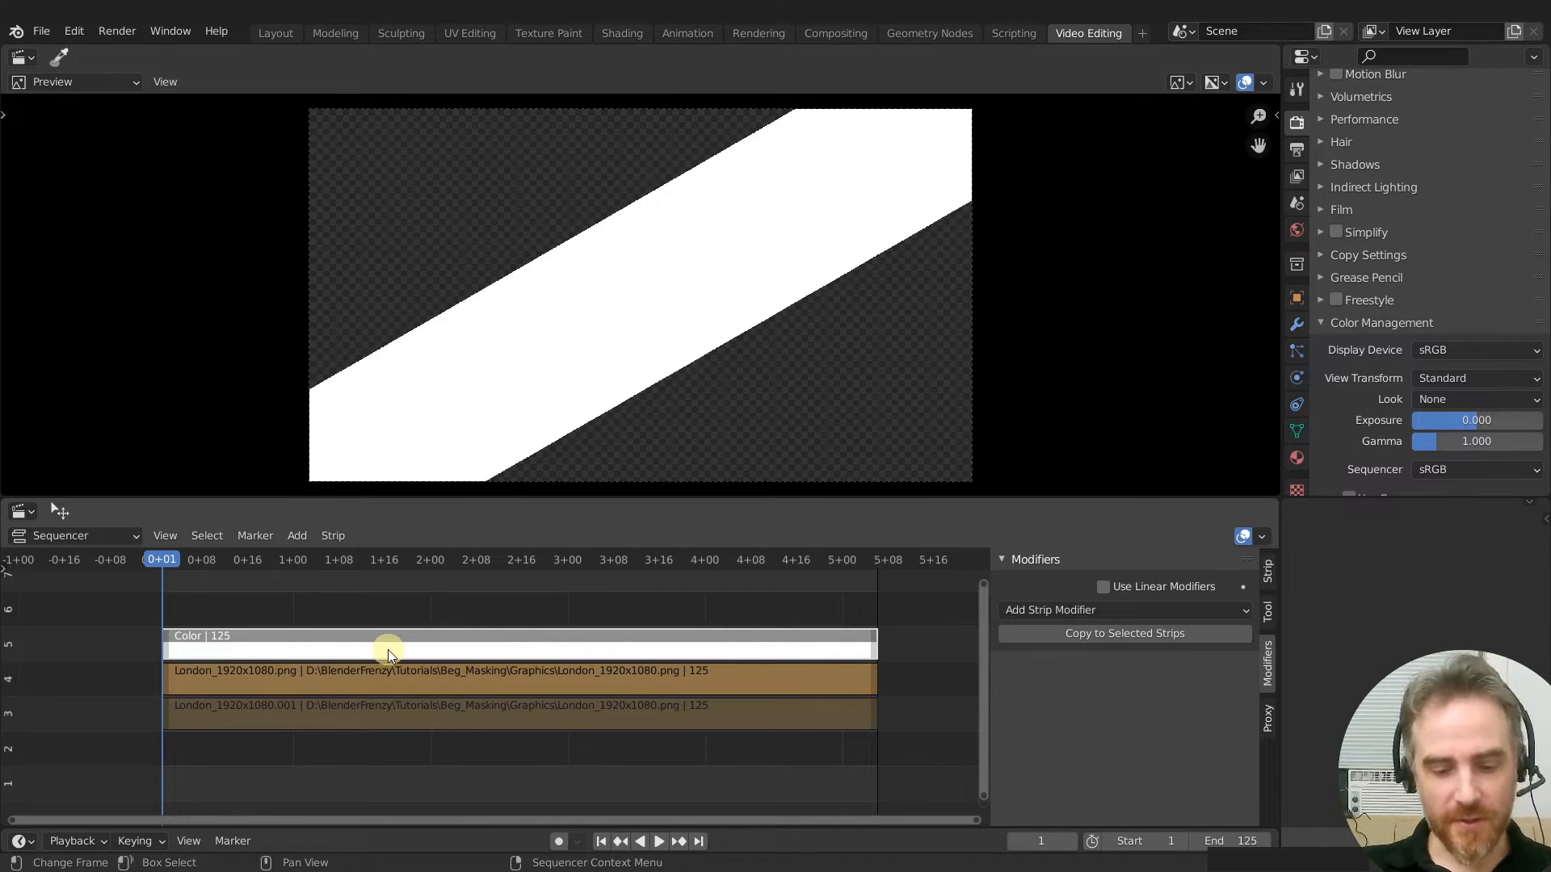
{"action": "key", "text": "h"}
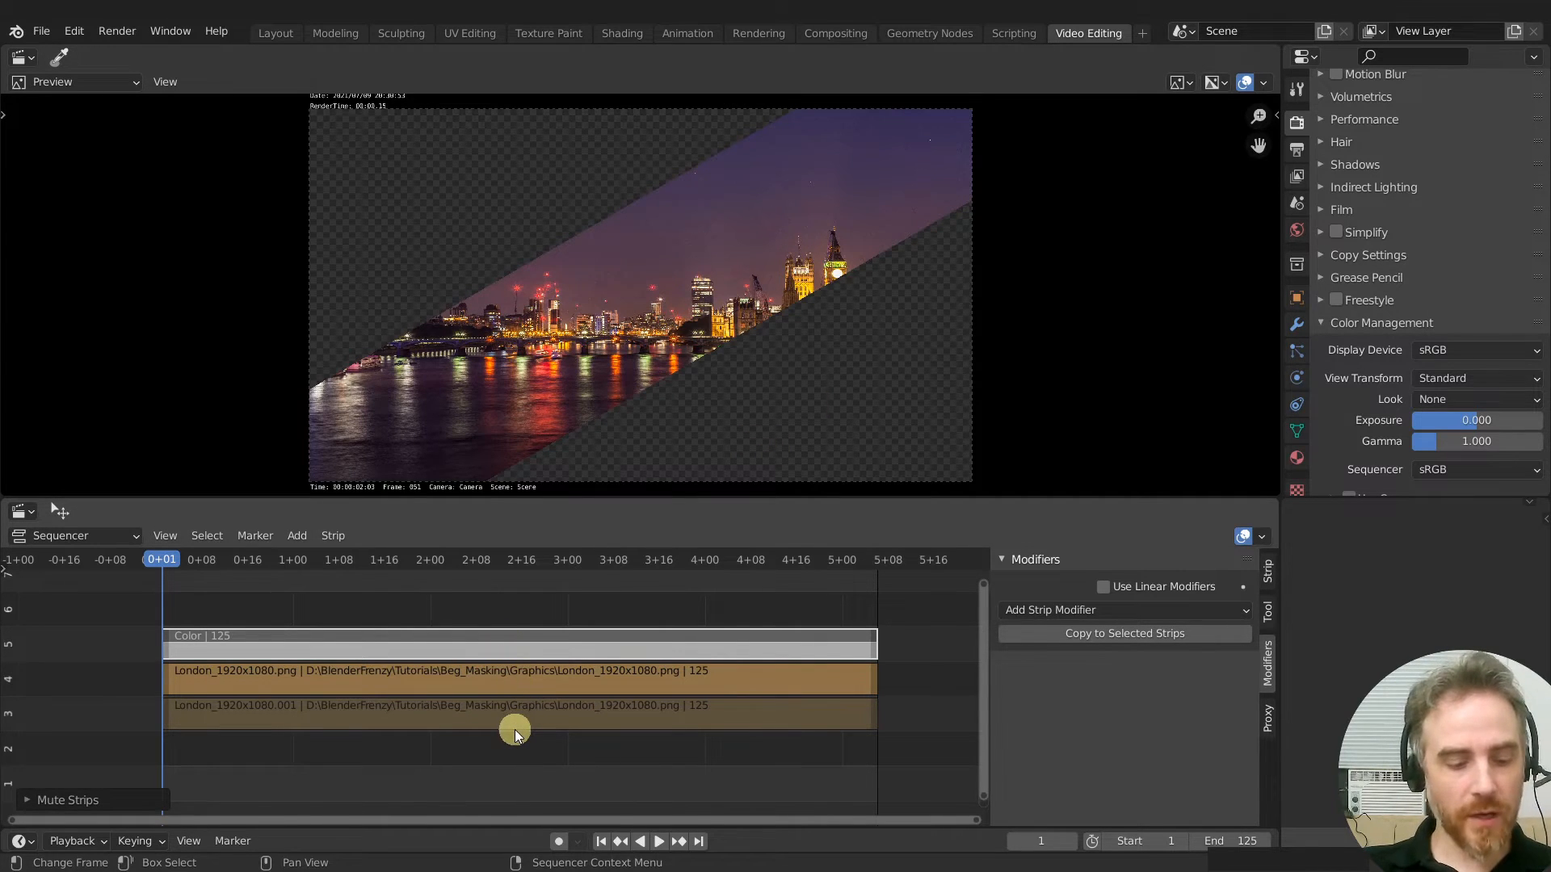
{"action": "key", "text": "shift"}
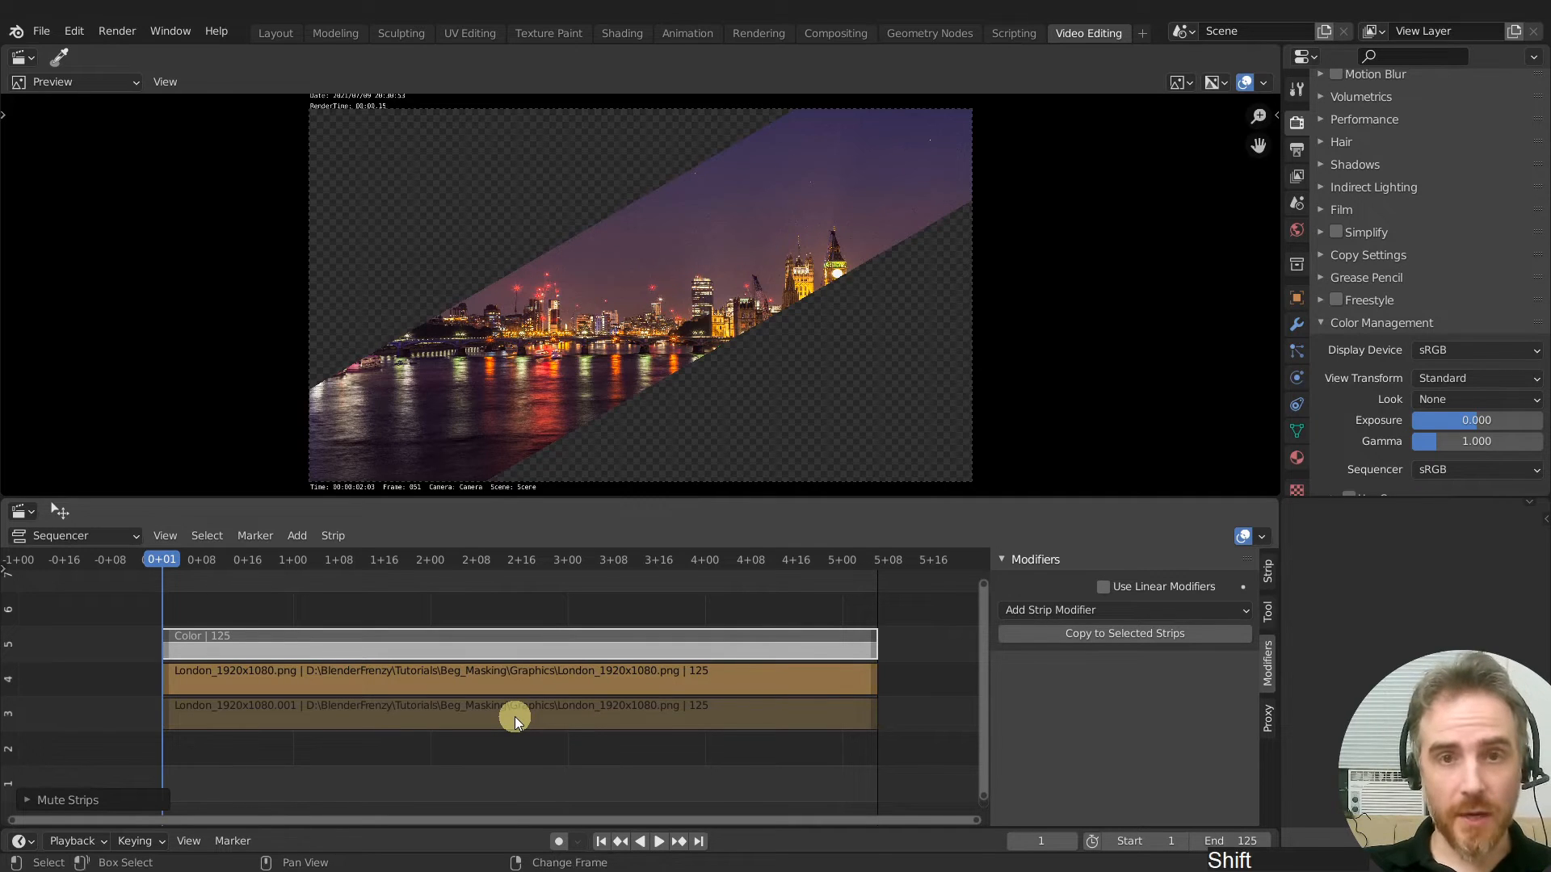
{"action": "right_click_drag", "start_coordinate": [459, 715], "coordinate": [449, 651], "text": "shift"}
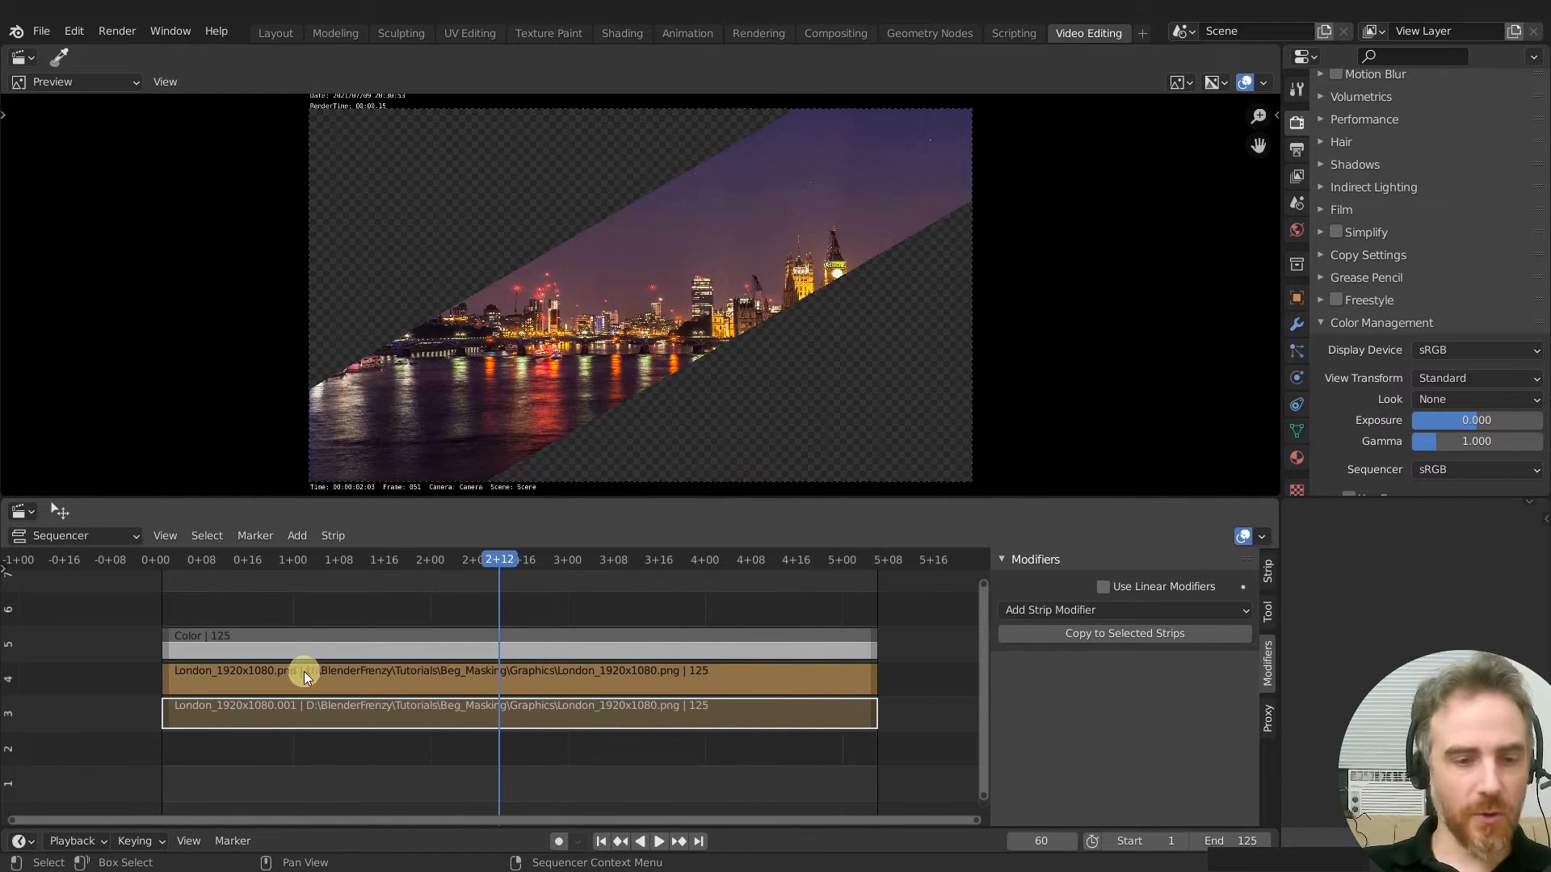
Mute the masked London image strip in channel 4 and unmute its duplicate in channel 3
{"action": "left_click", "coordinate": [259, 671]}
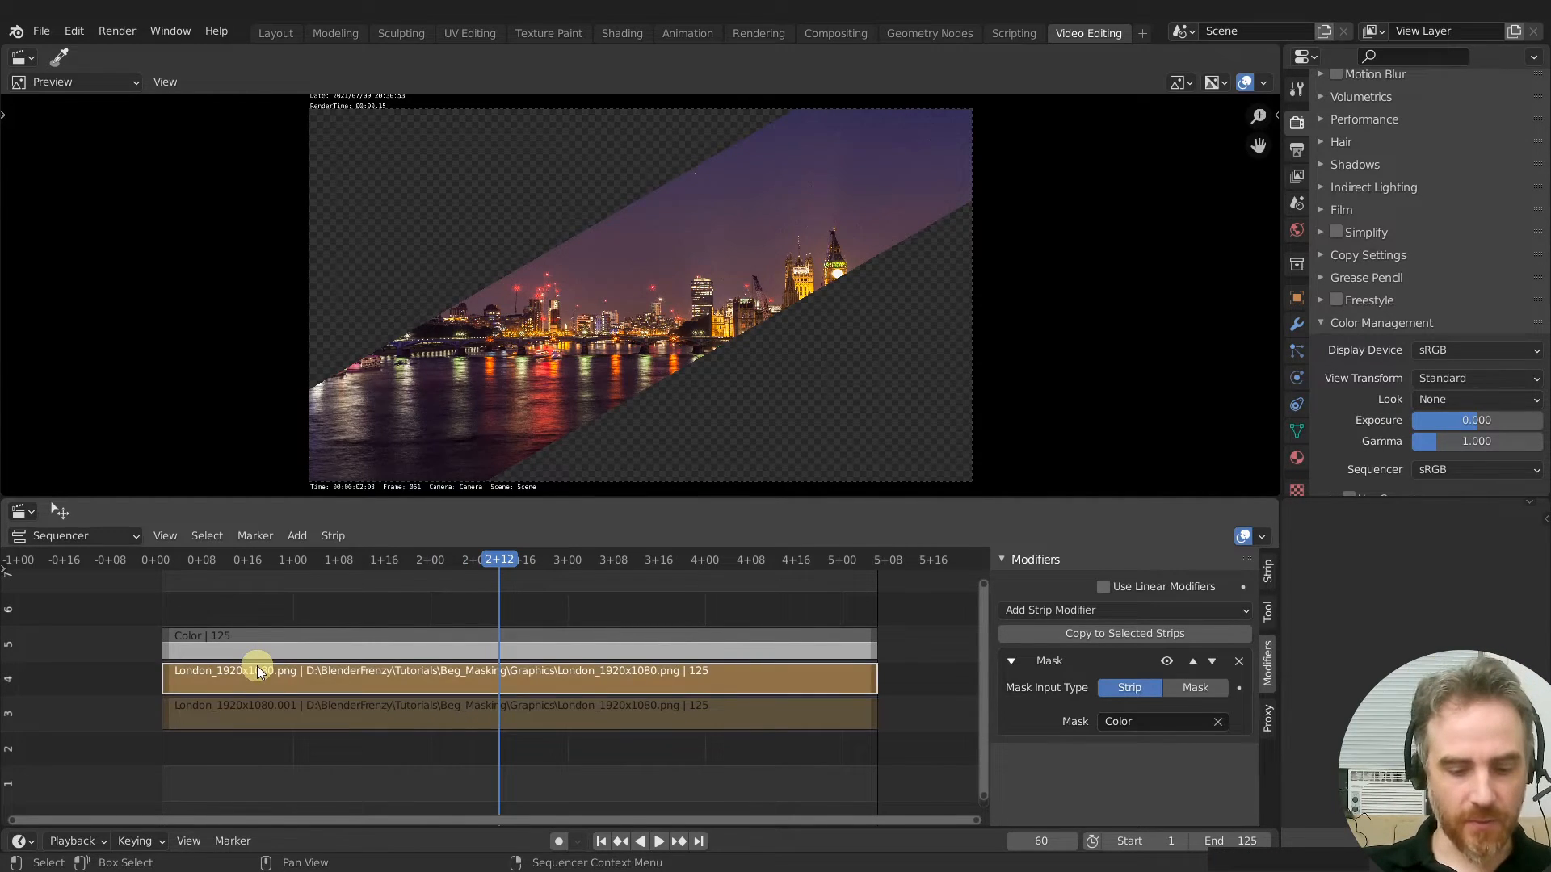
{"action": "key", "text": "h"}
{"action": "left_click", "coordinate": [352, 714]}
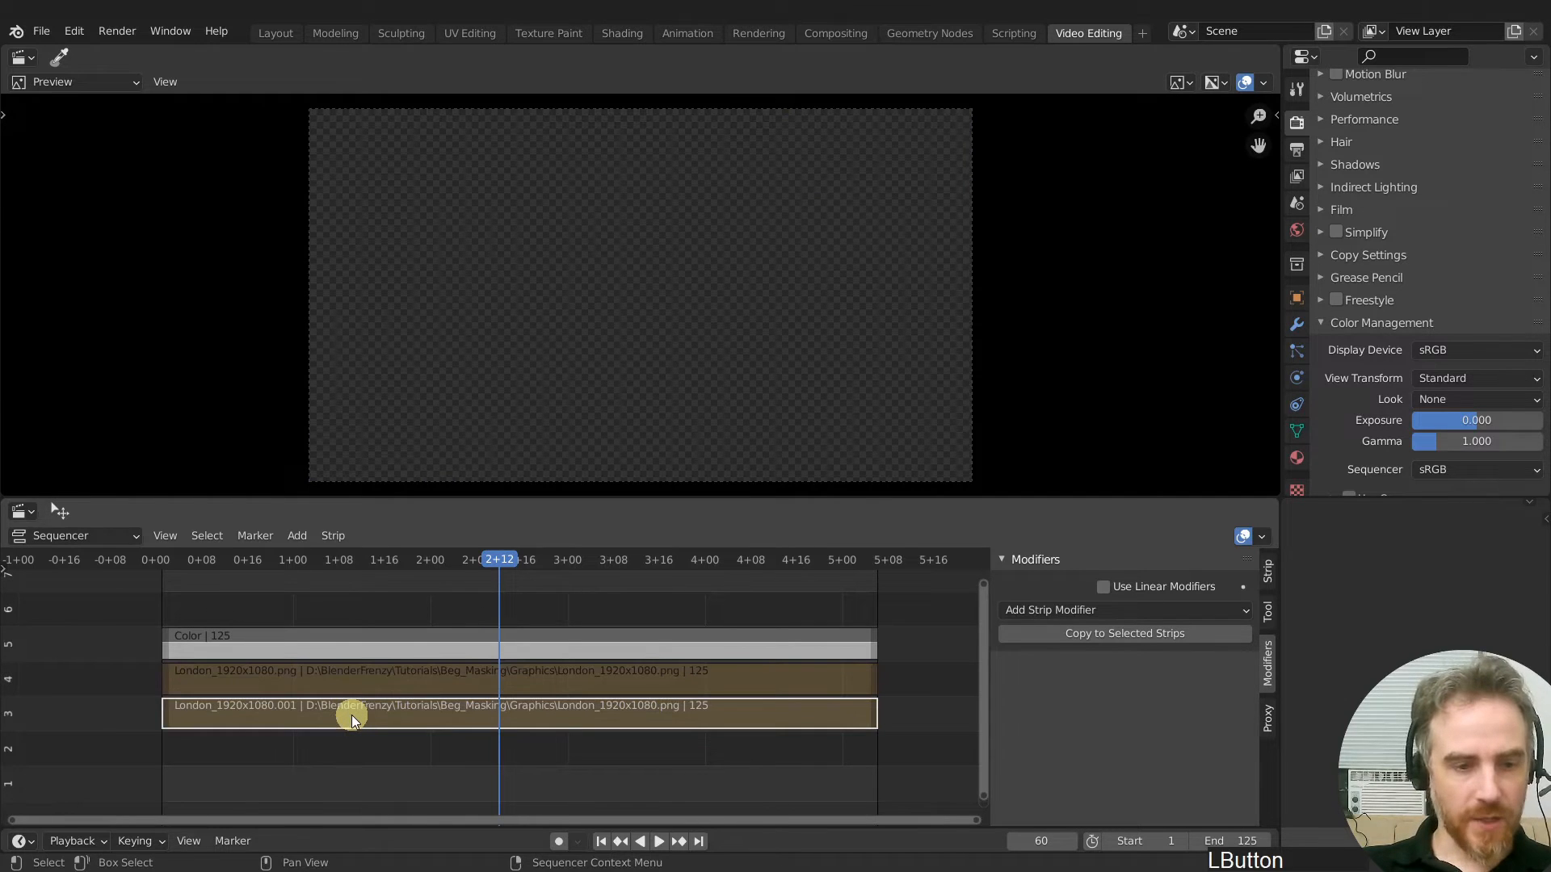
{"action": "key", "text": "alt+h"}
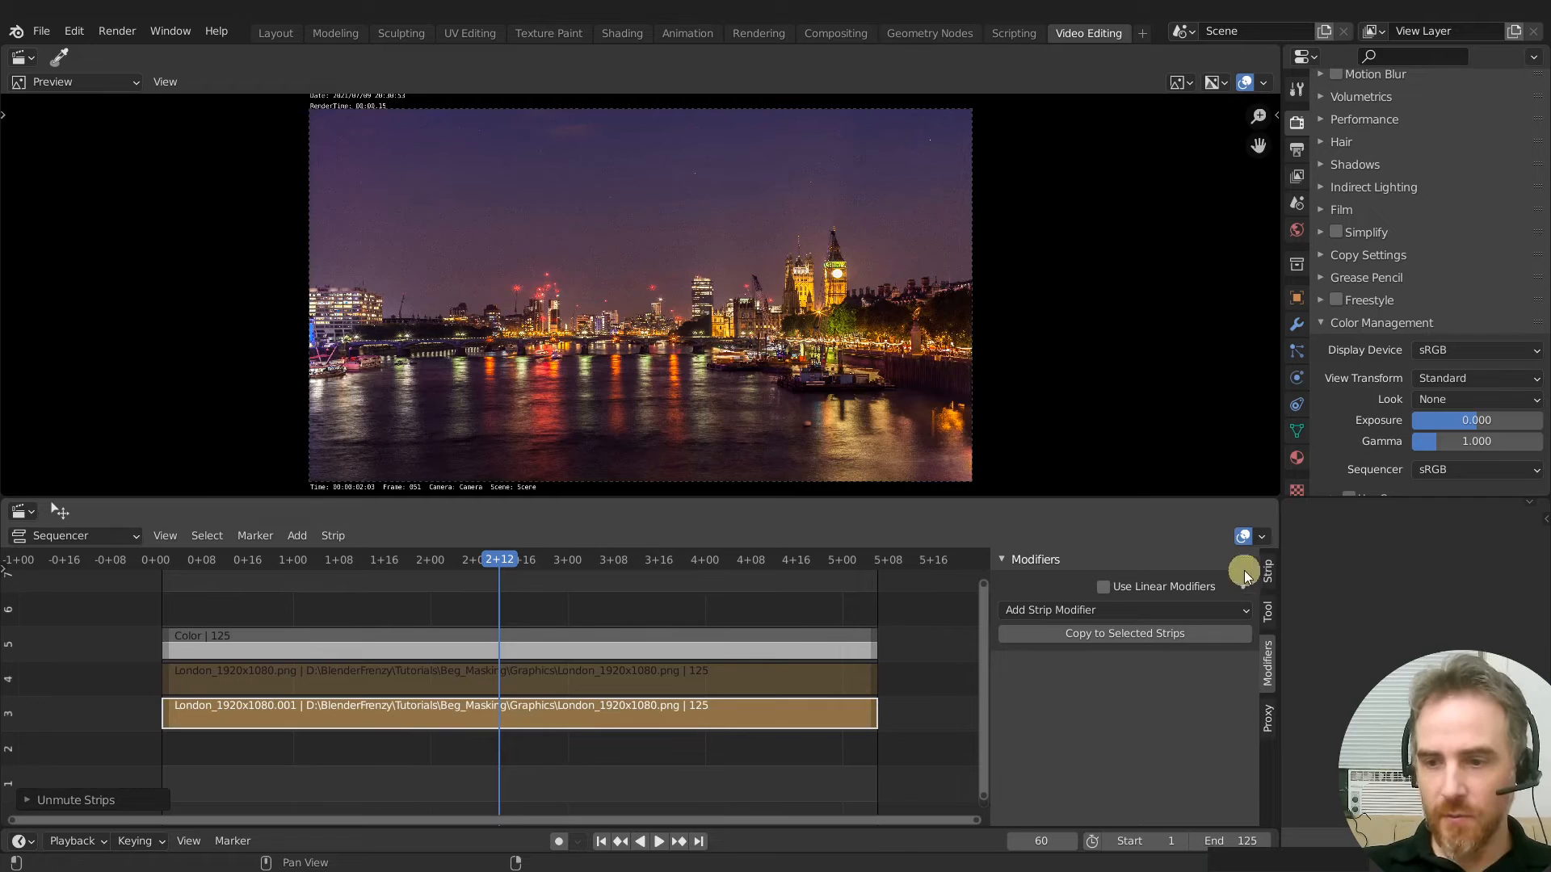
Lower the saturation of the London image strip in channel 3 until it is black and white
{"action": "left_click", "coordinate": [1270, 567]}
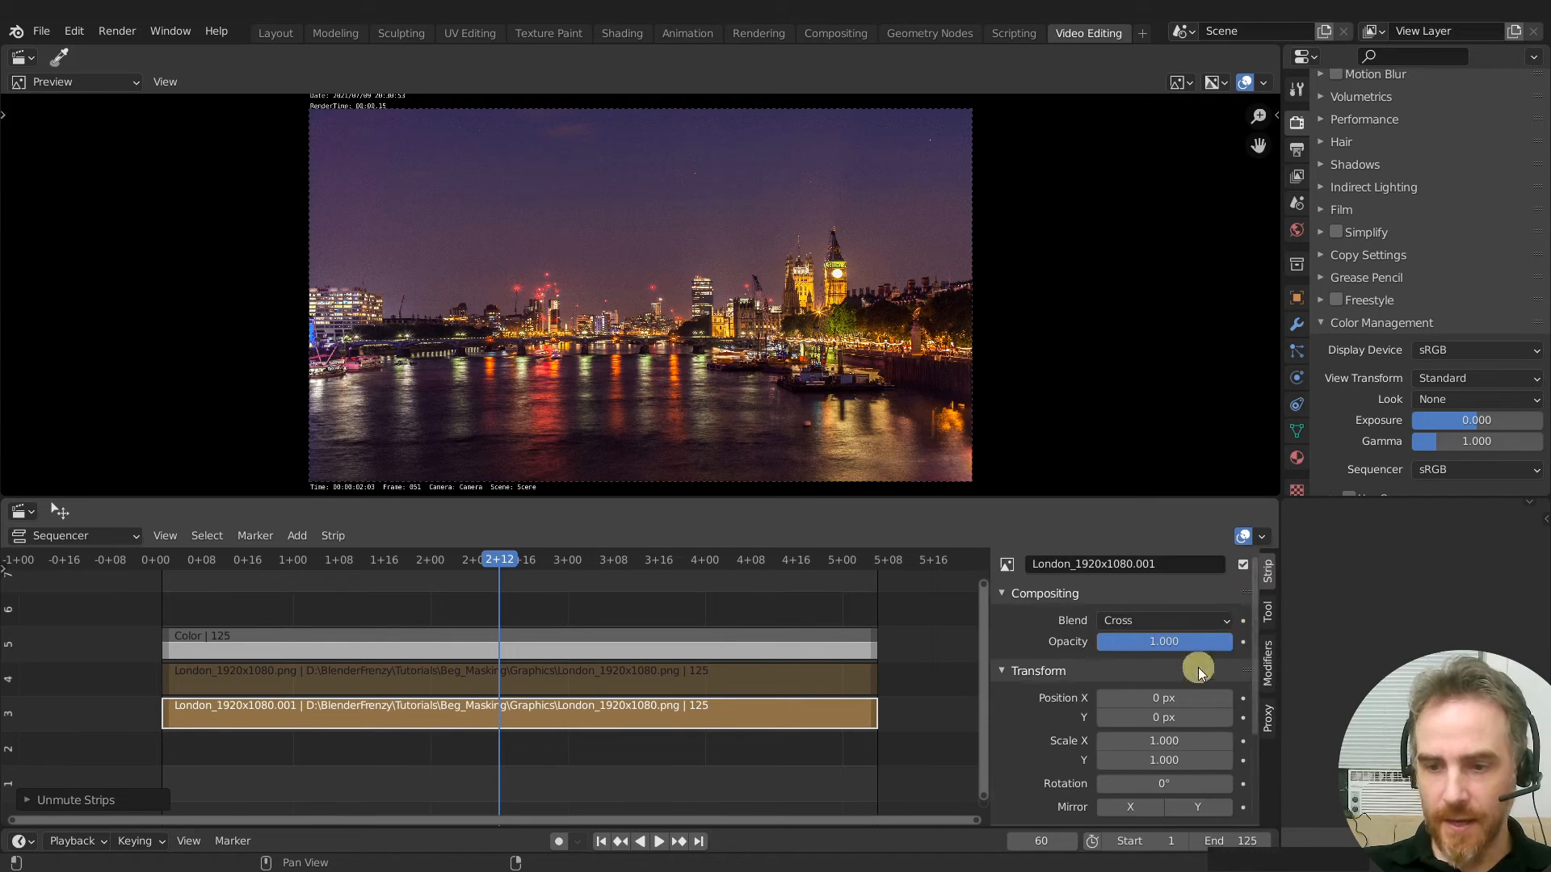
{"action": "scroll", "coordinate": [1198, 667], "scroll_direction": "down", "scroll_amount": 4}
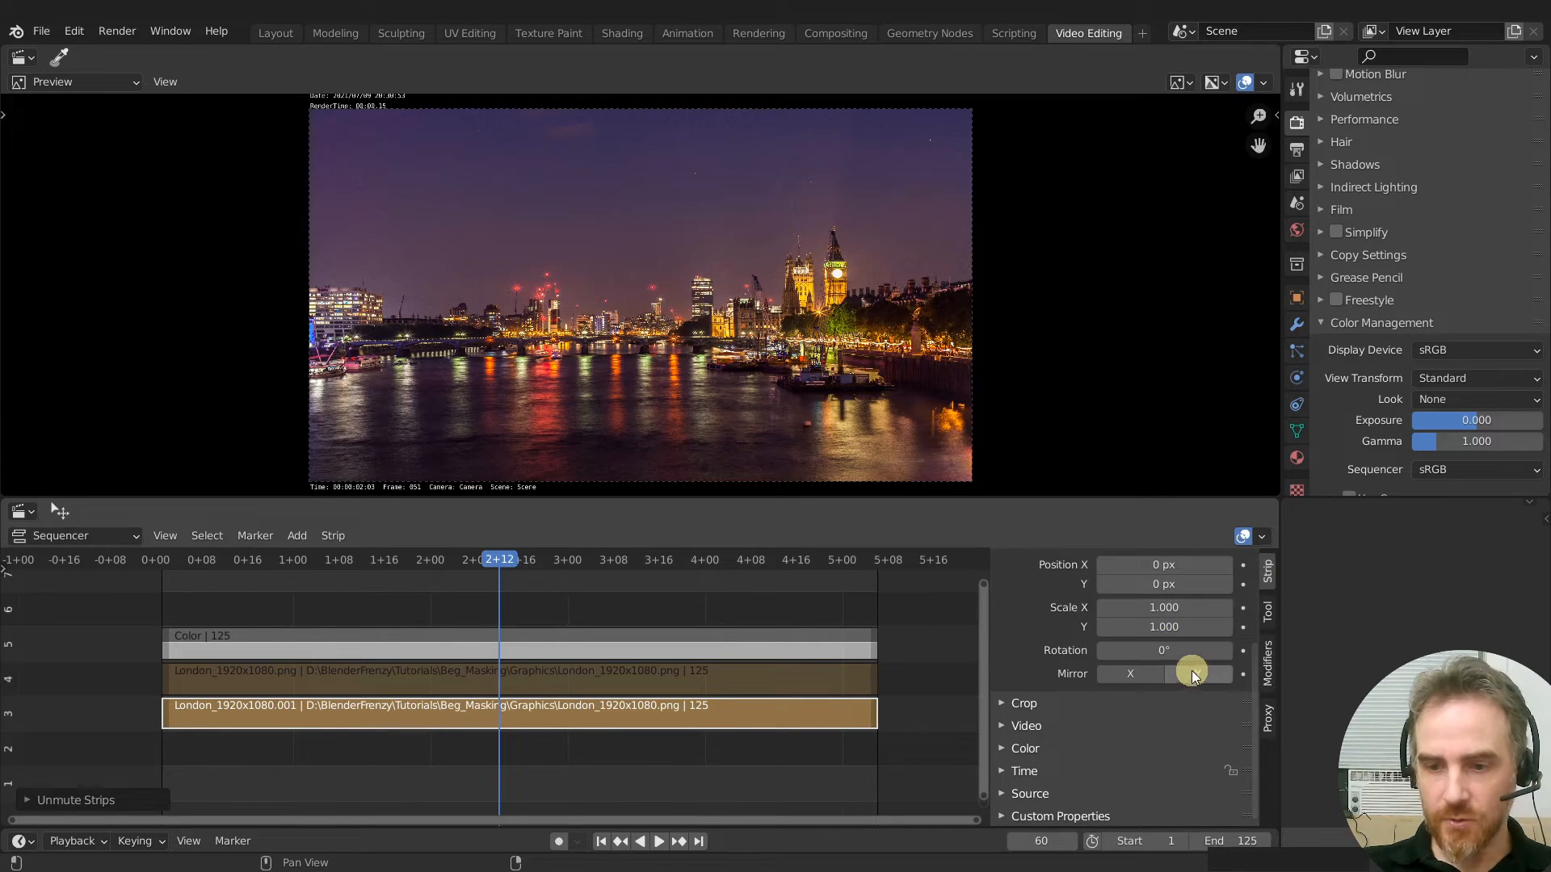
{"action": "left_click", "coordinate": [1020, 753]}
{"action": "scroll", "coordinate": [1019, 753], "scroll_direction": "down", "scroll_amount": 2}
{"action": "mouse_move", "coordinate": [1192, 710]}
{"action": "left_mouse_down"}
{"action": "mouse_move", "coordinate": [1115, 710]}
{"action": "mouse_move", "coordinate": [1207, 714]}
{"action": "mouse_move", "coordinate": [1177, 707]}
{"action": "left_mouse_up"}
Unmute the masked London image strip in channel 4 and set its blend mode to Alpha Over
{"action": "left_click", "coordinate": [525, 681]}
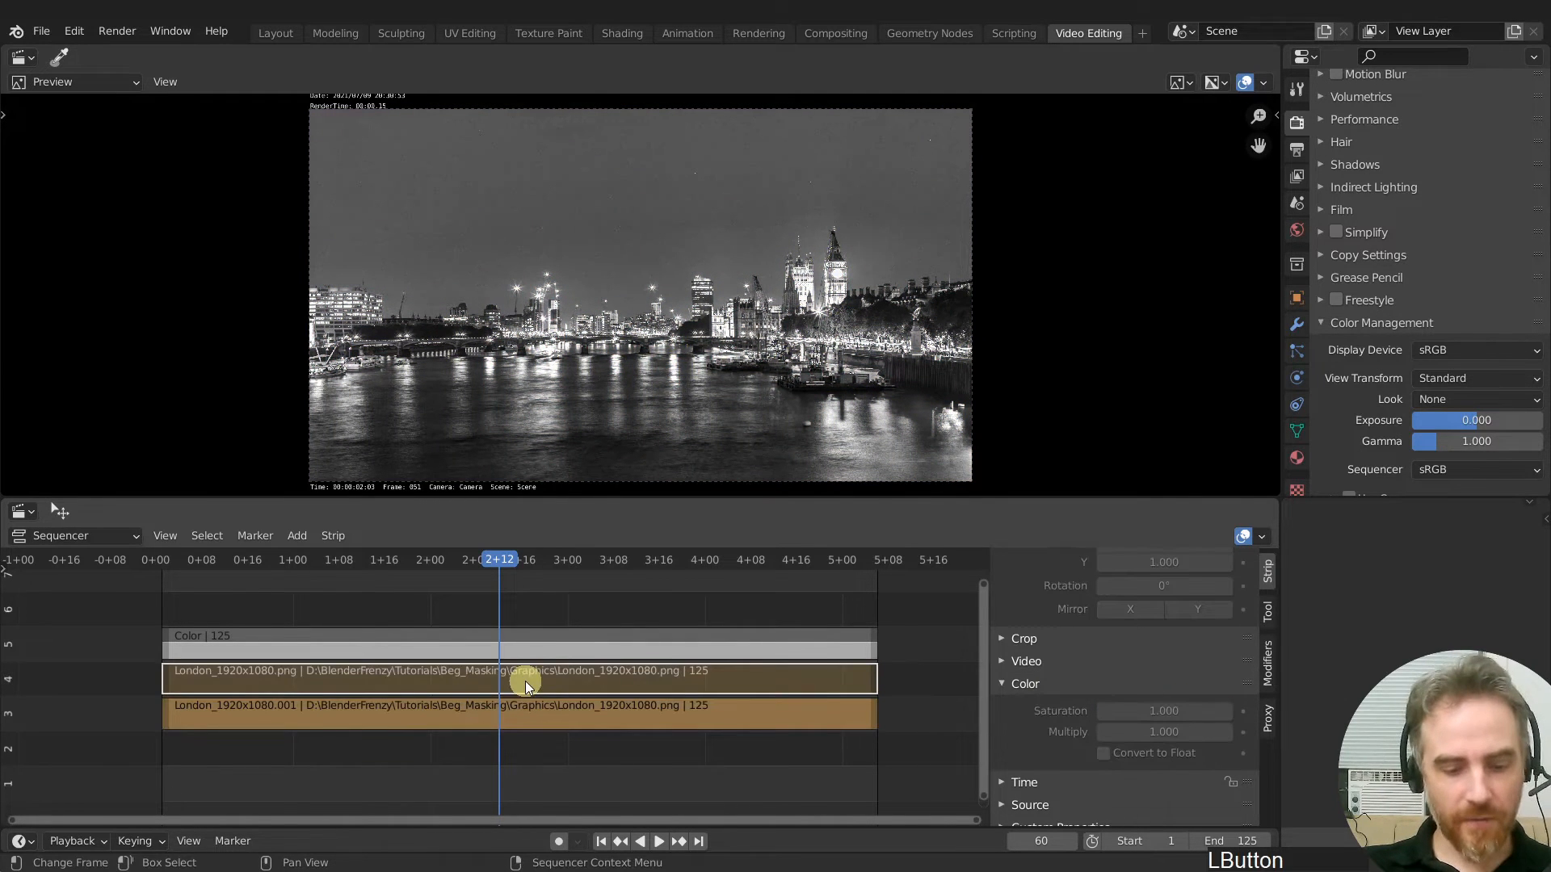
{"action": "key", "text": "alt"}
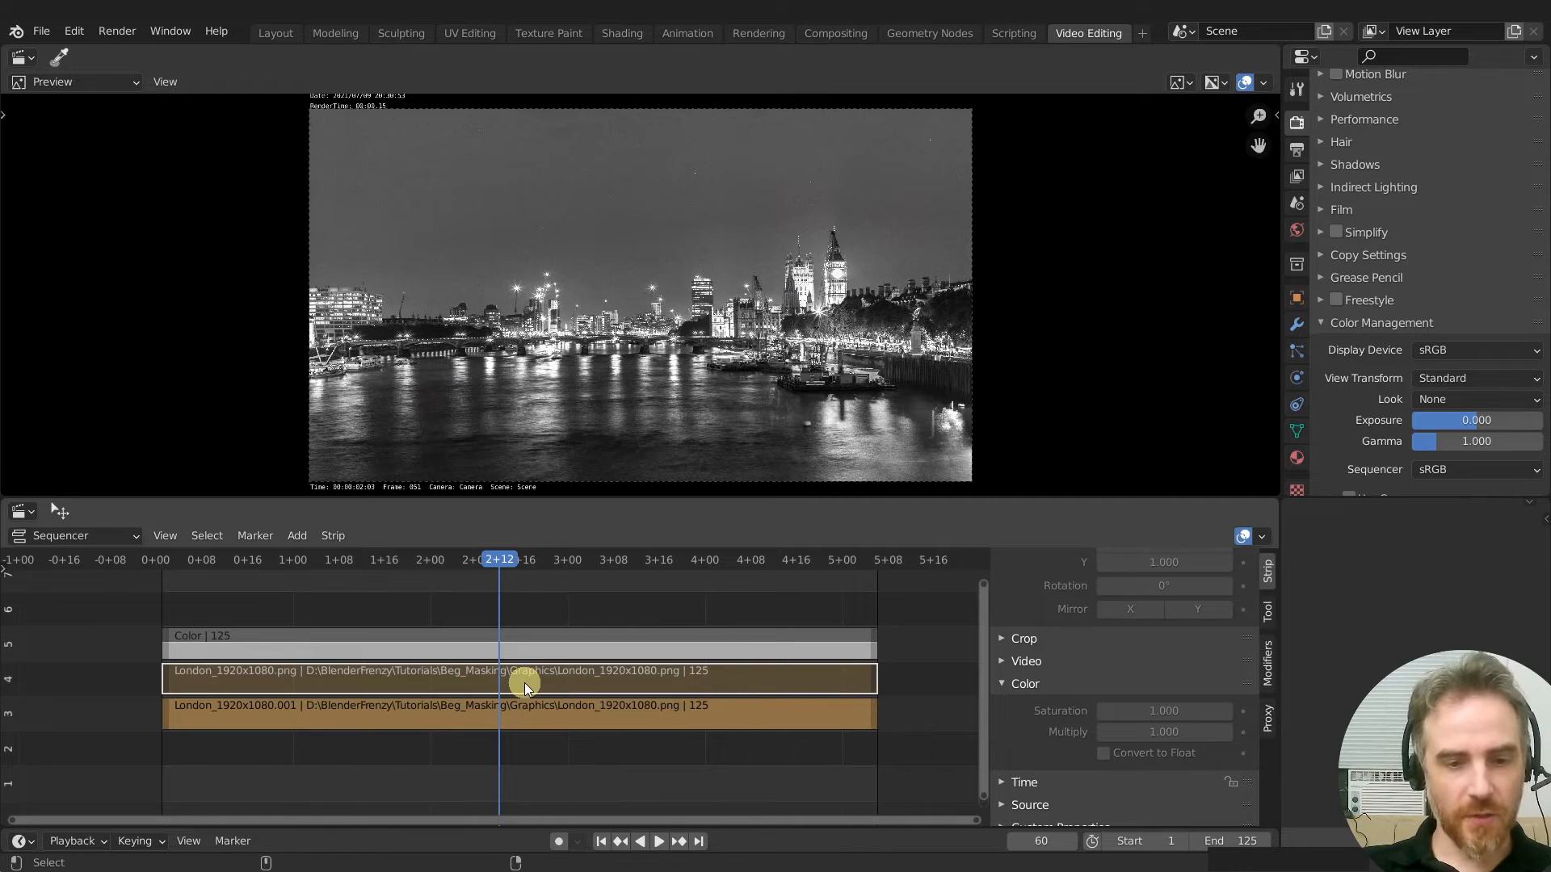
{"action": "key", "text": "alt+h"}
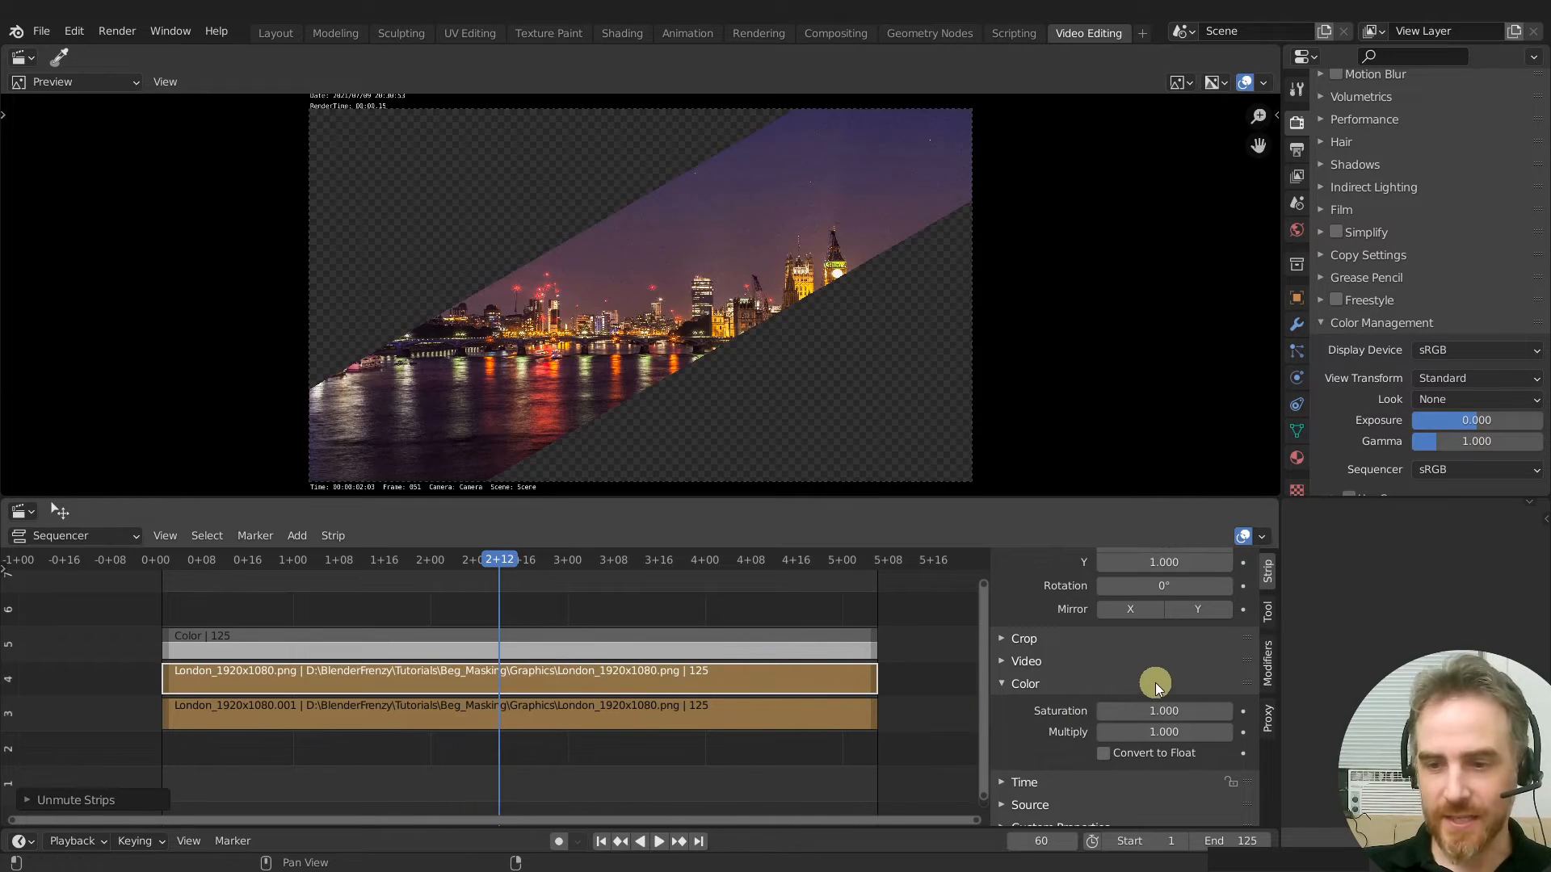
{"action": "scroll", "coordinate": [1156, 683], "scroll_direction": "up", "scroll_amount": 6}
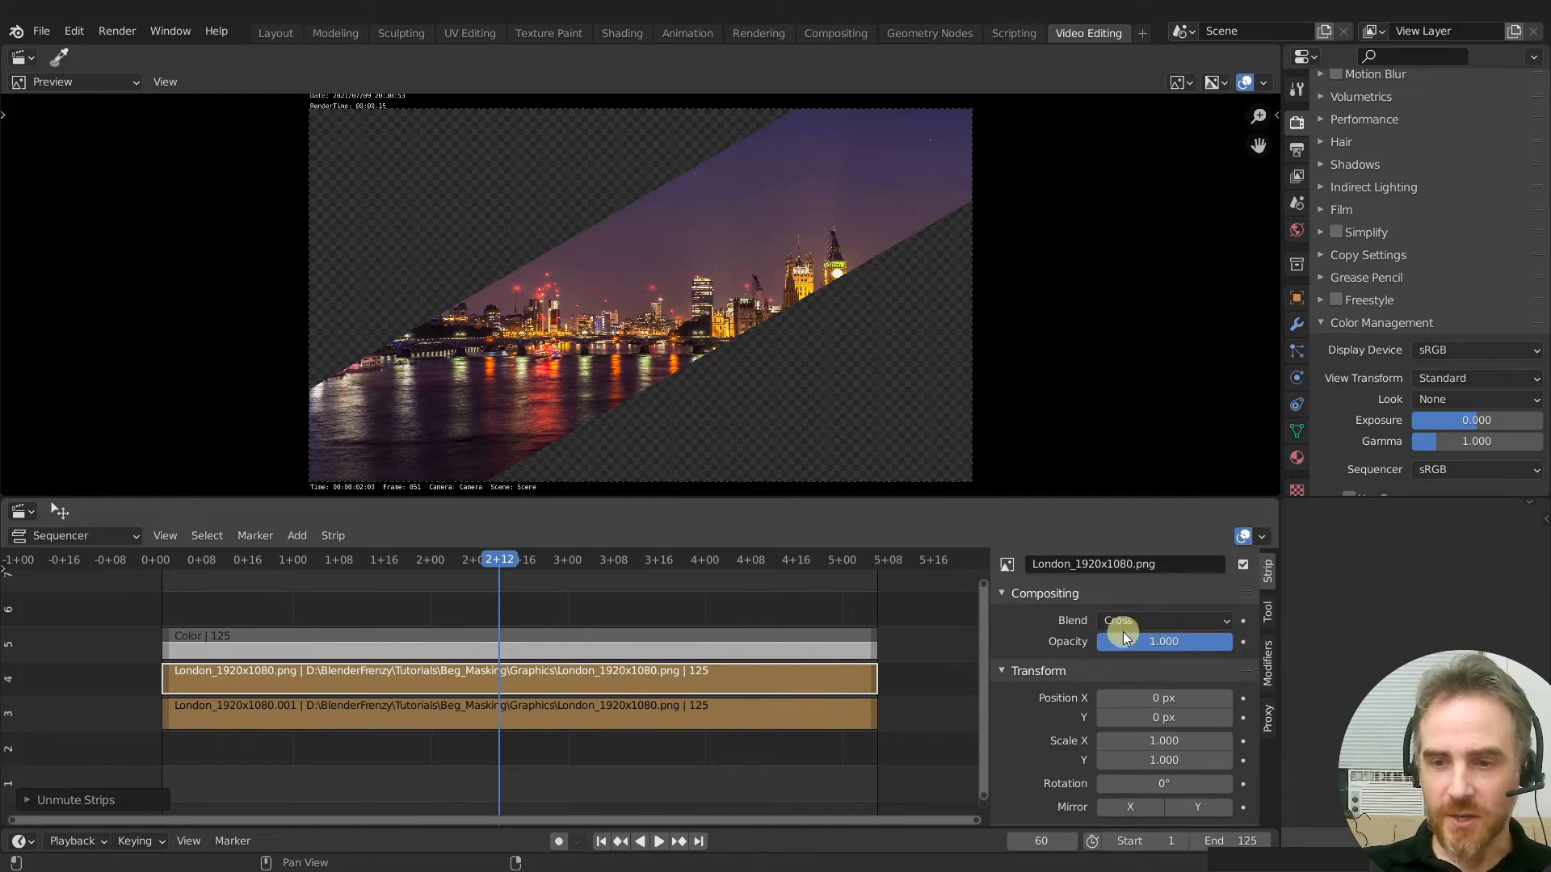
{"action": "left_click", "coordinate": [1133, 622]}
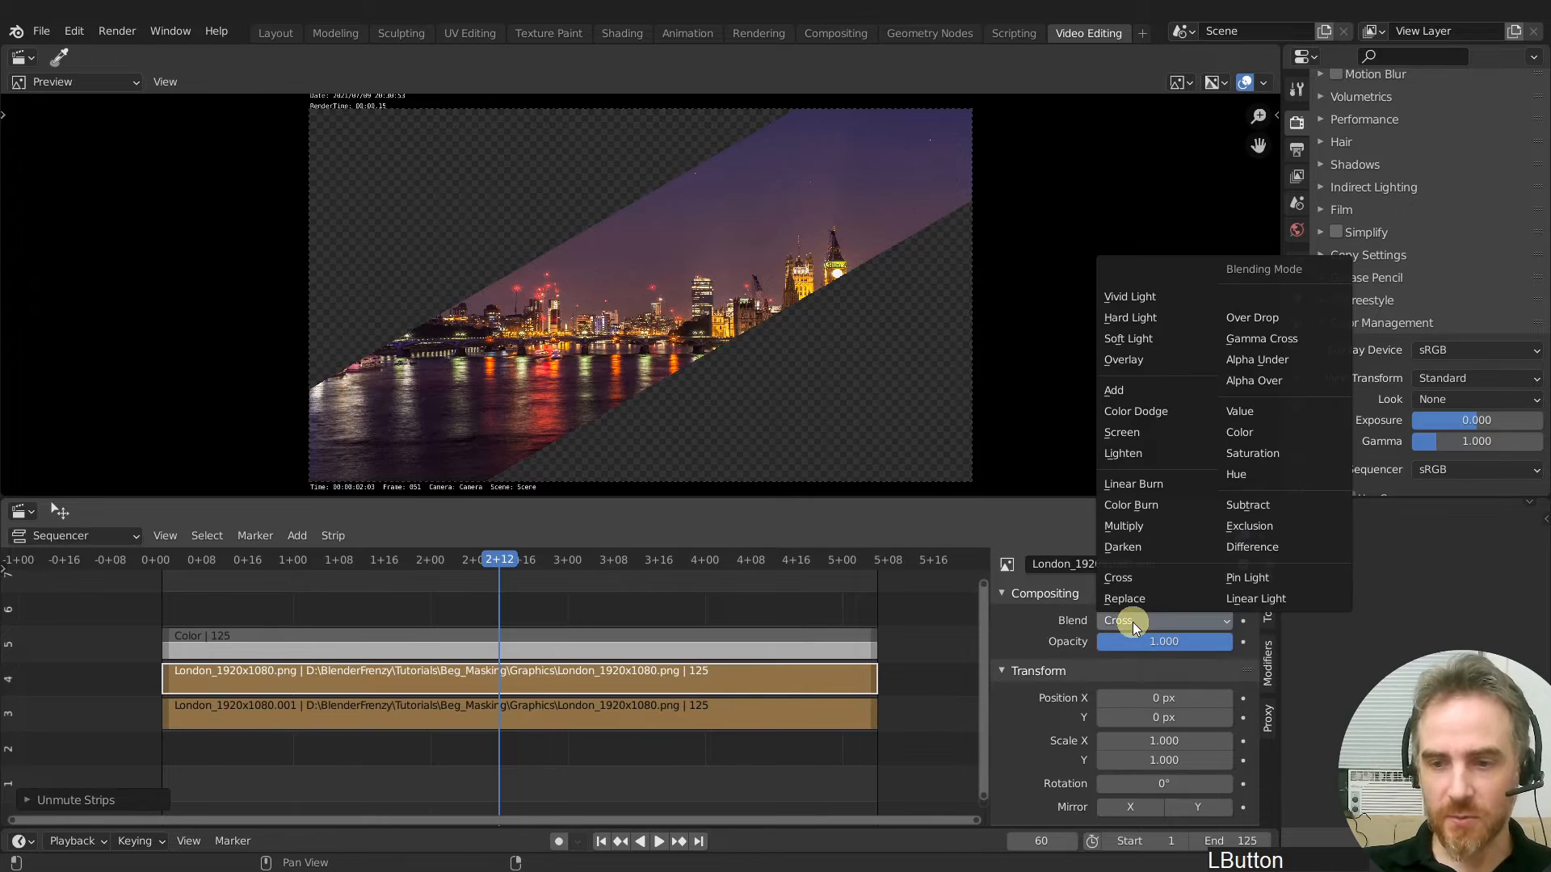
{"action": "left_click", "coordinate": [1305, 385]}
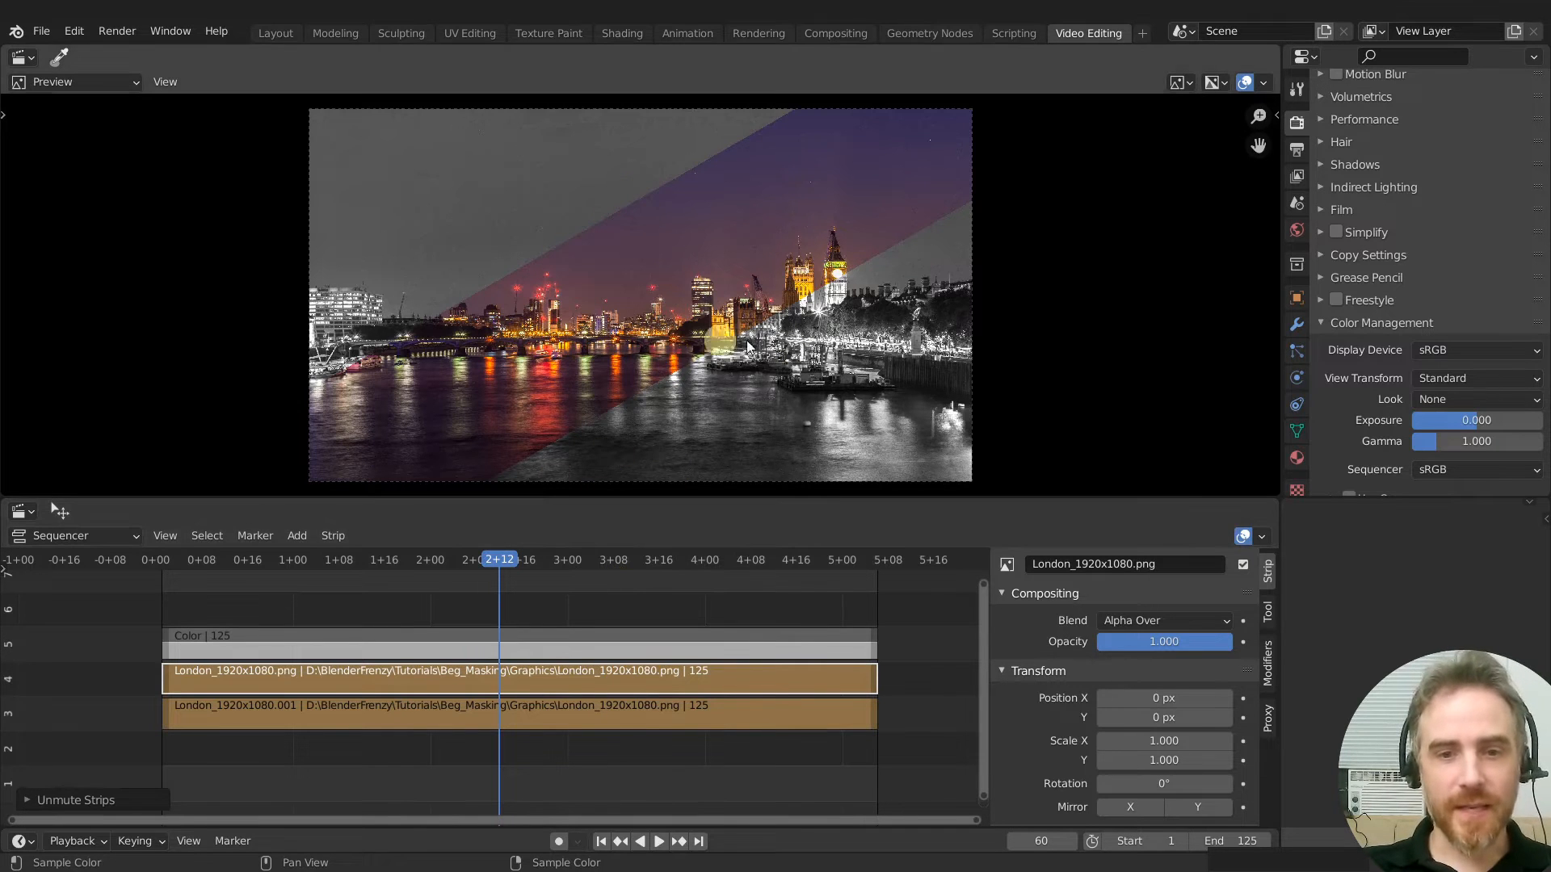
Set the muted color strip's Y scale to 0.78 and then to 0.6, refreshing the preview after each change
{"action": "left_click", "coordinate": [381, 644]}
{"action": "scroll", "coordinate": [1156, 717], "scroll_direction": "down", "scroll_amount": 5}
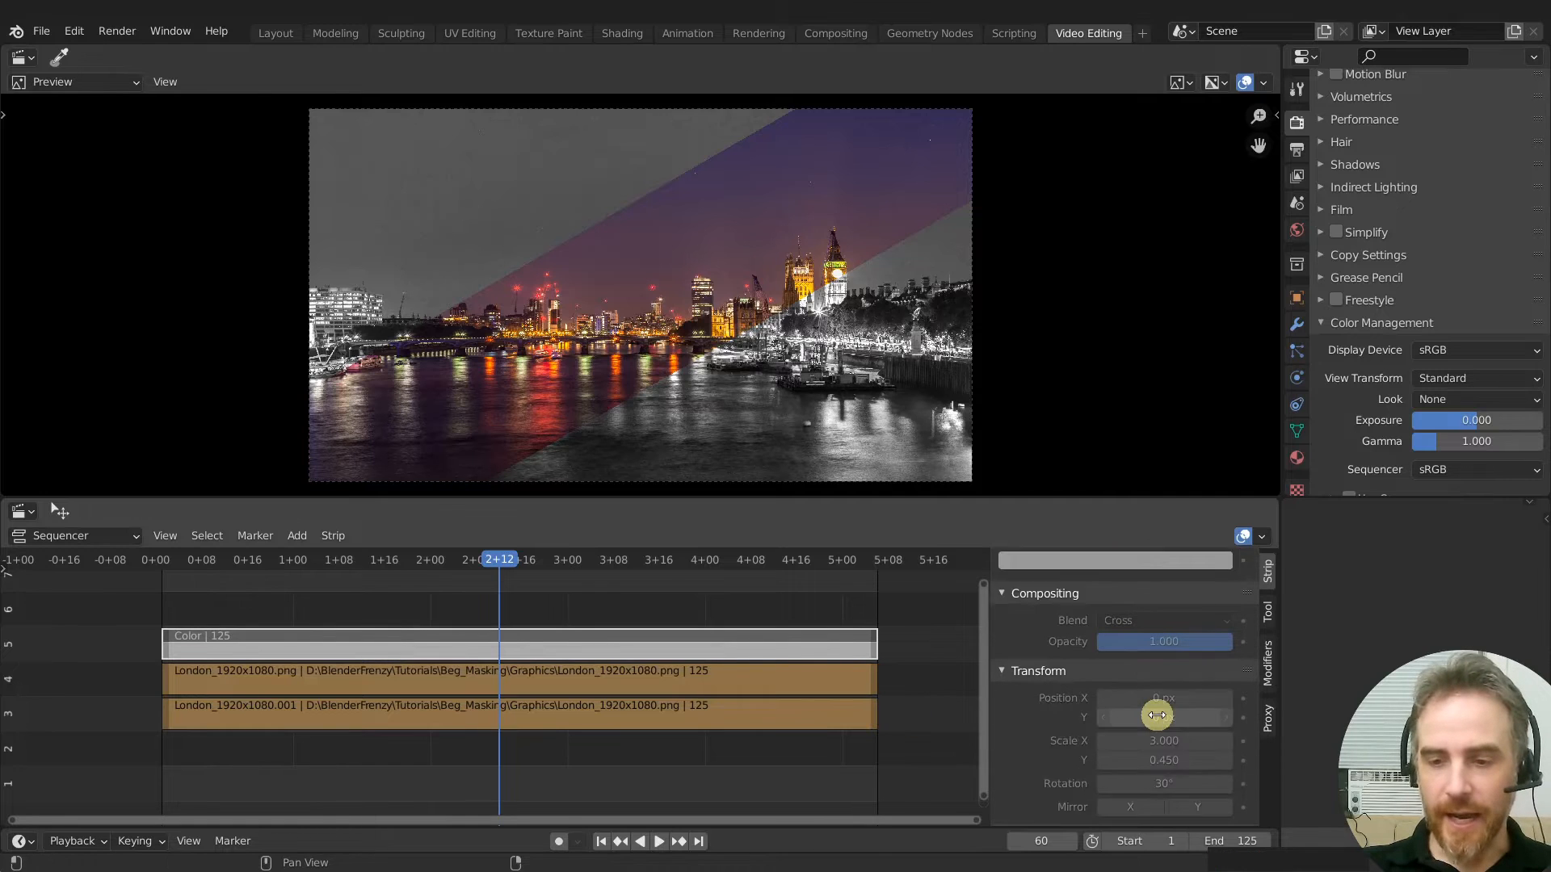
{"action": "scroll", "coordinate": [1156, 716], "scroll_direction": "down", "scroll_amount": 2}
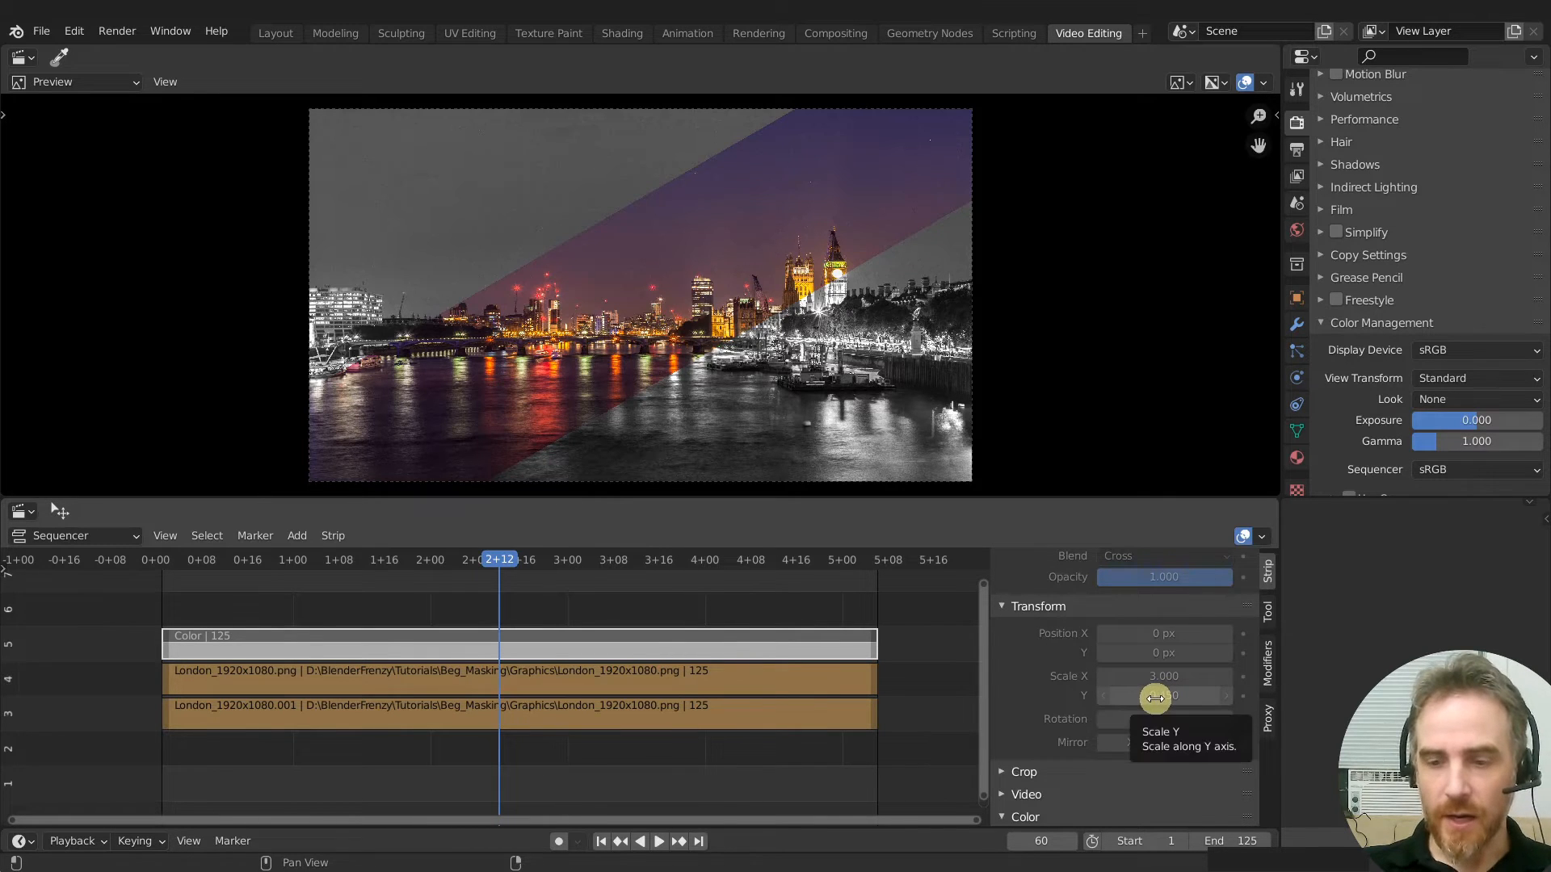
{"action": "left_click", "coordinate": [1156, 698]}
{"action": "mouse_move", "coordinate": [1163, 698]}
{"action": "left_mouse_down"}
{"action": "mouse_move", "coordinate": [1149, 695]}
{"action": "mouse_move", "coordinate": [1185, 696]}
{"action": "mouse_move", "coordinate": [1142, 695]}
{"action": "mouse_move", "coordinate": [1173, 695]}
{"action": "mouse_move", "coordinate": [1160, 695]}
{"action": "left_mouse_up"}
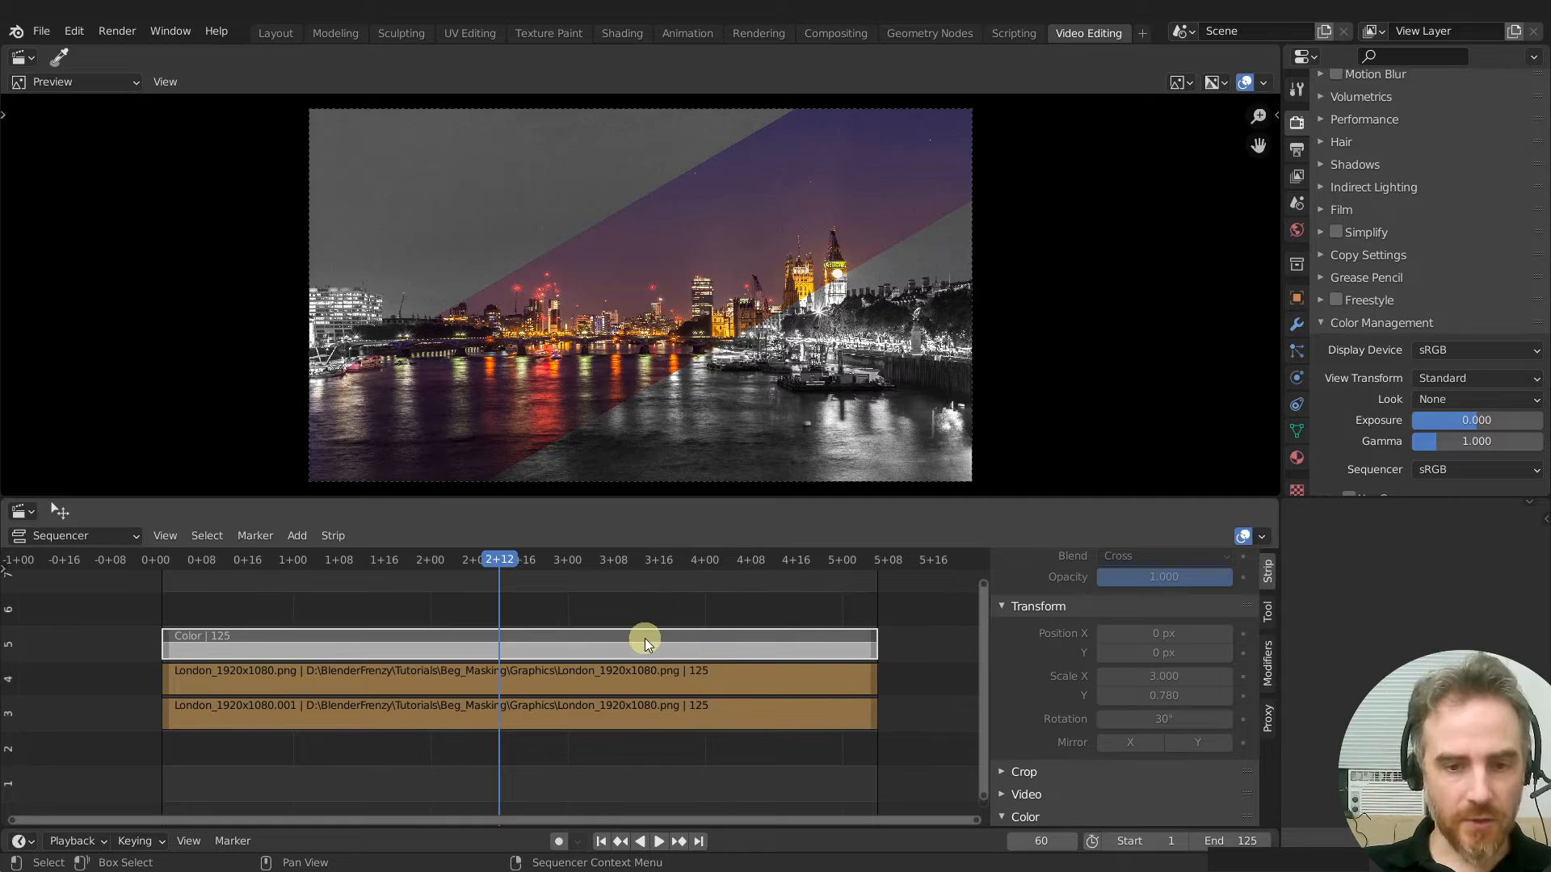
{"action": "key", "text": "ctrl+r"}
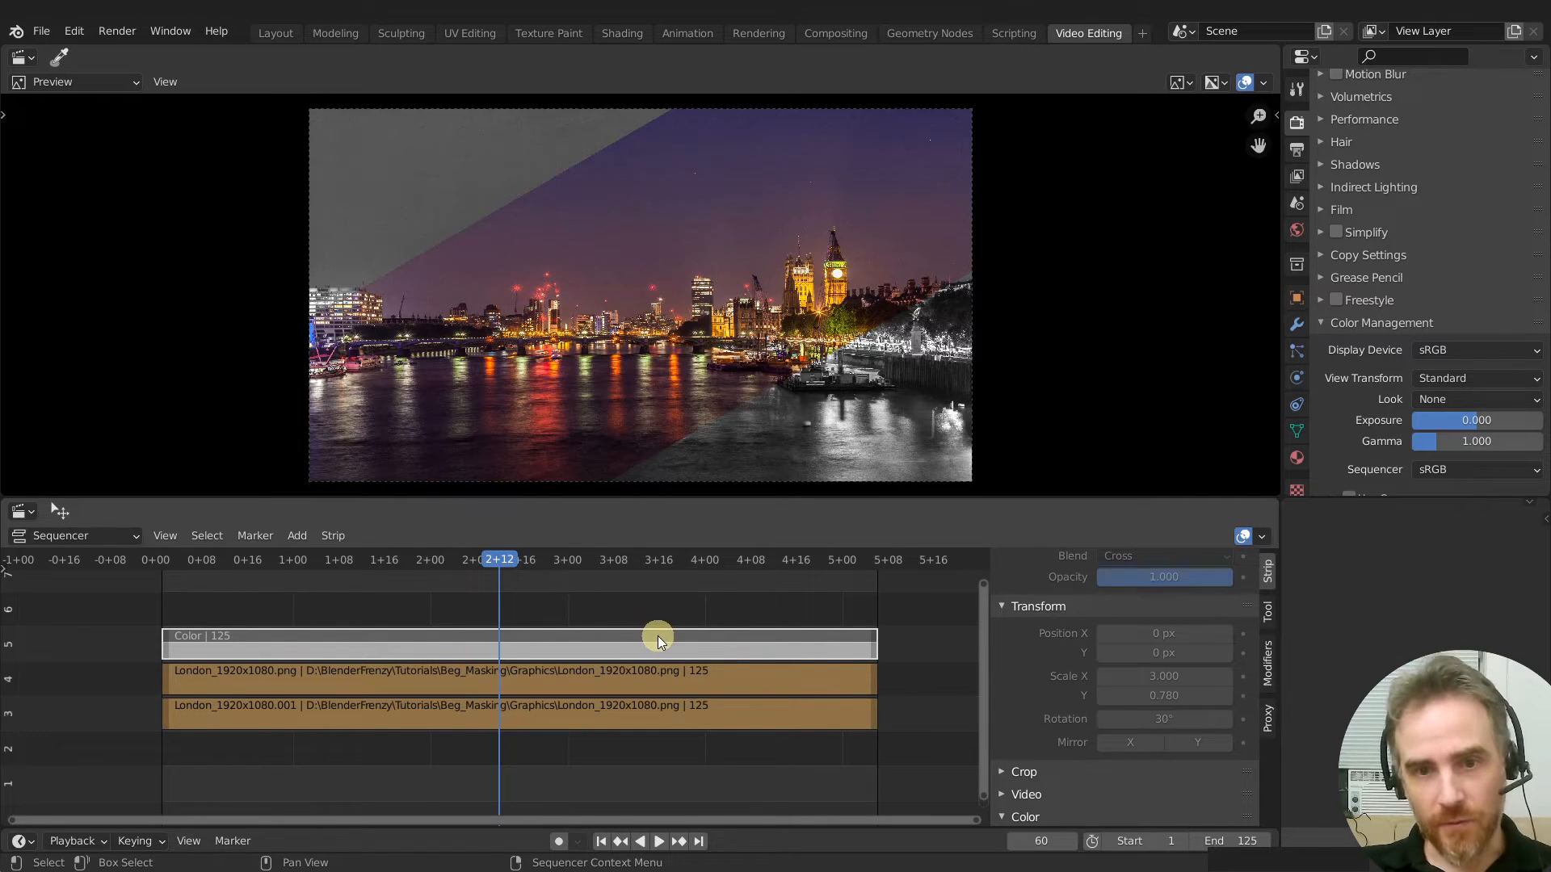
{"action": "left_click_drag", "start_coordinate": [1162, 701], "coordinate": [1165, 698]}
{"action": "key", "text": "ctrl+r"}
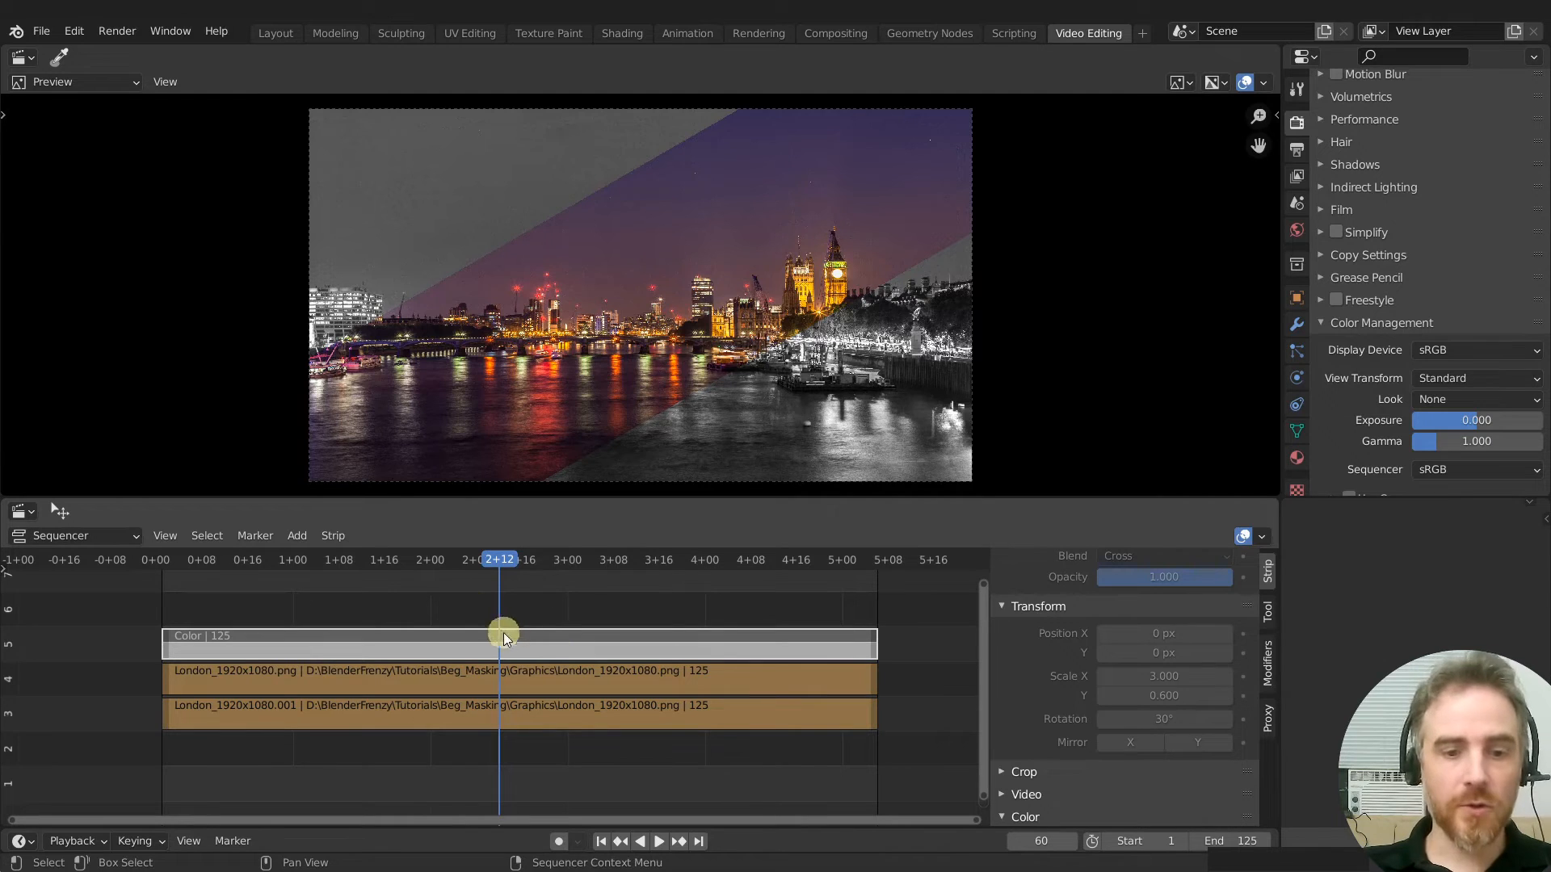
Unmute the white color strip and set its blend mode to Alpha Over
{"action": "key", "text": "alt+h"}
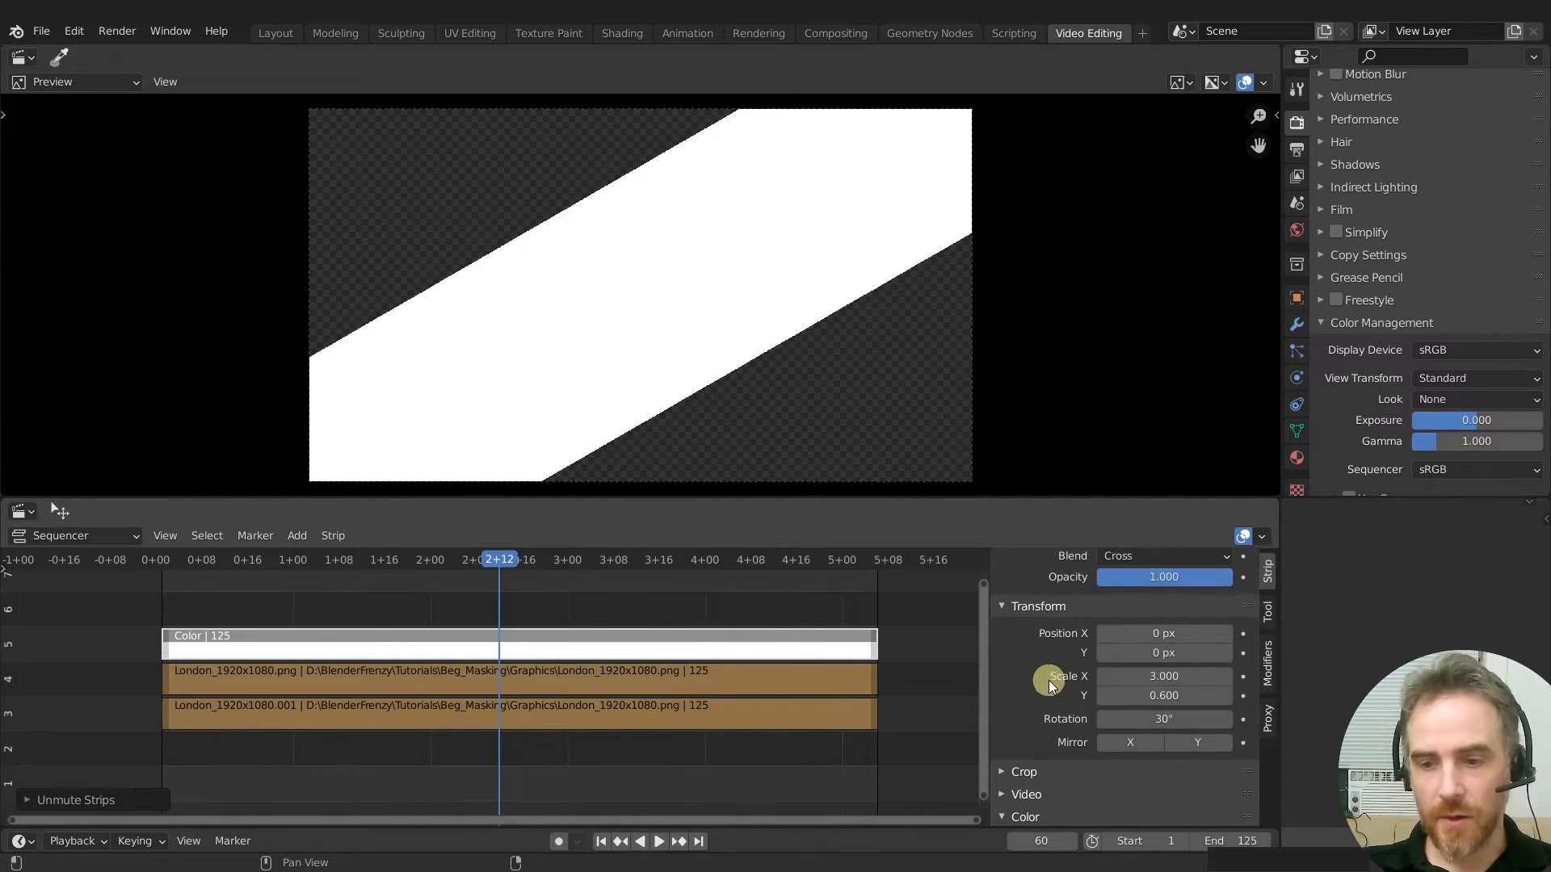
{"action": "left_click_drag", "start_coordinate": [1173, 699], "coordinate": [1171, 695]}
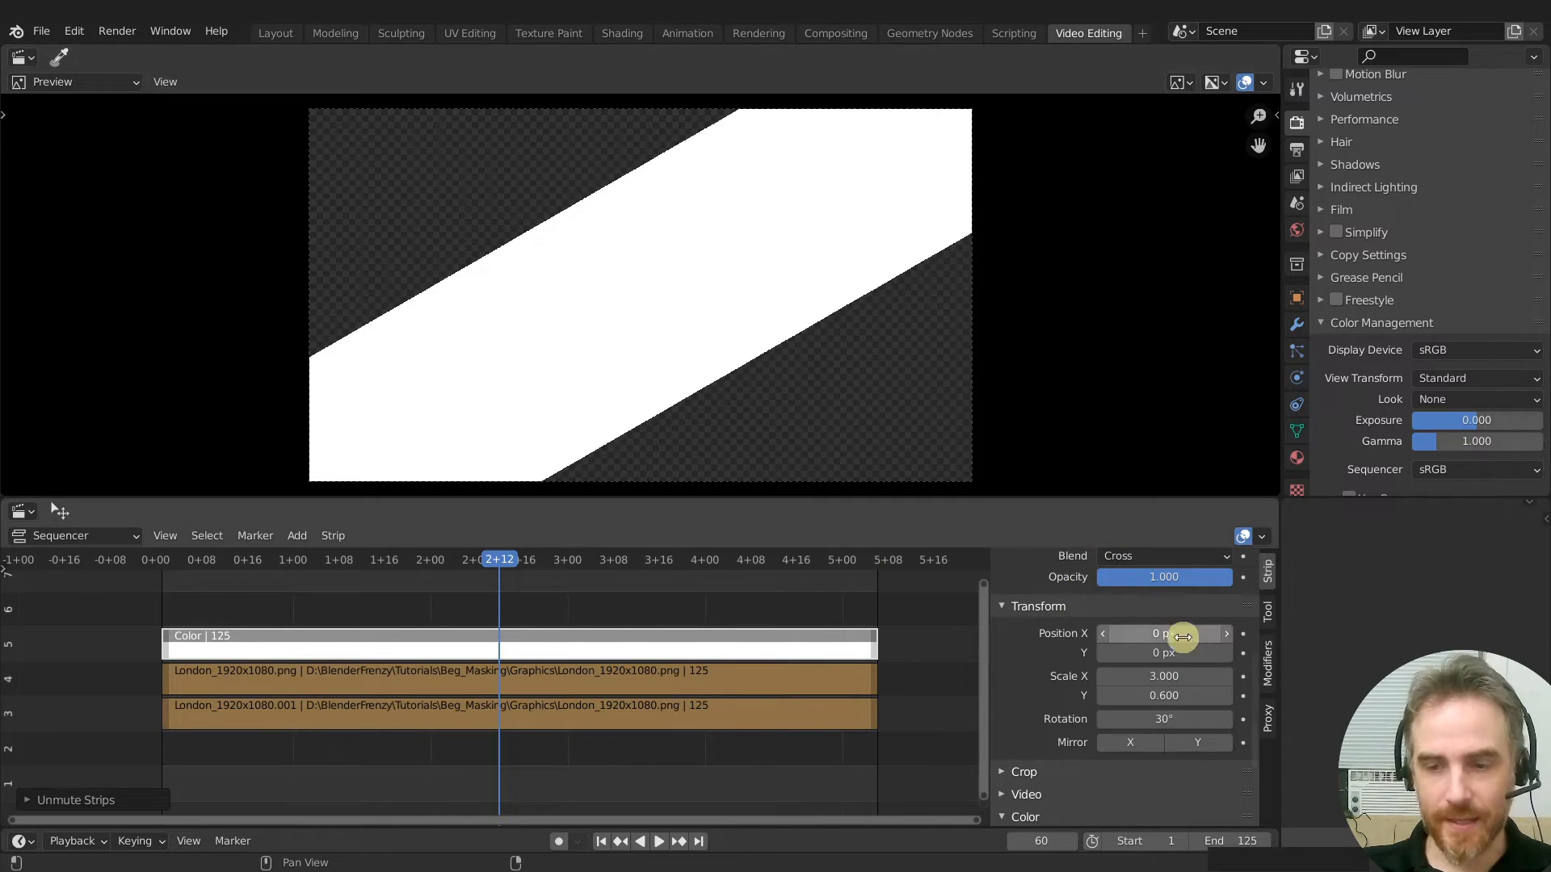
{"action": "left_click", "coordinate": [1157, 555]}
{"action": "left_click", "coordinate": [1300, 318]}
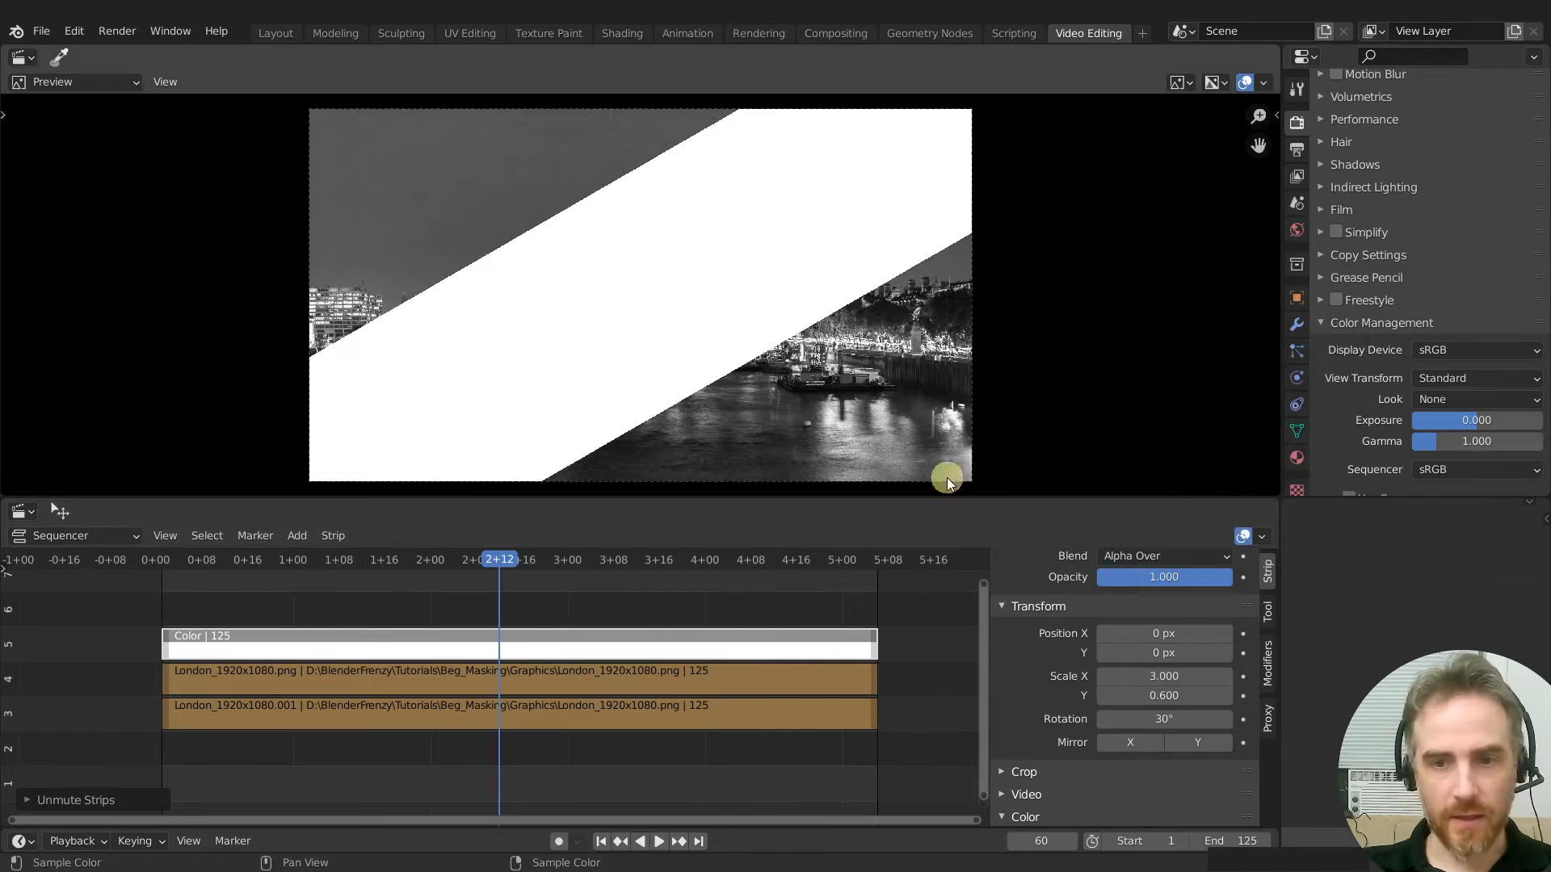
Try a Y scale of 0.66 on the visible color strip and set it back to 0.6
{"action": "left_click_drag", "start_coordinate": [1163, 696], "coordinate": [1167, 688]}
{"action": "left_click", "coordinate": [1163, 693]}
{"action": "type", "text": "0.66"}
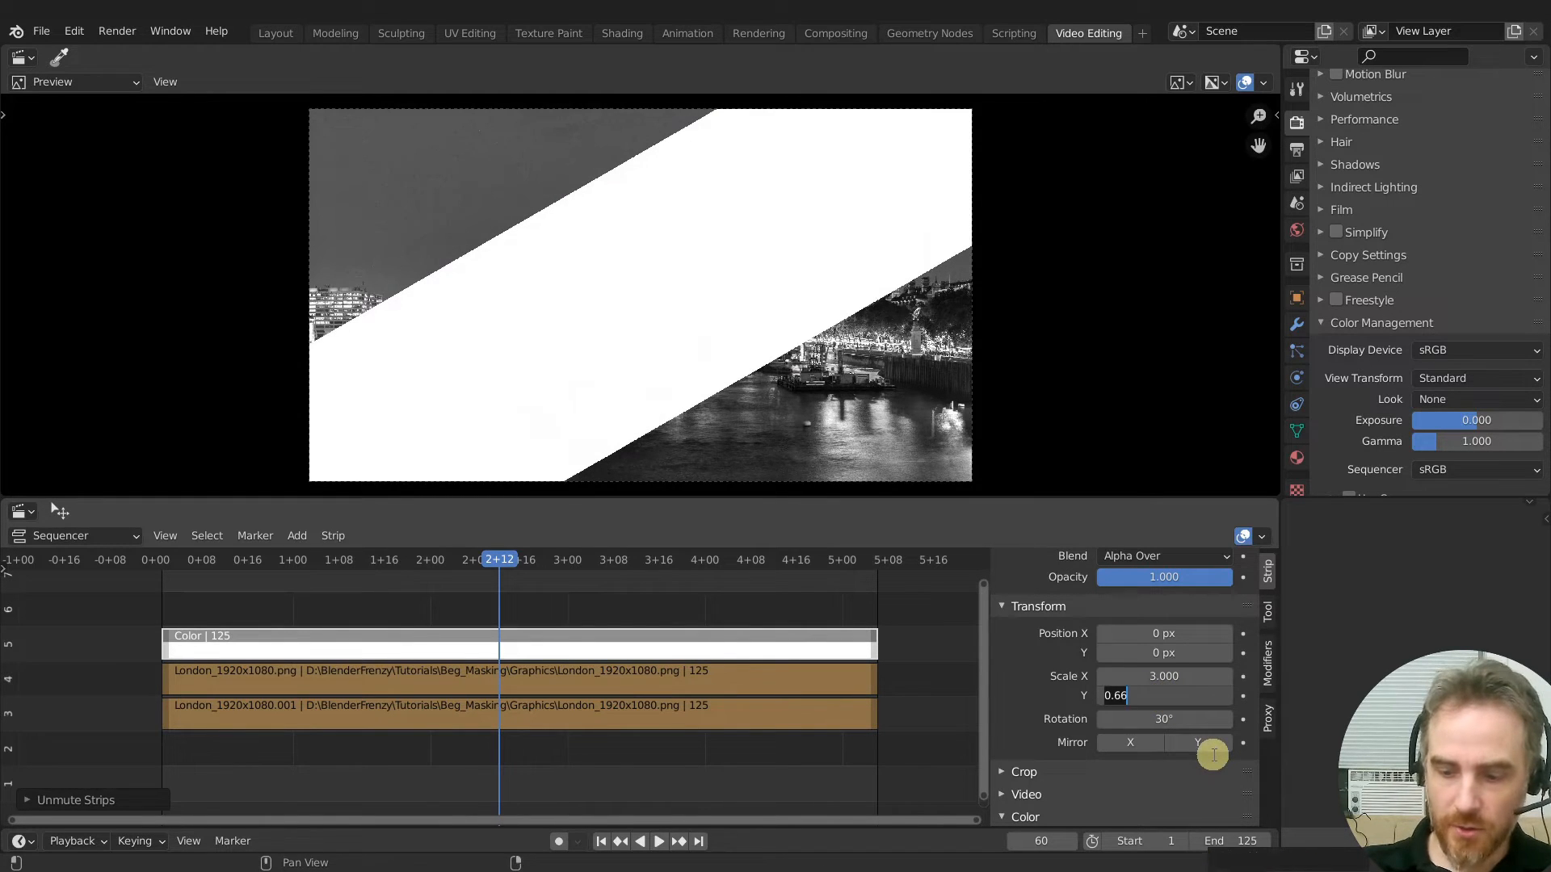
{"action": "key", "text": "Return"}
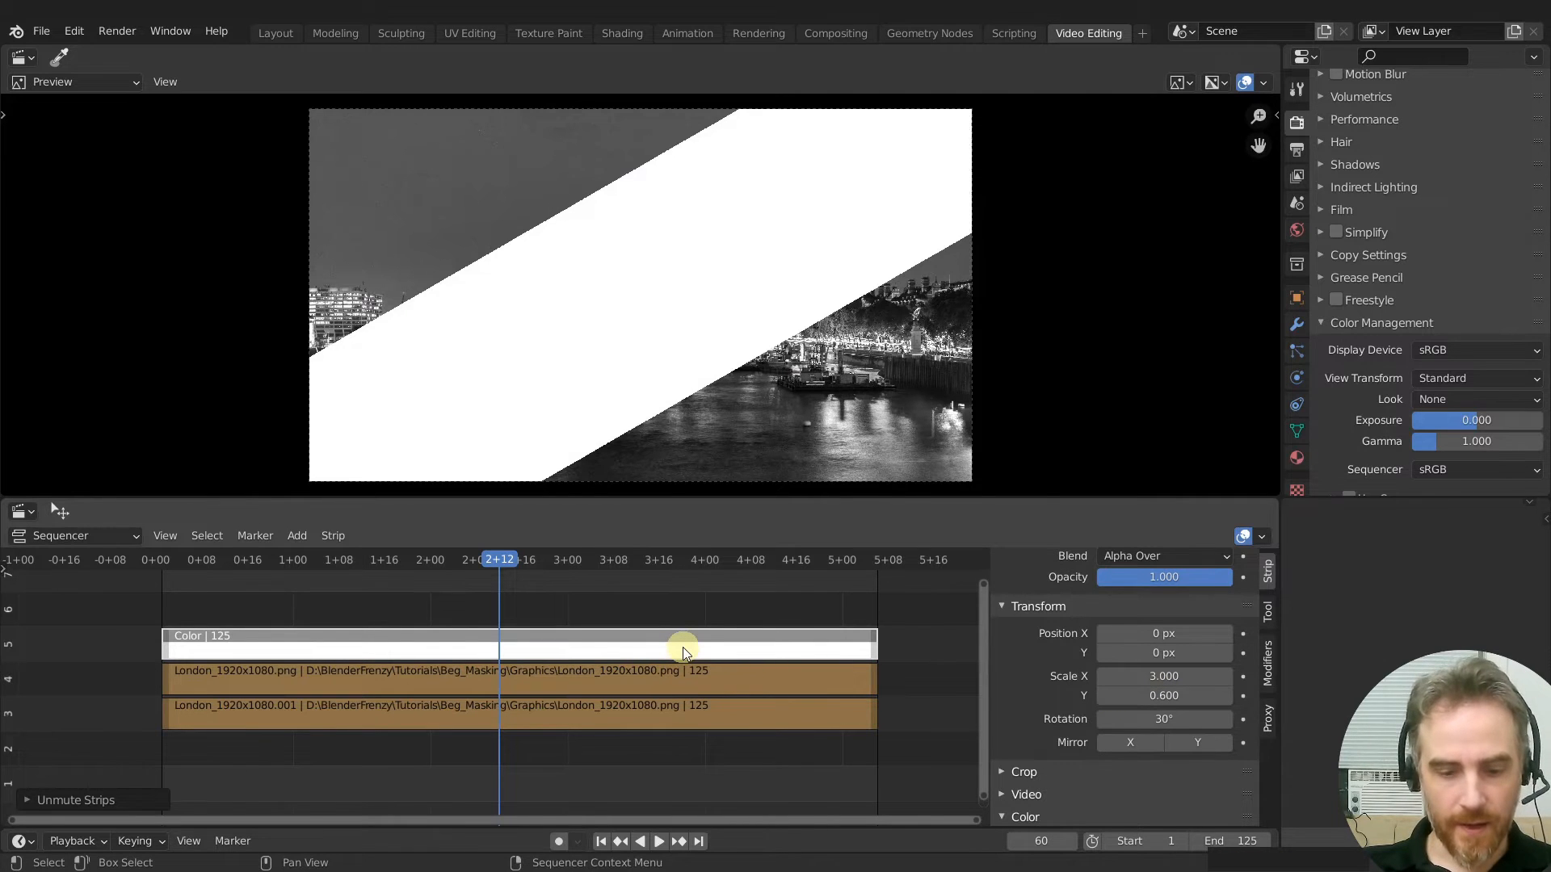
Mute the color strip, refresh the preview and return the playhead to the first frame
{"action": "key", "text": "h"}
{"action": "key", "text": "ctrl"}
{"action": "key", "text": "r"}
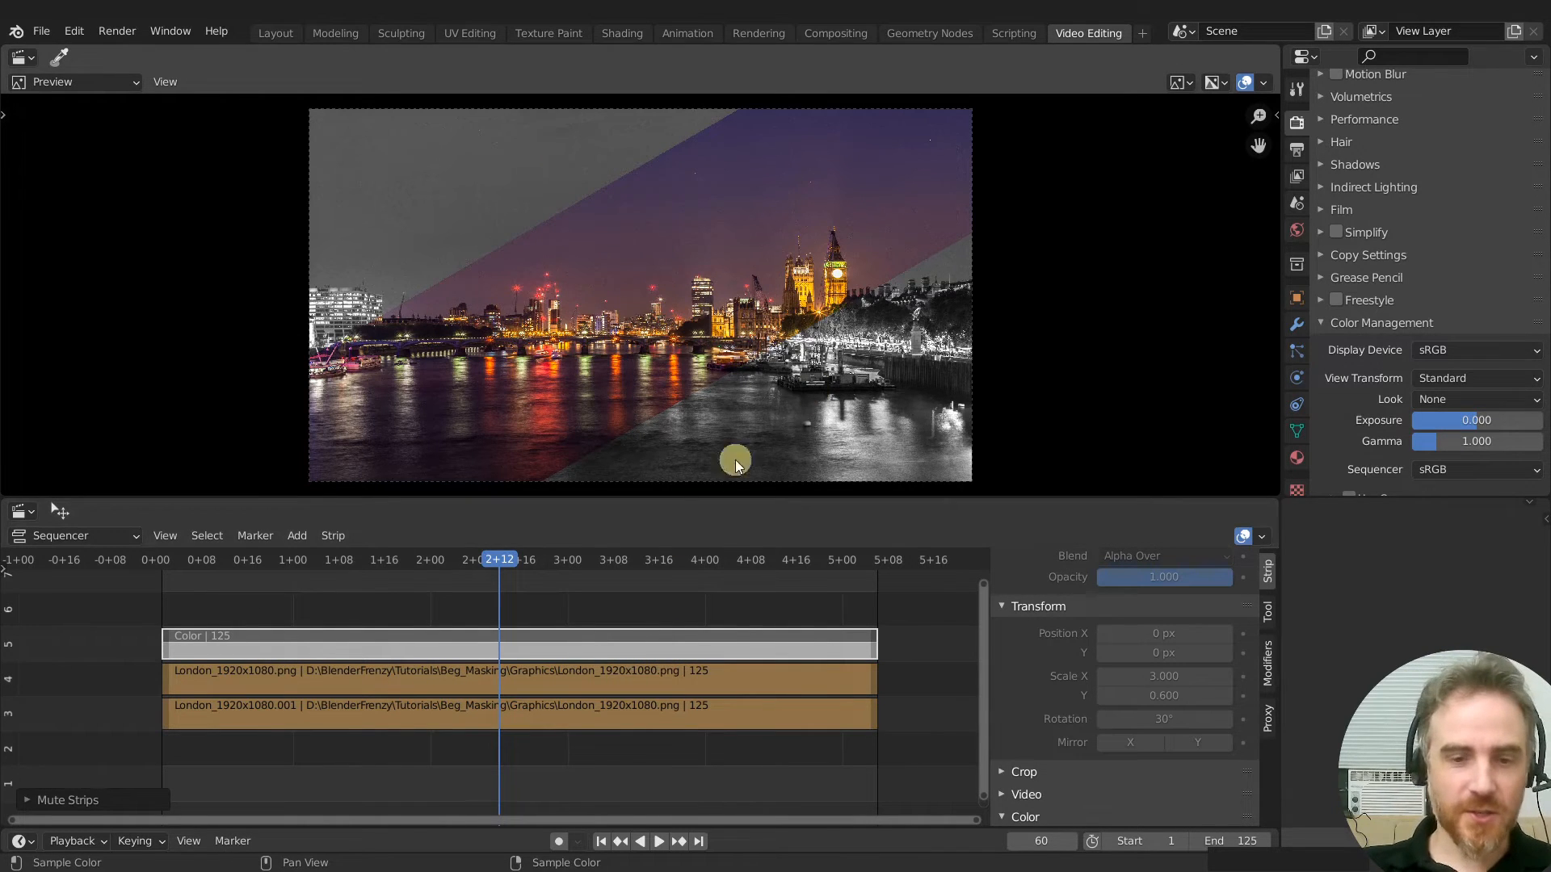
{"action": "left_click", "coordinate": [601, 841]}
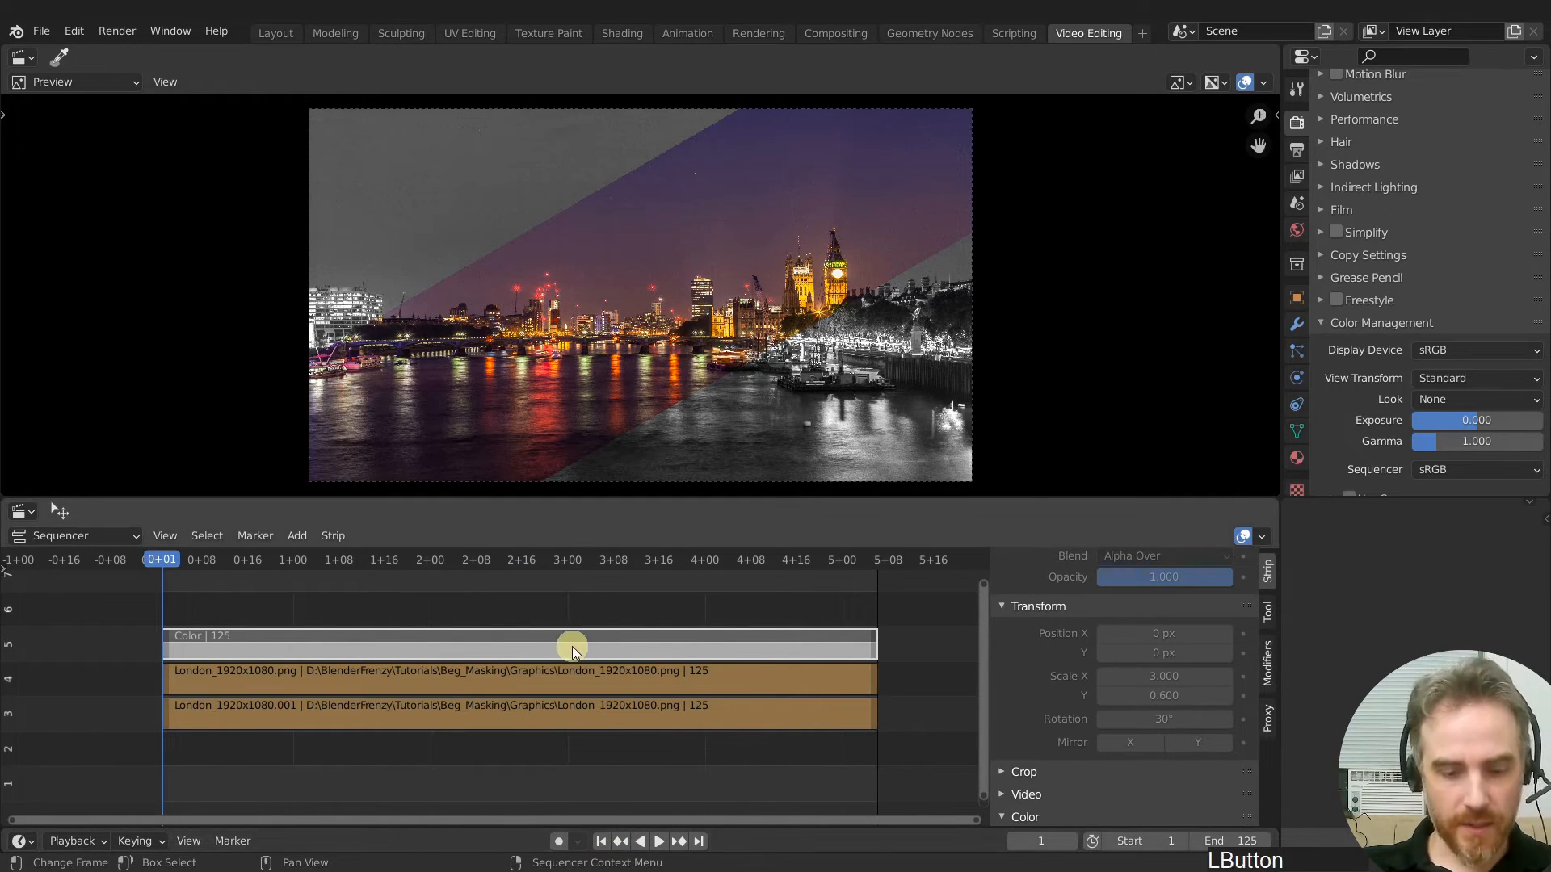
Unmute the white color strip, set its Y position to 145 px and keyframe it on the first frame
{"action": "key", "text": "alt+h"}
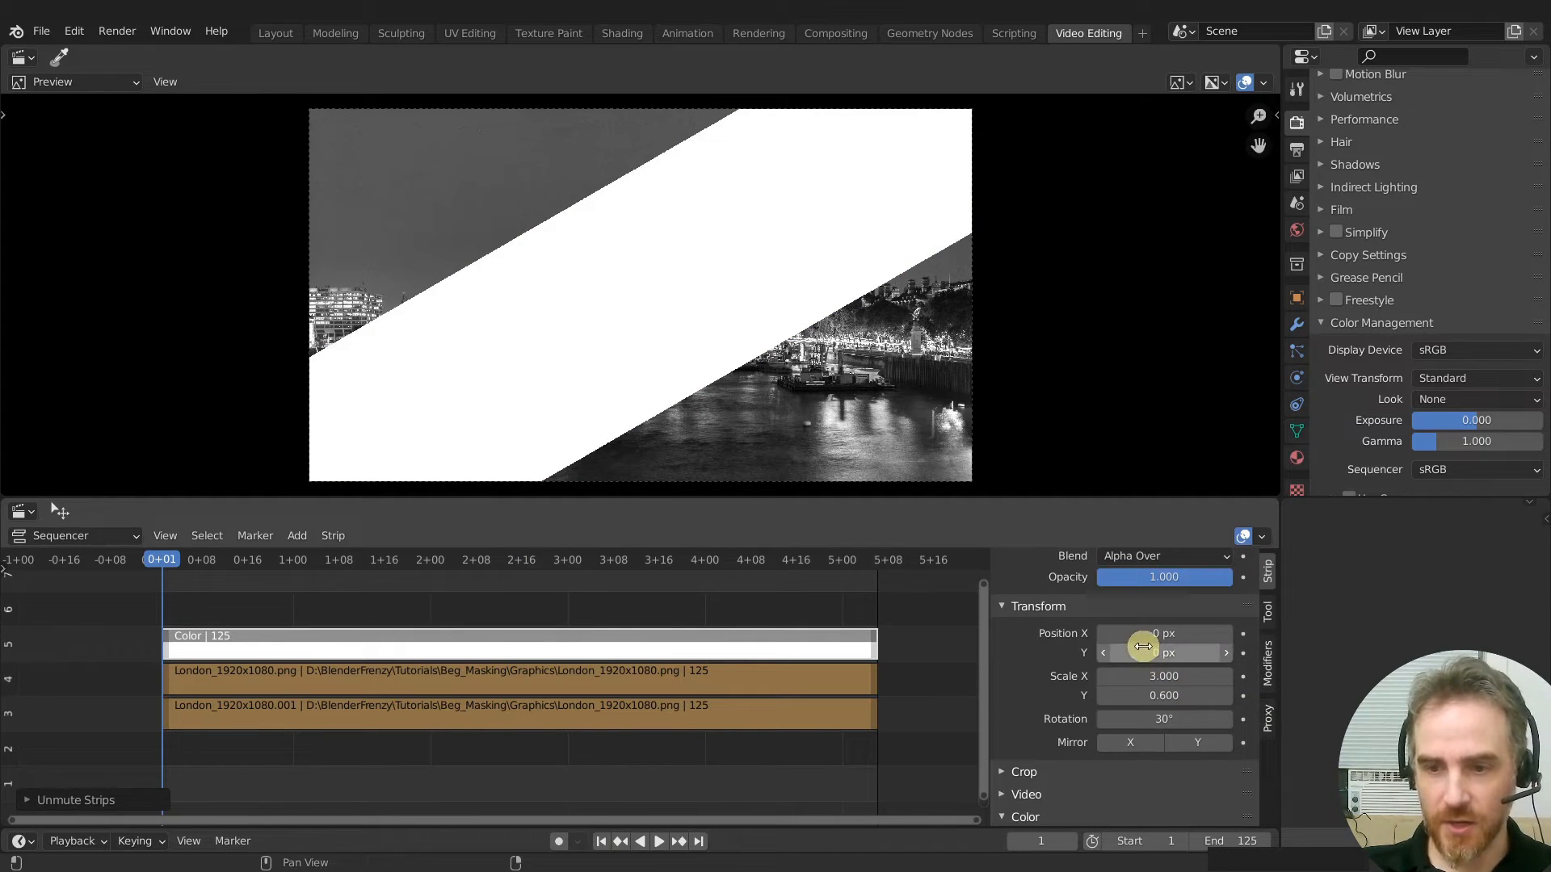
{"action": "left_click_drag", "start_coordinate": [1180, 650], "coordinate": [1289, 634]}
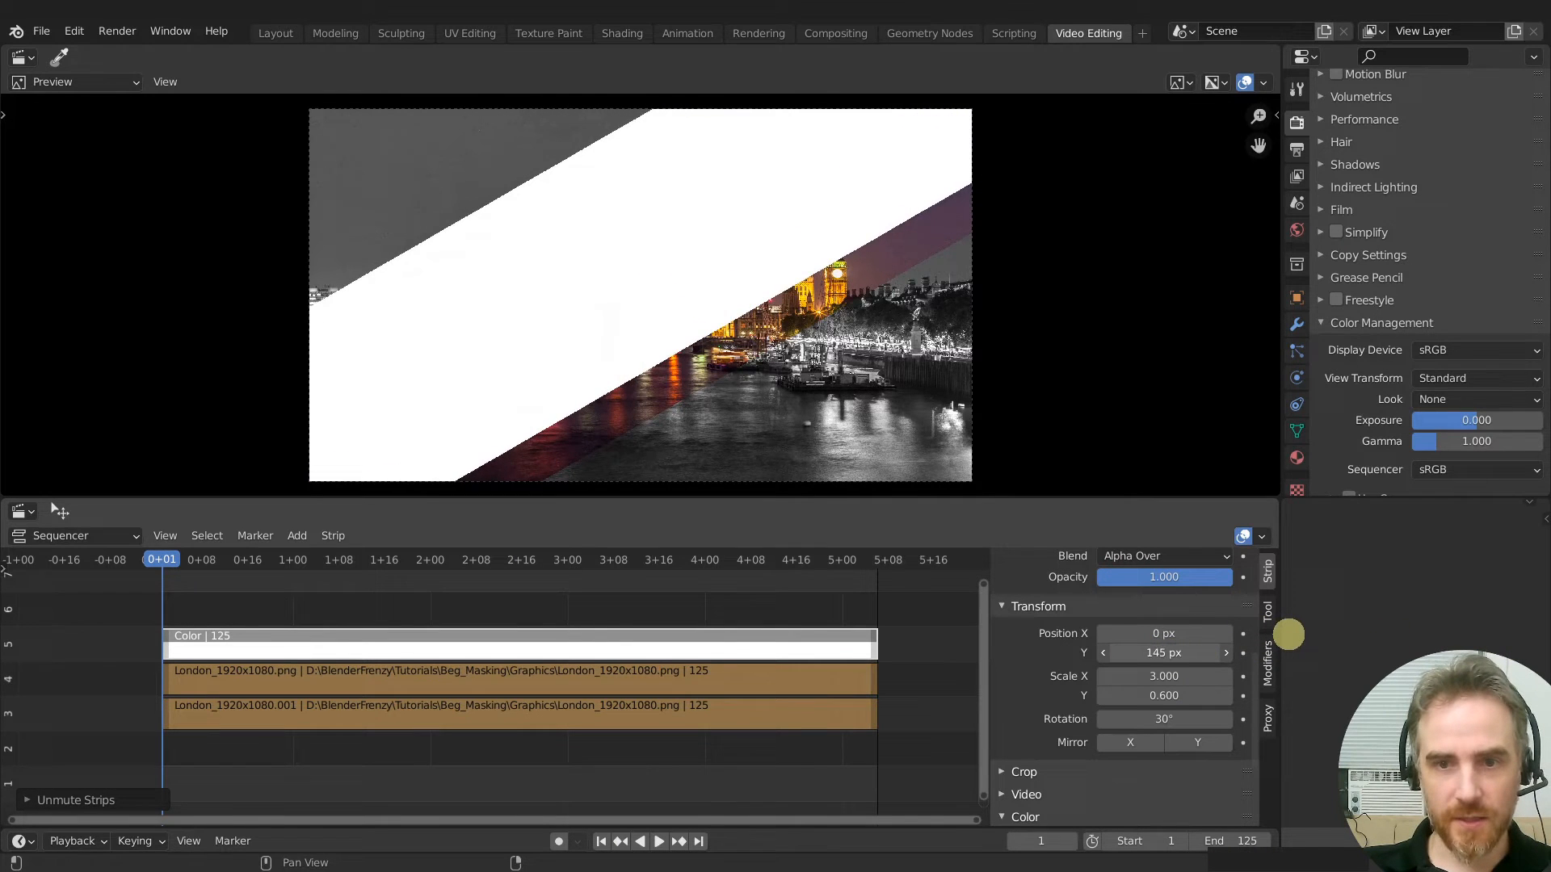
{"action": "left_click", "coordinate": [1156, 652]}
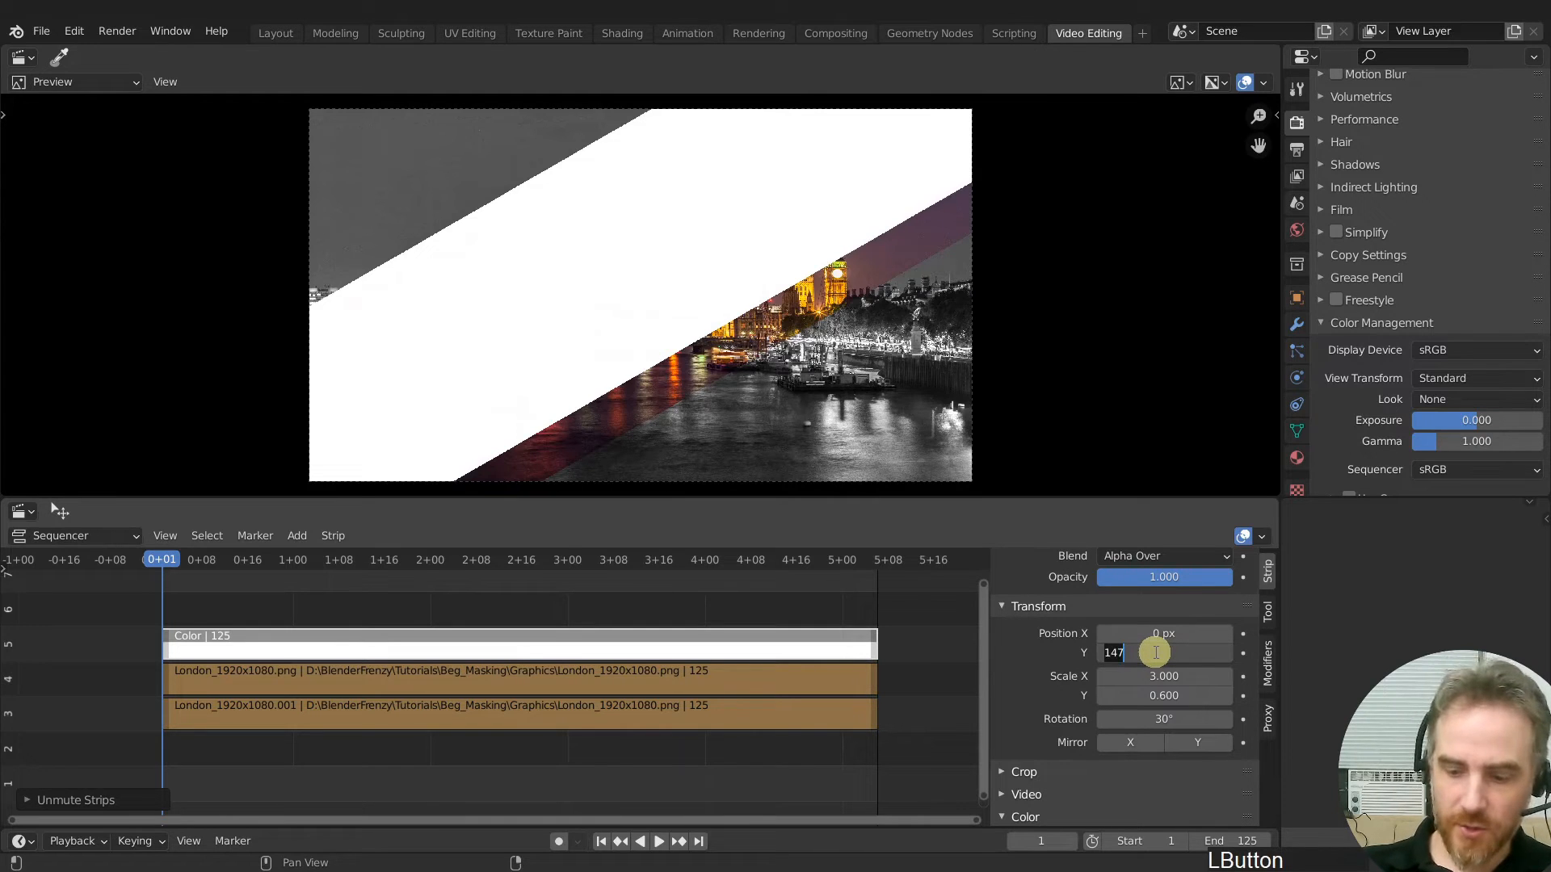
{"action": "type", "text": "145"}
{"action": "key", "text": "Return"}
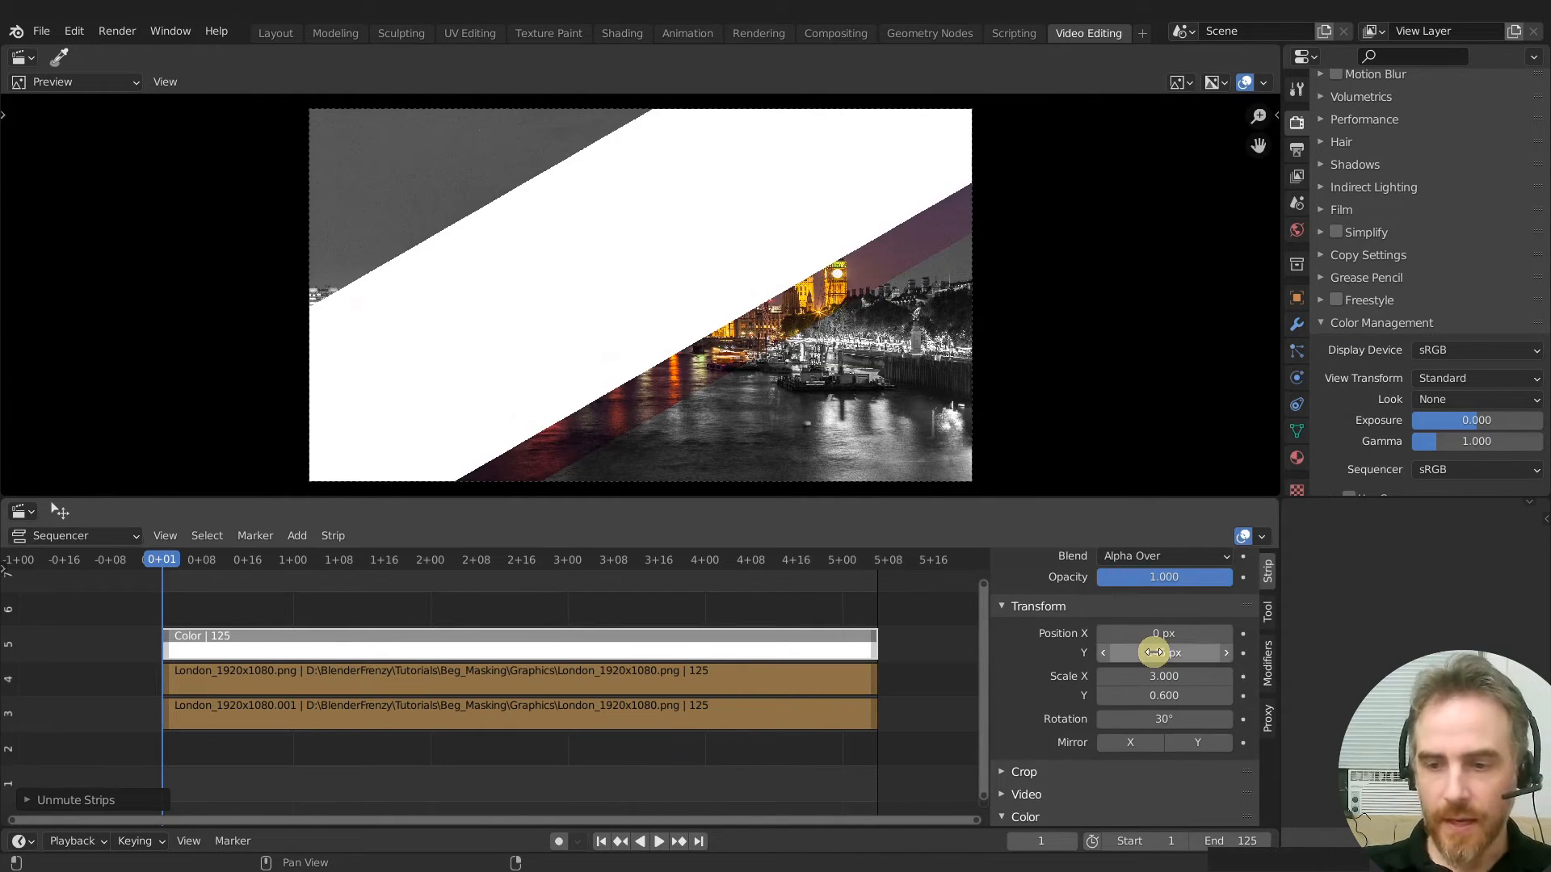
{"action": "left_click", "coordinate": [1243, 654]}
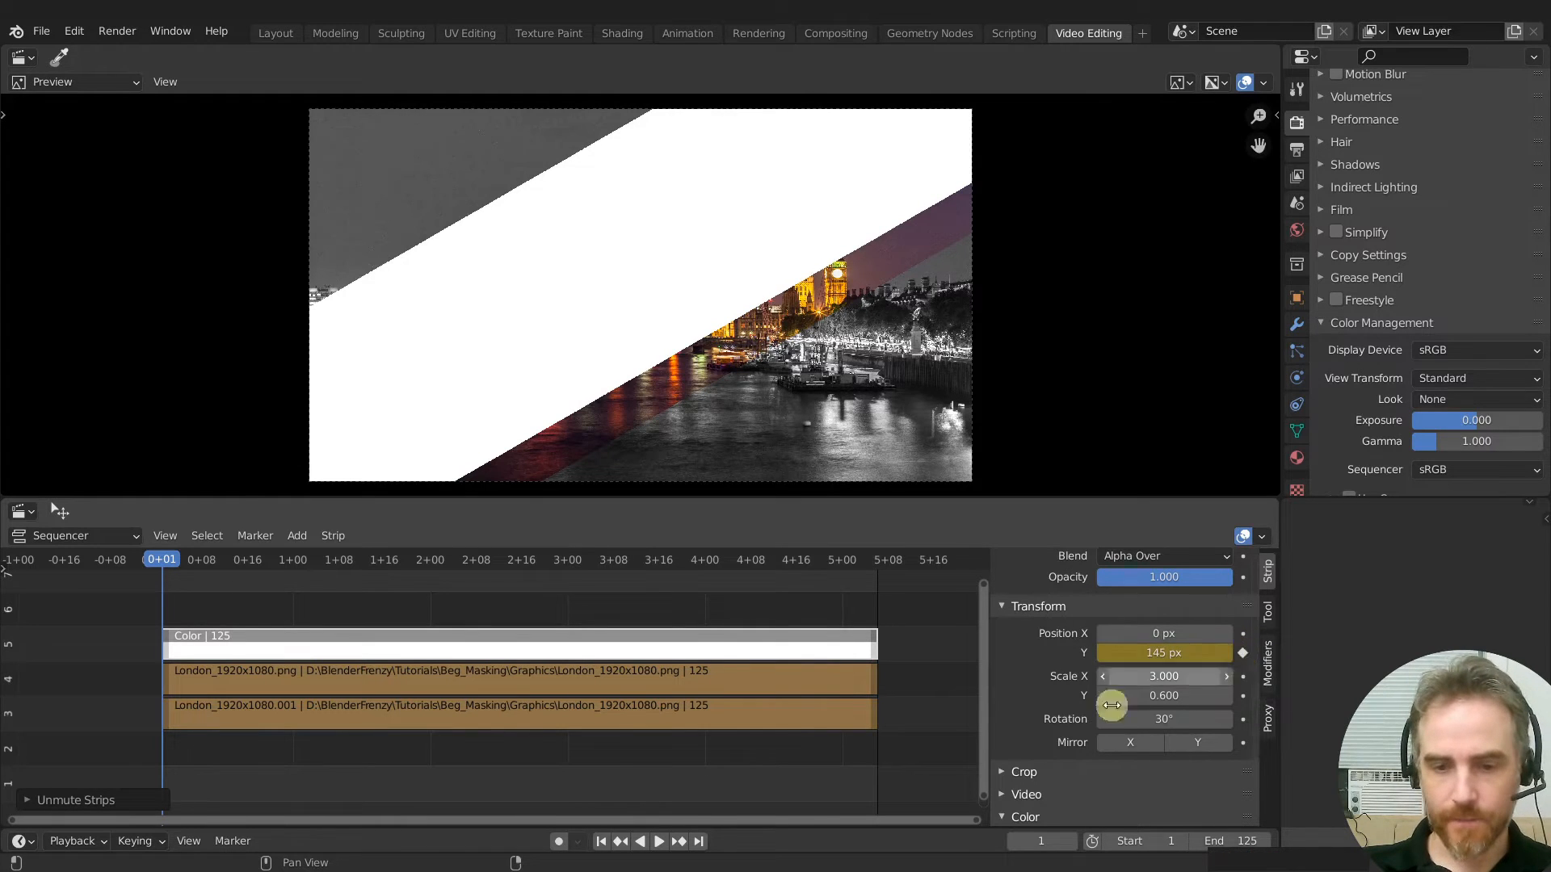
On the last frame, set the color strip's Y position to -310 px and keyframe it
{"action": "left_click", "coordinate": [700, 842]}
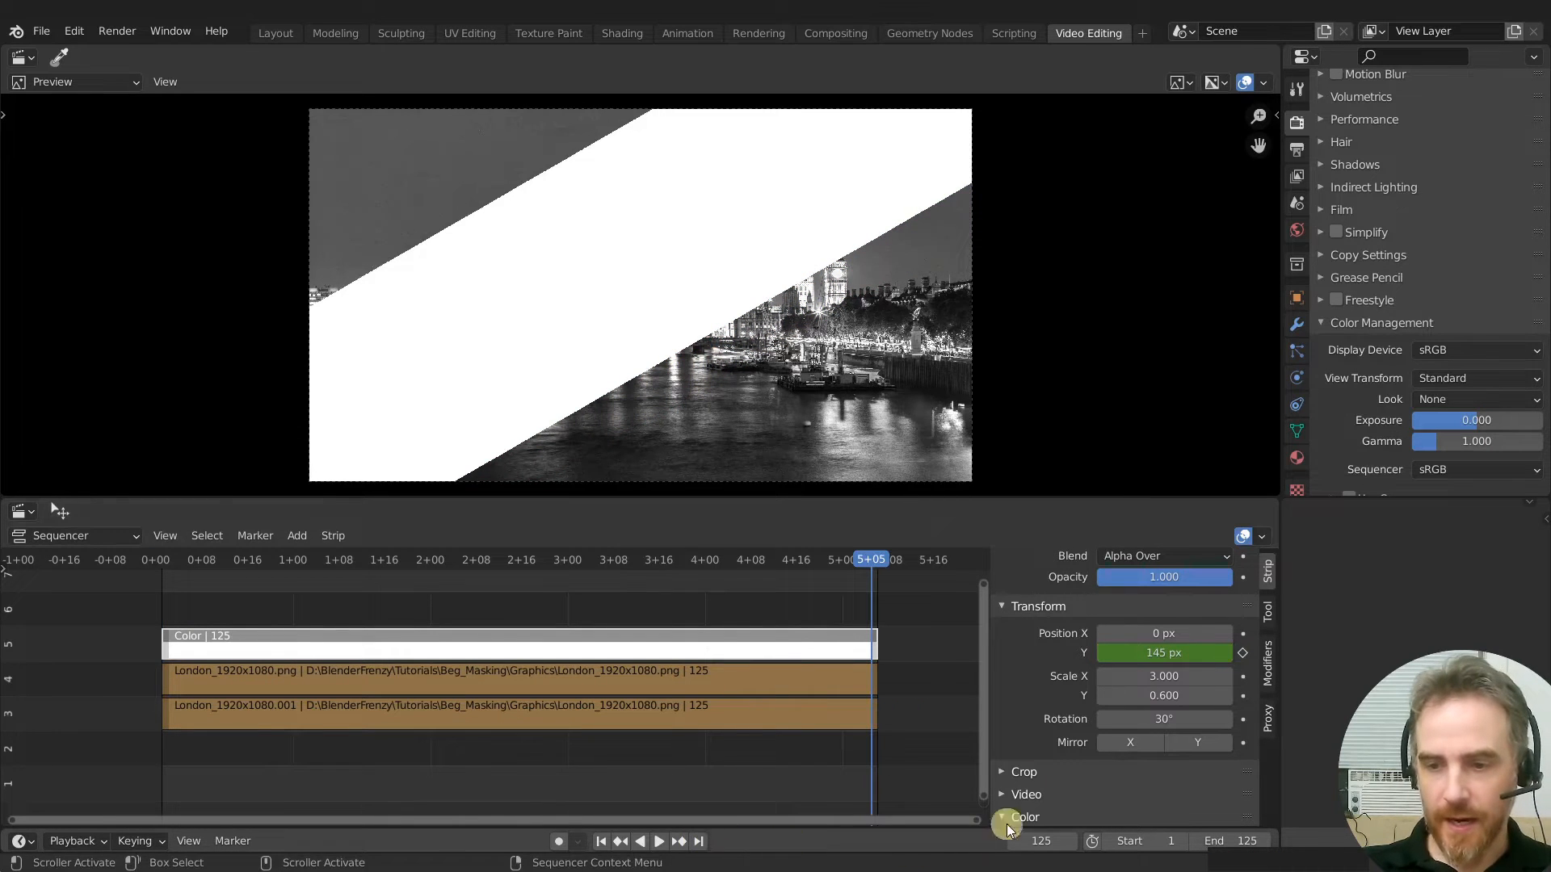
{"action": "left_click_drag", "start_coordinate": [1163, 653], "coordinate": [799, 671]}
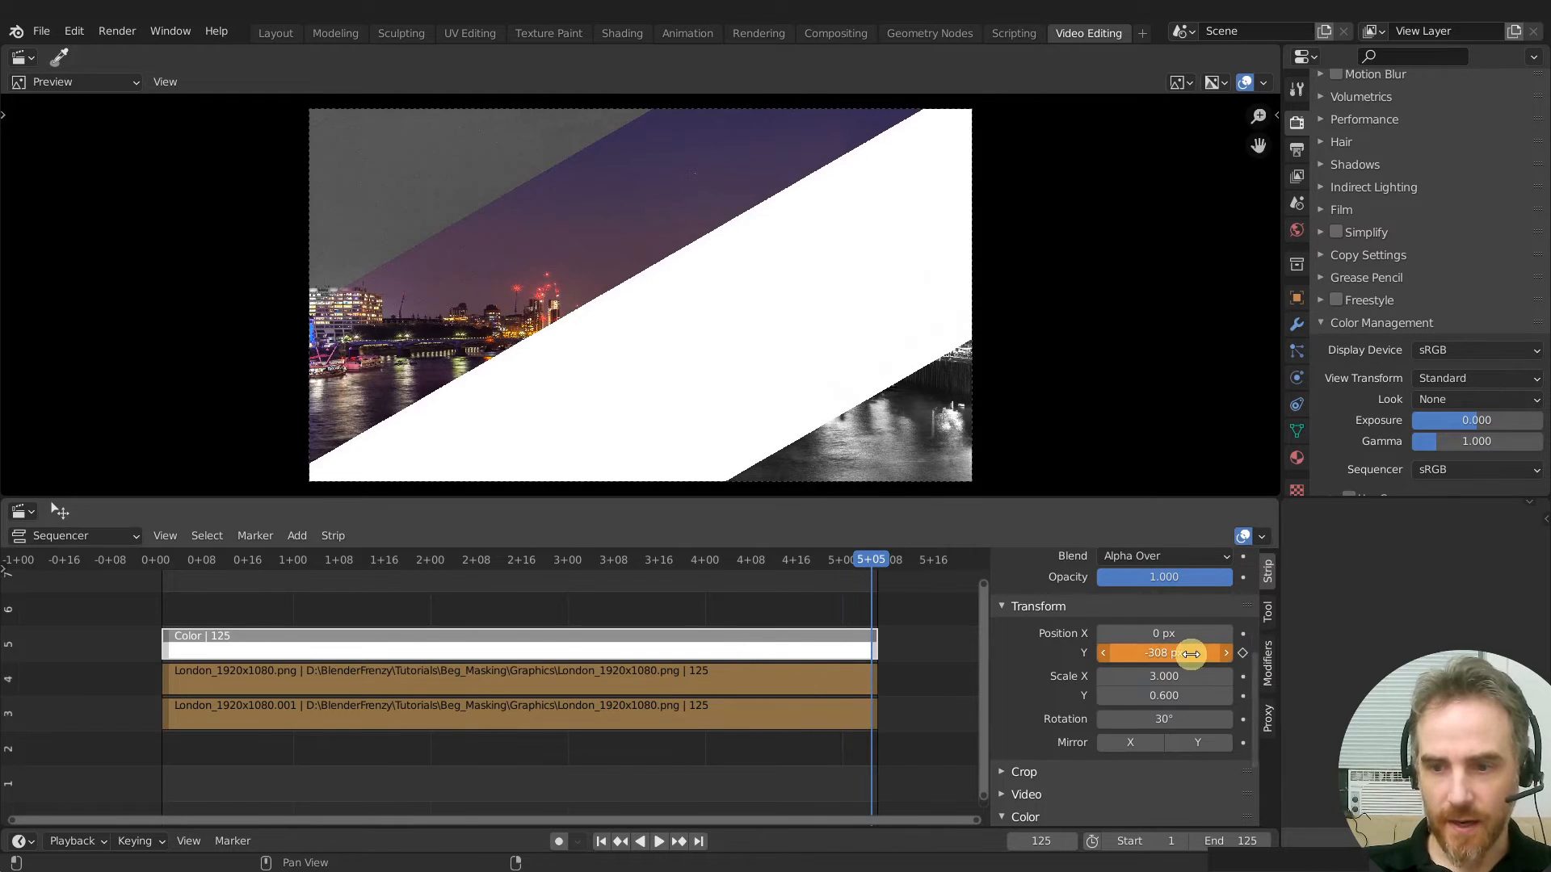
{"action": "left_click", "coordinate": [1185, 653]}
{"action": "type", "text": "-"}
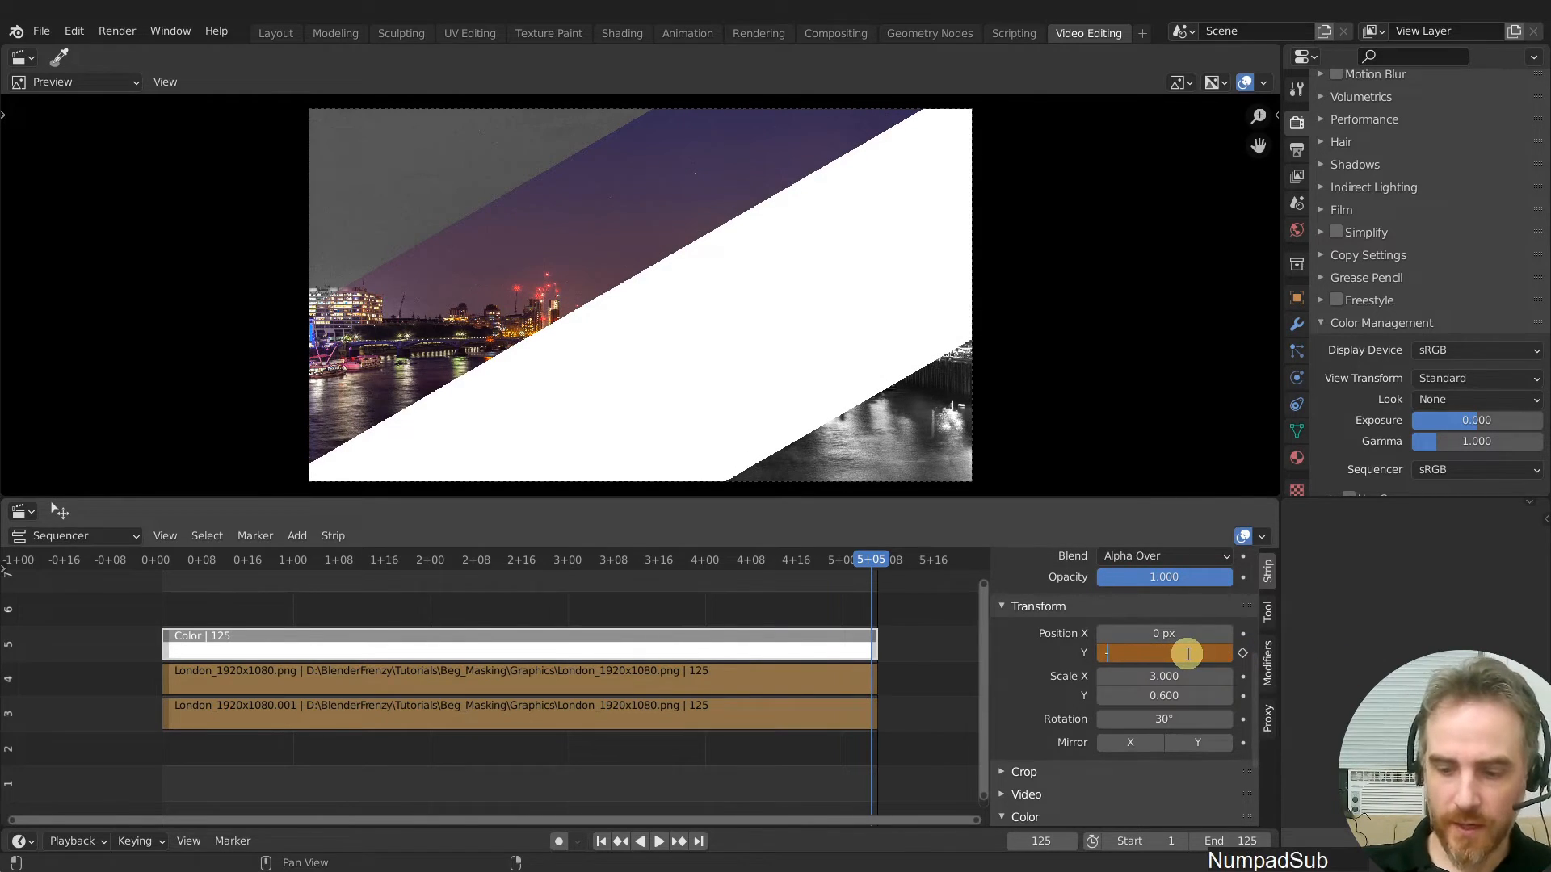
{"action": "type", "text": "310"}
{"action": "key", "text": "Return"}
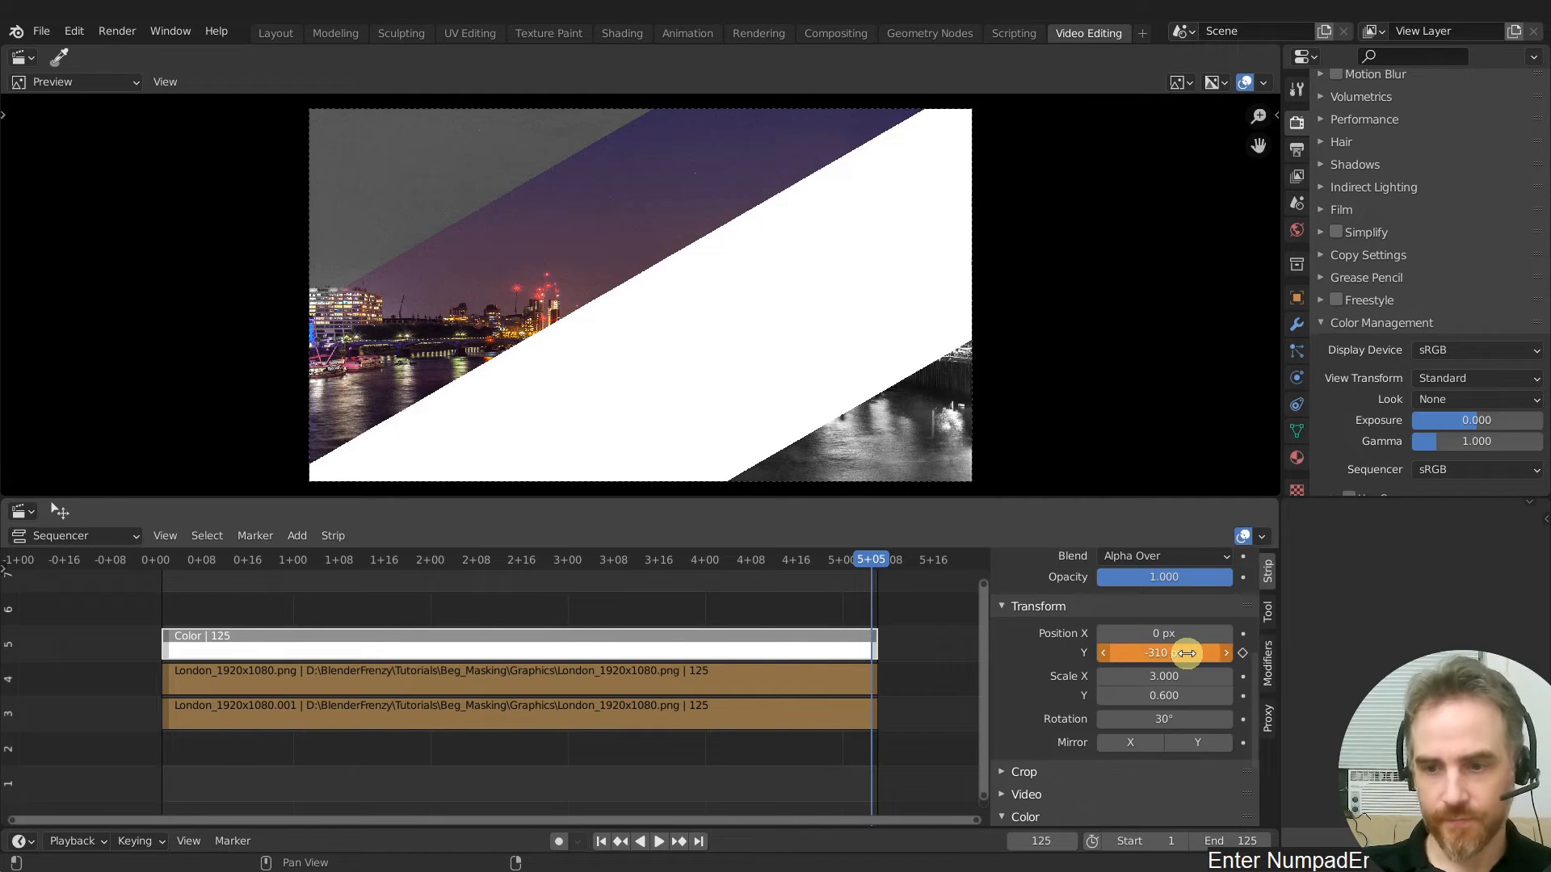
{"action": "left_click", "coordinate": [1242, 653]}
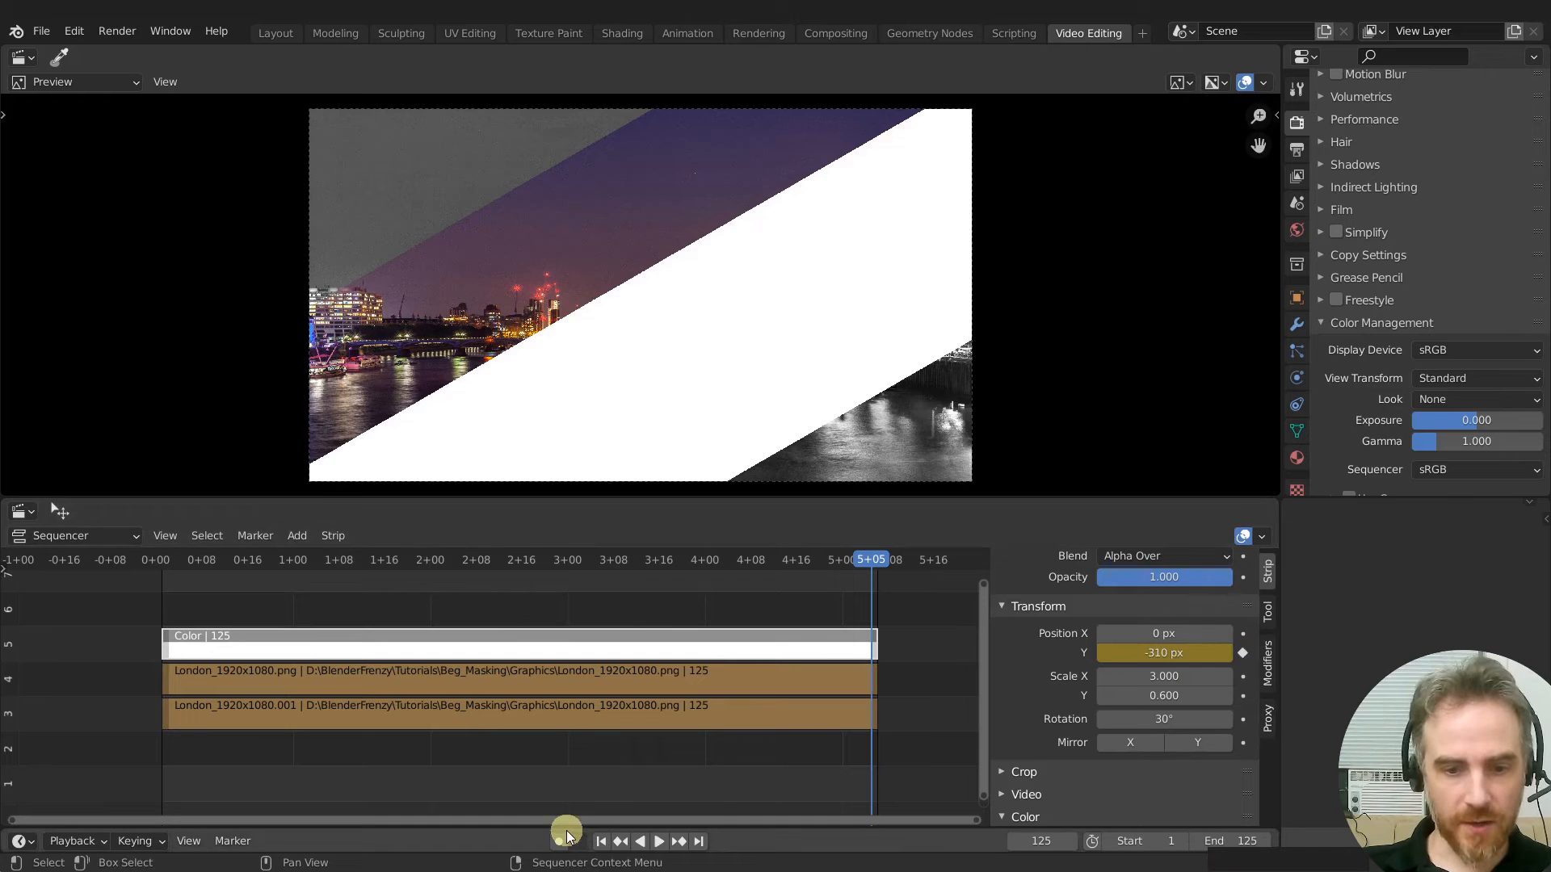
Enlarge the timeline area to inspect the color strip's keyframes and shrink it back
{"action": "left_click_drag", "start_coordinate": [568, 828], "coordinate": [609, 741]}
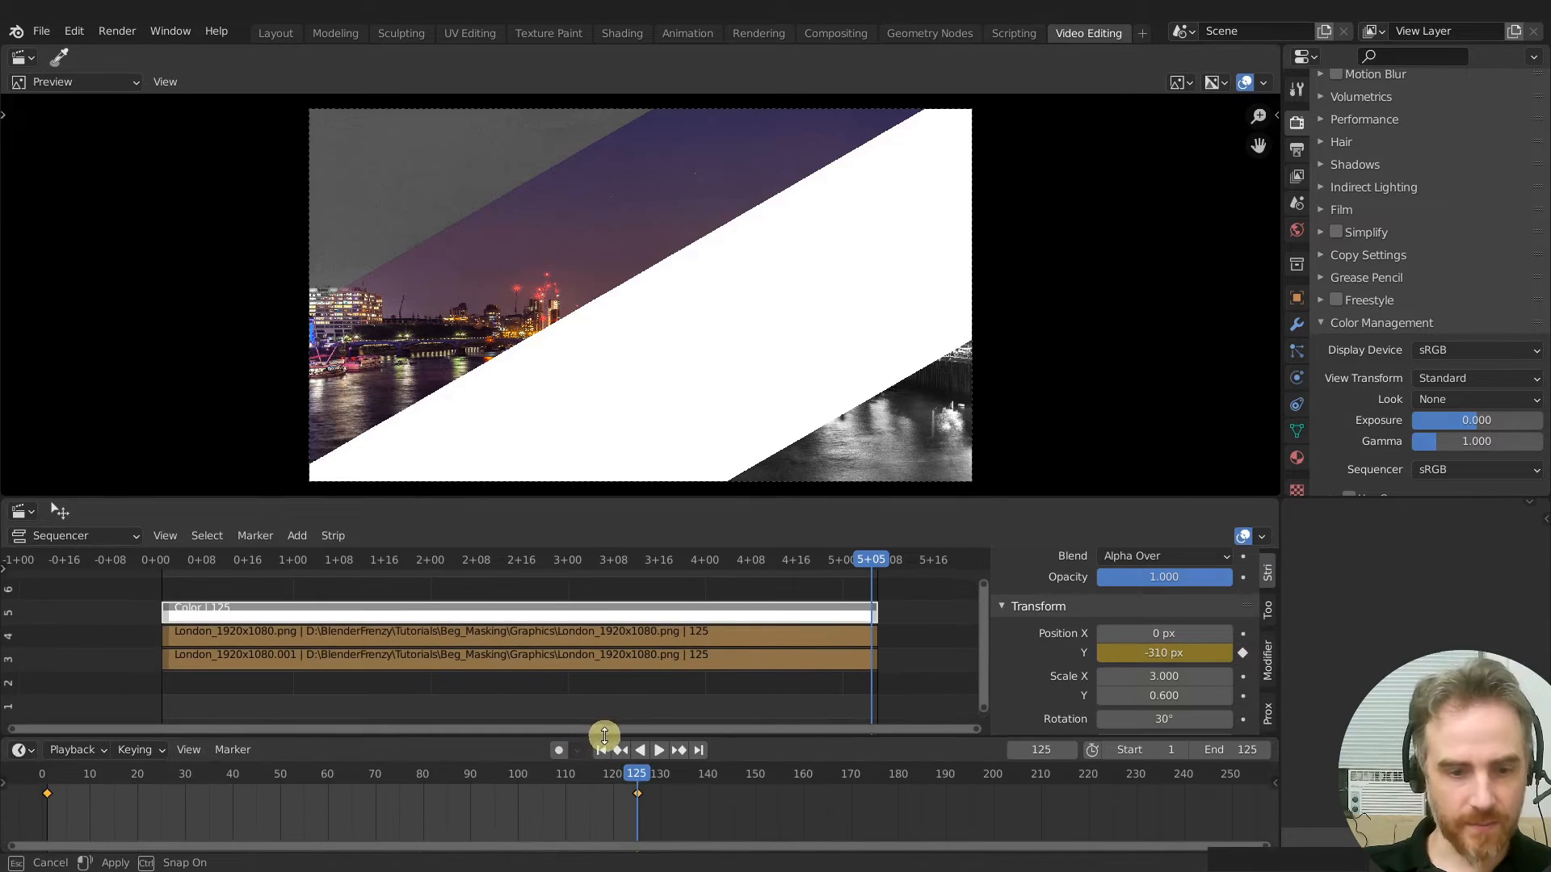
{"action": "middle_click_drag", "start_coordinate": [471, 812], "coordinate": [717, 845]}
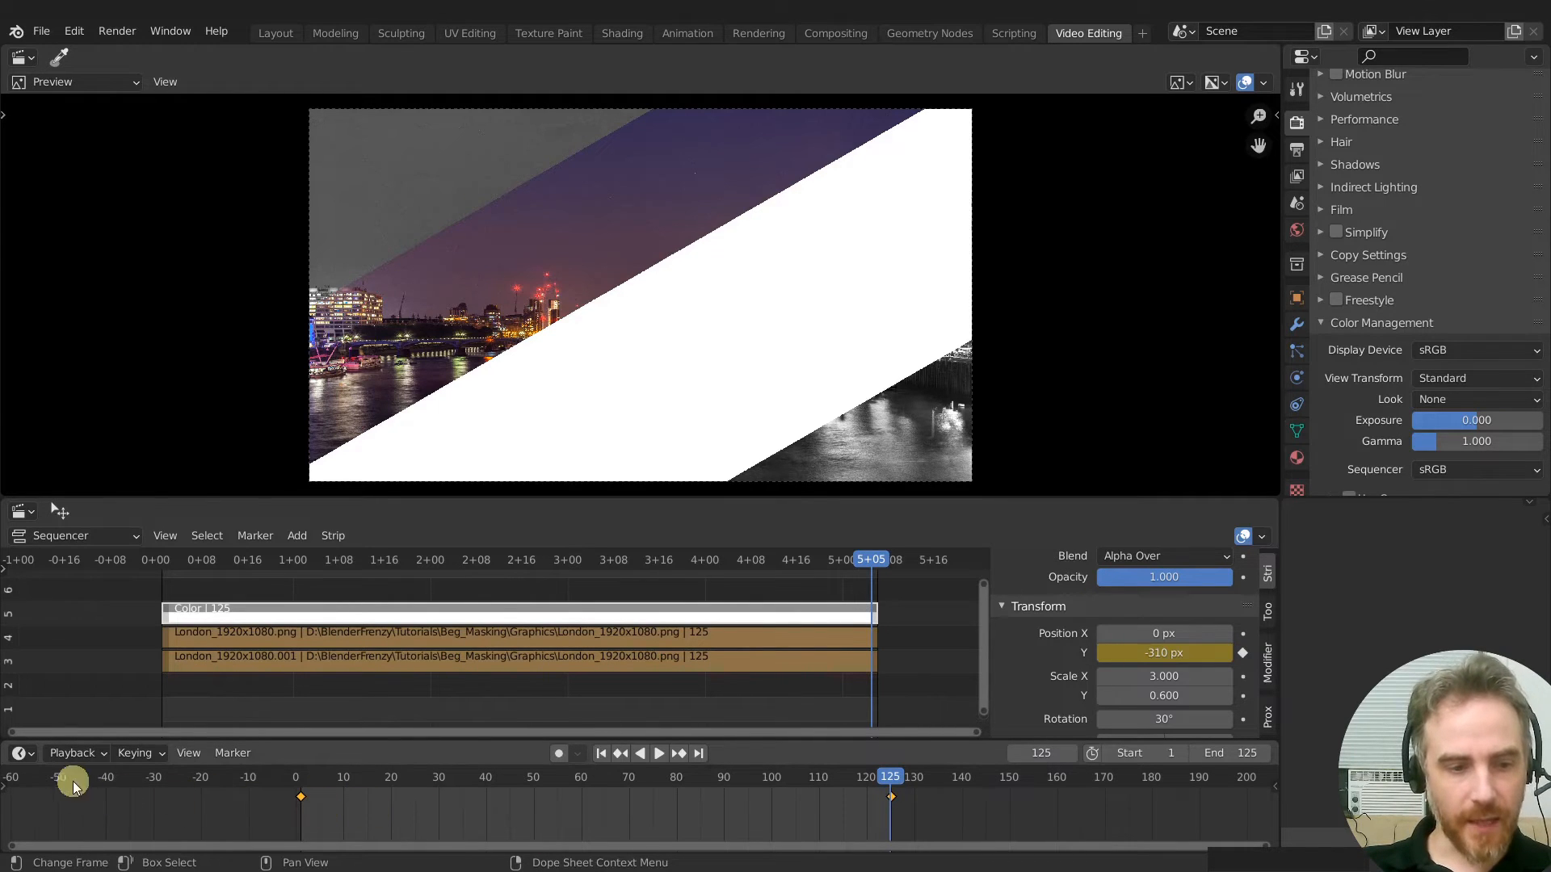
{"action": "left_click", "coordinate": [18, 757]}
{"action": "left_click", "coordinate": [19, 756]}
{"action": "left_click_drag", "start_coordinate": [425, 737], "coordinate": [437, 853]}
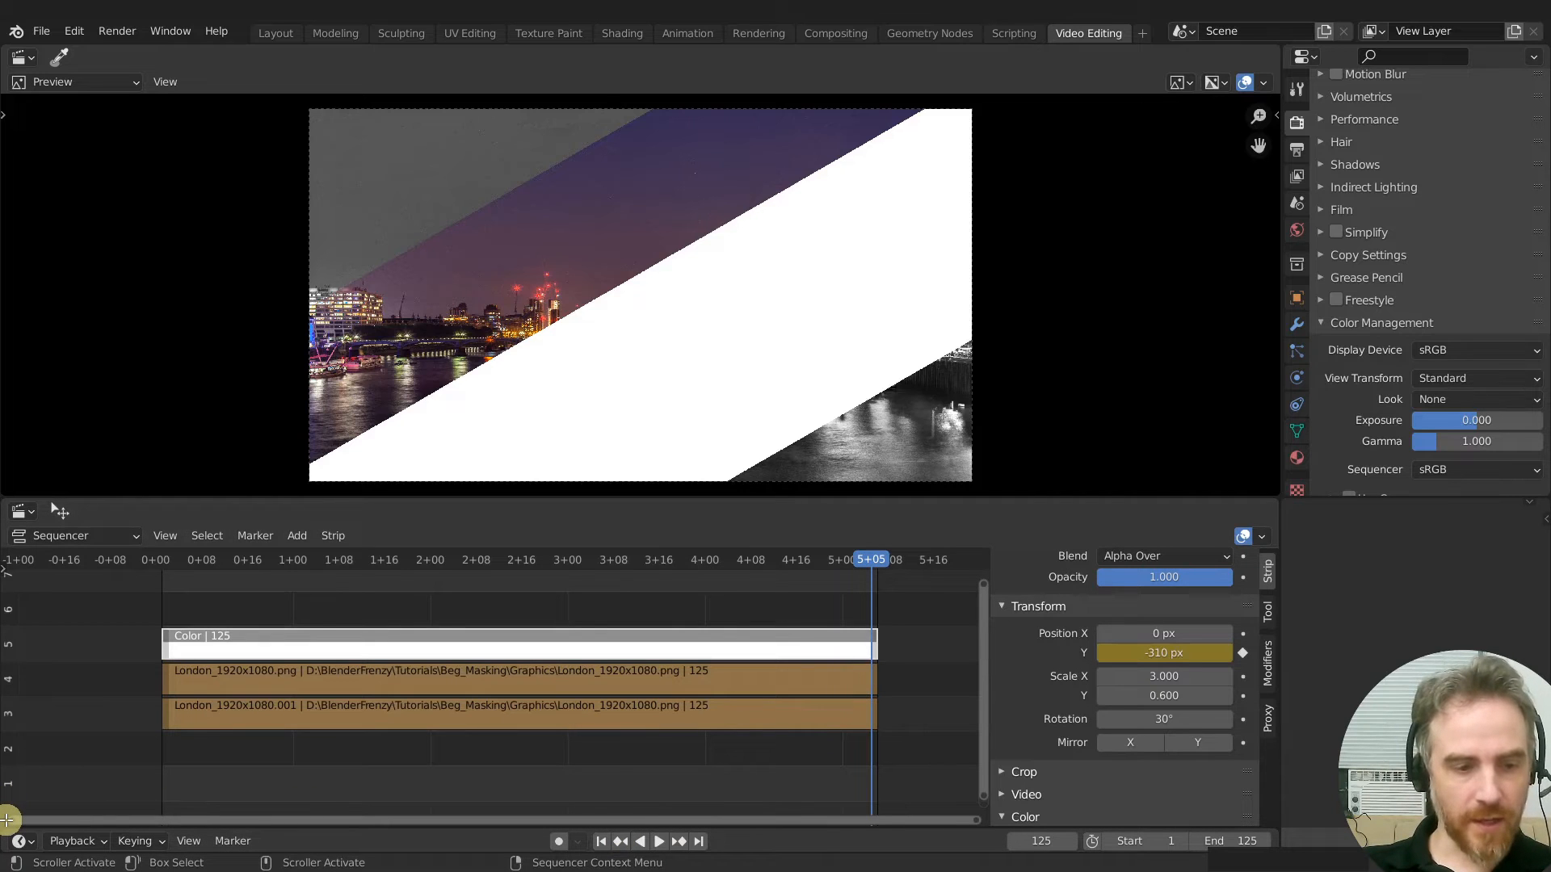
Split the sequencer area in two, refit the preview image and turn the new lower area into a Dope Sheet
{"action": "left_click_drag", "start_coordinate": [6, 819], "coordinate": [207, 675]}
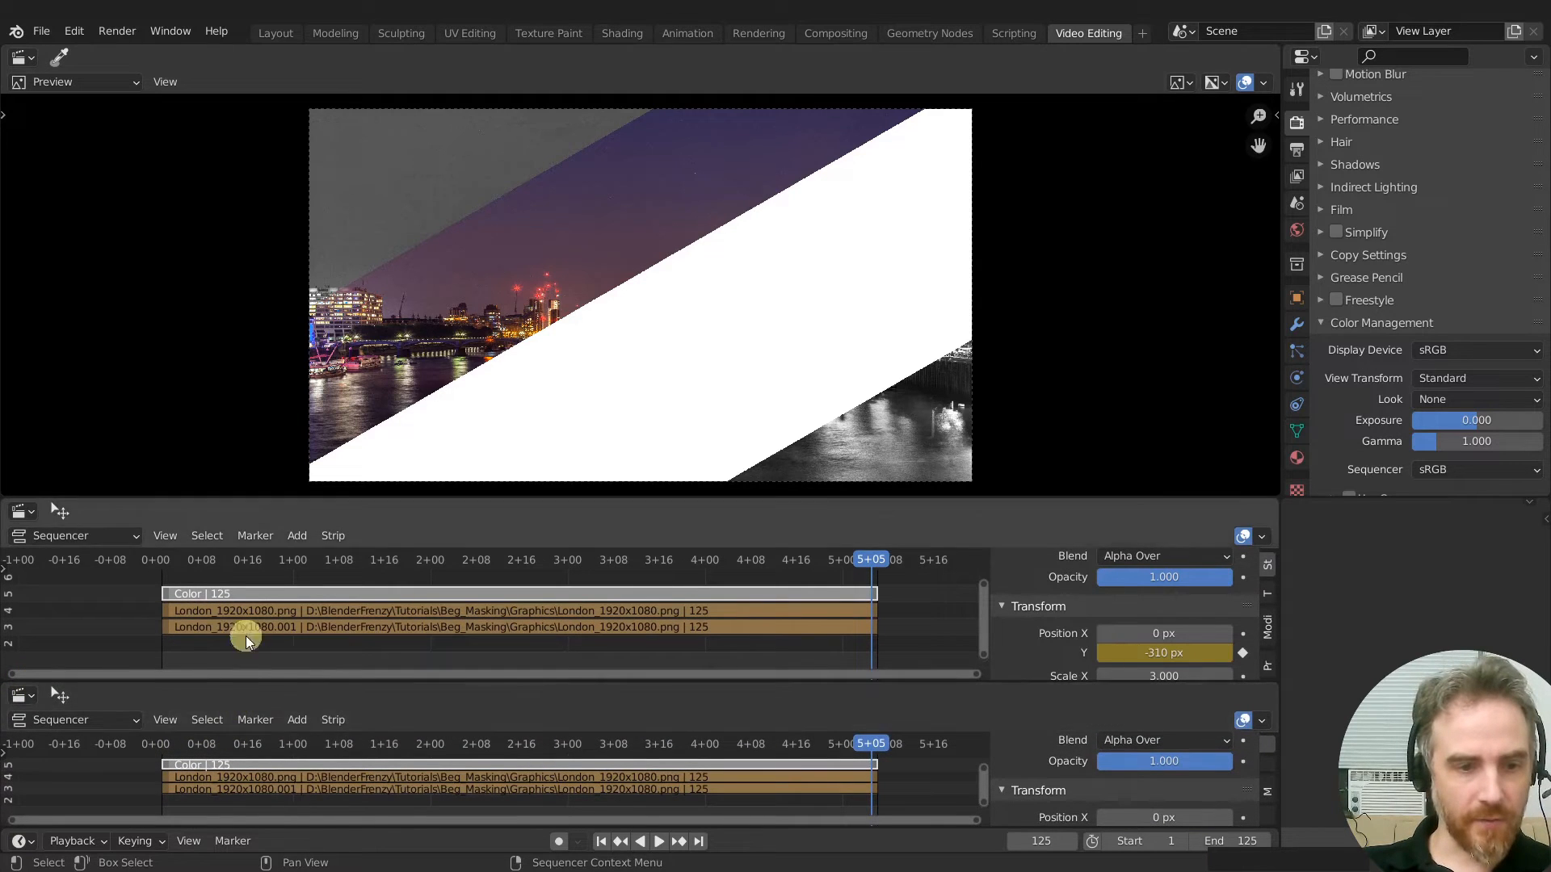
{"action": "left_click_drag", "start_coordinate": [300, 494], "coordinate": [311, 419]}
{"action": "key", "text": "Home"}
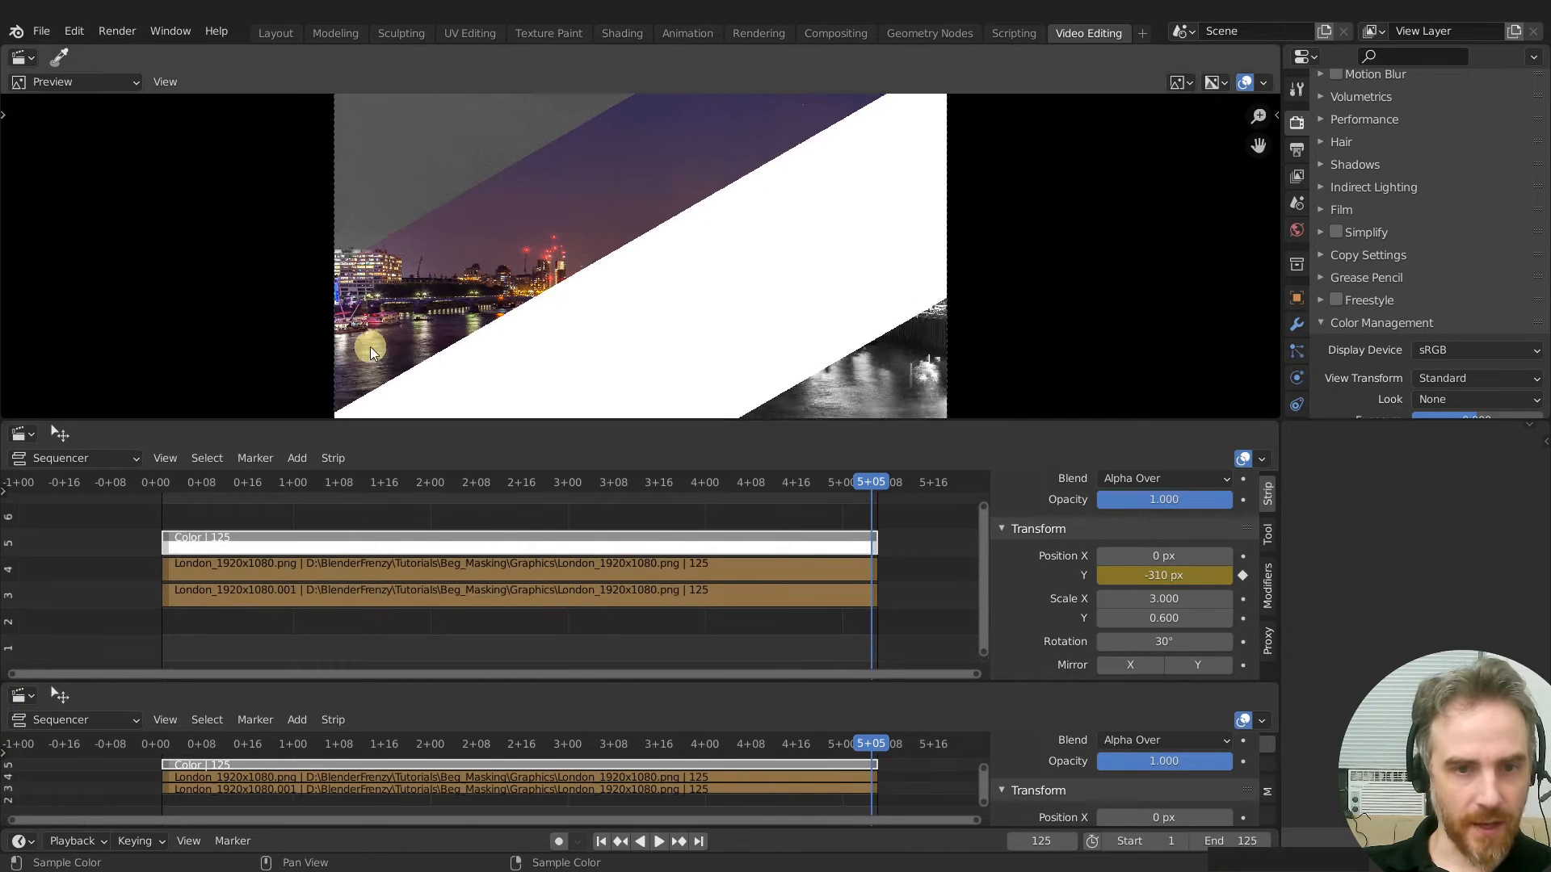
{"action": "left_click", "coordinate": [26, 697]}
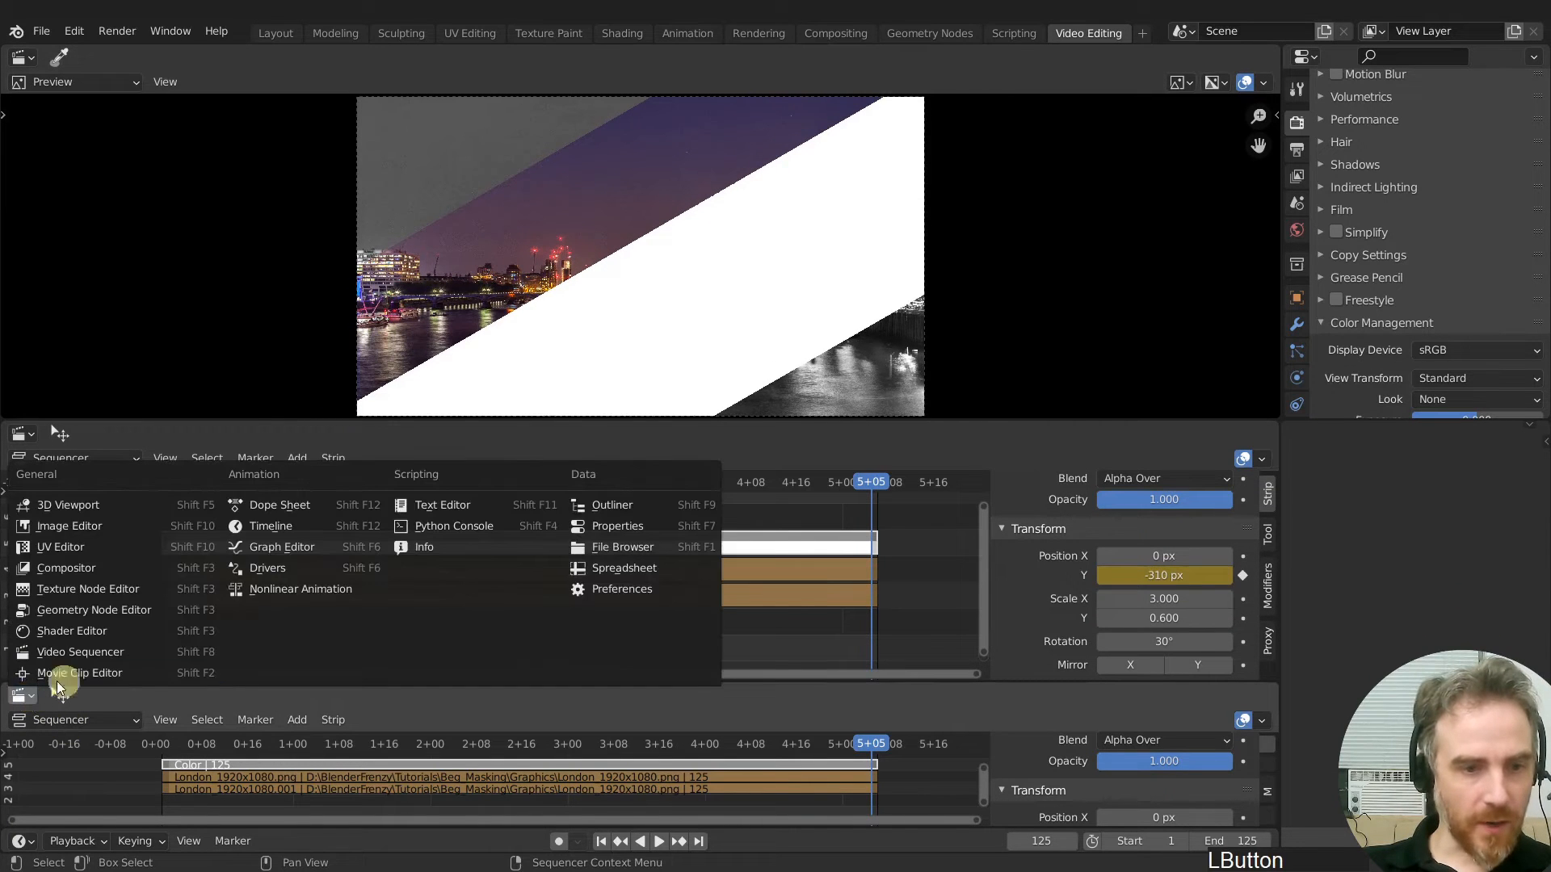
{"action": "left_click", "coordinate": [273, 502]}
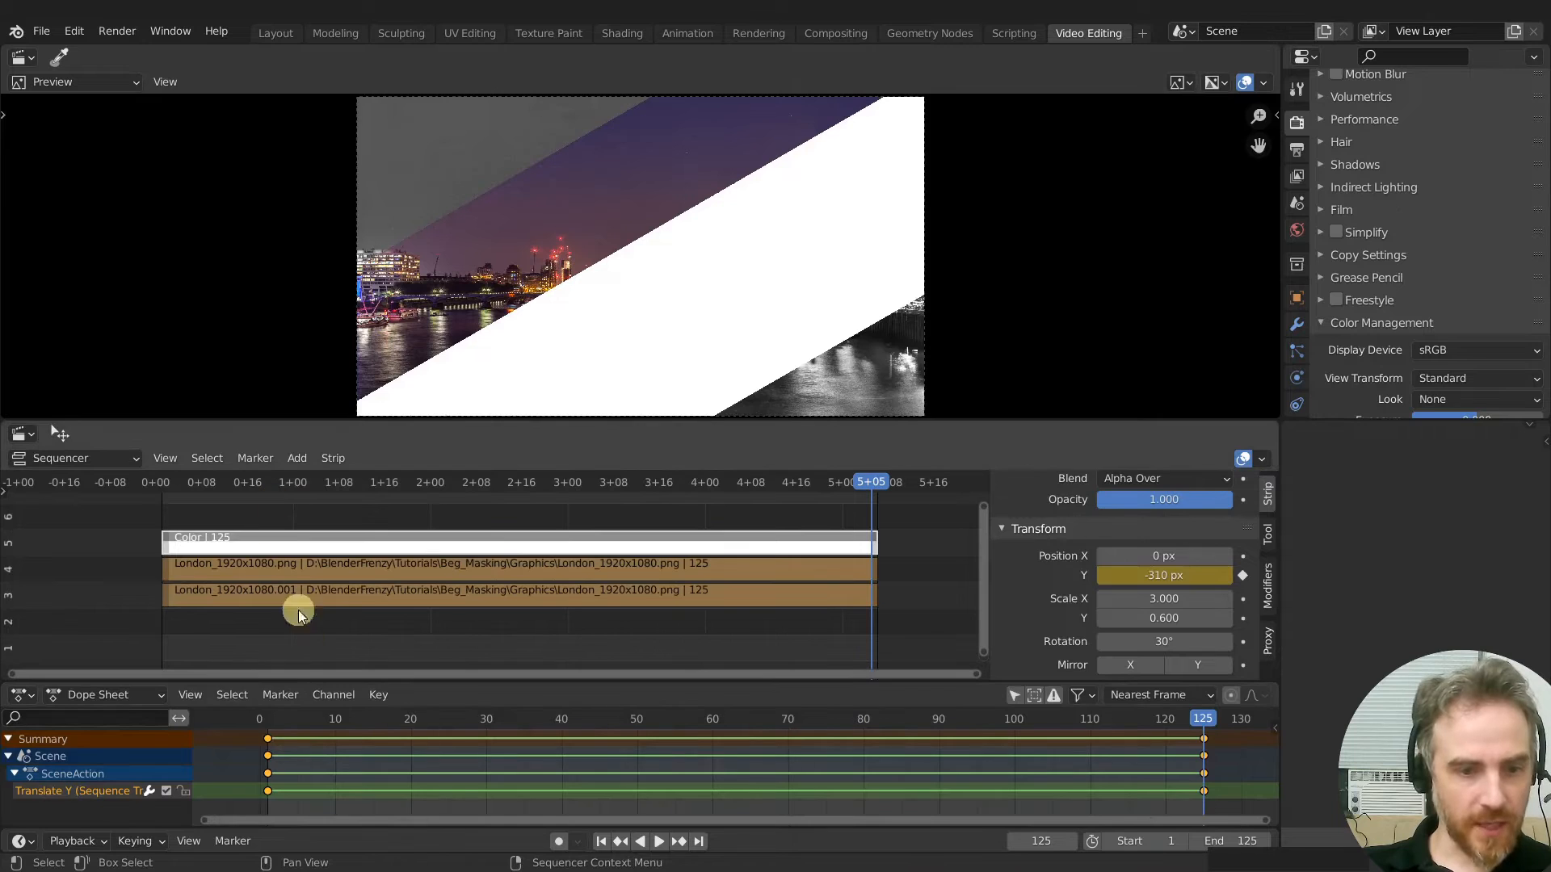
Collapse the Summary channel in the Dope Sheet and reduce the height of that area
{"action": "left_click", "coordinate": [9, 740]}
{"action": "left_click", "coordinate": [375, 696]}
{"action": "left_click_drag", "start_coordinate": [370, 681], "coordinate": [384, 721]}
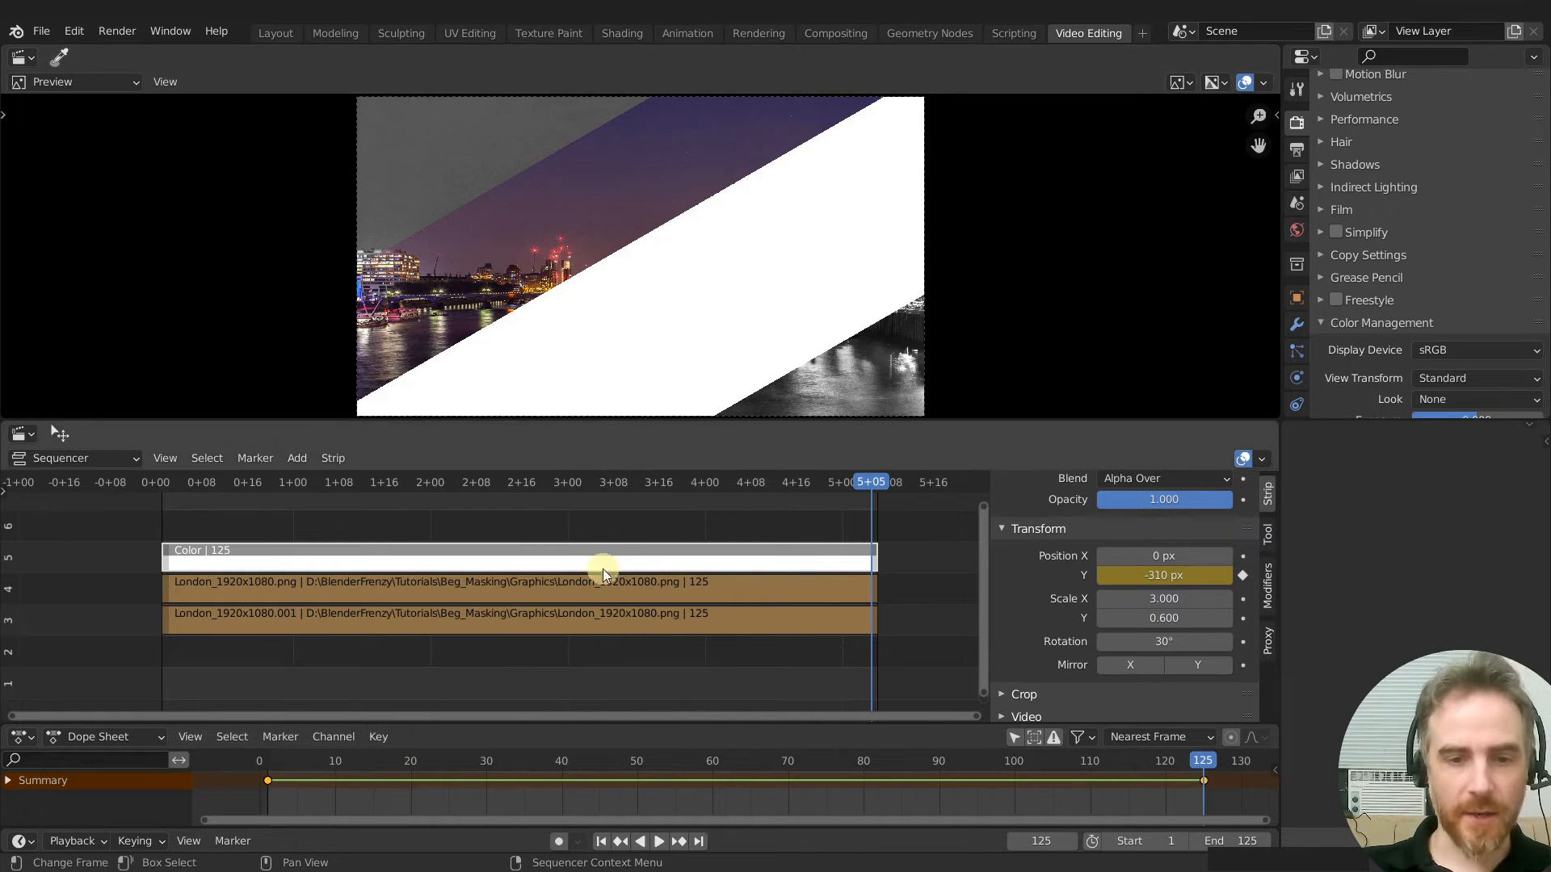
Play the animation, mute the color strip during playback, jump back to the start and stop
{"action": "key", "text": "space"}
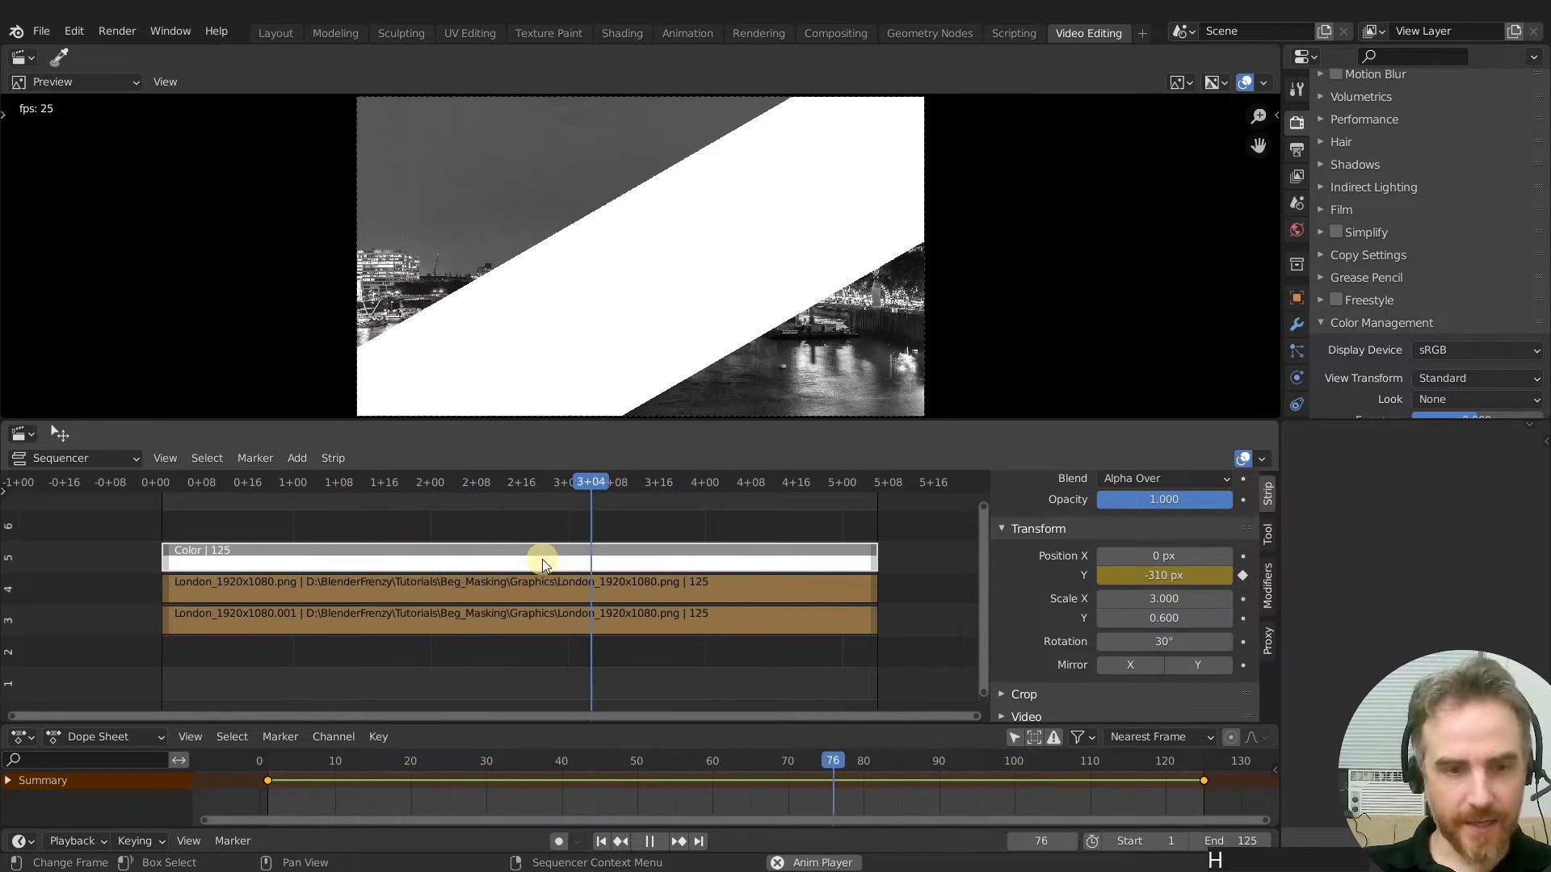
{"action": "key", "text": "h"}
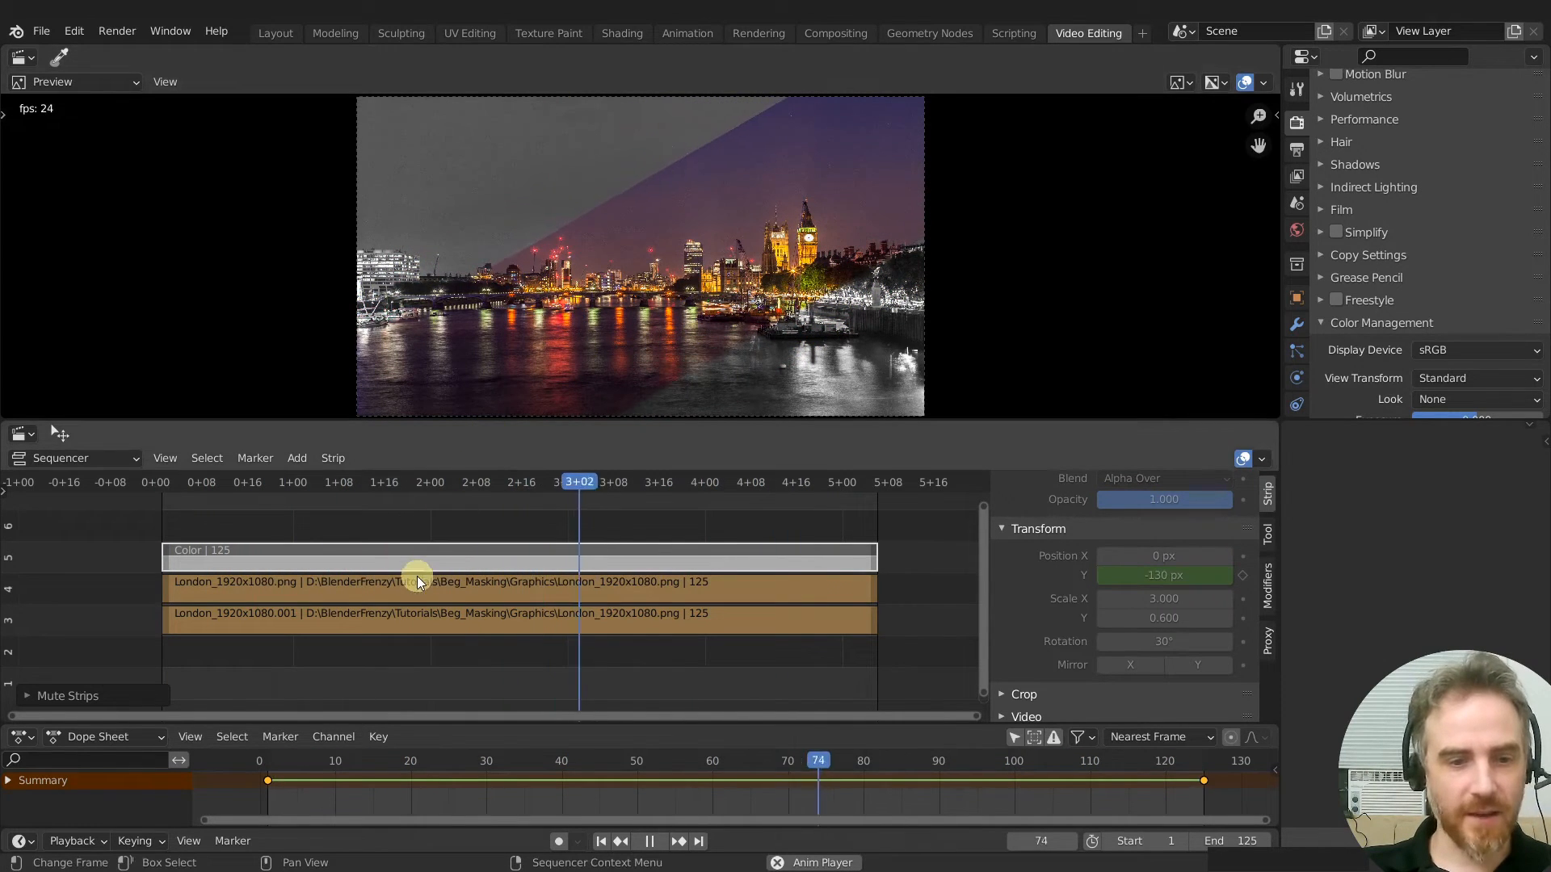
{"action": "key", "text": "shift+Left"}
{"action": "key", "text": "space"}
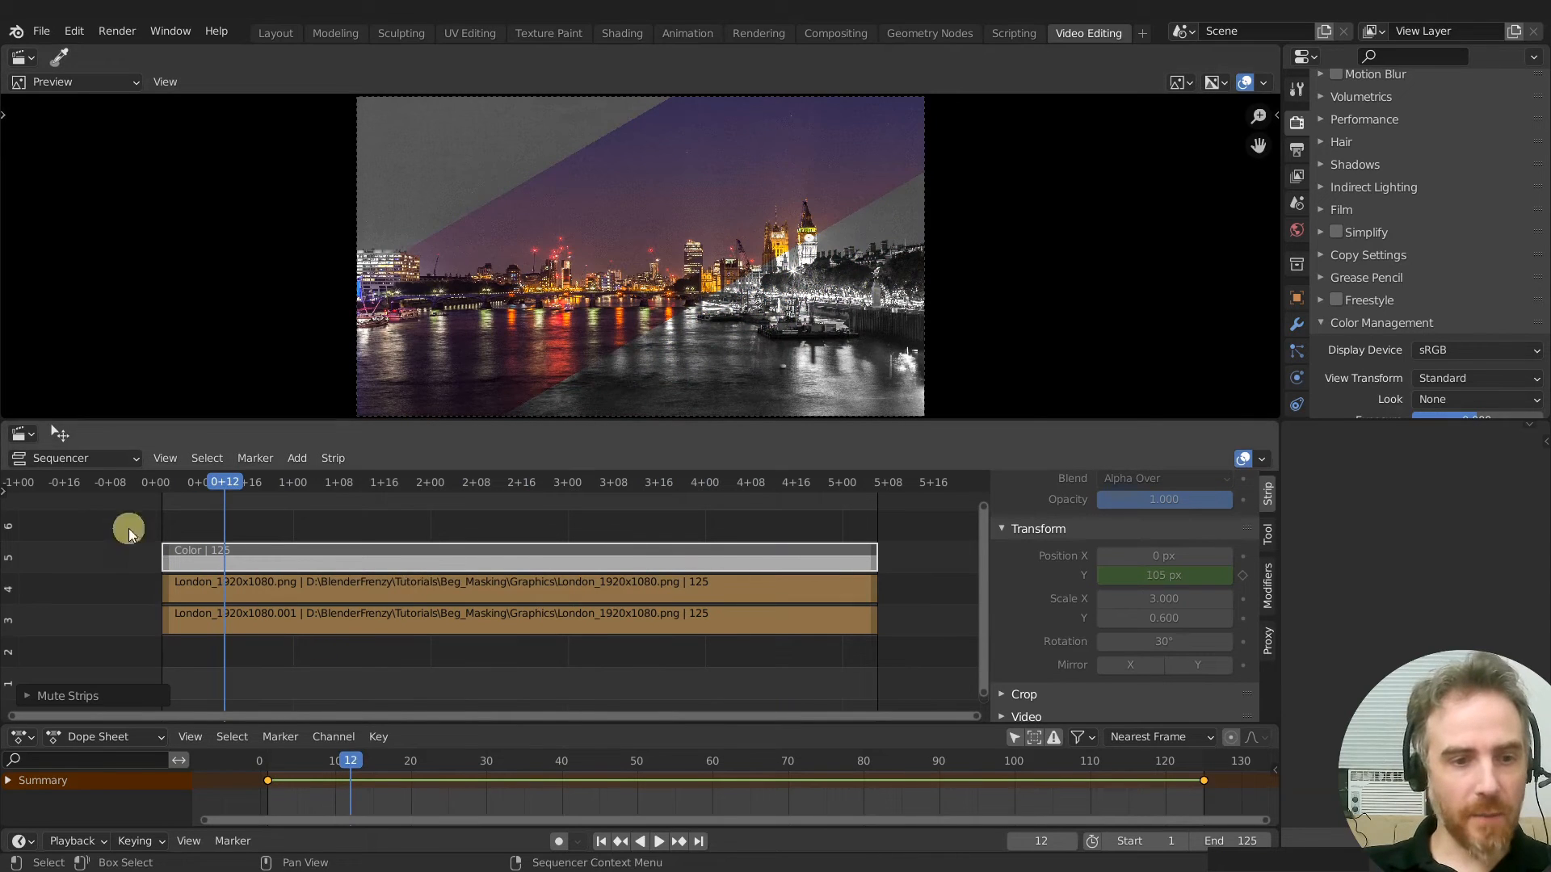
Group all three strips into a meta strip and return the playhead to the first frame
{"action": "key", "text": "a"}
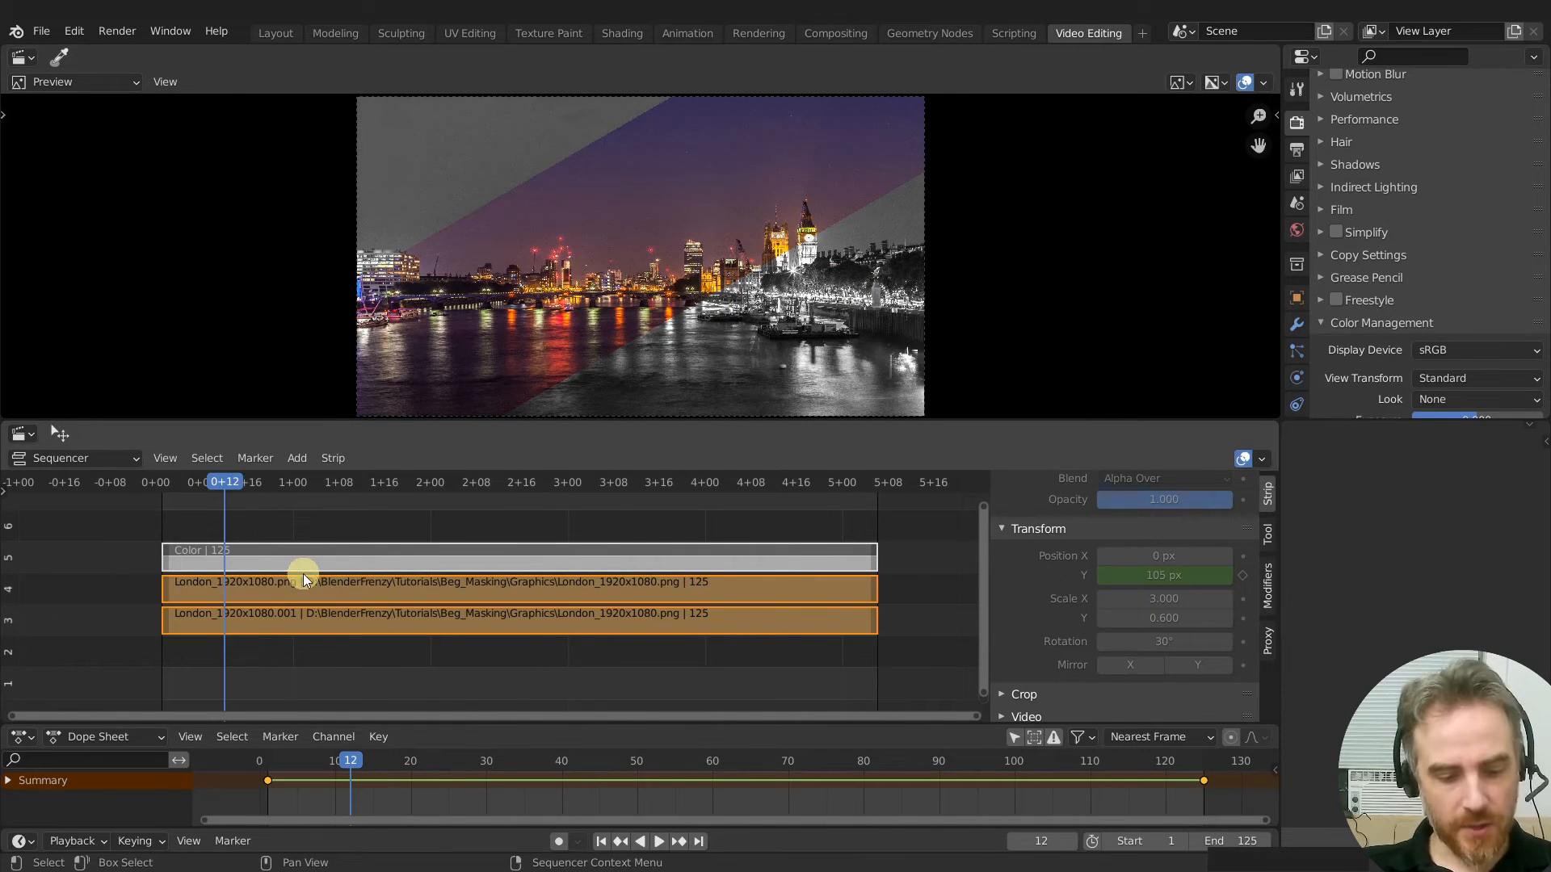
{"action": "key", "text": "ctrl+g"}
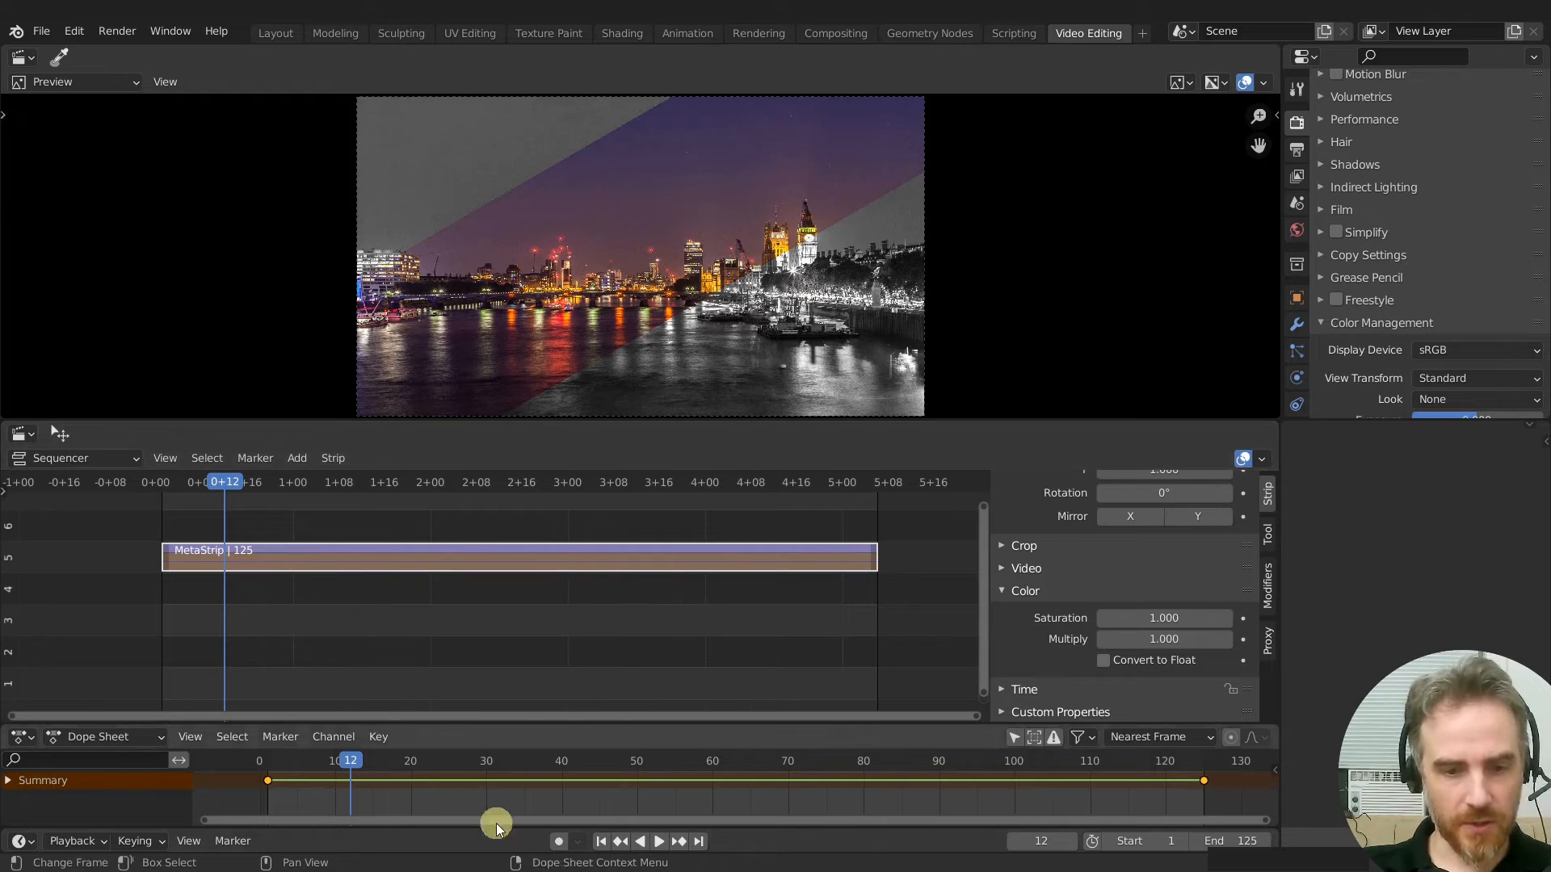
{"action": "left_click", "coordinate": [601, 841]}
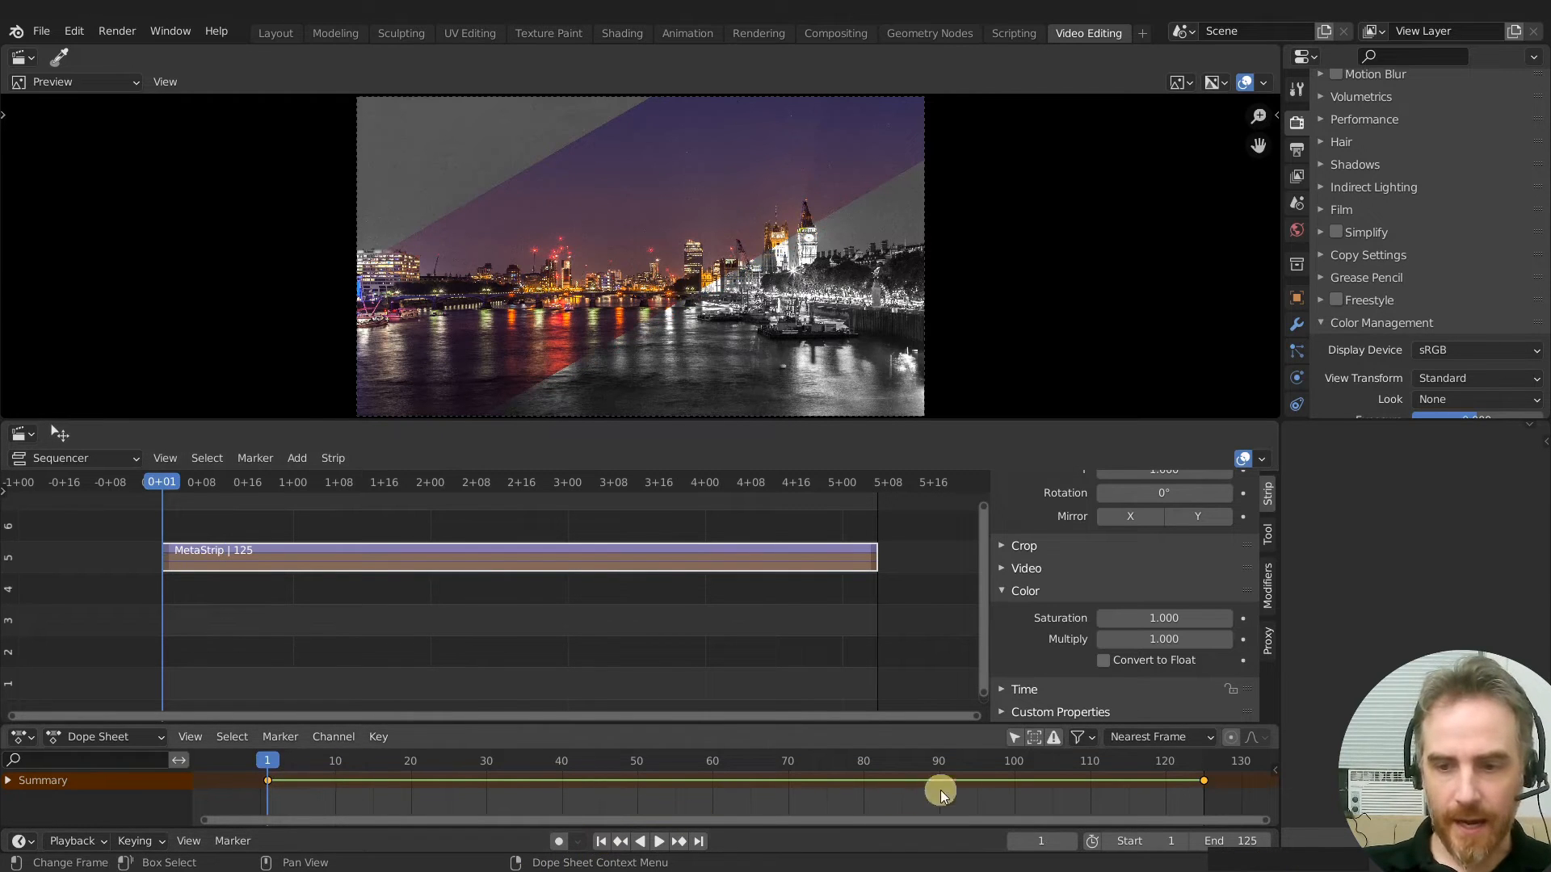
Limit the Dope Sheet to keyframes of selected items, switching the filter off once for comparison and on again
{"action": "left_click", "coordinate": [1014, 737]}
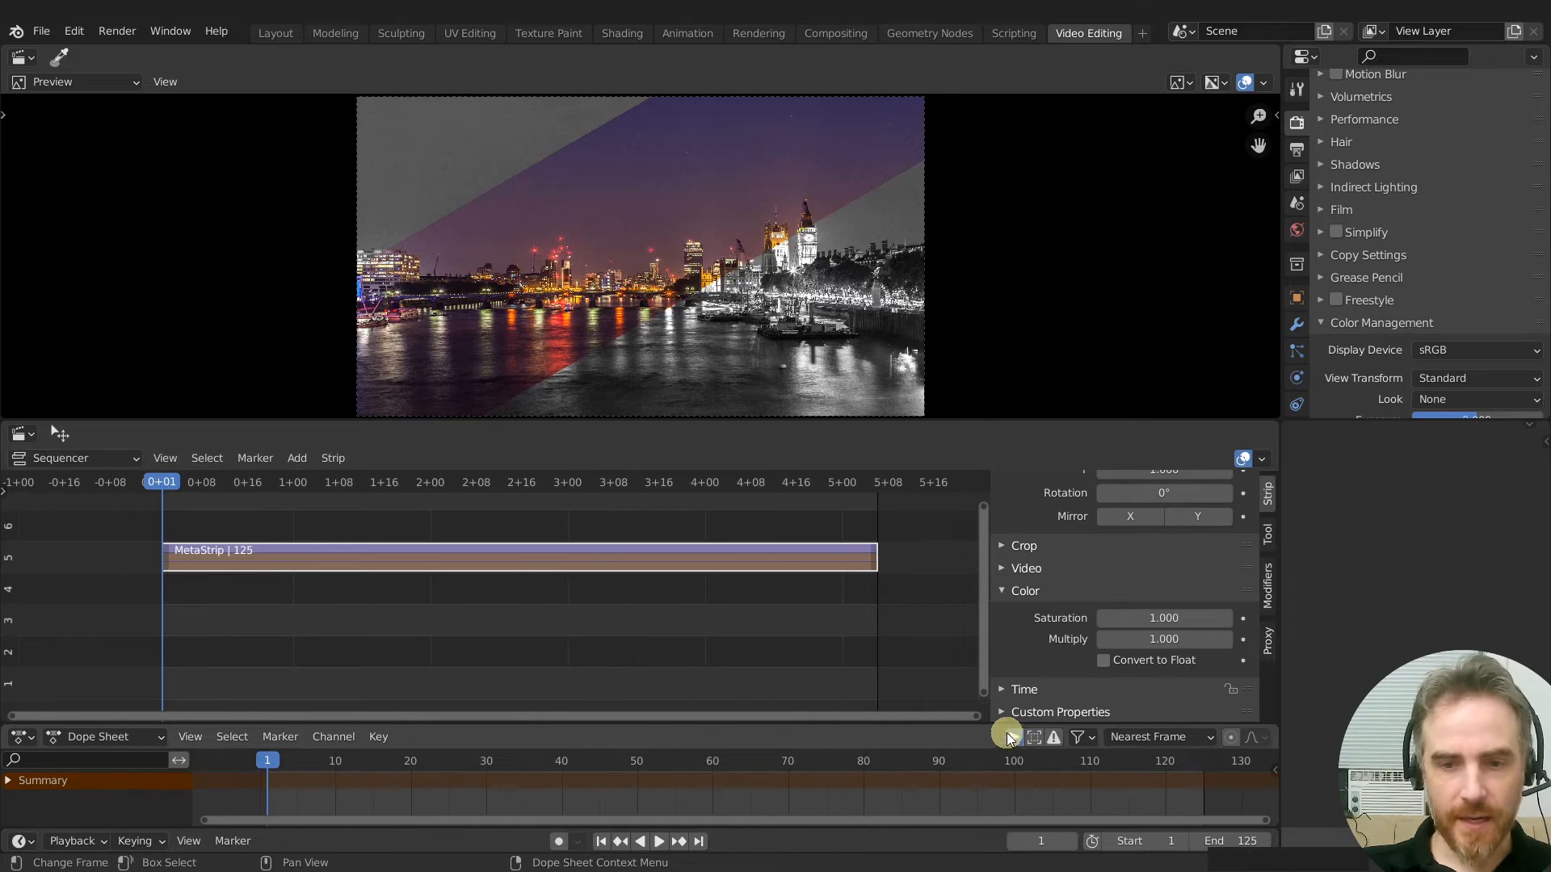
{"action": "left_click", "coordinate": [1014, 737]}
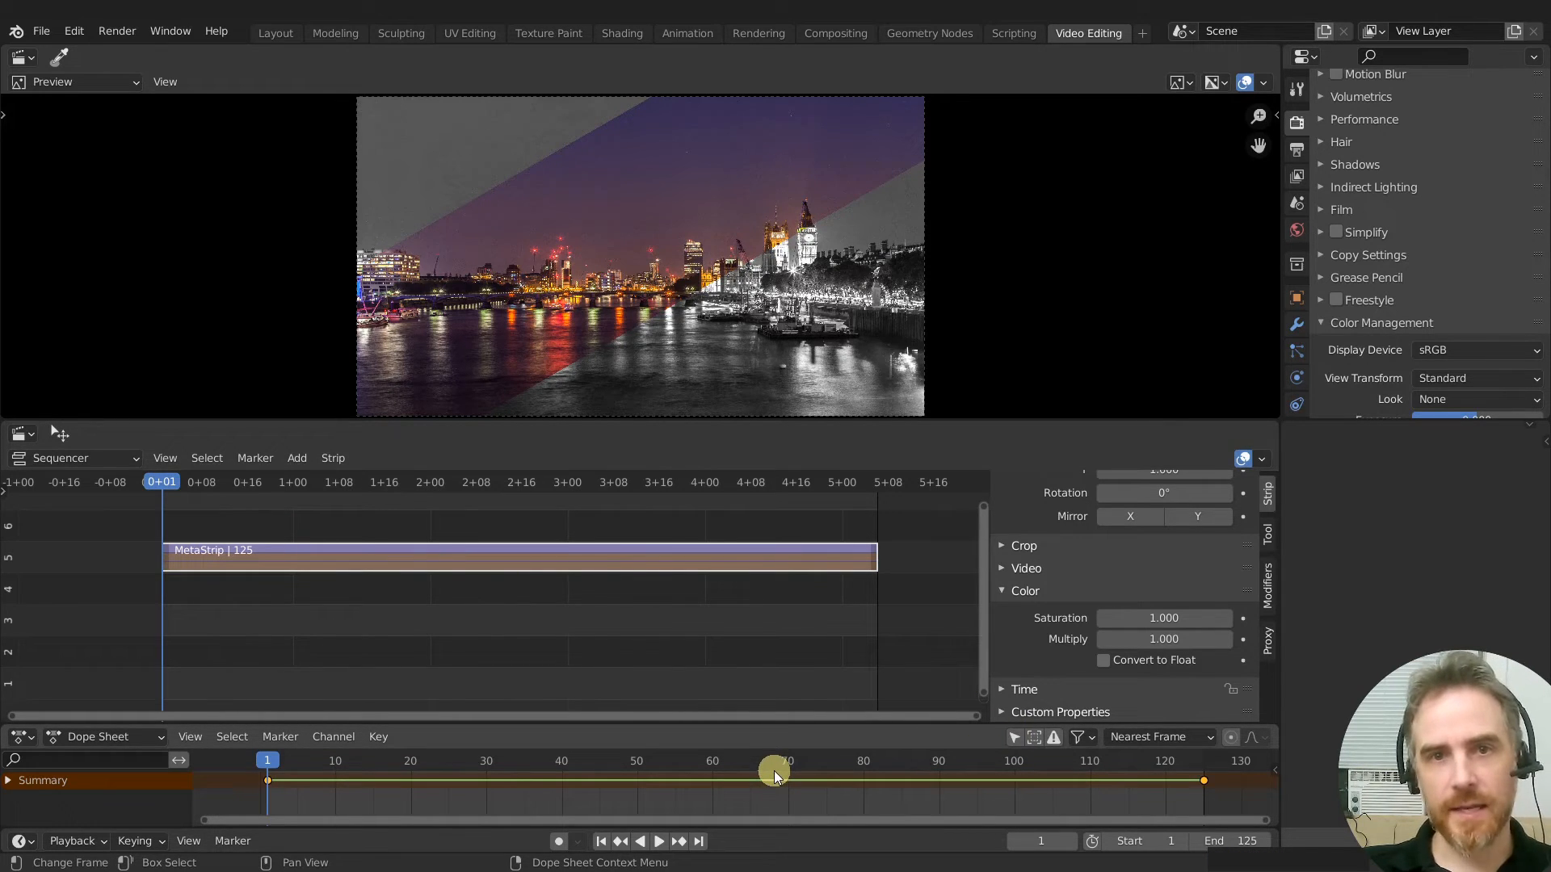
{"action": "left_click", "coordinate": [1015, 738]}
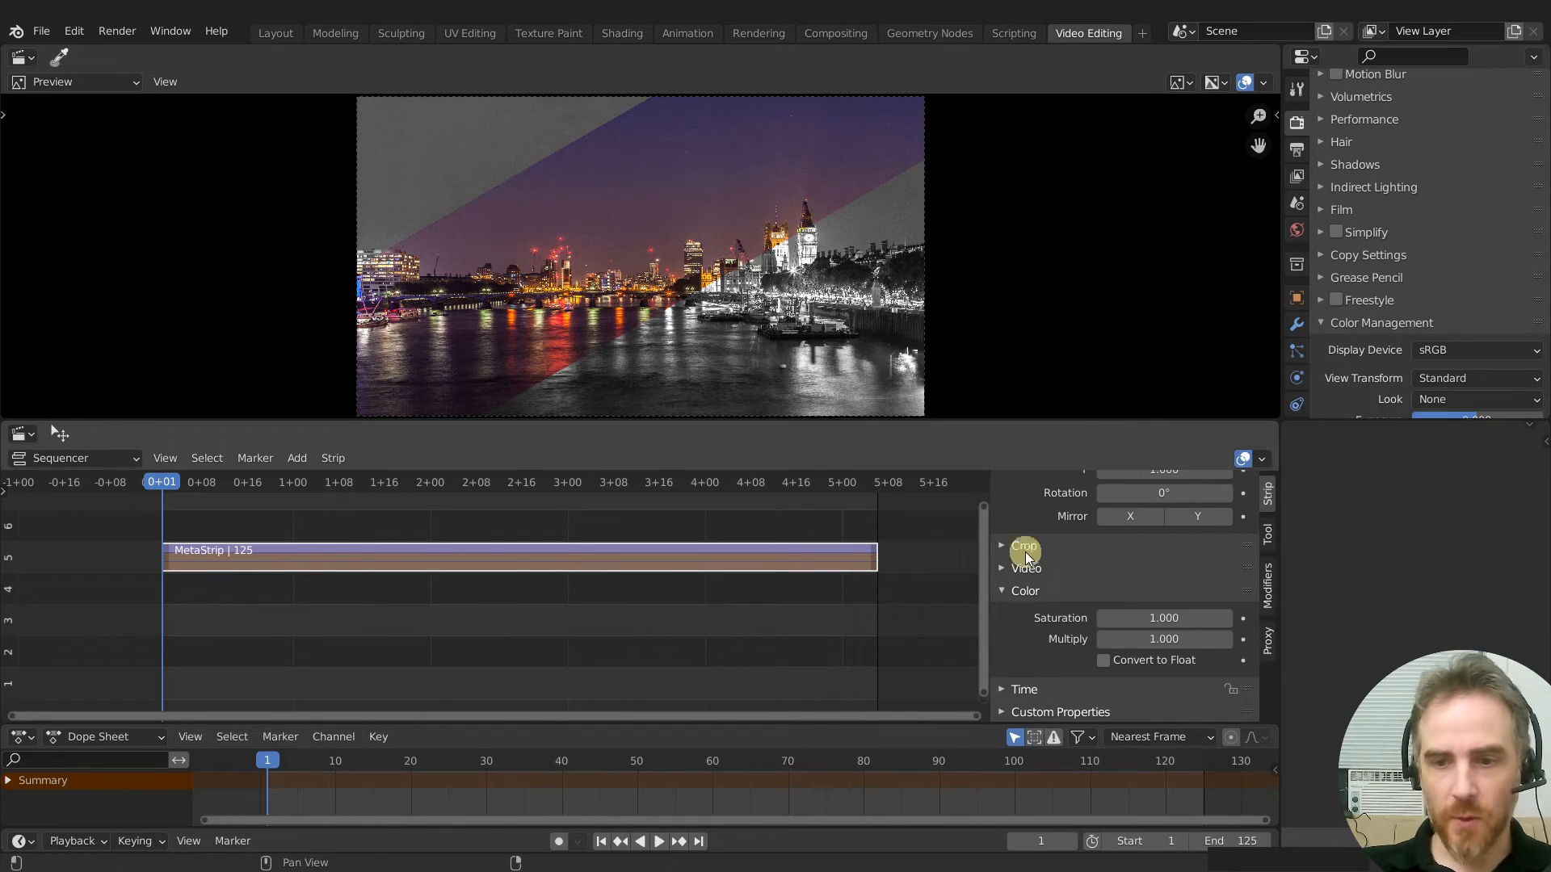
Keyframe the meta strip's X and Y scale at 1.0 on the first frame
{"action": "scroll", "coordinate": [1114, 581], "scroll_direction": "up", "scroll_amount": 3}
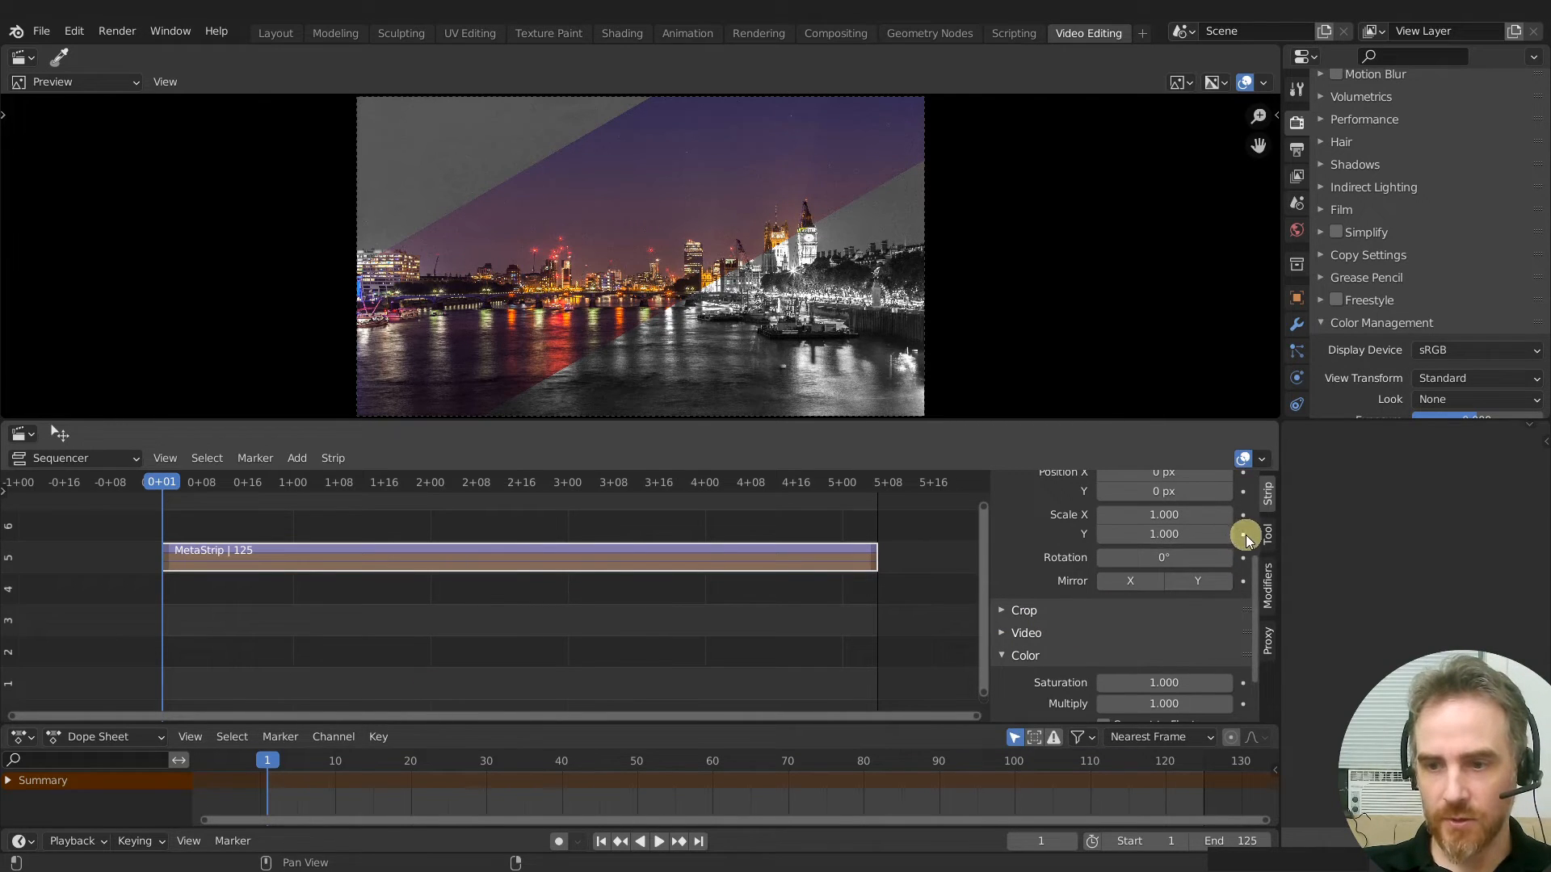
{"action": "scroll", "coordinate": [1198, 547], "scroll_direction": "up", "scroll_amount": 2}
{"action": "scroll", "coordinate": [1198, 546], "scroll_direction": "up", "scroll_amount": 2}
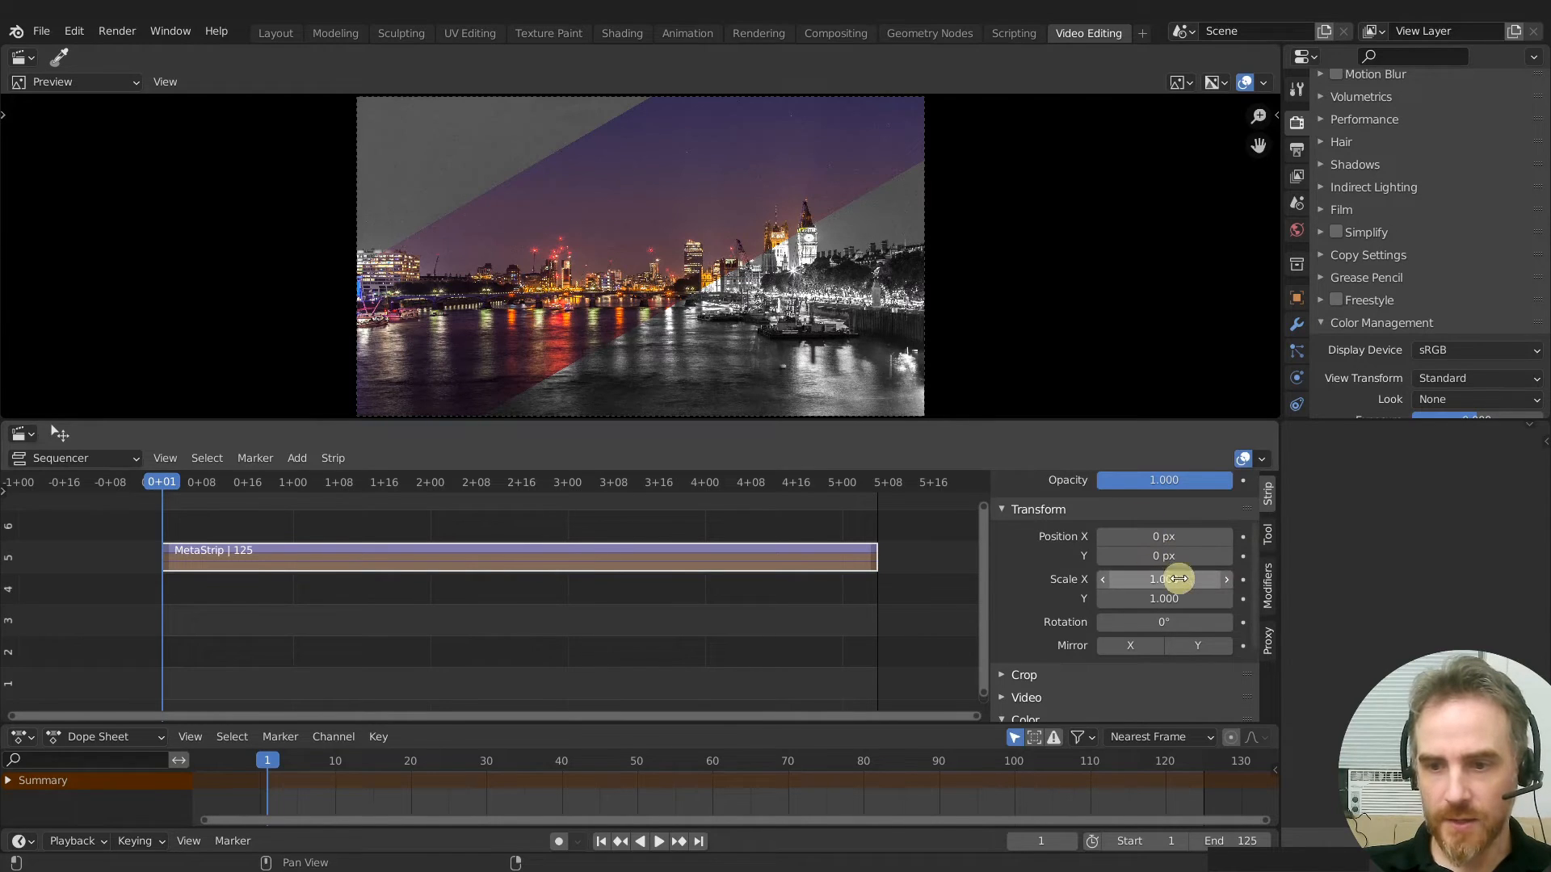
{"action": "left_click", "coordinate": [1243, 578]}
{"action": "left_click", "coordinate": [1244, 601]}
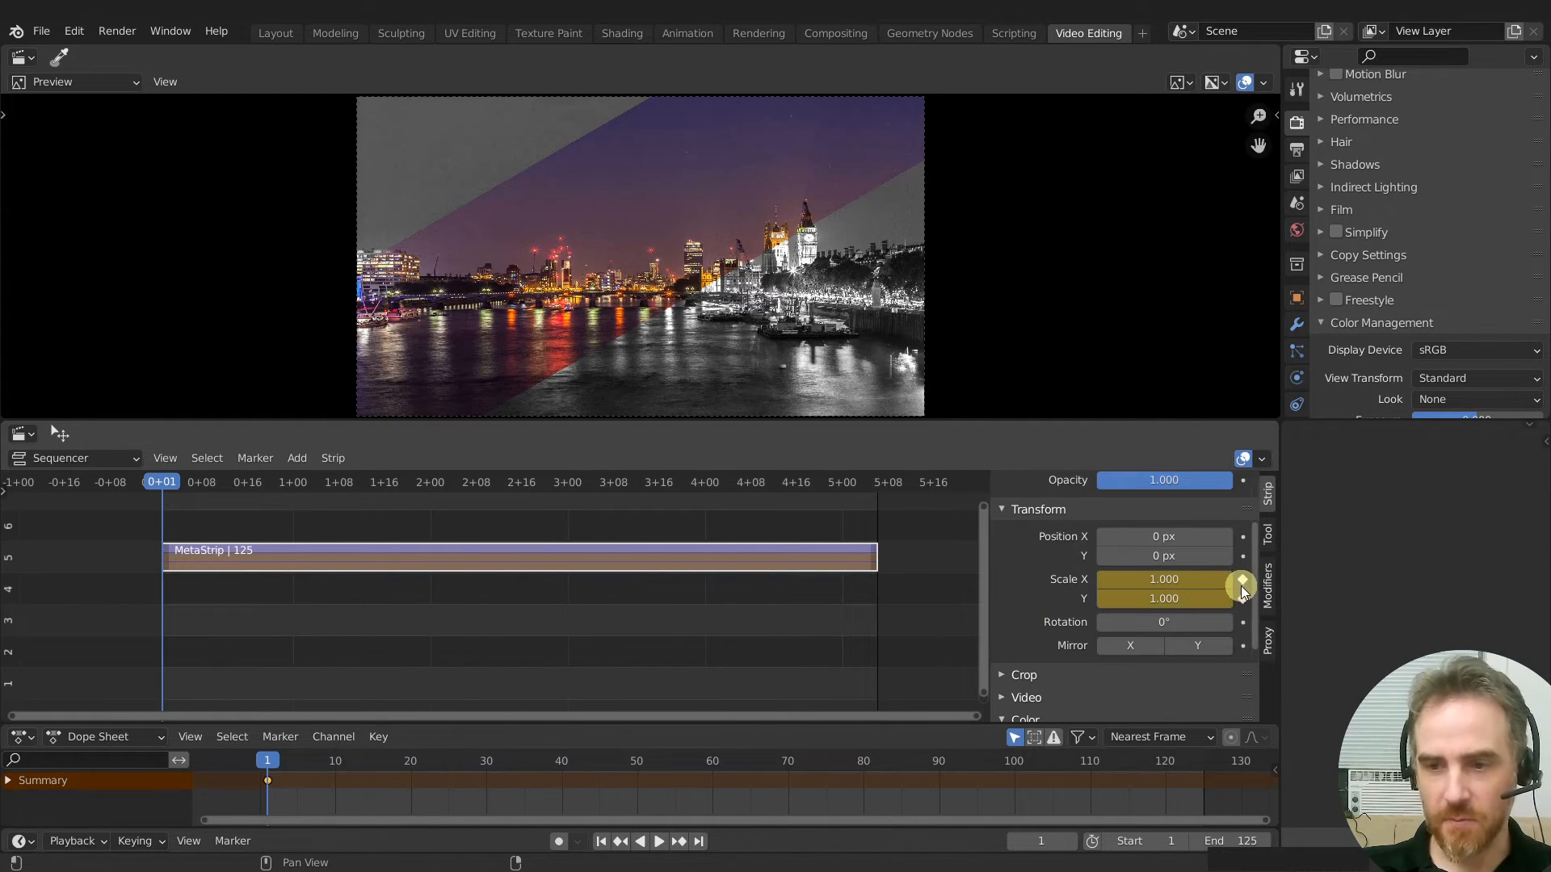
On the last frame, set the meta strip's X and Y scale to 1.2, keyframe both and play back the animation
{"action": "left_click", "coordinate": [700, 843]}
{"action": "mouse_move", "coordinate": [1190, 581]}
{"action": "left_mouse_down"}
{"action": "mouse_move", "coordinate": [1191, 595]}
{"action": "mouse_move", "coordinate": [1190, 581]}
{"action": "left_mouse_up"}
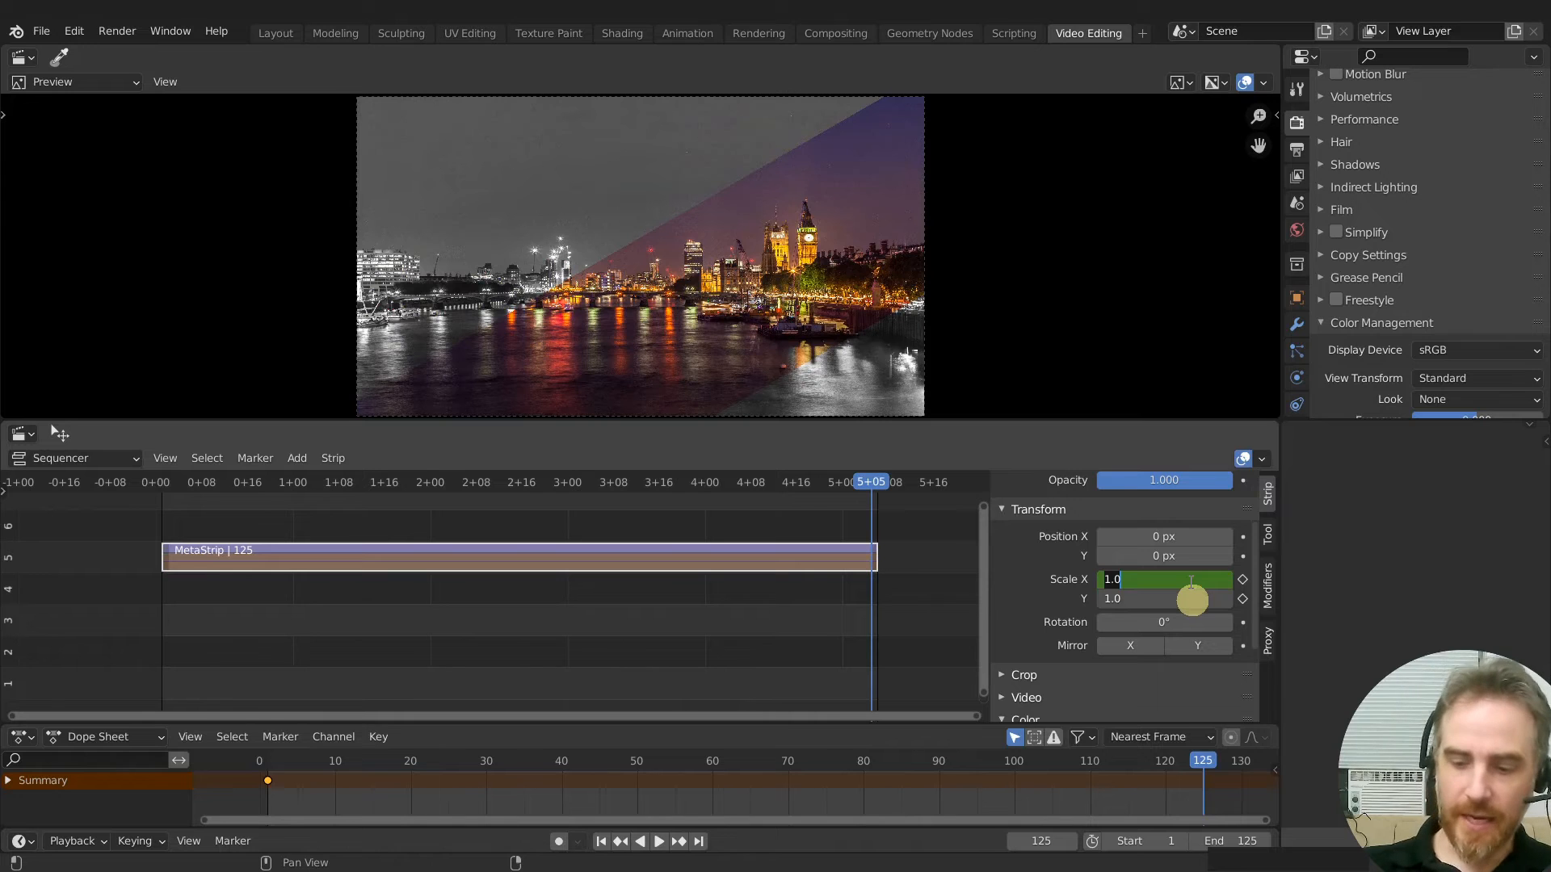
{"action": "type", "text": "1.2"}
{"action": "key", "text": "Return"}
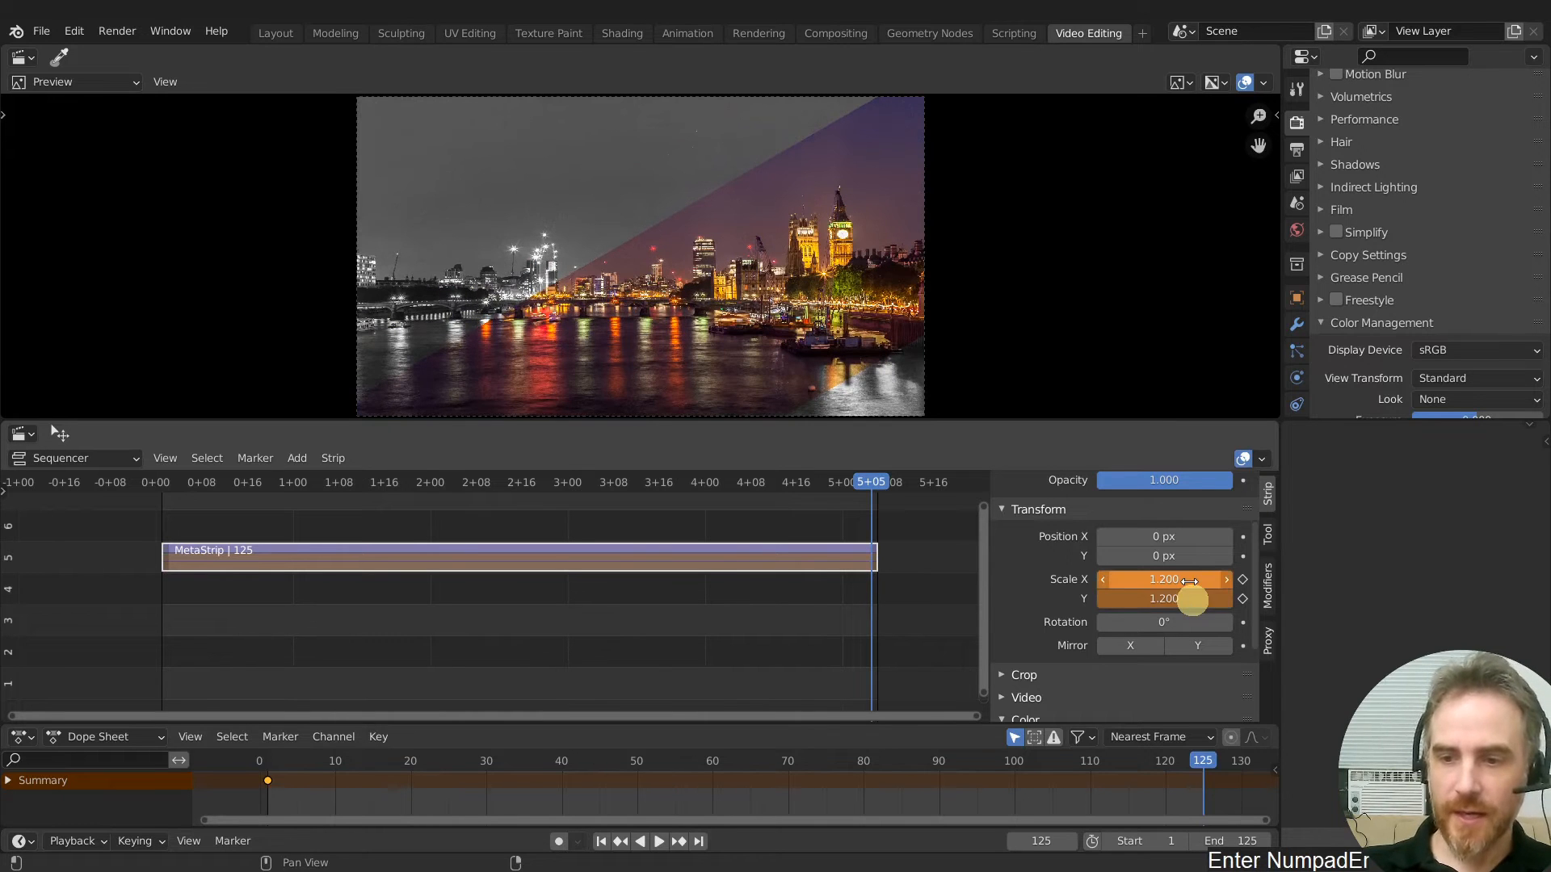
{"action": "left_click", "coordinate": [1243, 579]}
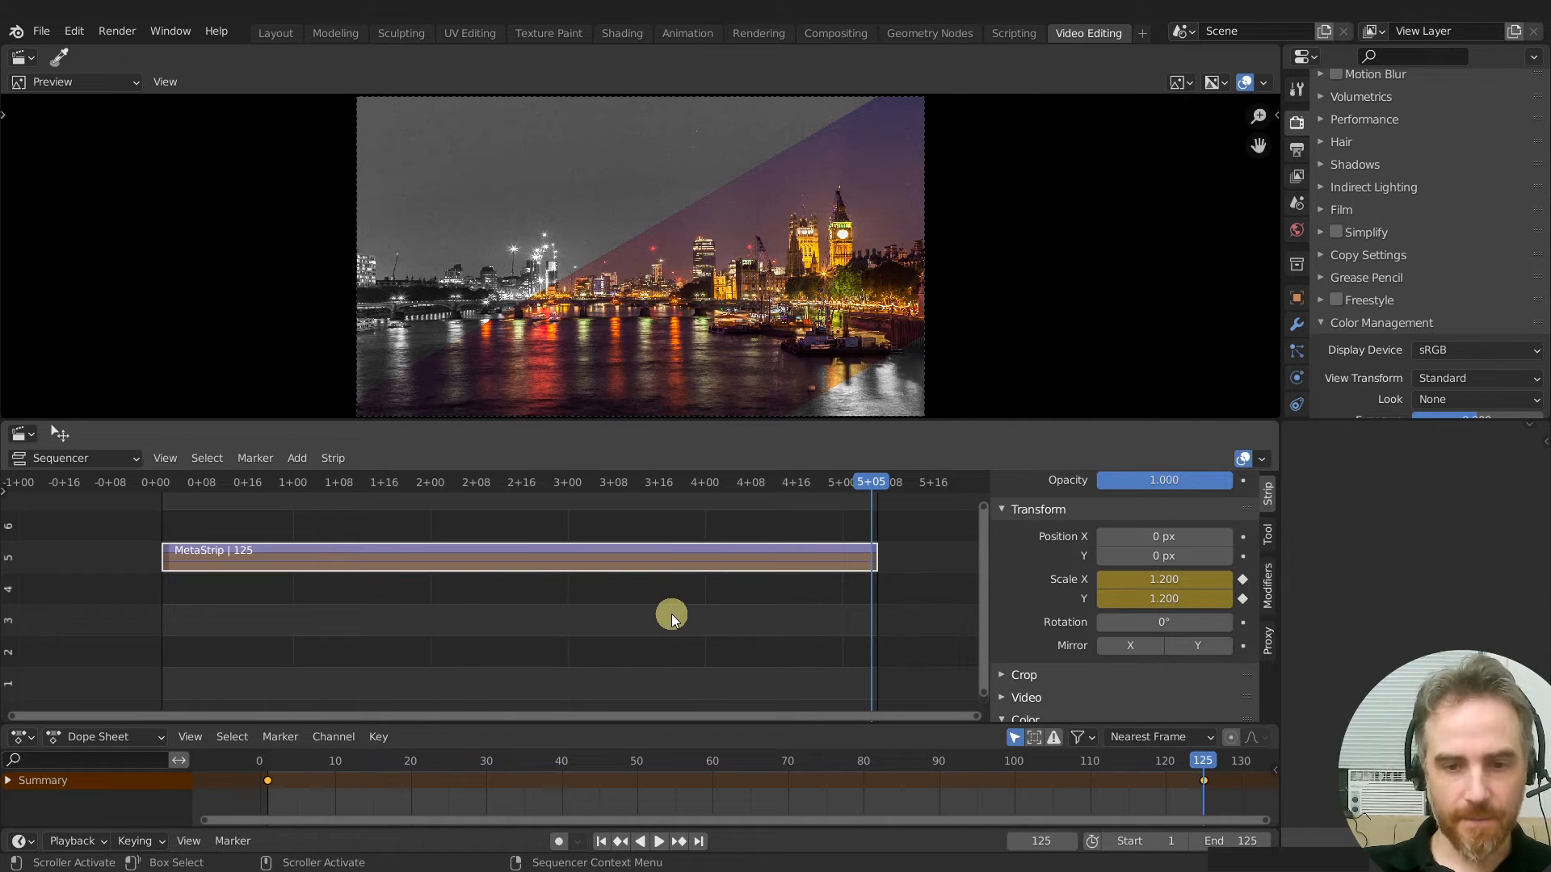
{"action": "key", "text": "space"}
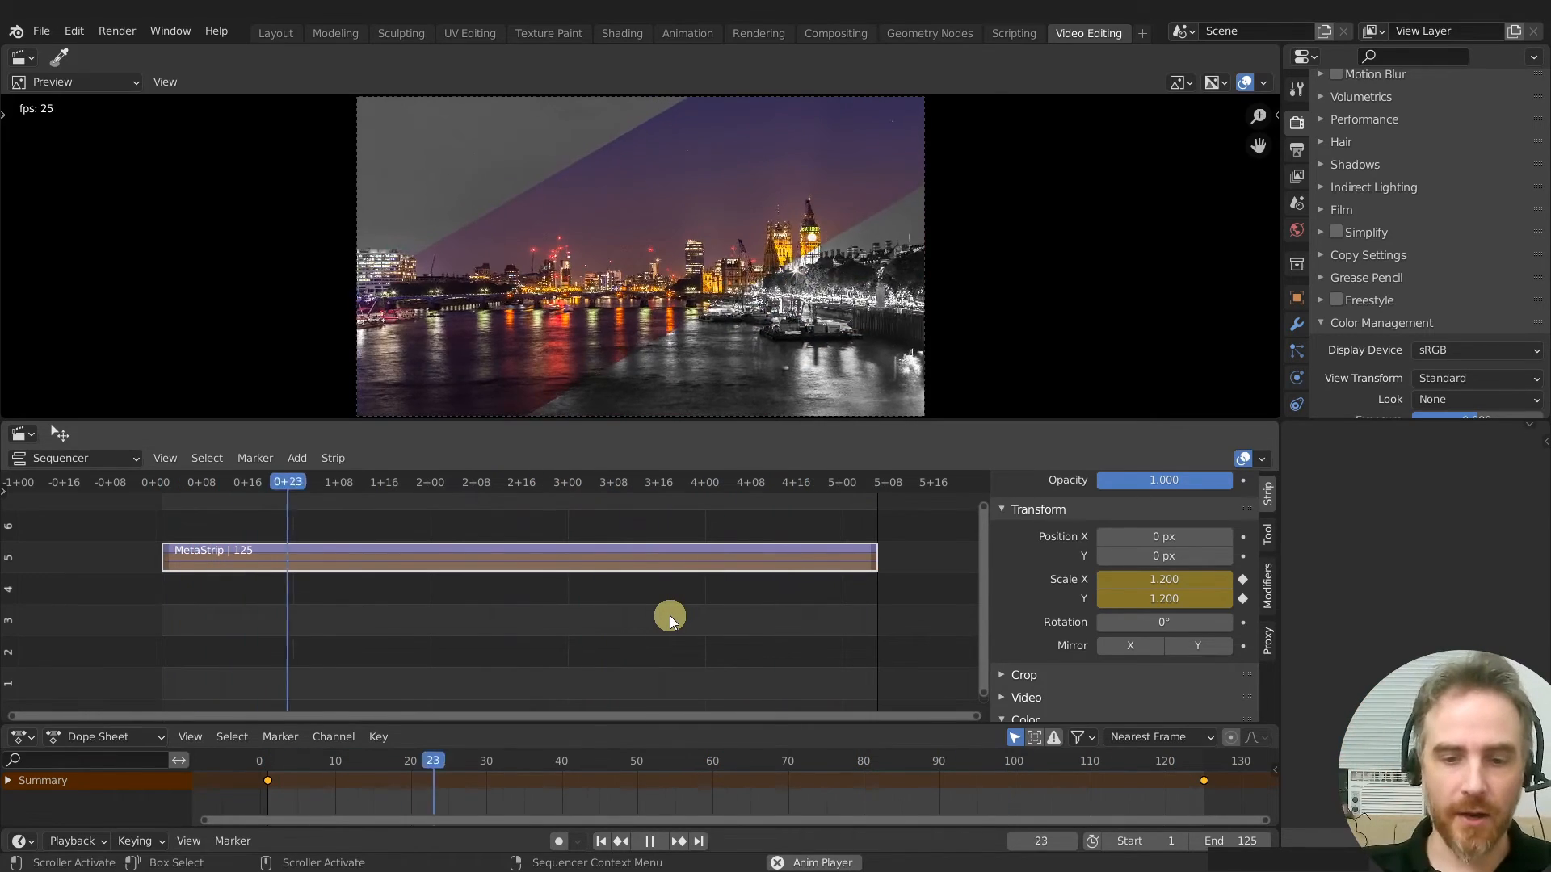
{"action": "key", "text": "space"}
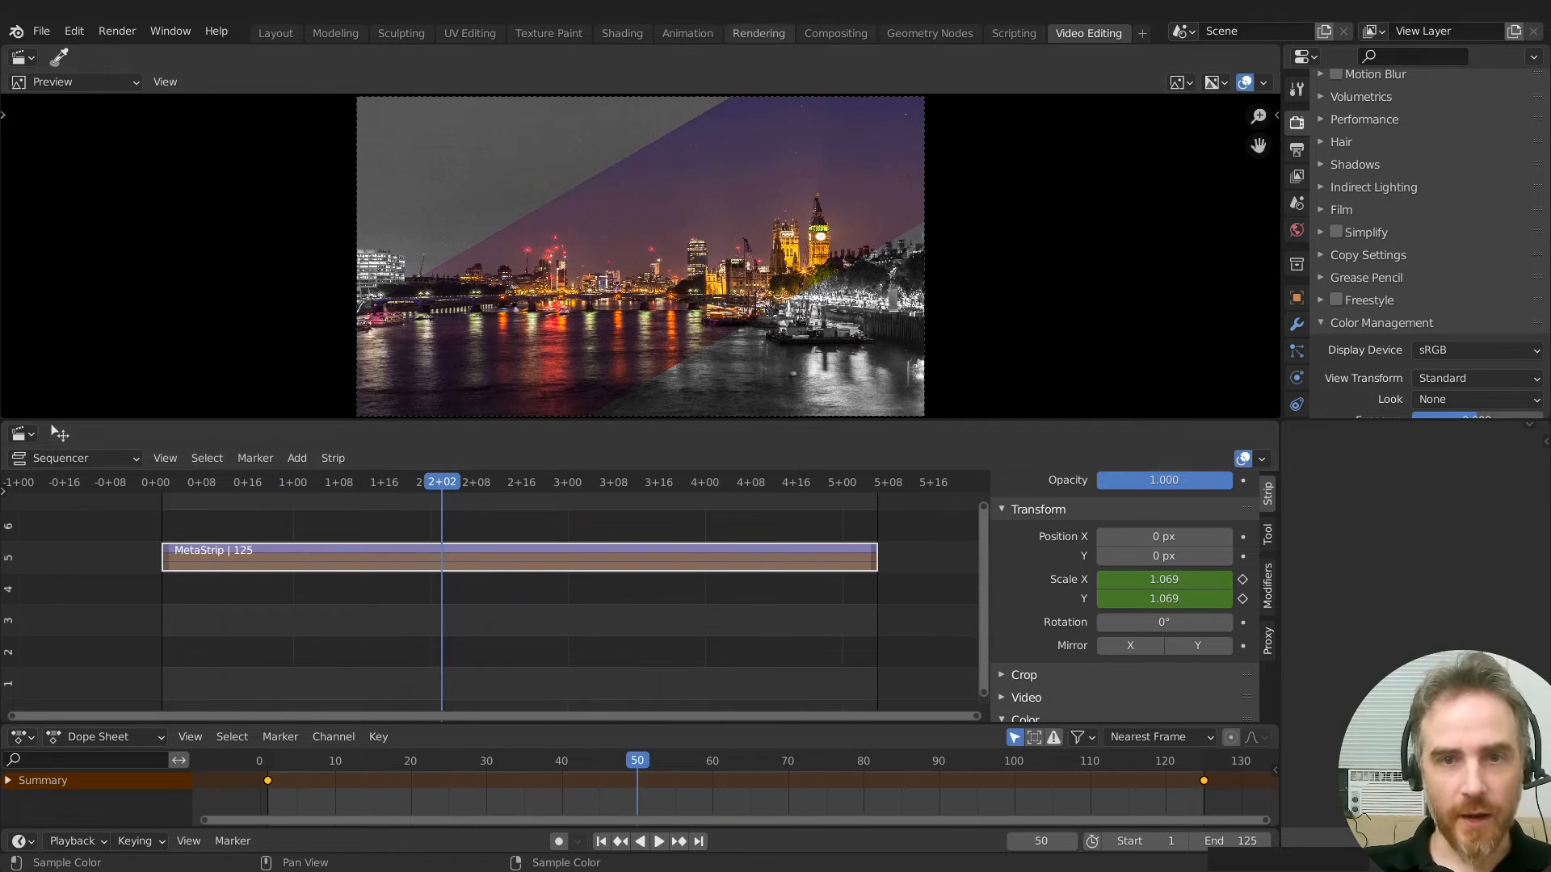
In the Animation workspace, enlarge the Dope Sheet area, turn it into a Graph Editor and frame the meta strip's scale curves
{"action": "left_click", "coordinate": [688, 33]}
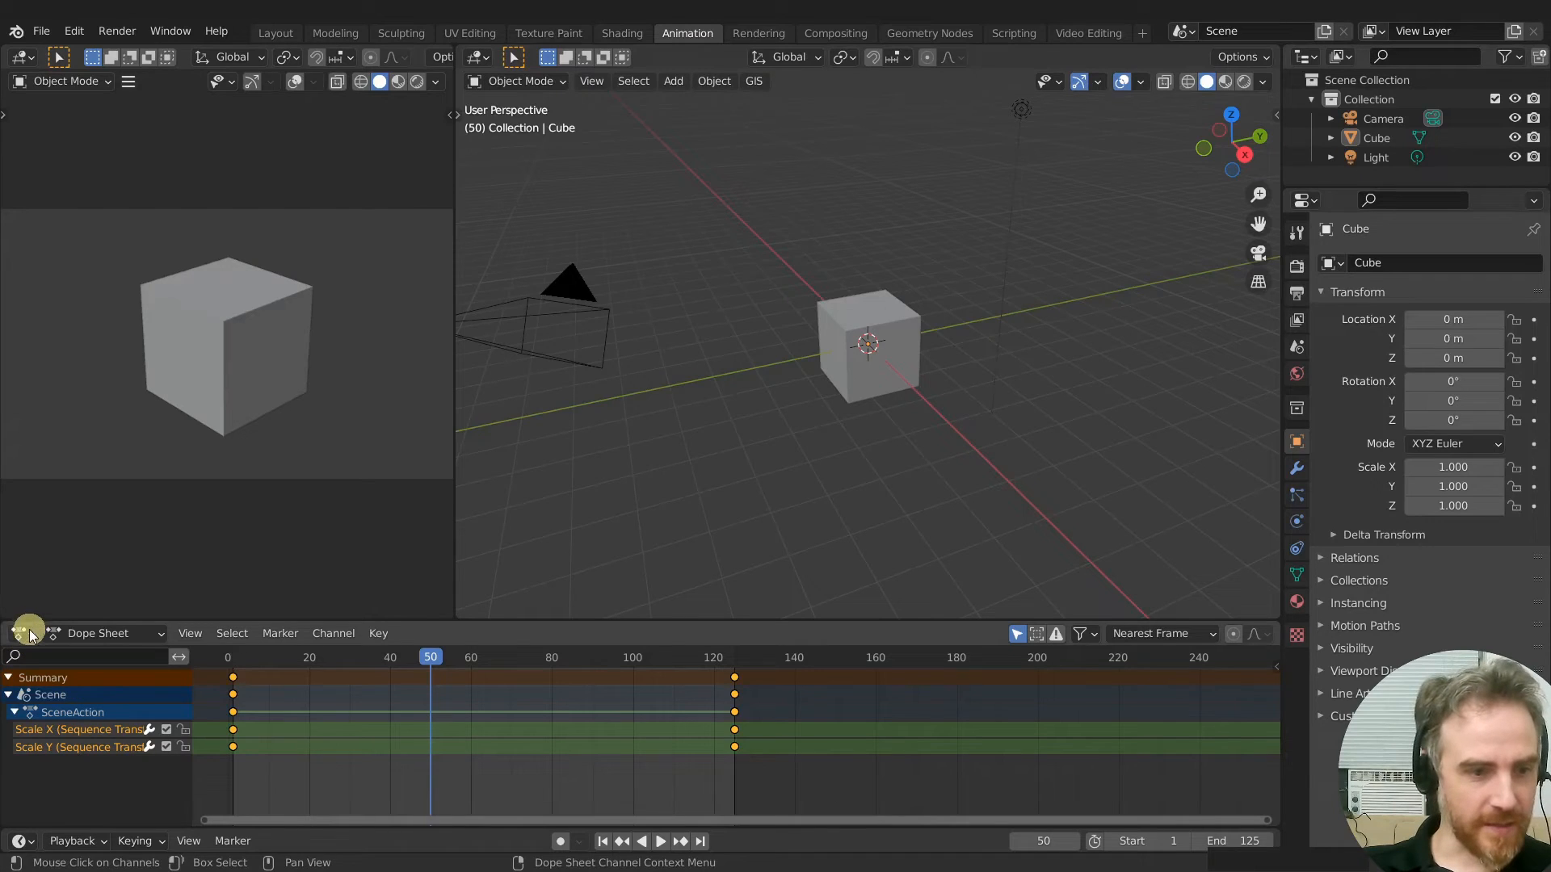
{"action": "left_click_drag", "start_coordinate": [35, 619], "coordinate": [49, 423]}
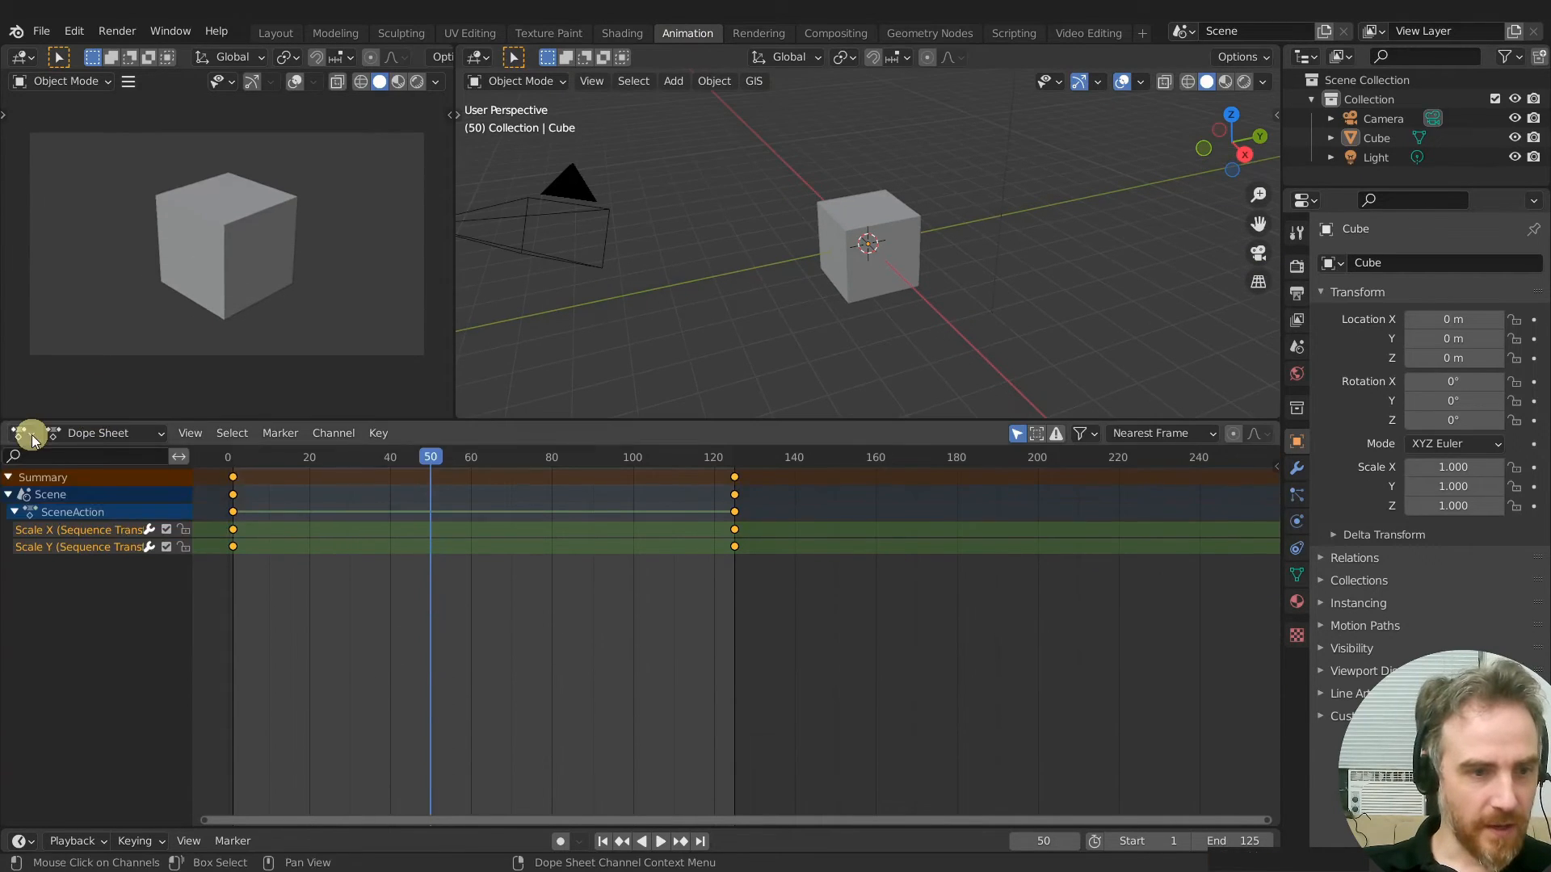
{"action": "left_click", "coordinate": [21, 433]}
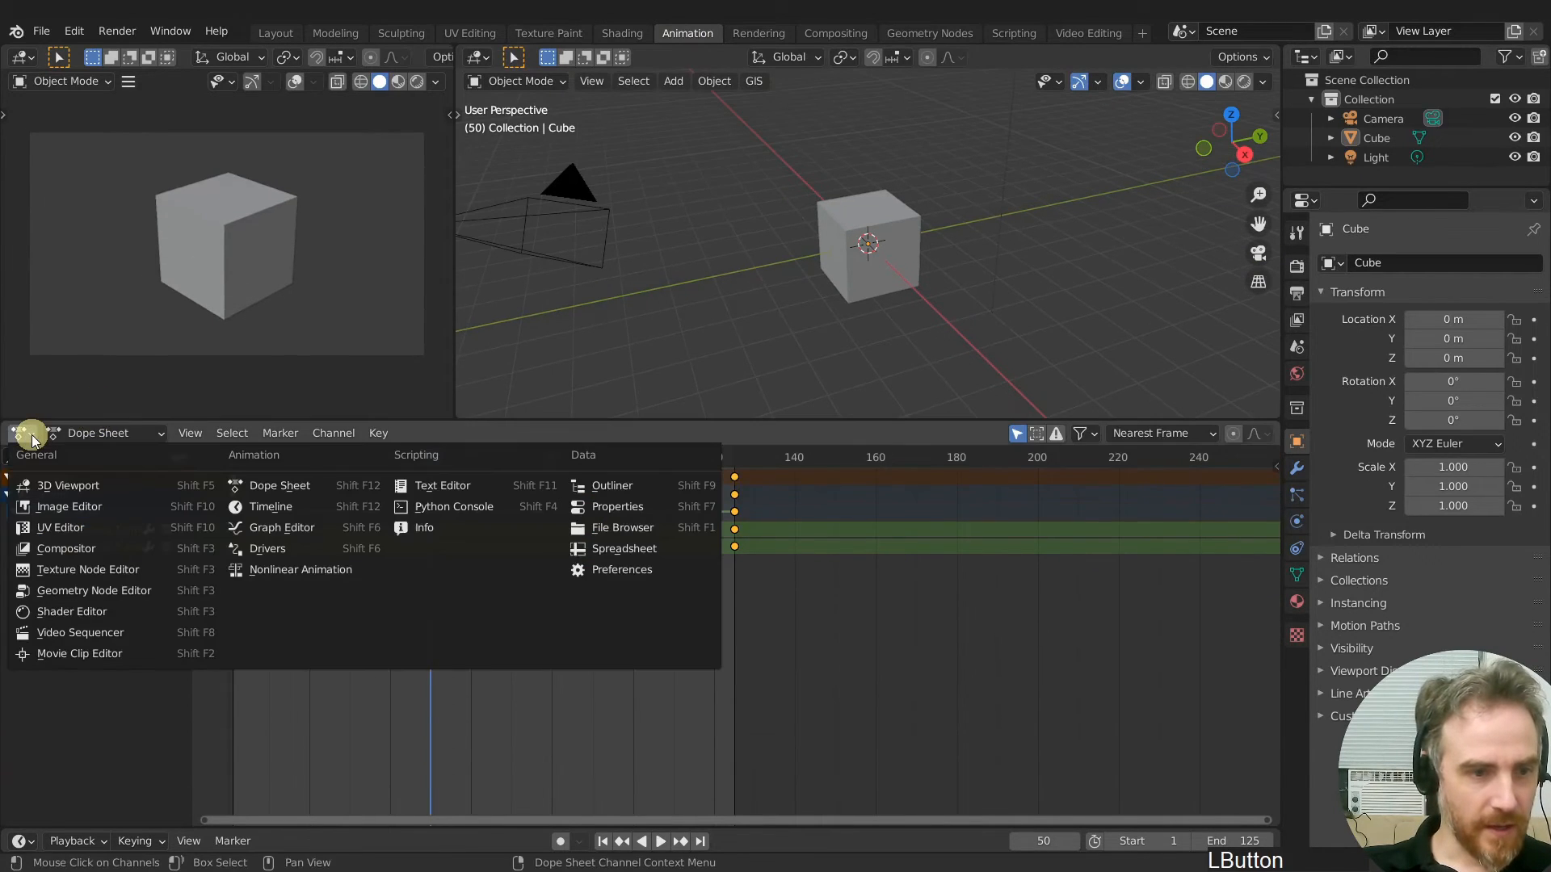
{"action": "left_click", "coordinate": [275, 529]}
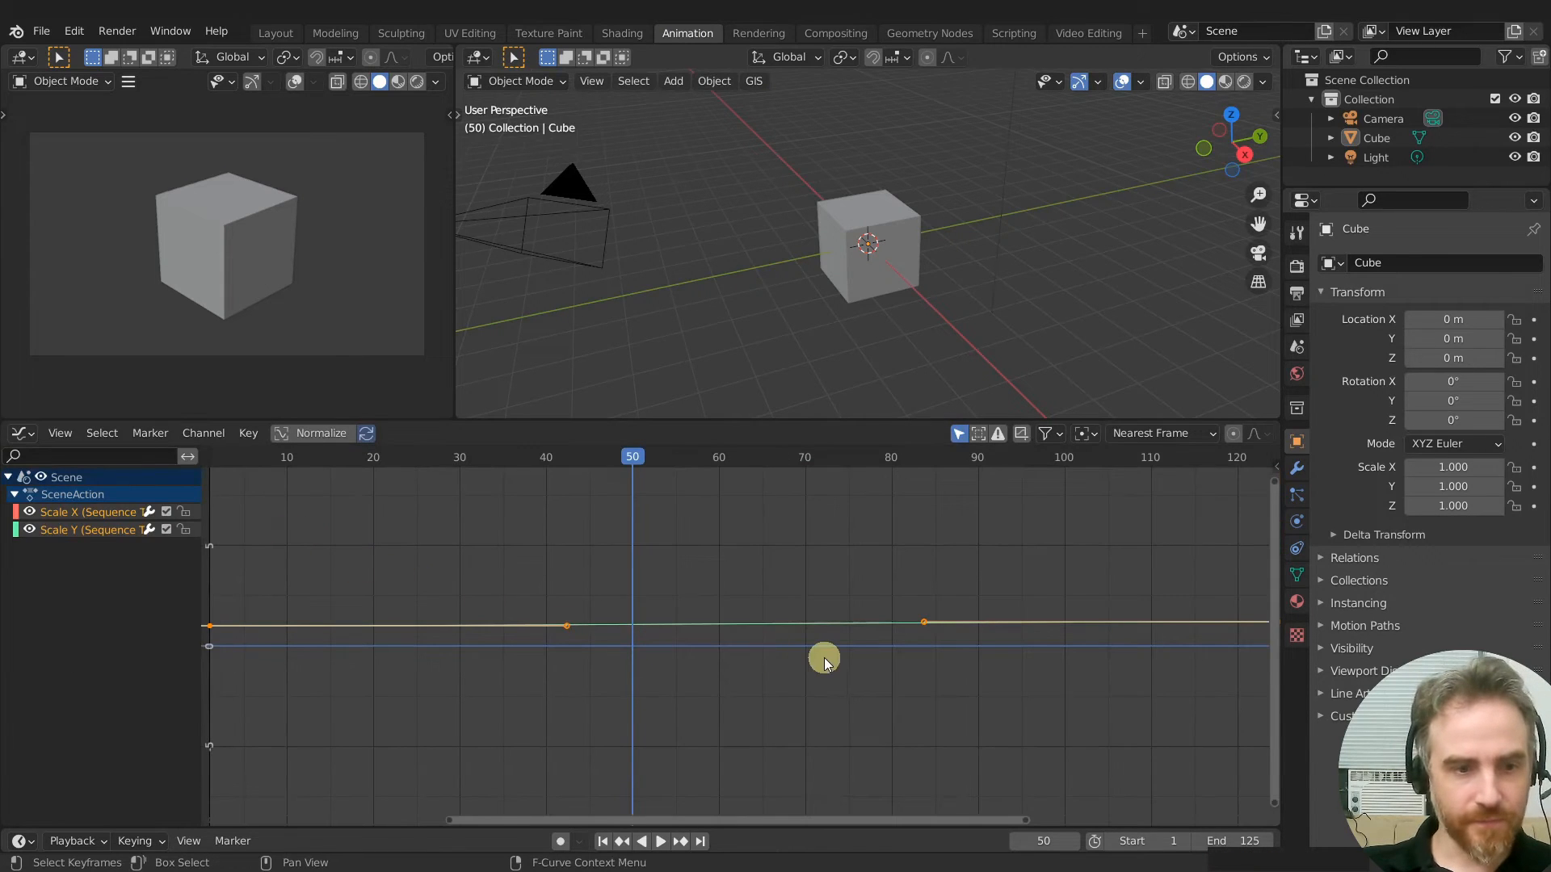
{"action": "key", "text": "Home"}
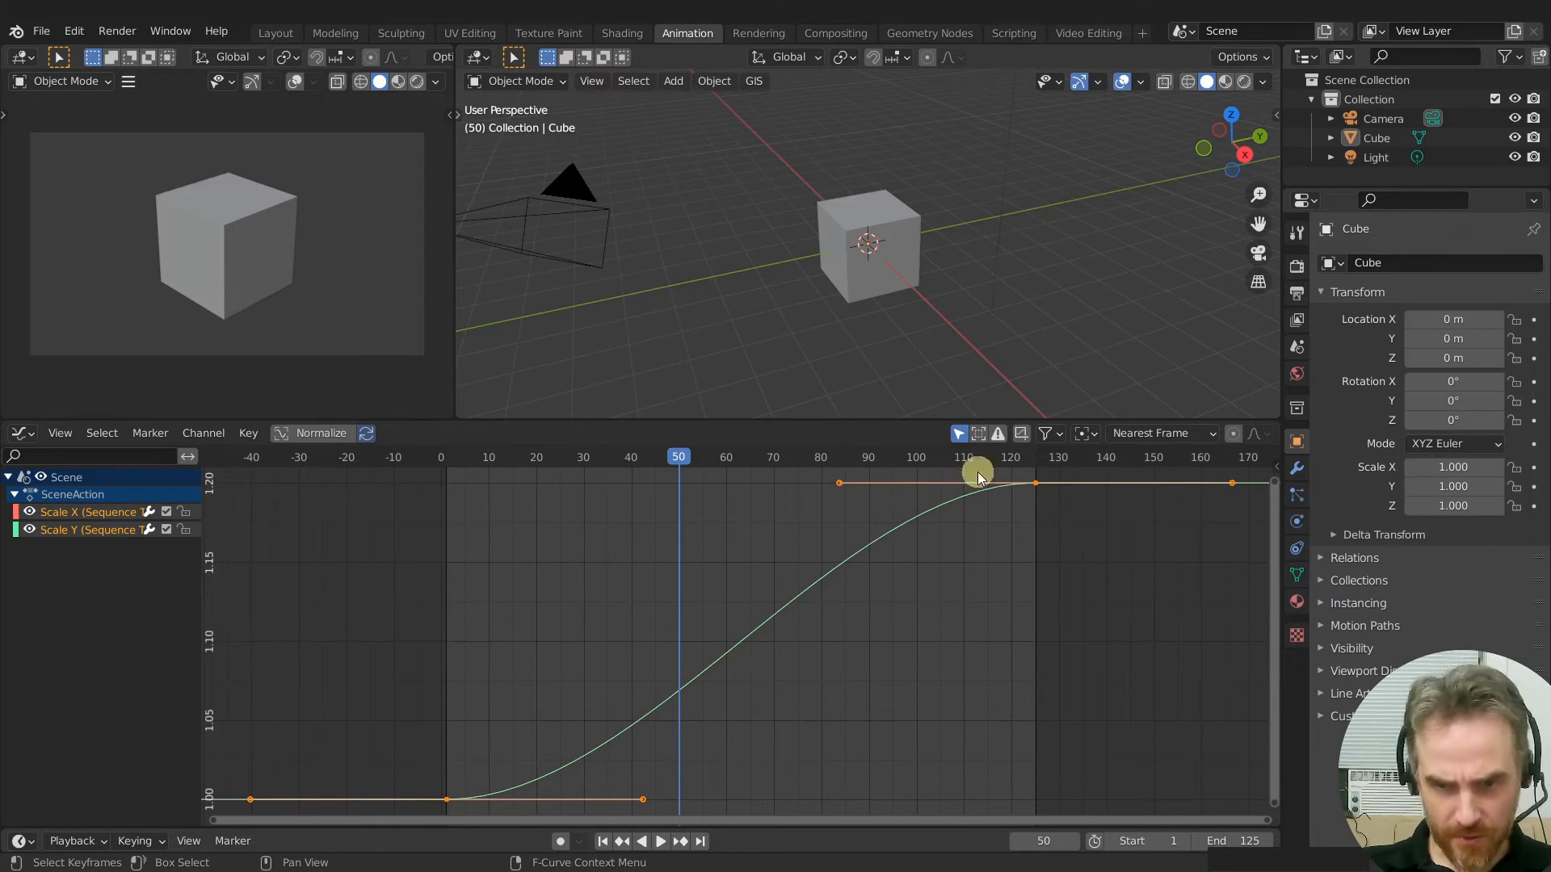
Open the meta strip in Video Editing, select its Color strip and examine that strip's Translate Y curve in the Animation workspace
{"action": "left_click", "coordinate": [1085, 37]}
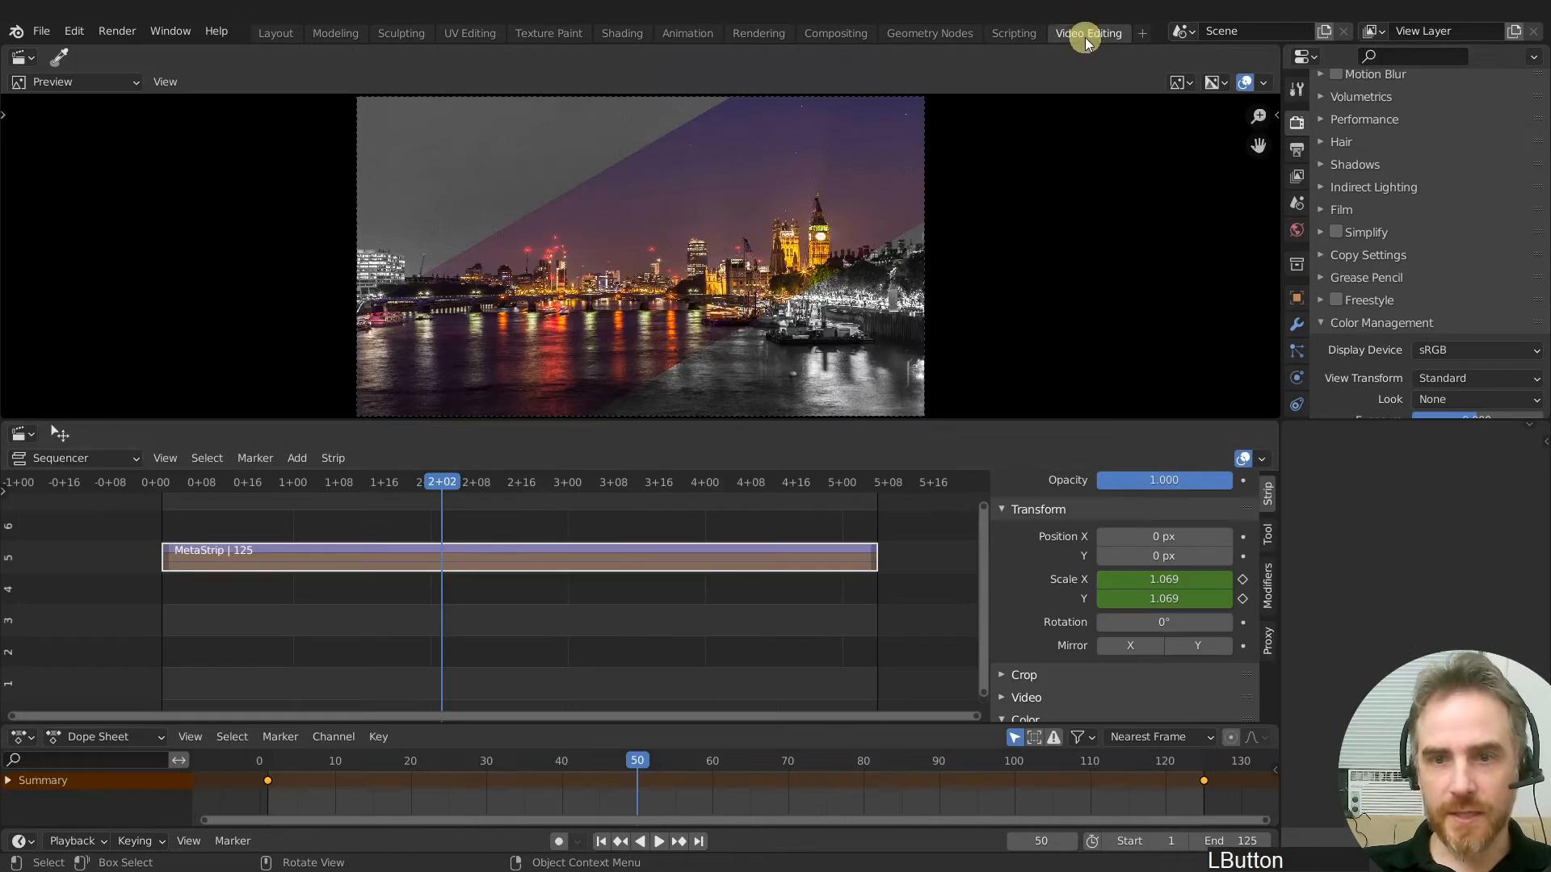
{"action": "key", "text": "Tab"}
{"action": "left_click", "coordinate": [511, 559]}
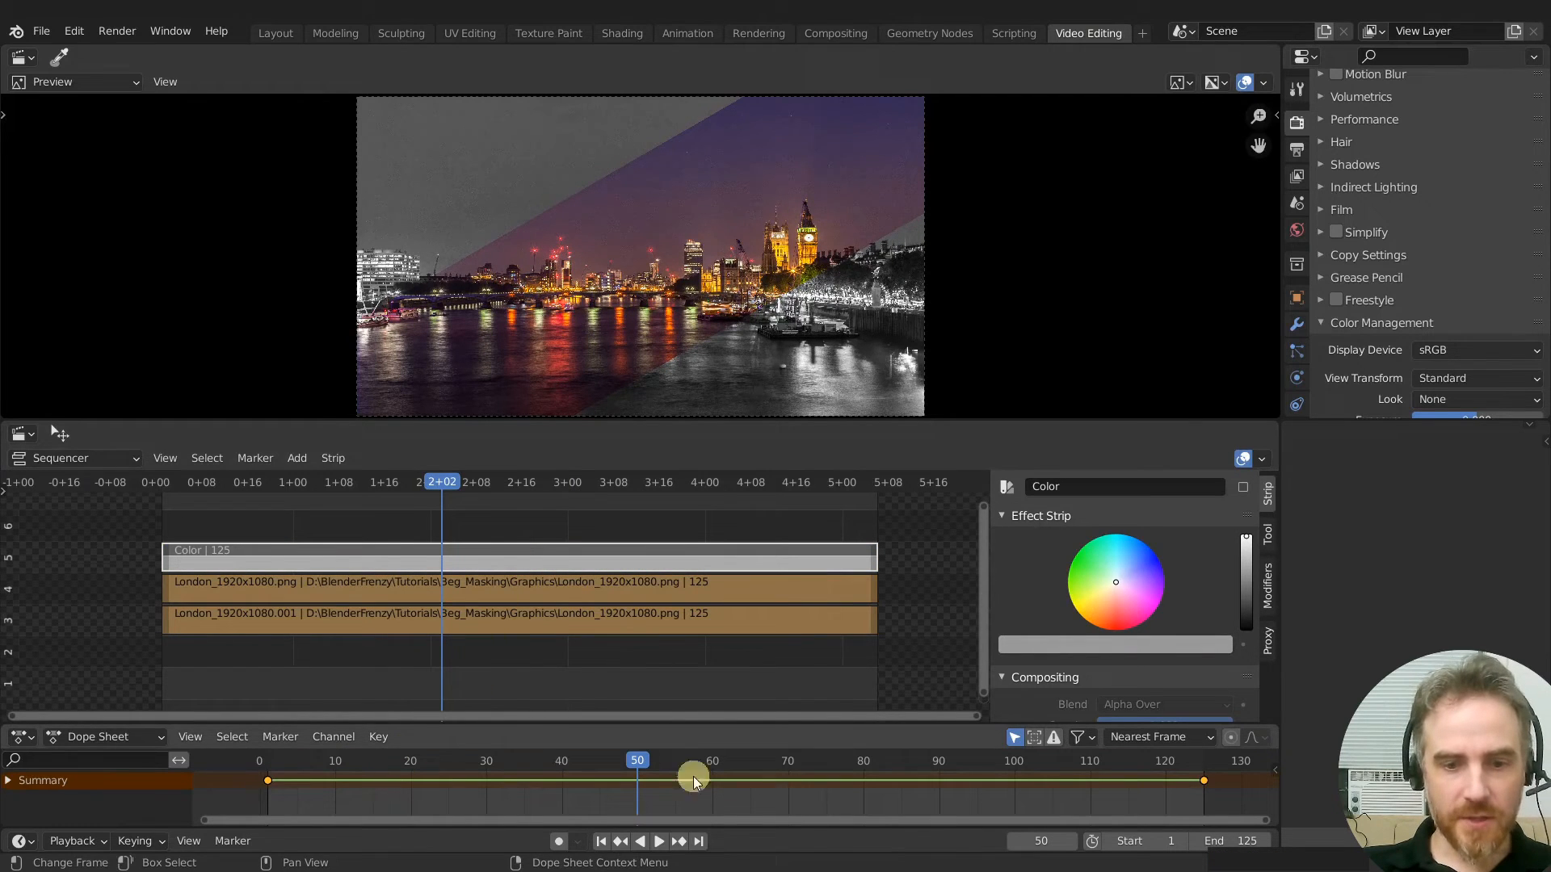
{"action": "left_click", "coordinate": [688, 35]}
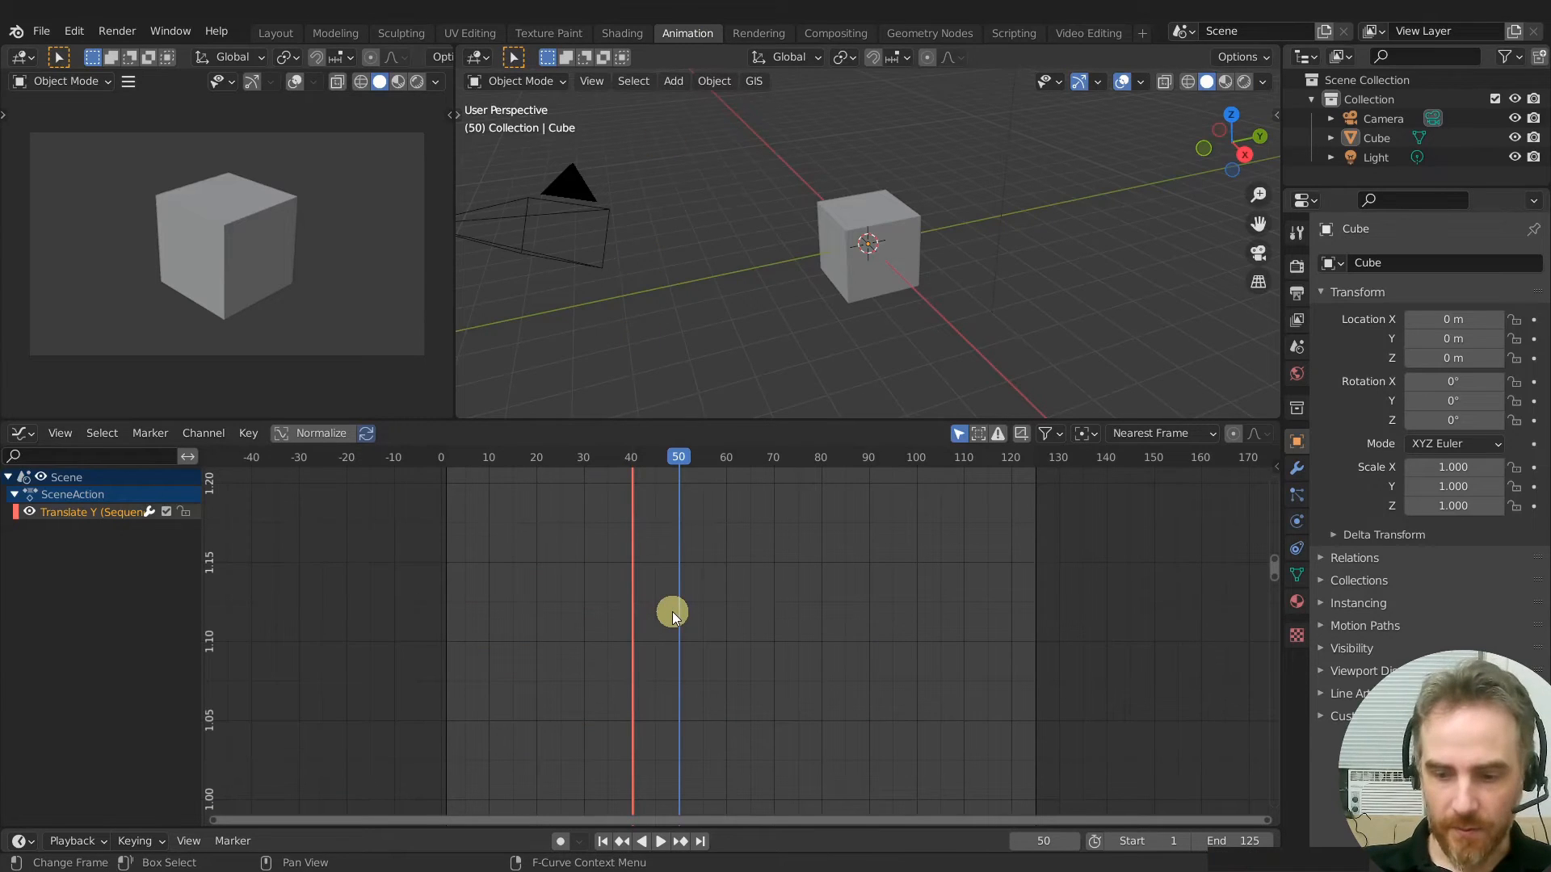
{"action": "key", "text": "Home"}
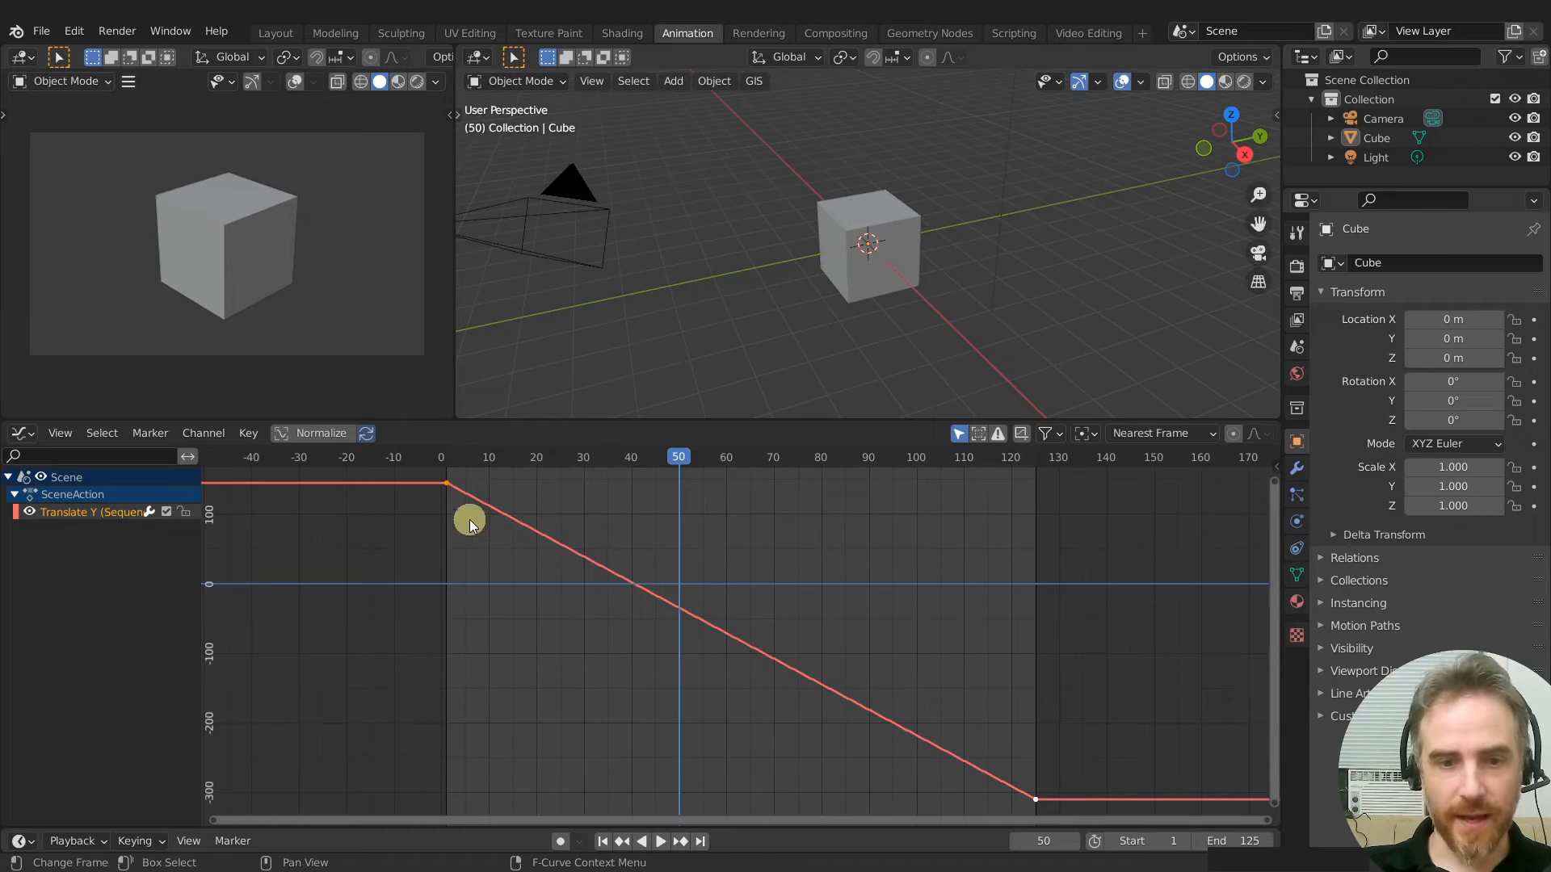
Back in the Video Editing workspace, deselect the Color strip, step out of and into the meta strip, and finish outside with it selected
{"action": "left_click", "coordinate": [1071, 31]}
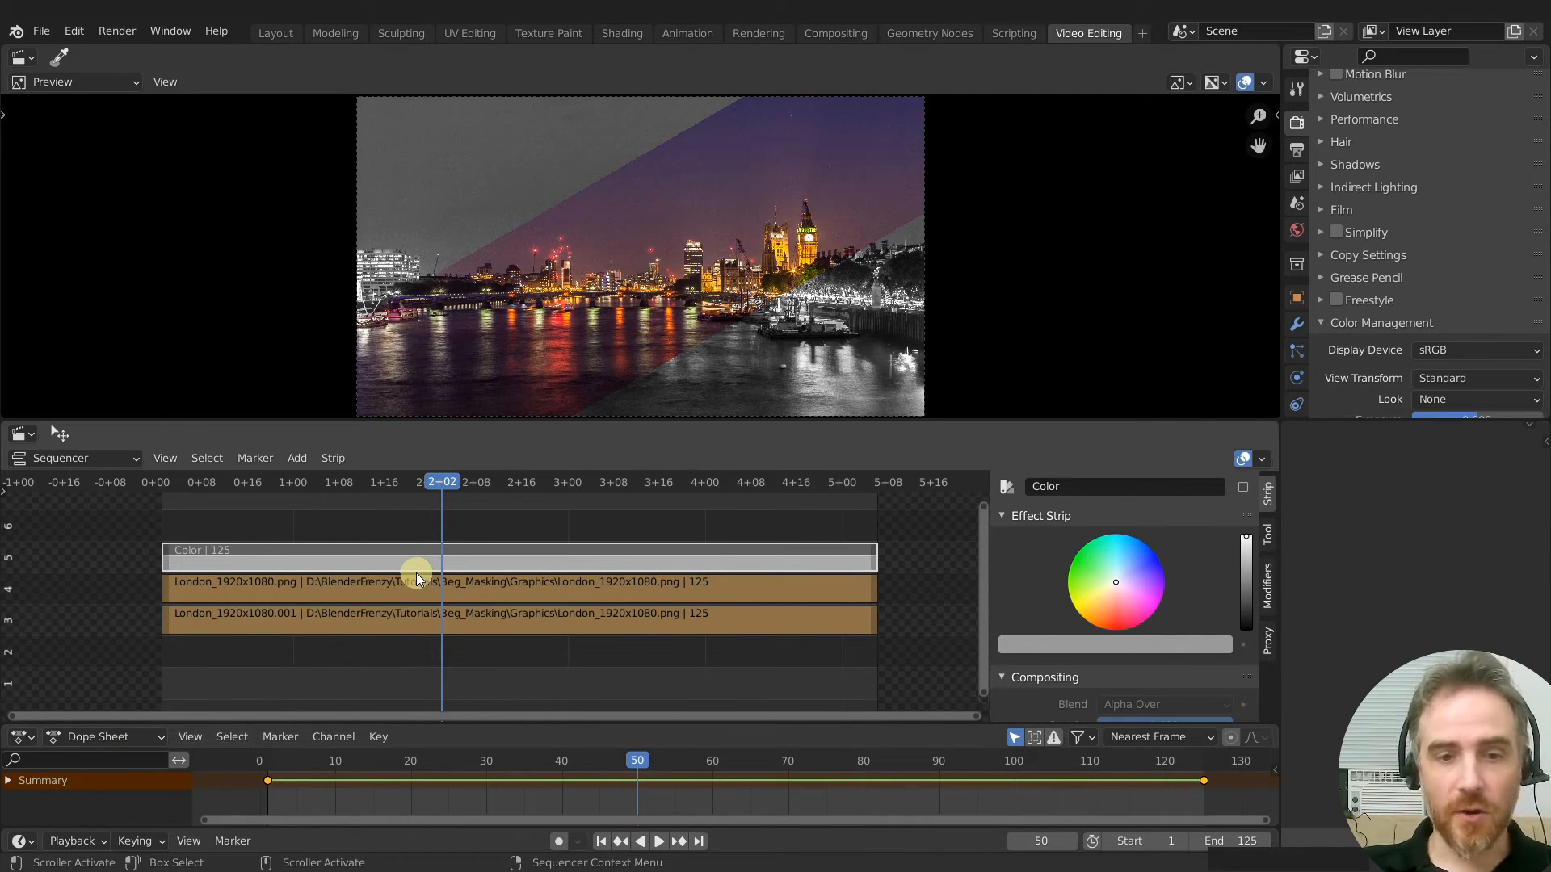
{"action": "left_click", "coordinate": [414, 526]}
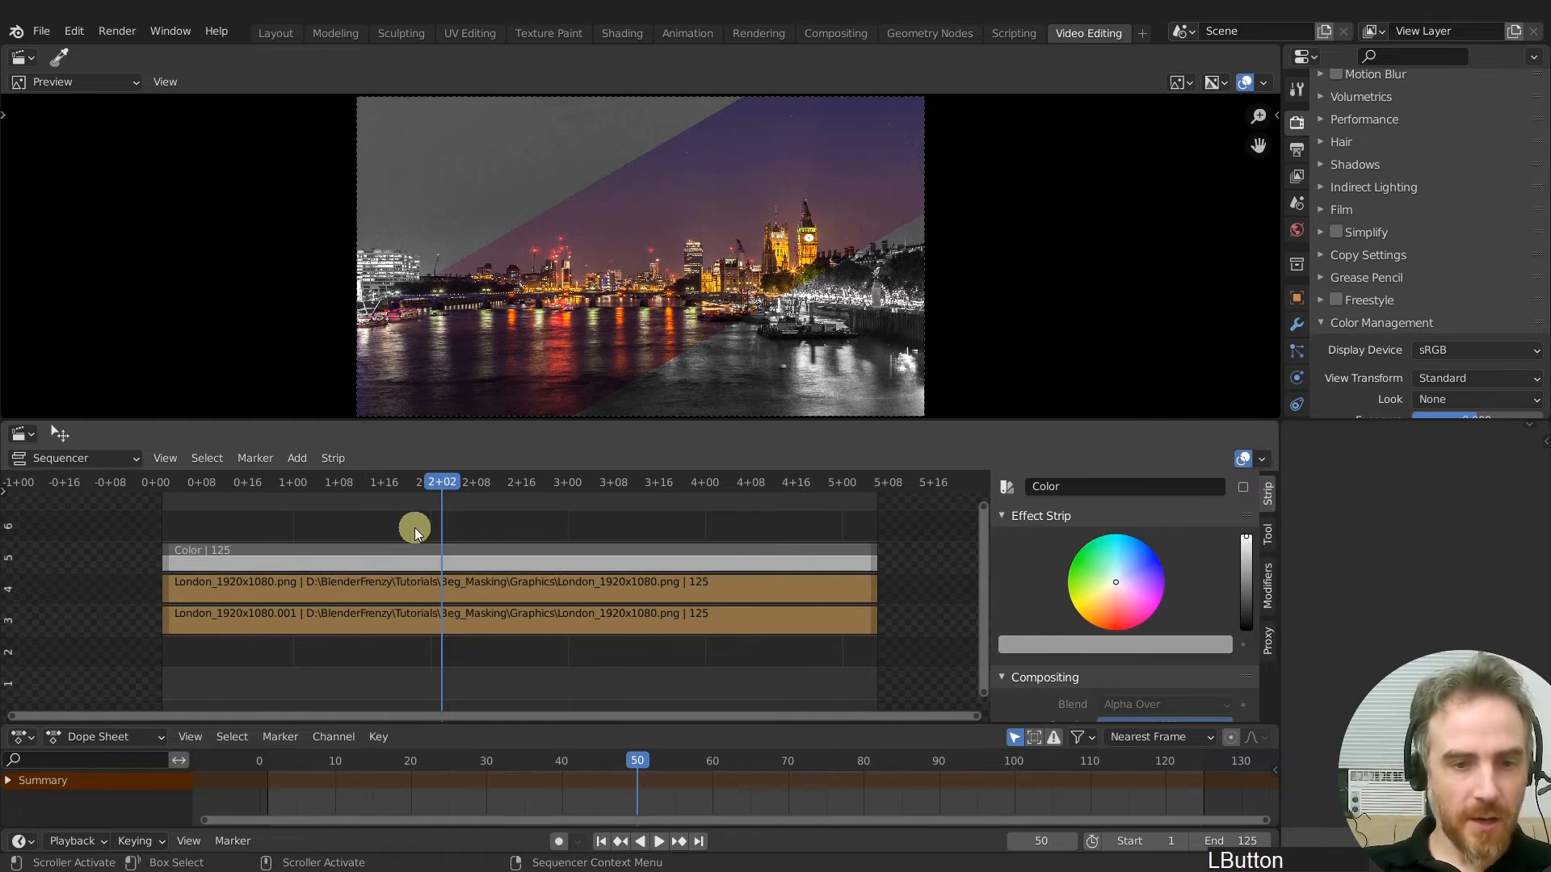
{"action": "key", "text": "Tab"}
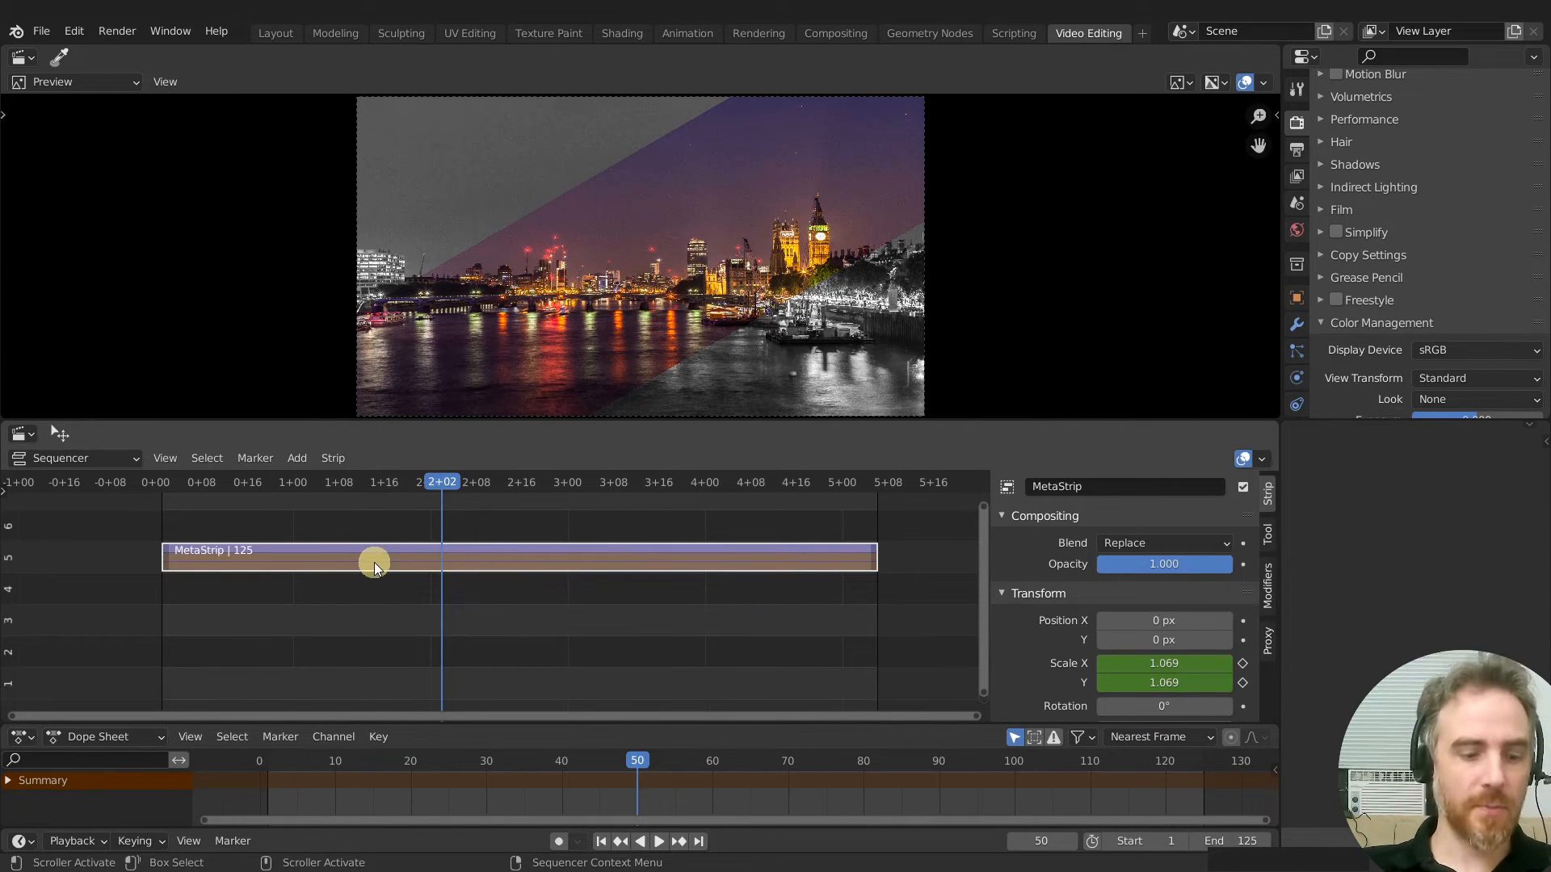
{"action": "key", "text": "Tab"}
{"action": "key", "text": "Tab"}
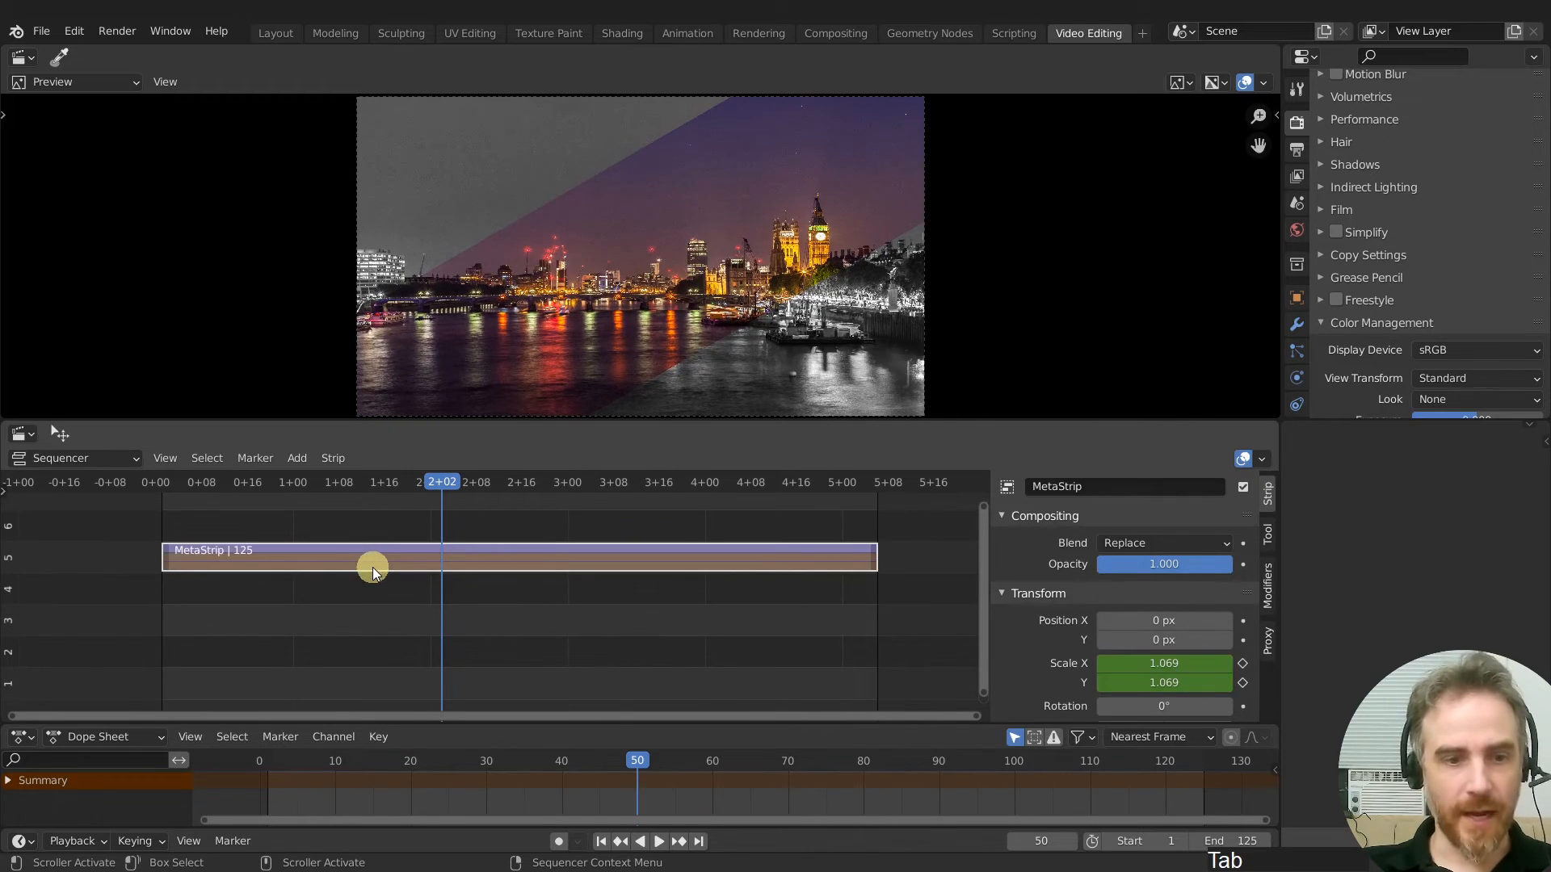
{"action": "key", "text": "Tab"}
{"action": "key", "text": "Tab"}
{"action": "left_click", "coordinate": [519, 556]}
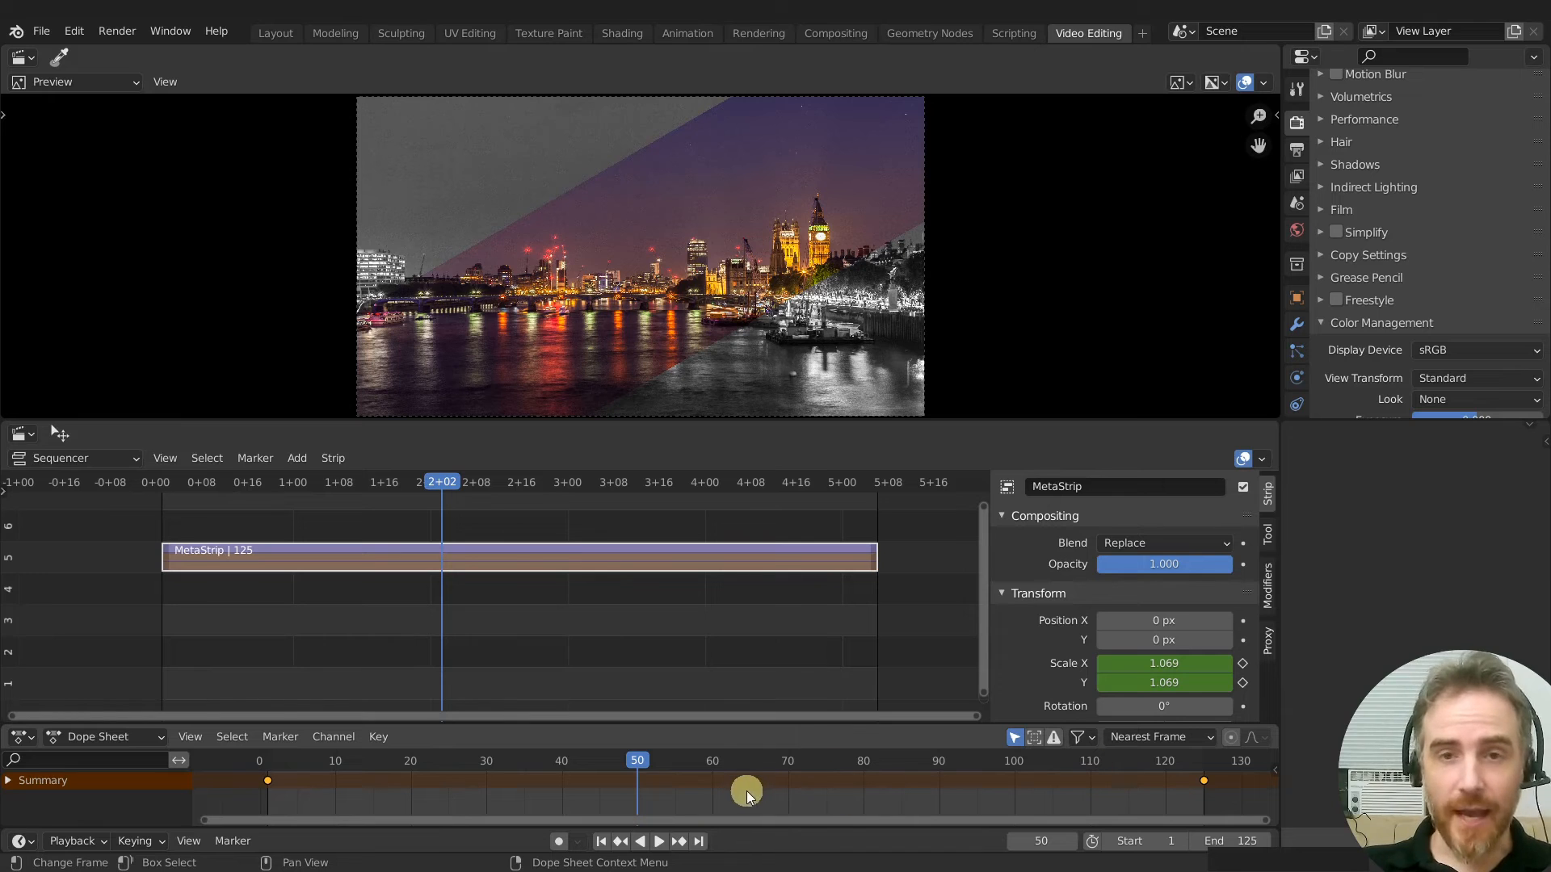
Set all of the meta strip's scale keyframes to Linear interpolation and play the animation from the first frame
{"action": "key", "text": "a"}
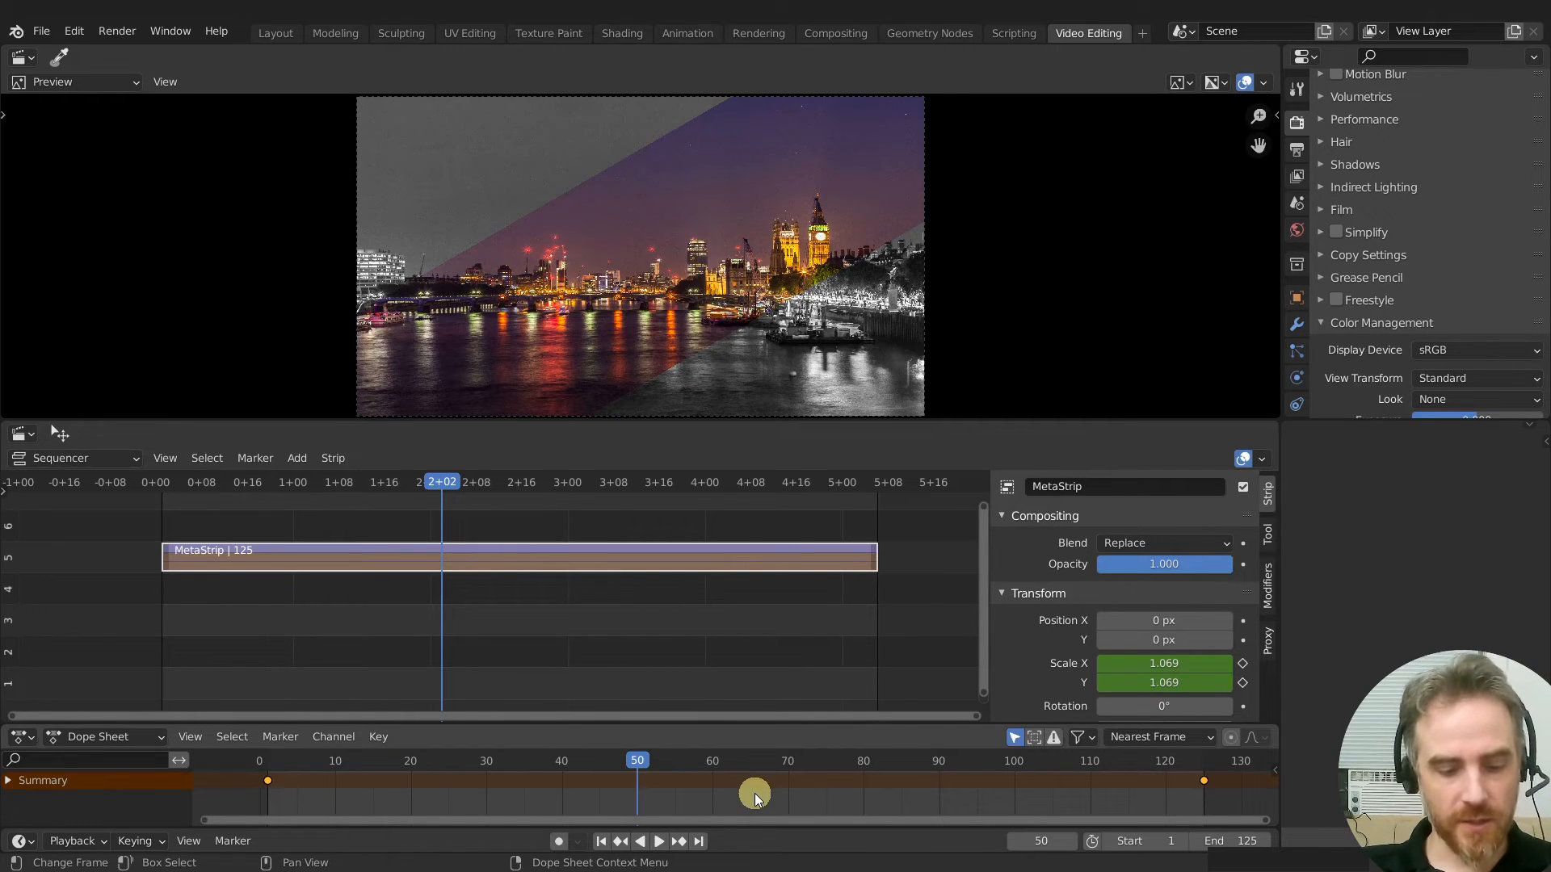
{"action": "key", "text": "t"}
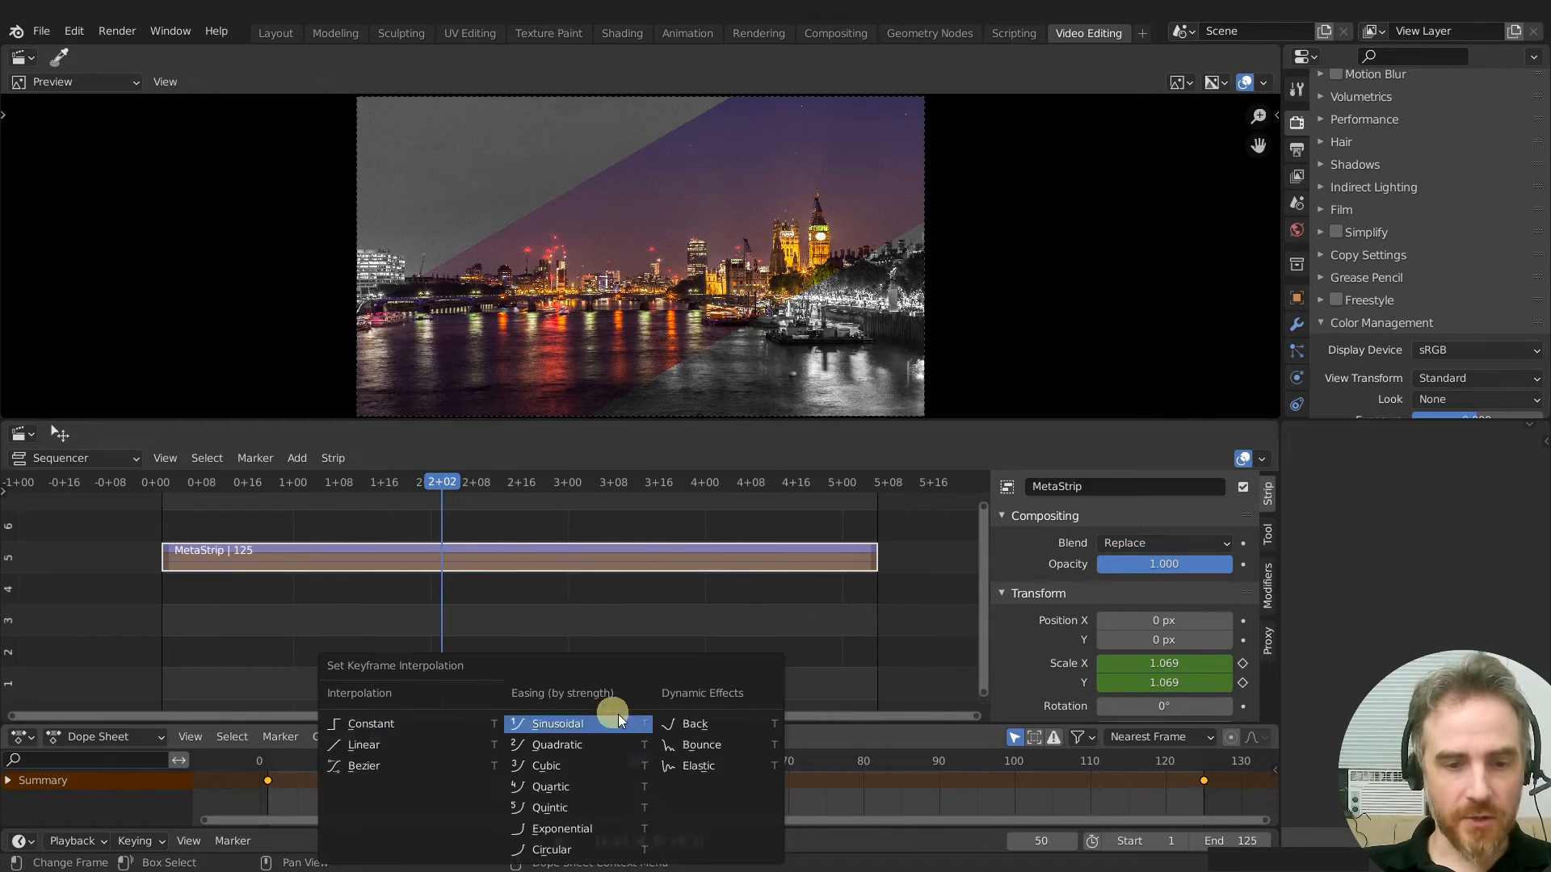
{"action": "left_click", "coordinate": [356, 745]}
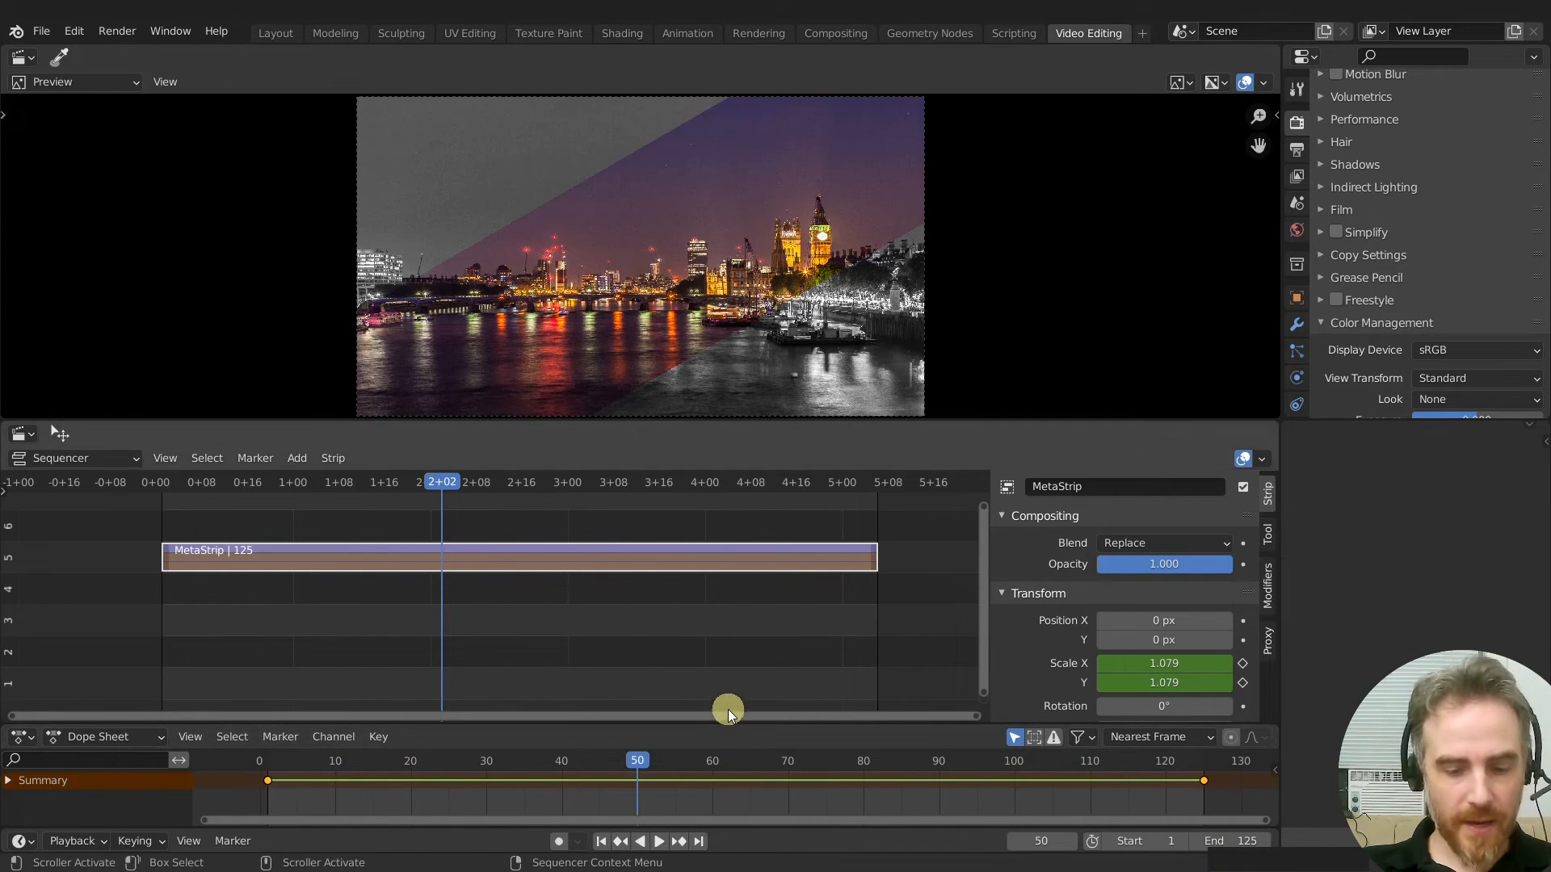
{"action": "left_click", "coordinate": [604, 841]}
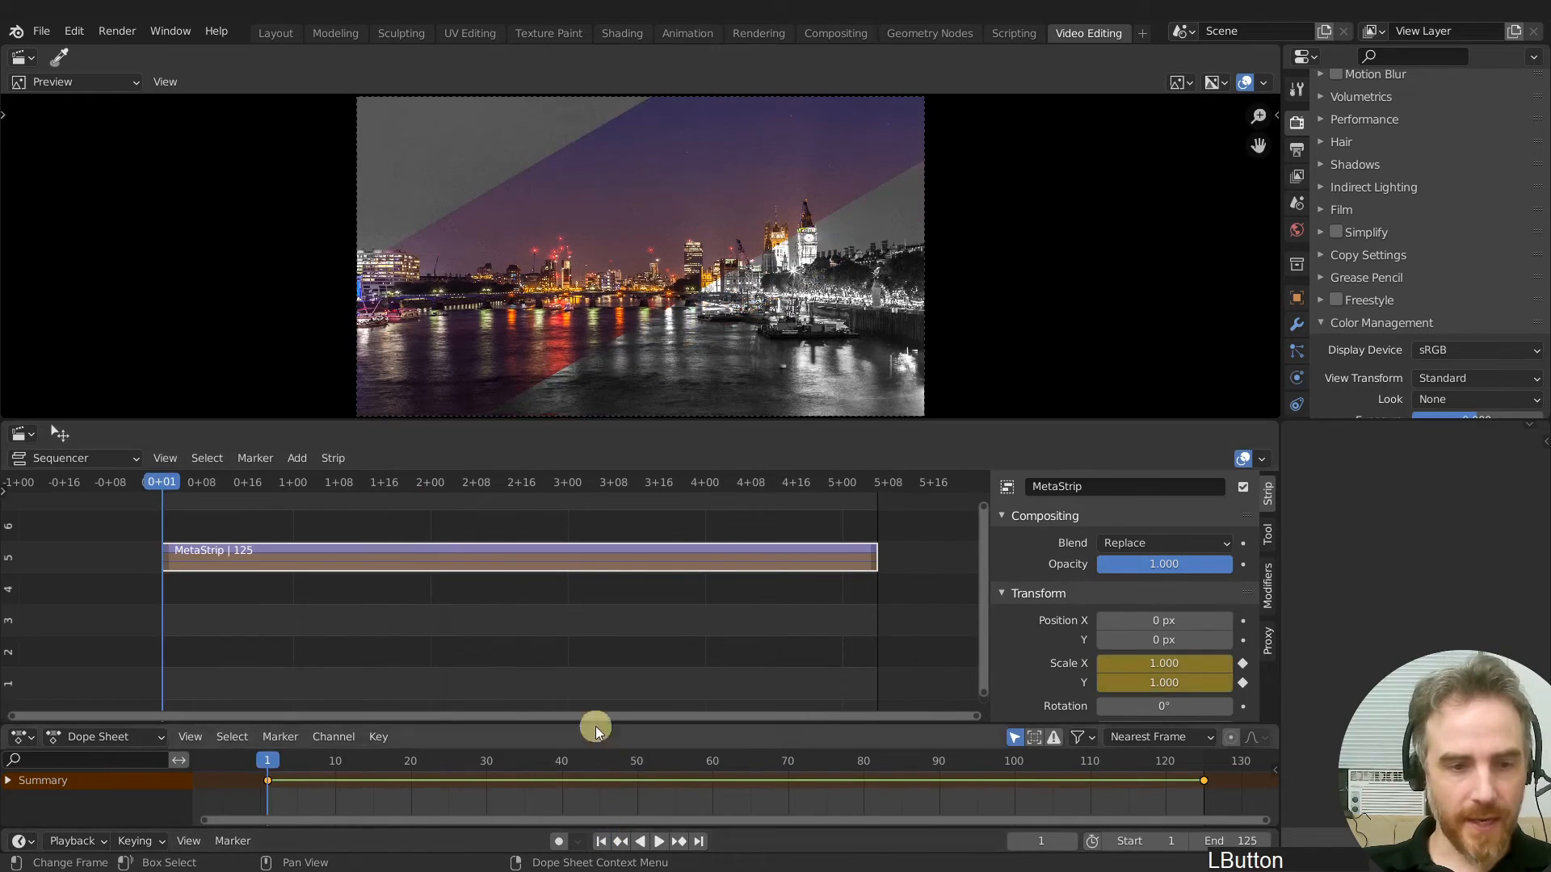
{"action": "key", "text": "space"}
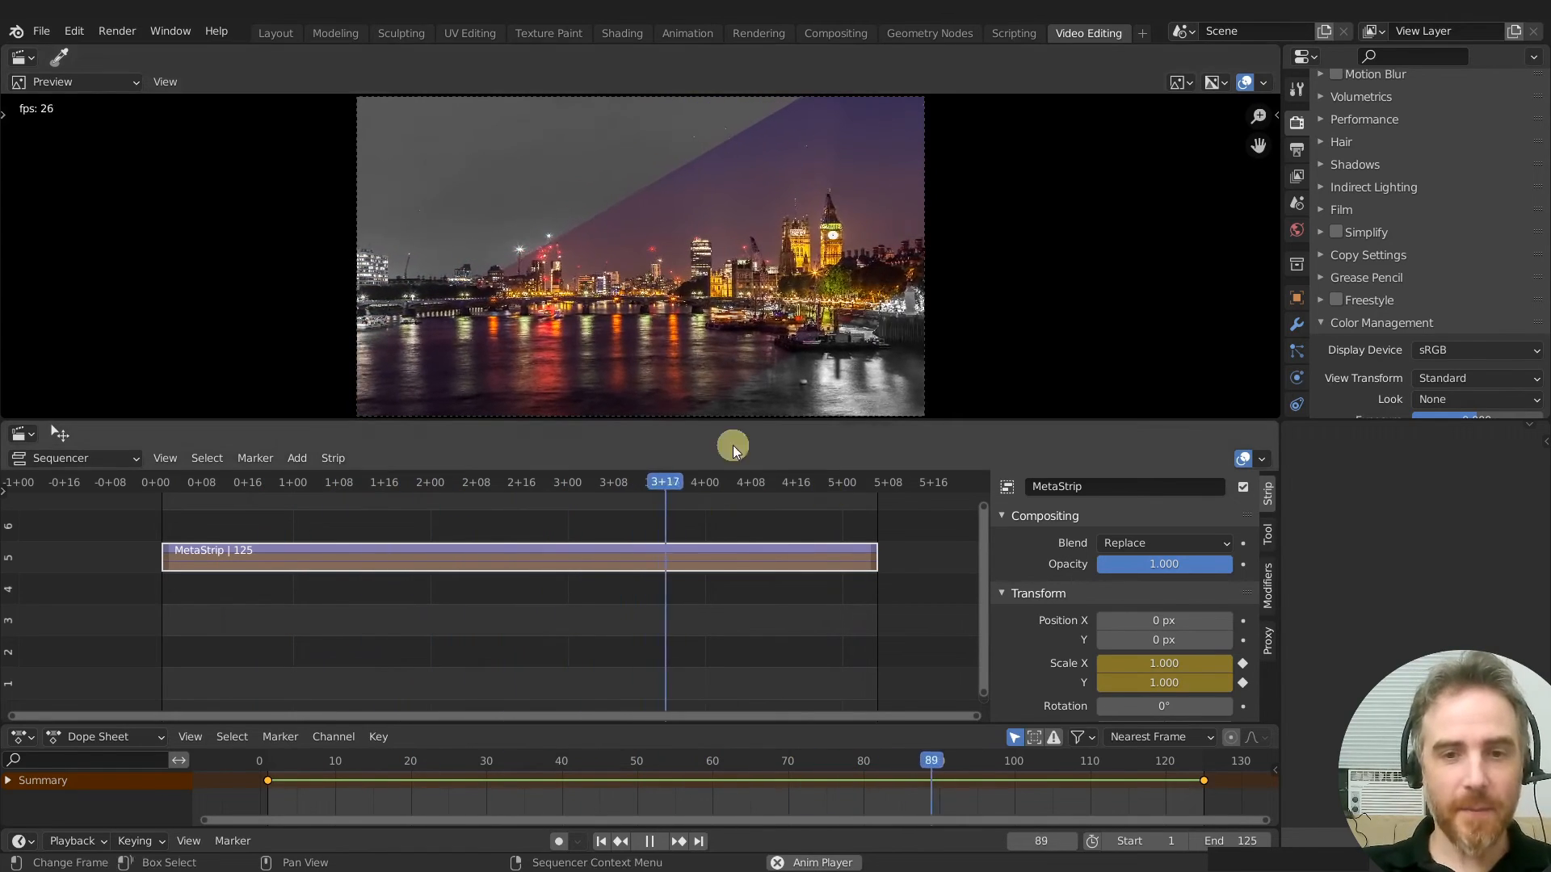
{"action": "key", "text": "space"}
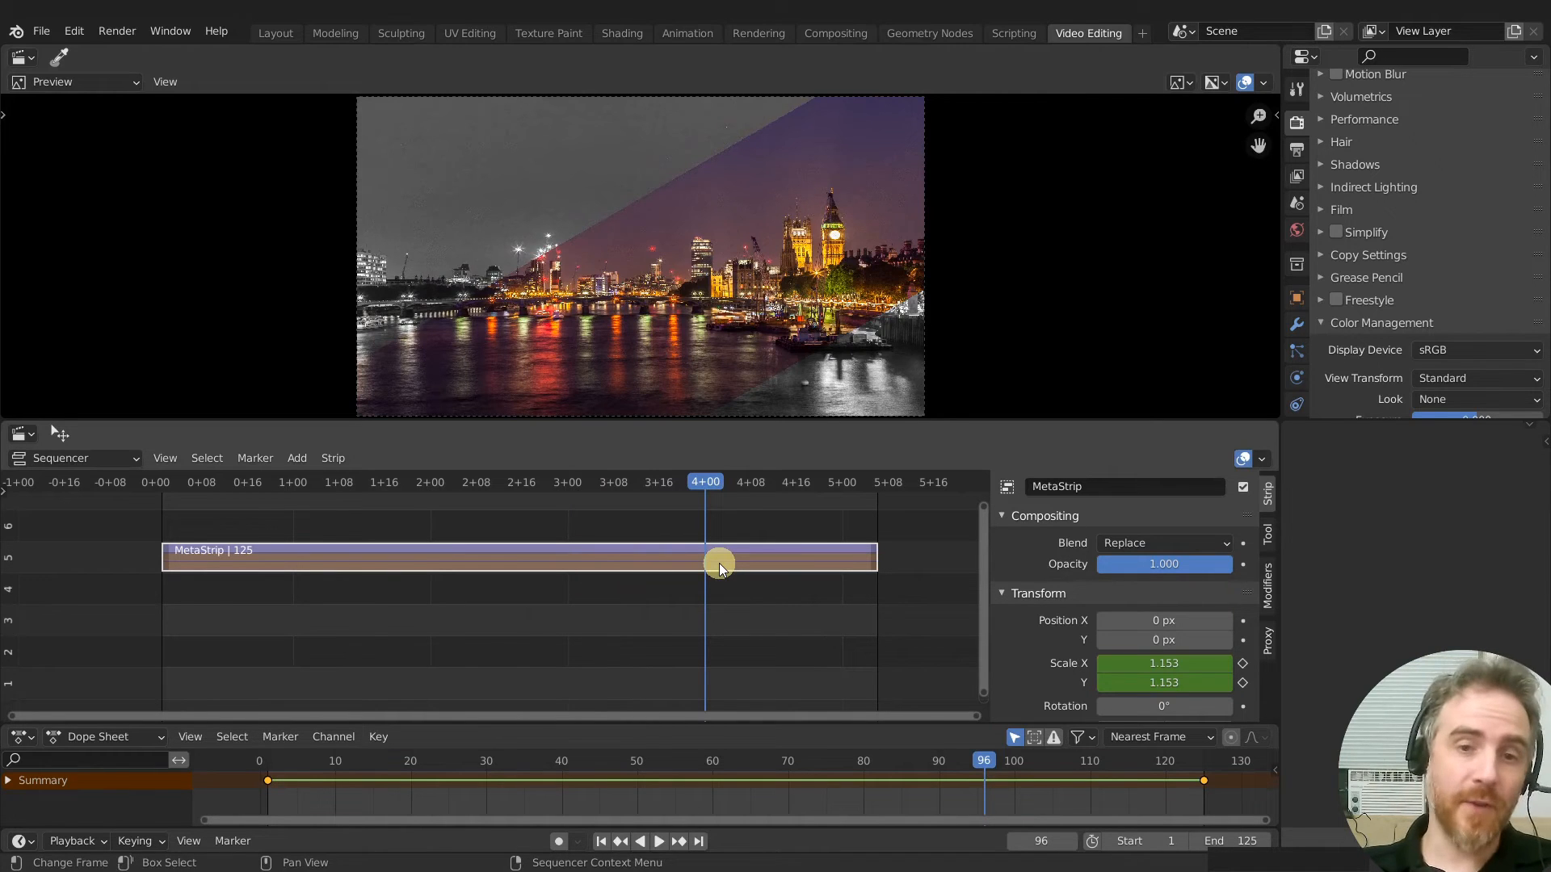
Open the meta strip and add a Gaussian Blur effect strip to its Color strip
{"action": "left_click", "coordinate": [721, 567]}
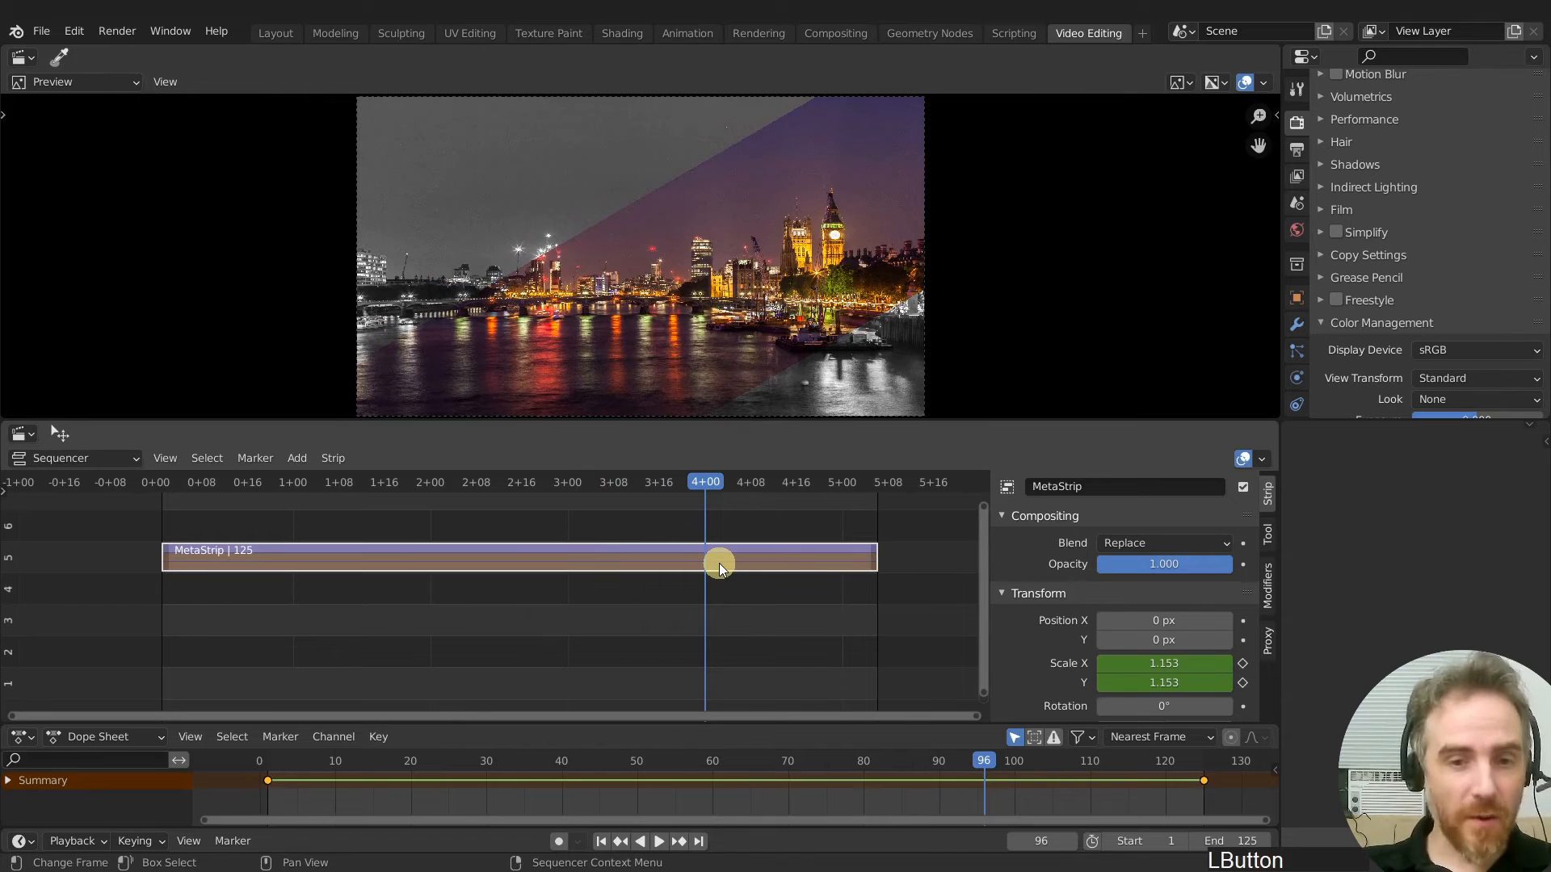
{"action": "key", "text": "Tab"}
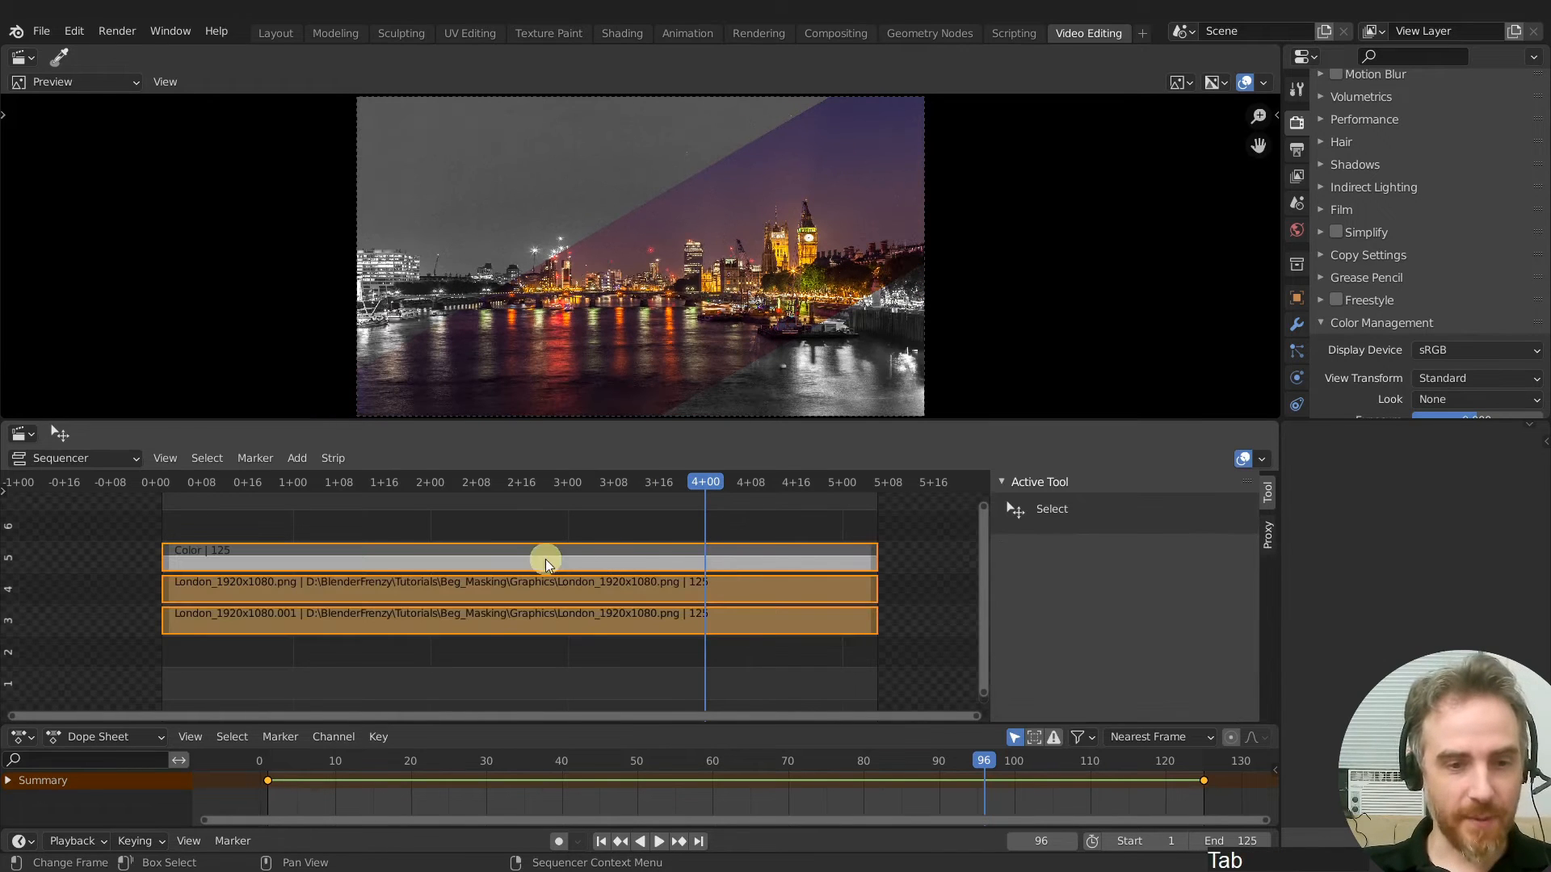
{"action": "middle_click_drag", "start_coordinate": [555, 559], "coordinate": [593, 571]}
{"action": "left_click", "coordinate": [578, 570]}
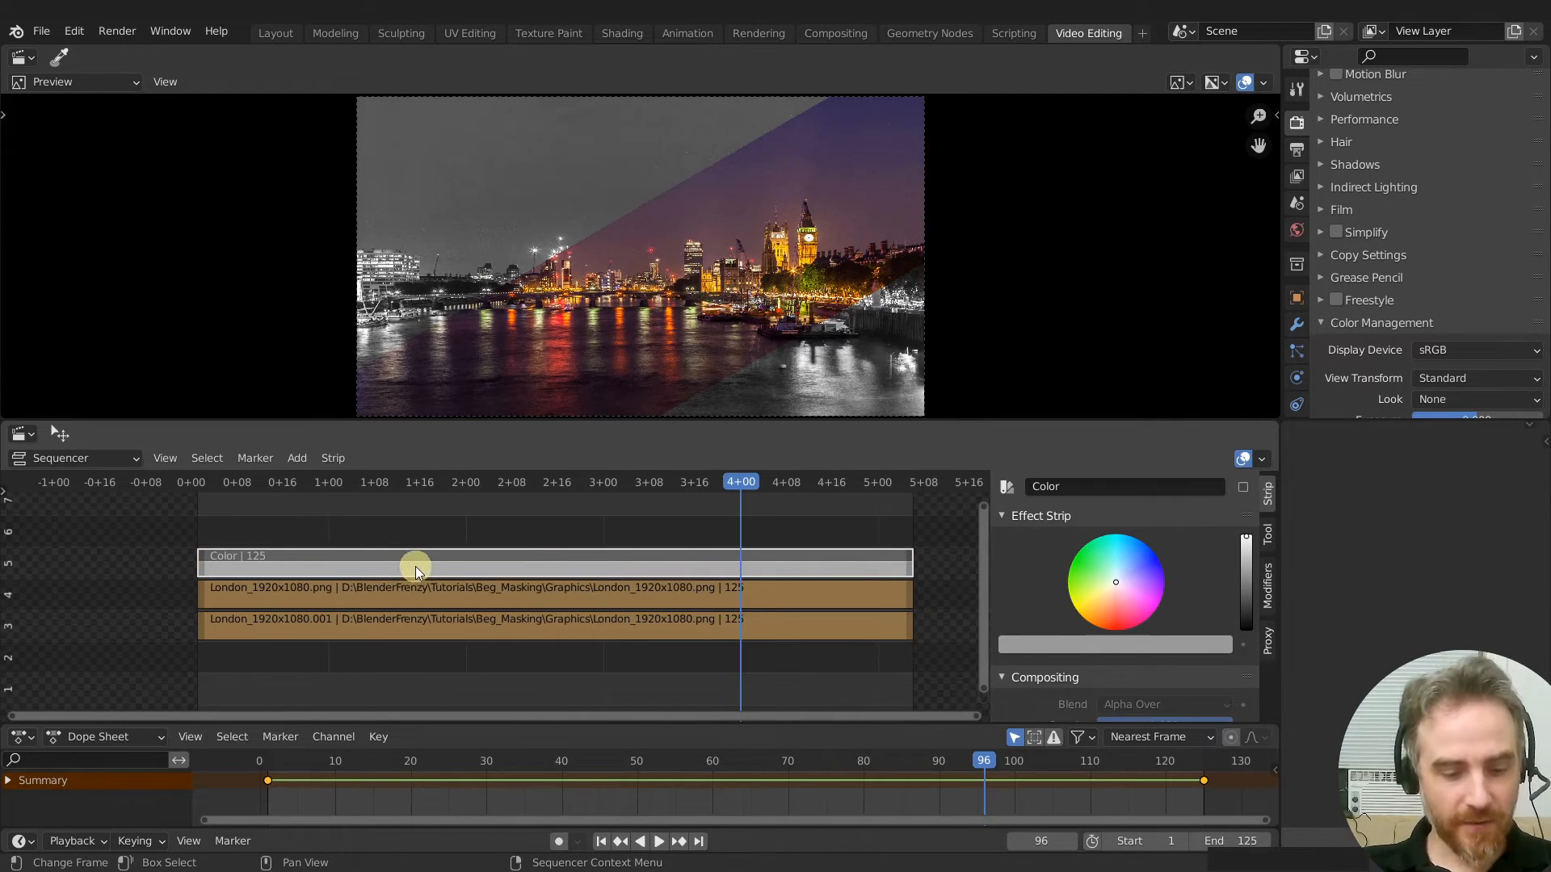
{"action": "key", "text": "shift+a"}
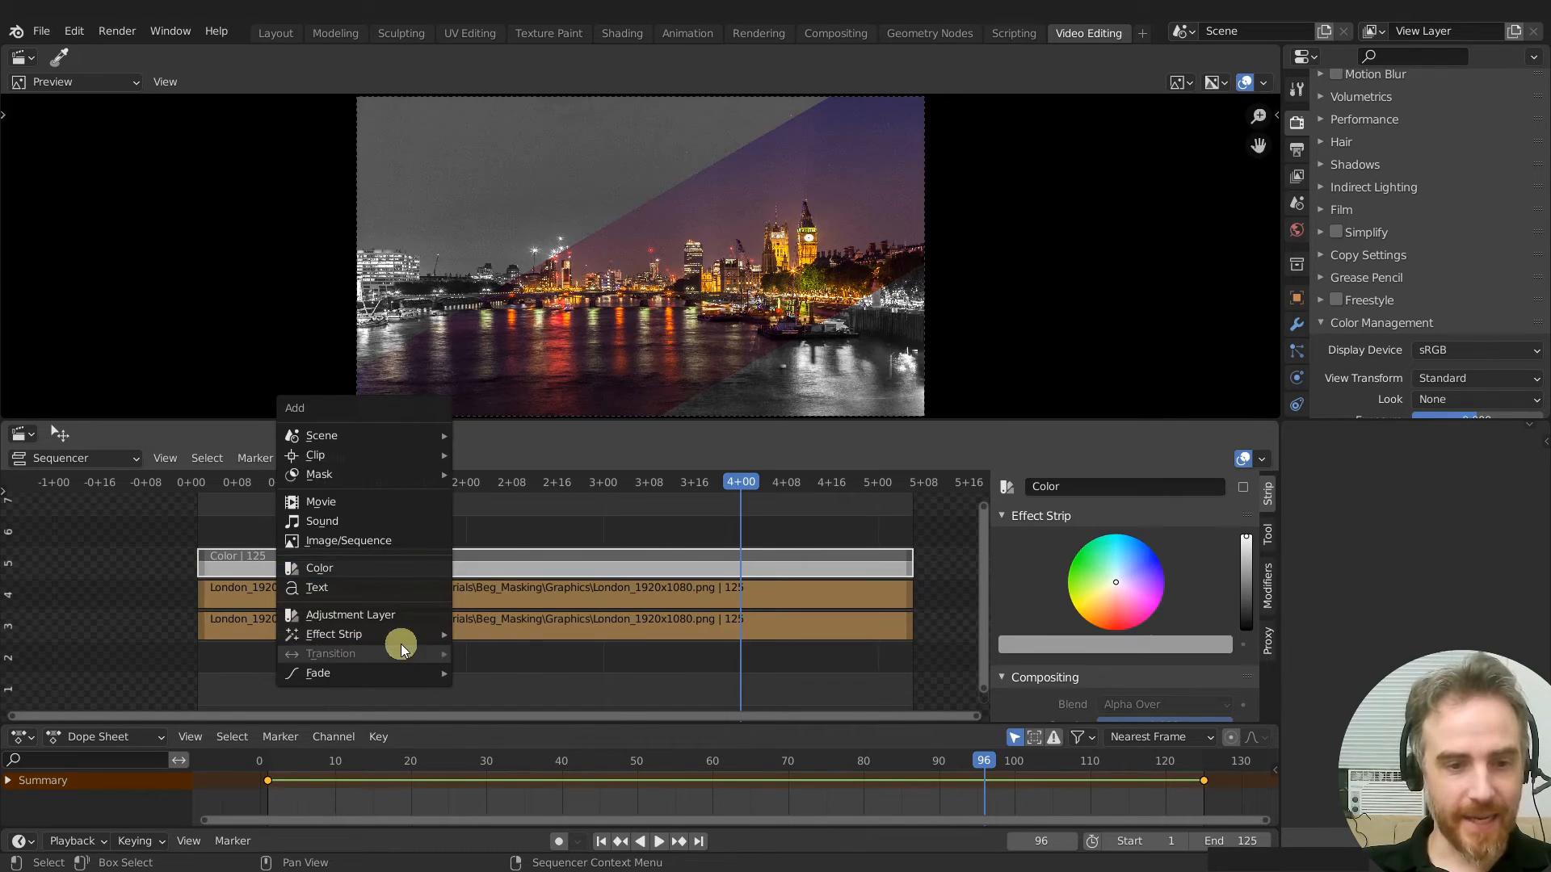
{"action": "mouse_move", "coordinate": [405, 634]}
{"action": "left_click", "coordinate": [530, 631]}
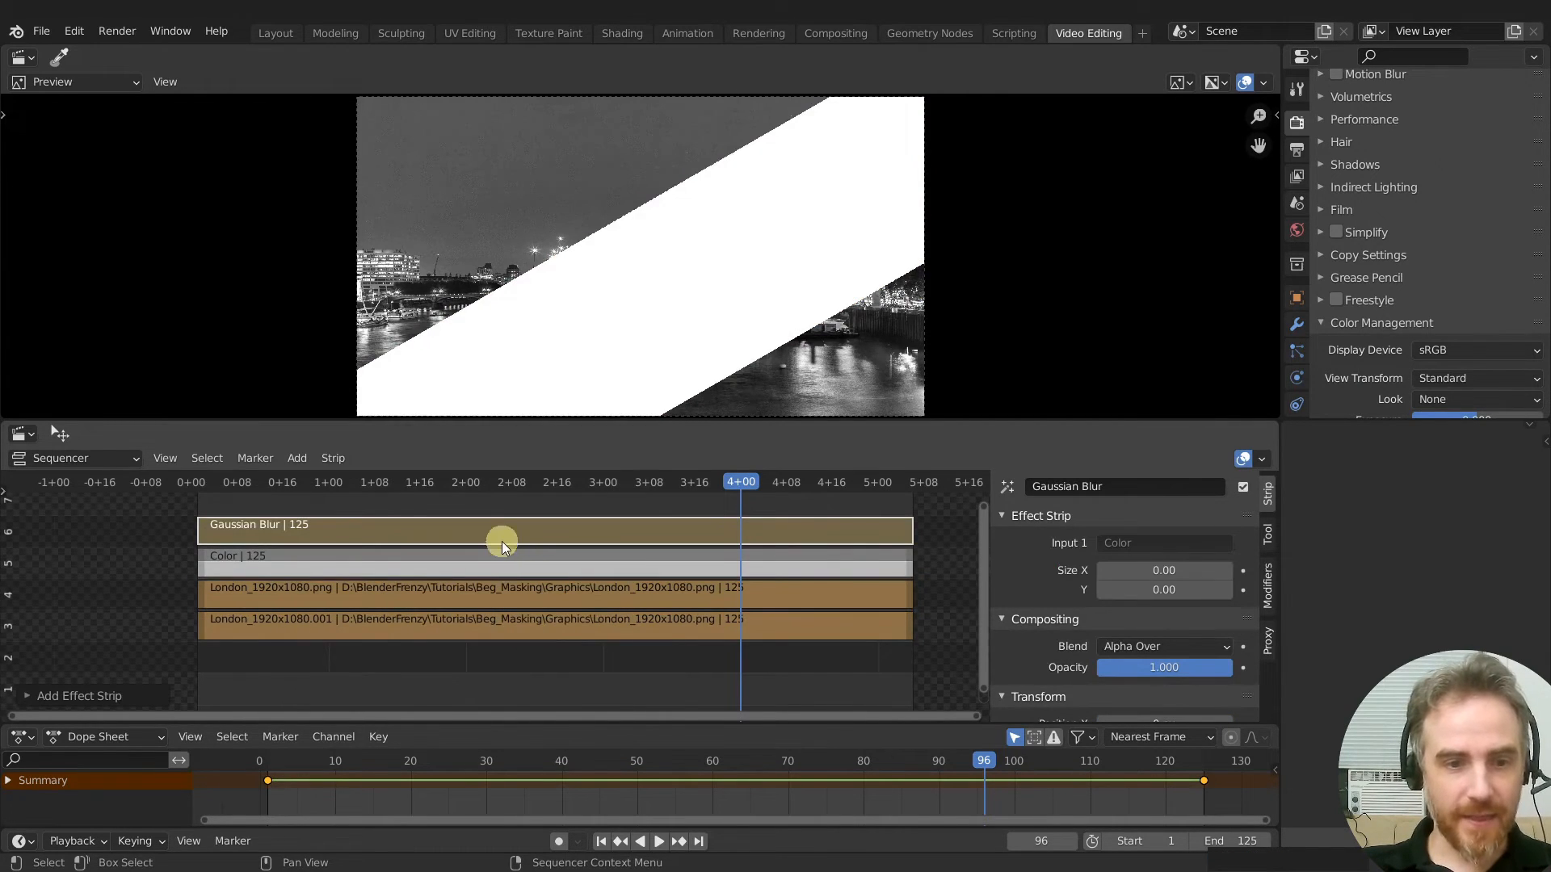
{"action": "left_click", "coordinate": [501, 540]}
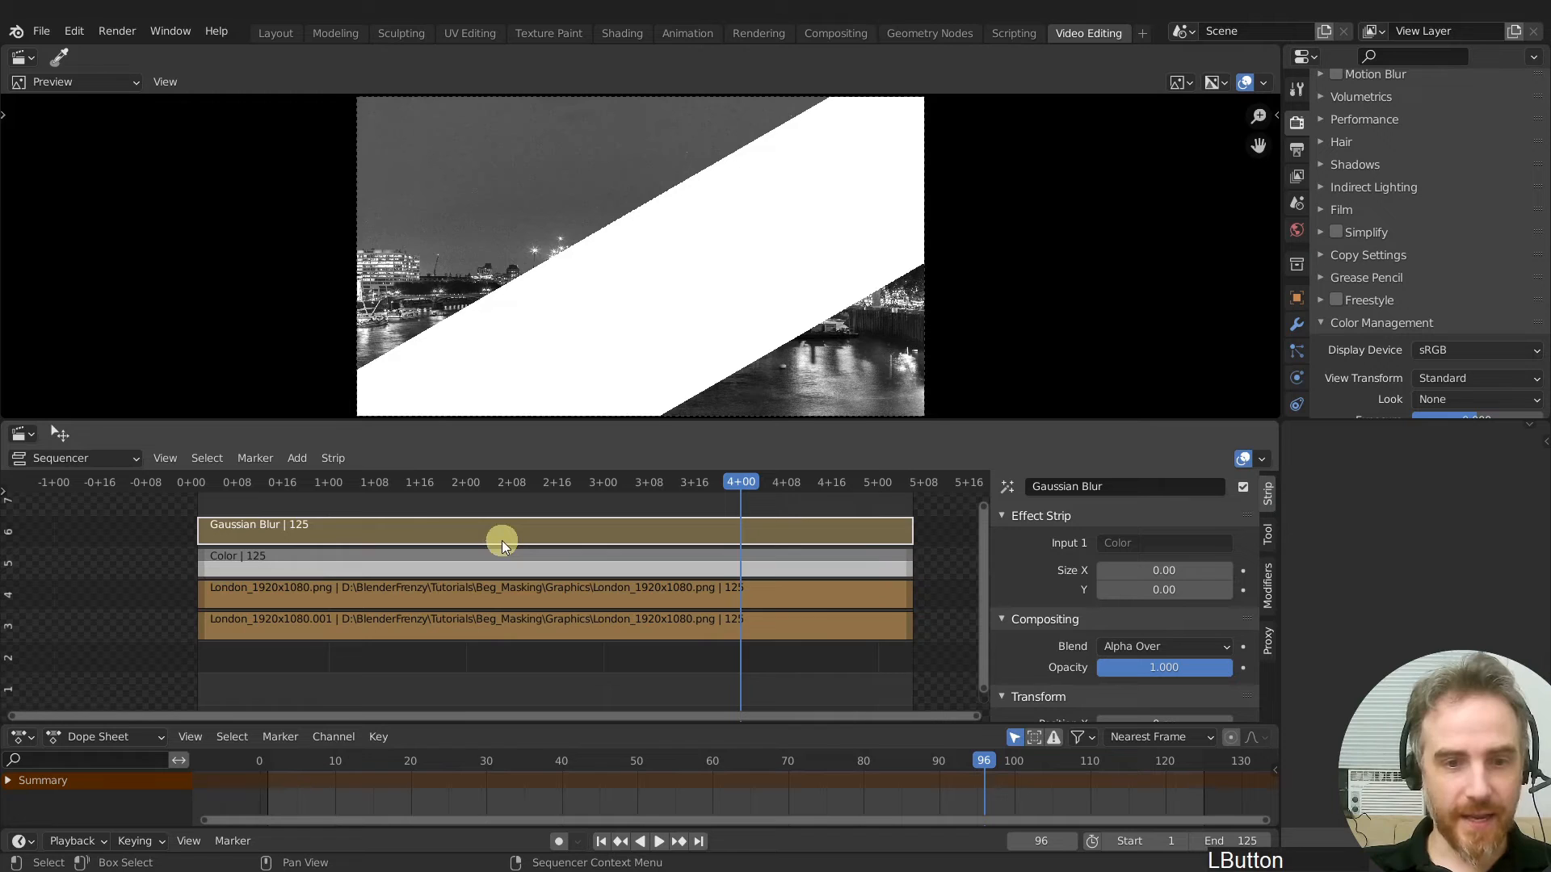
Set the Gaussian Blur strip's X and Y size to 100
{"action": "left_click", "coordinate": [1165, 577]}
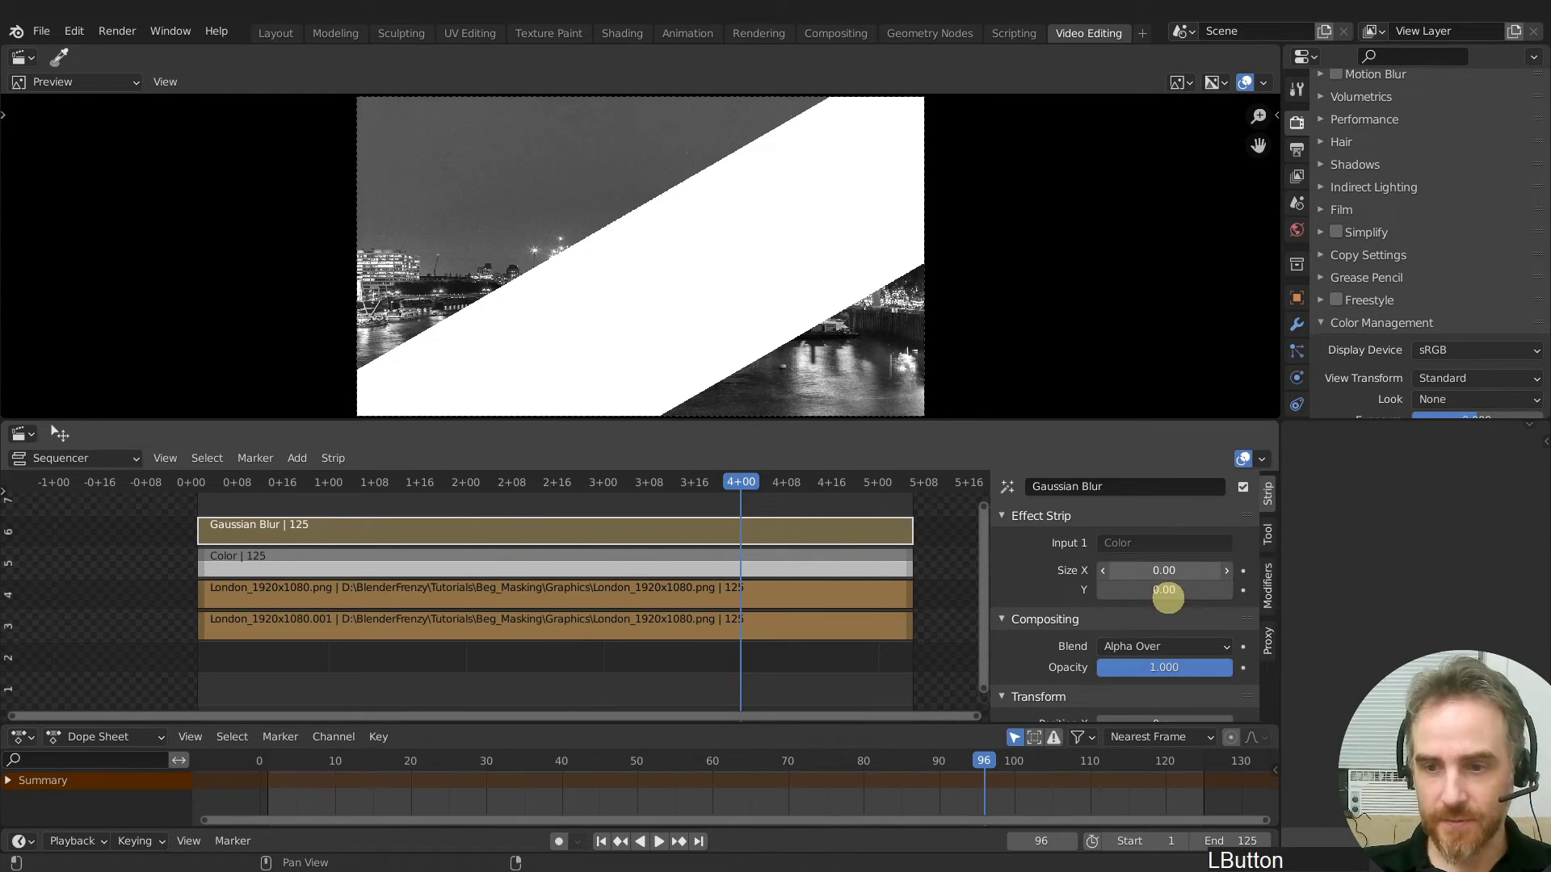
{"action": "left_click", "coordinate": [1165, 573]}
{"action": "type", "text": "100"}
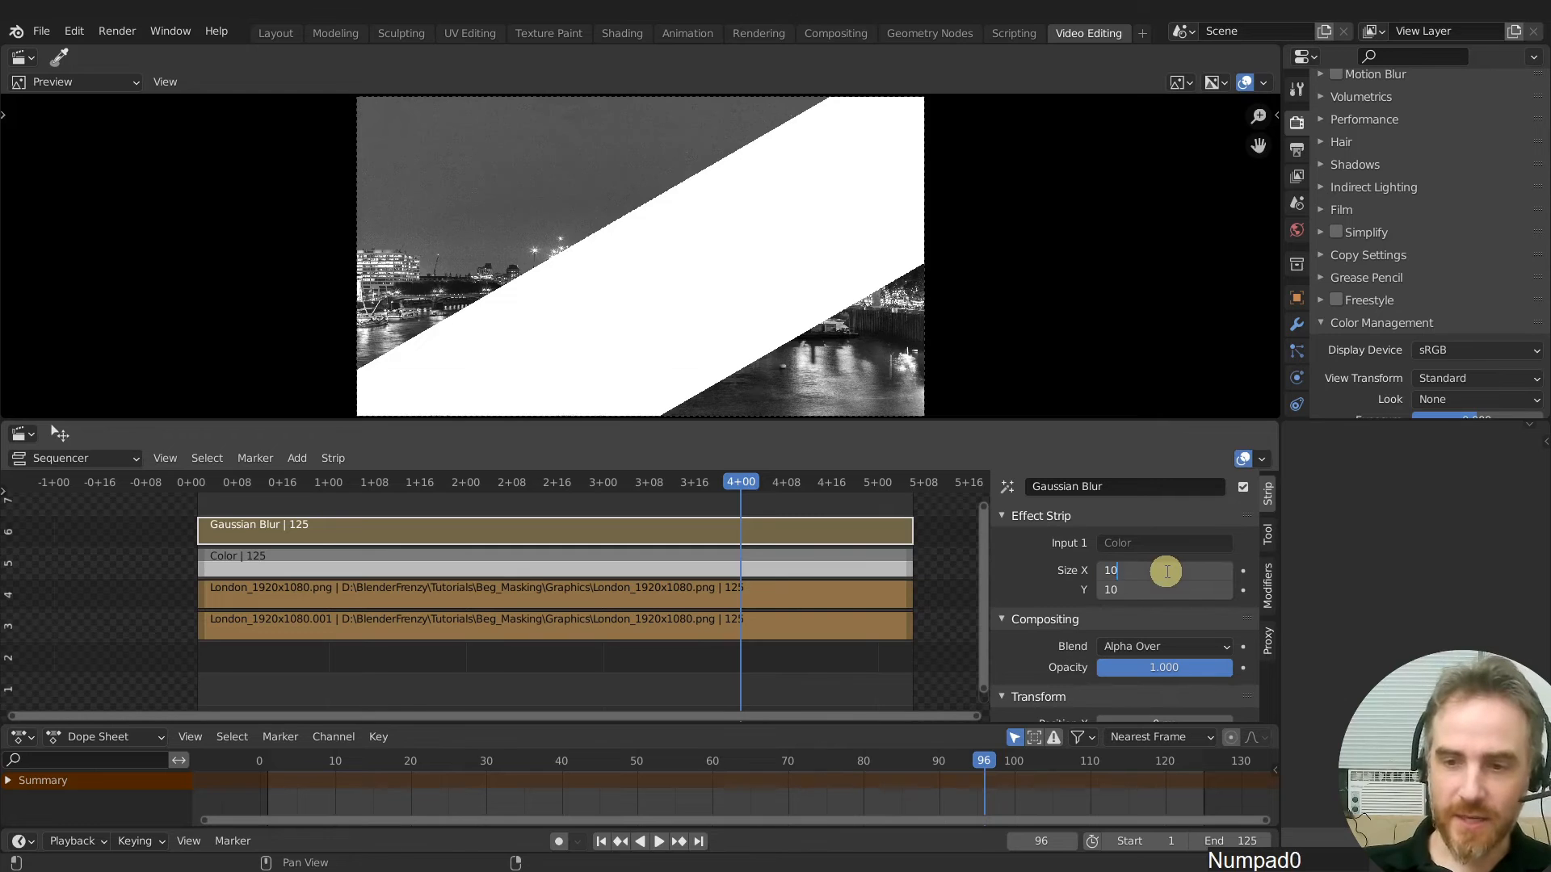
{"action": "key", "text": "Return"}
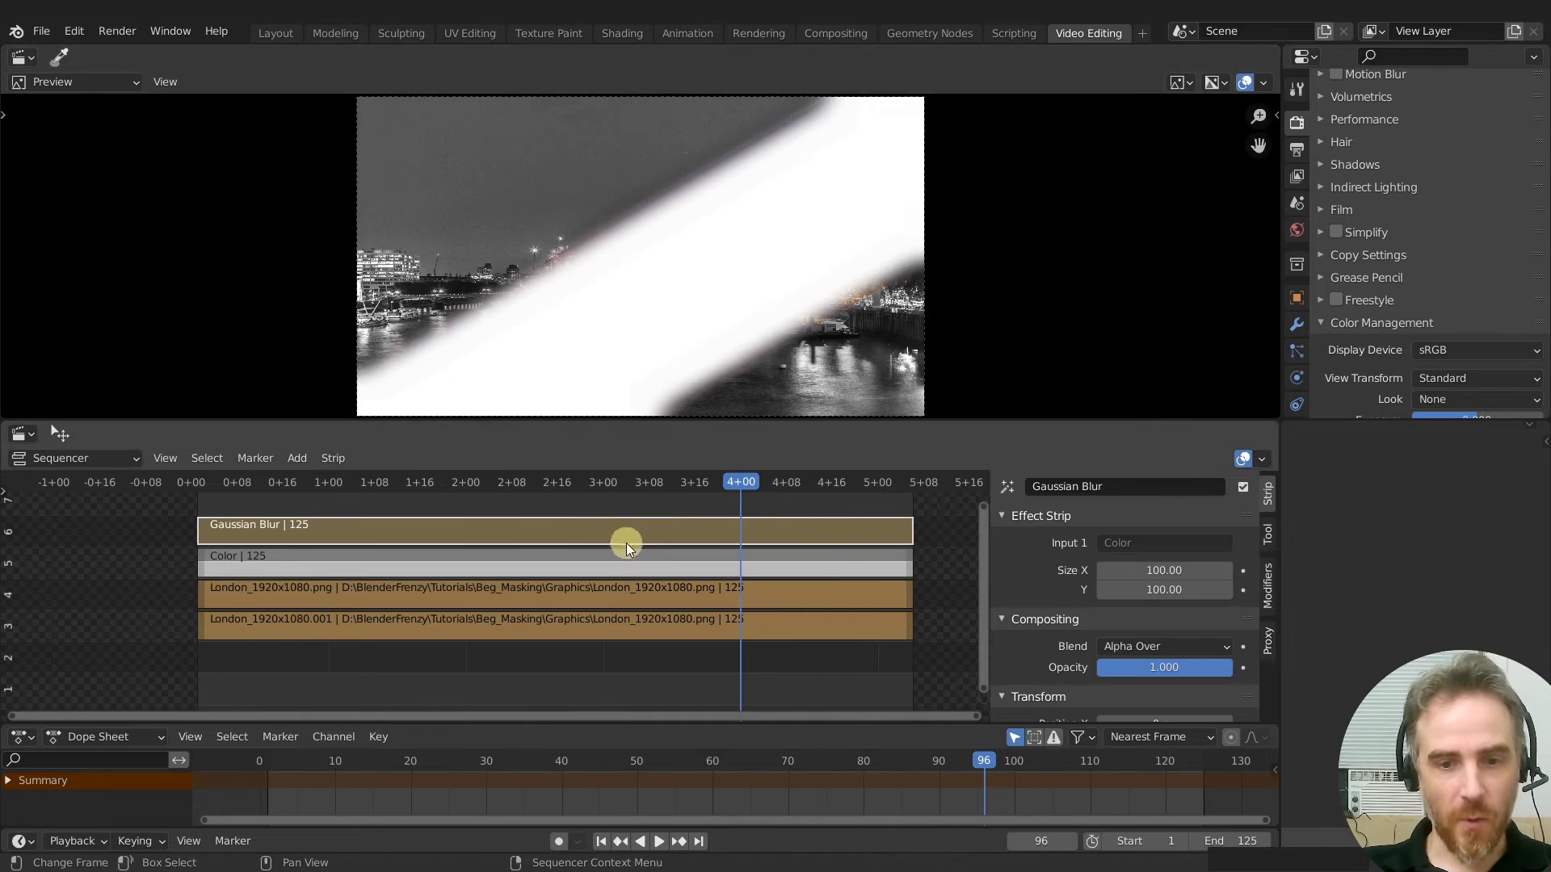
Mute the Gaussian Blur strip, refresh the preview and move the playhead to frame 47
{"action": "key", "text": "h"}
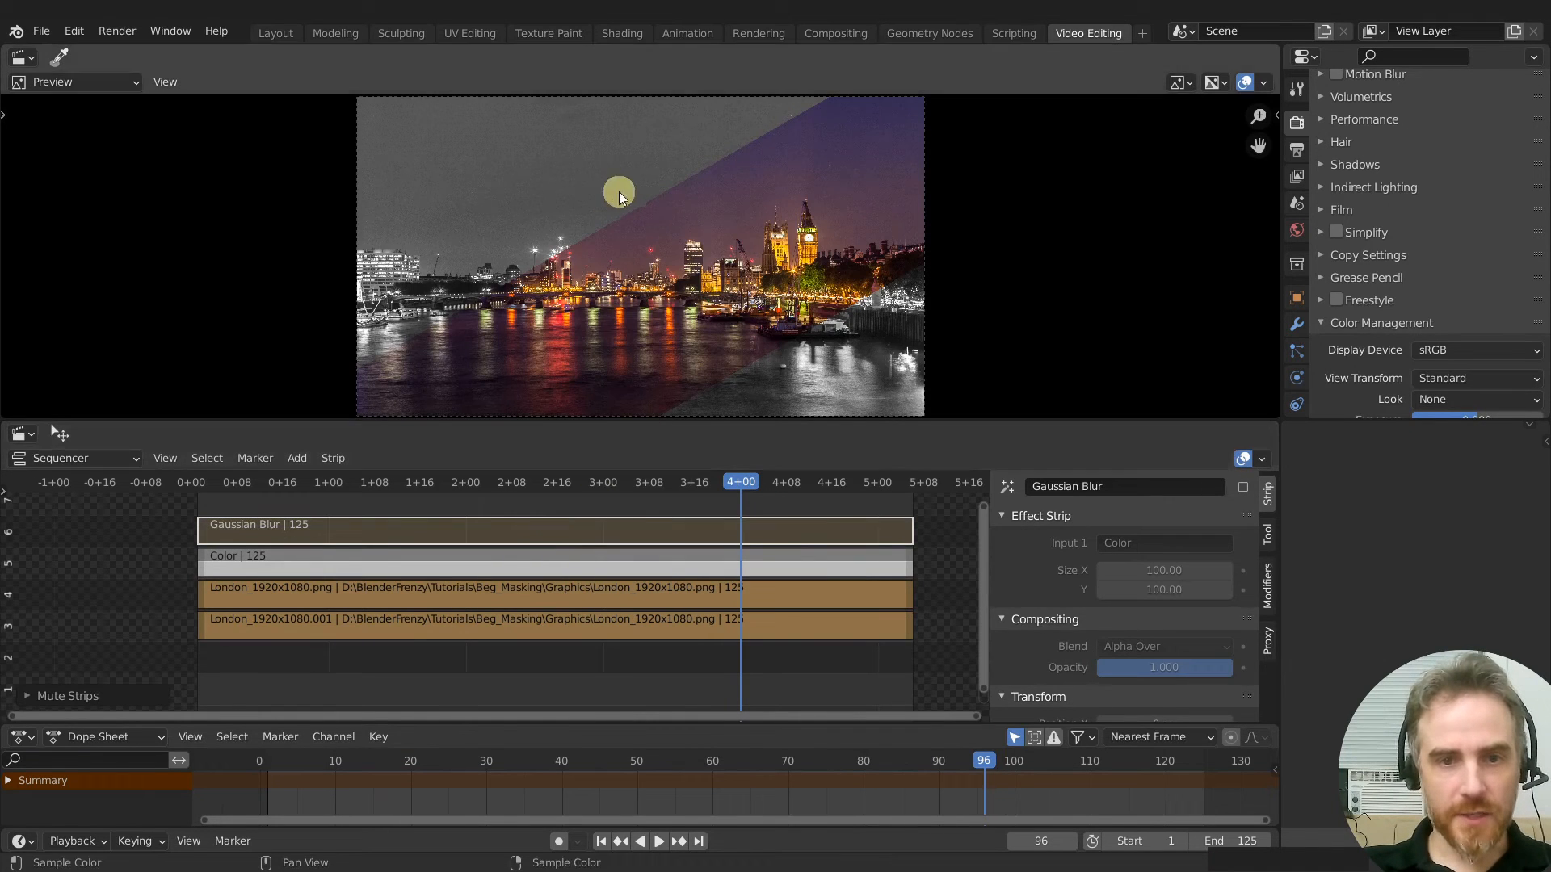
{"action": "key", "text": "ctrl+r"}
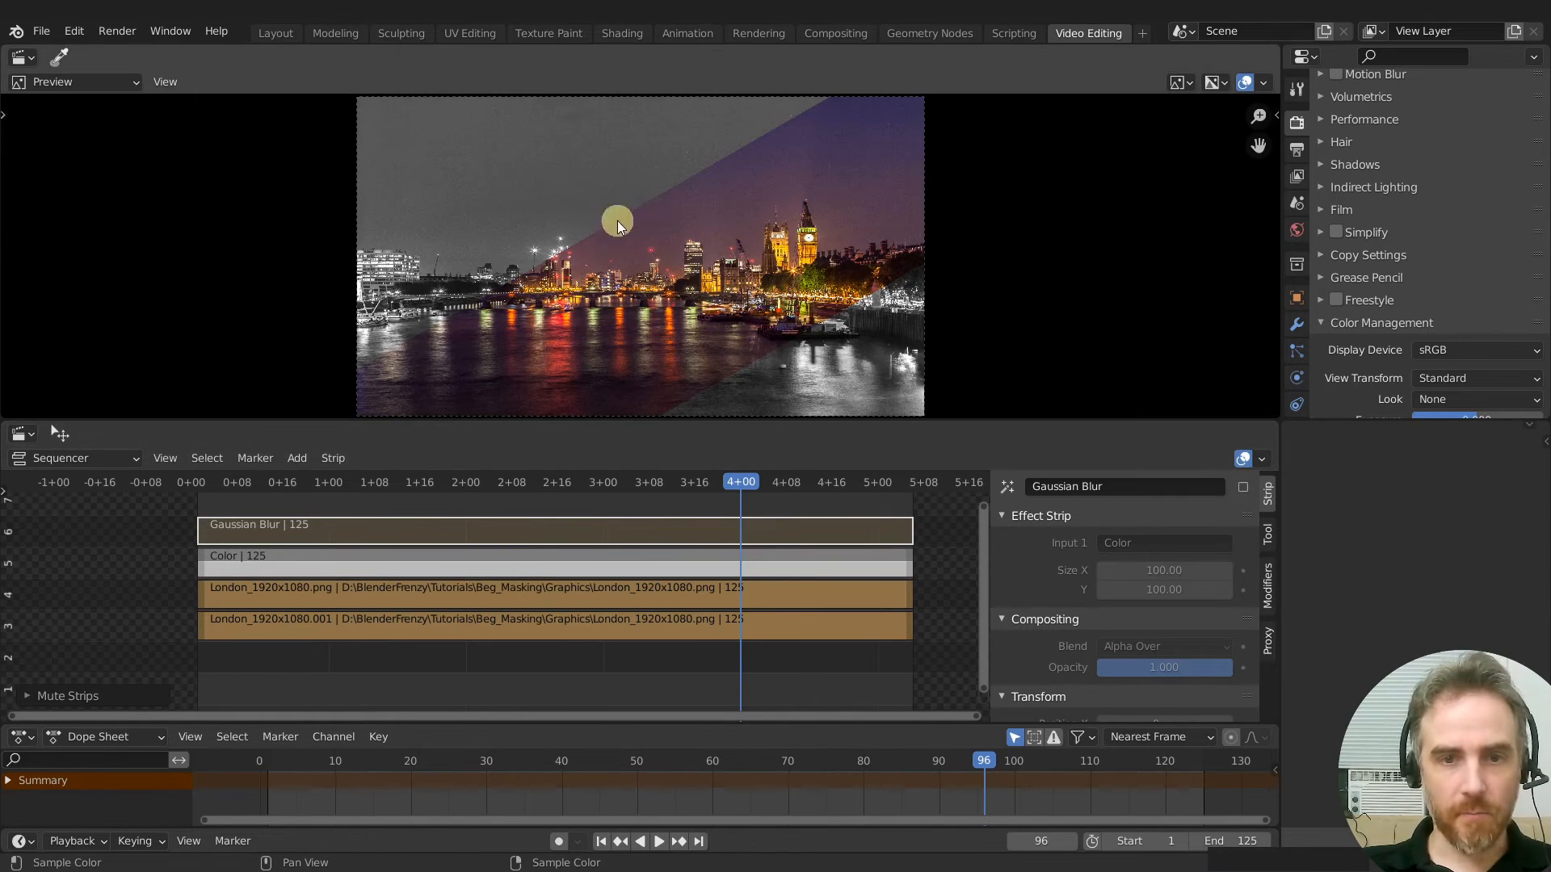
{"action": "left_click_drag", "start_coordinate": [662, 483], "coordinate": [504, 491]}
{"action": "key", "text": "Escape"}
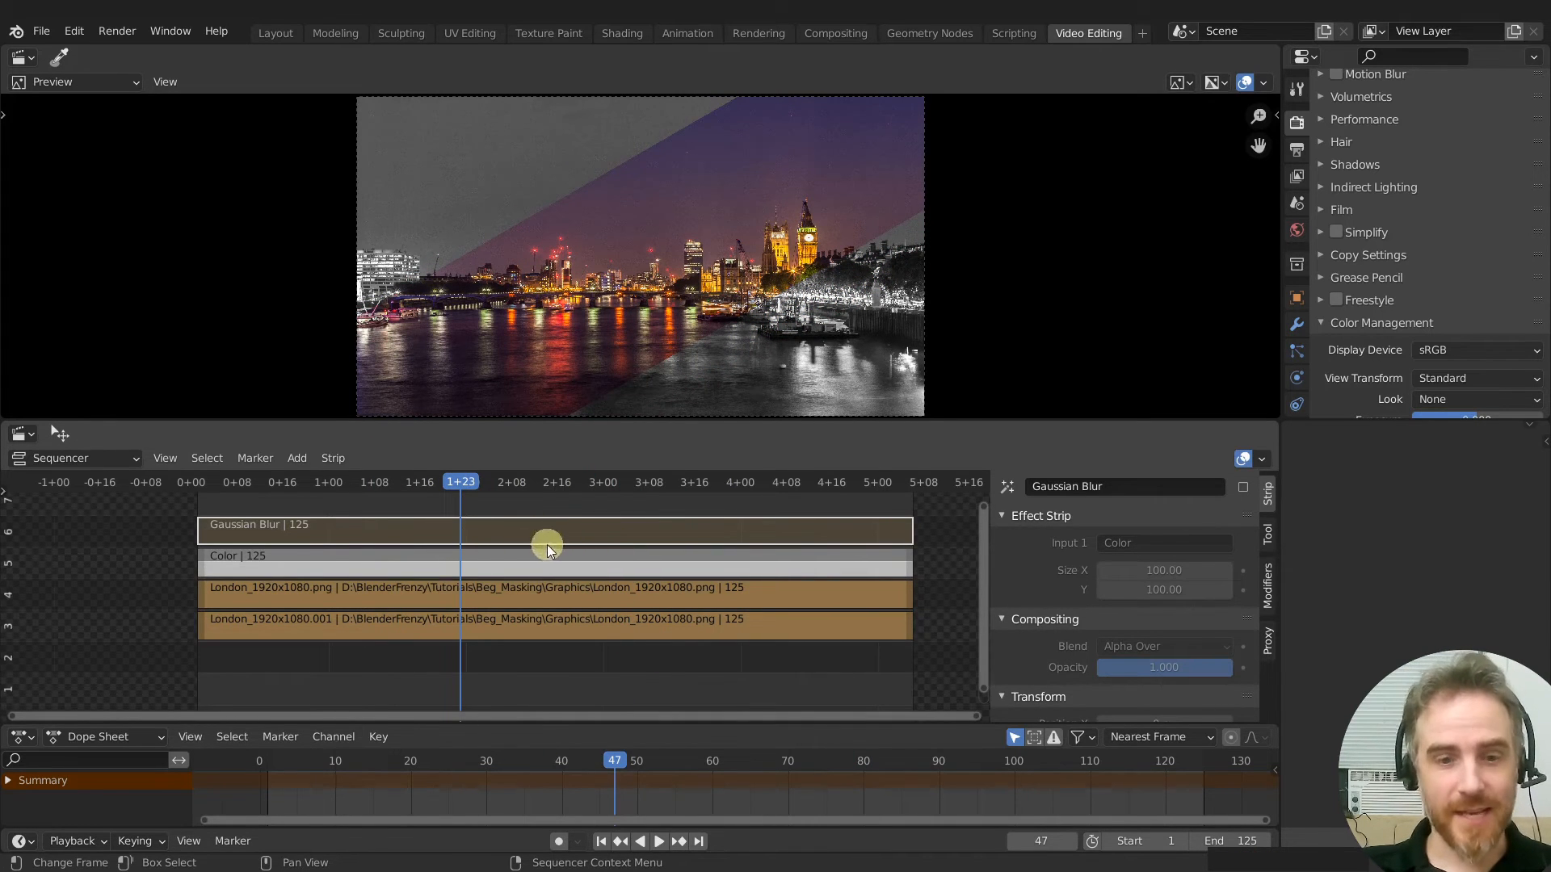
Select the Color strip and scrub the playhead to frame 61
{"action": "left_click", "coordinate": [482, 595]}
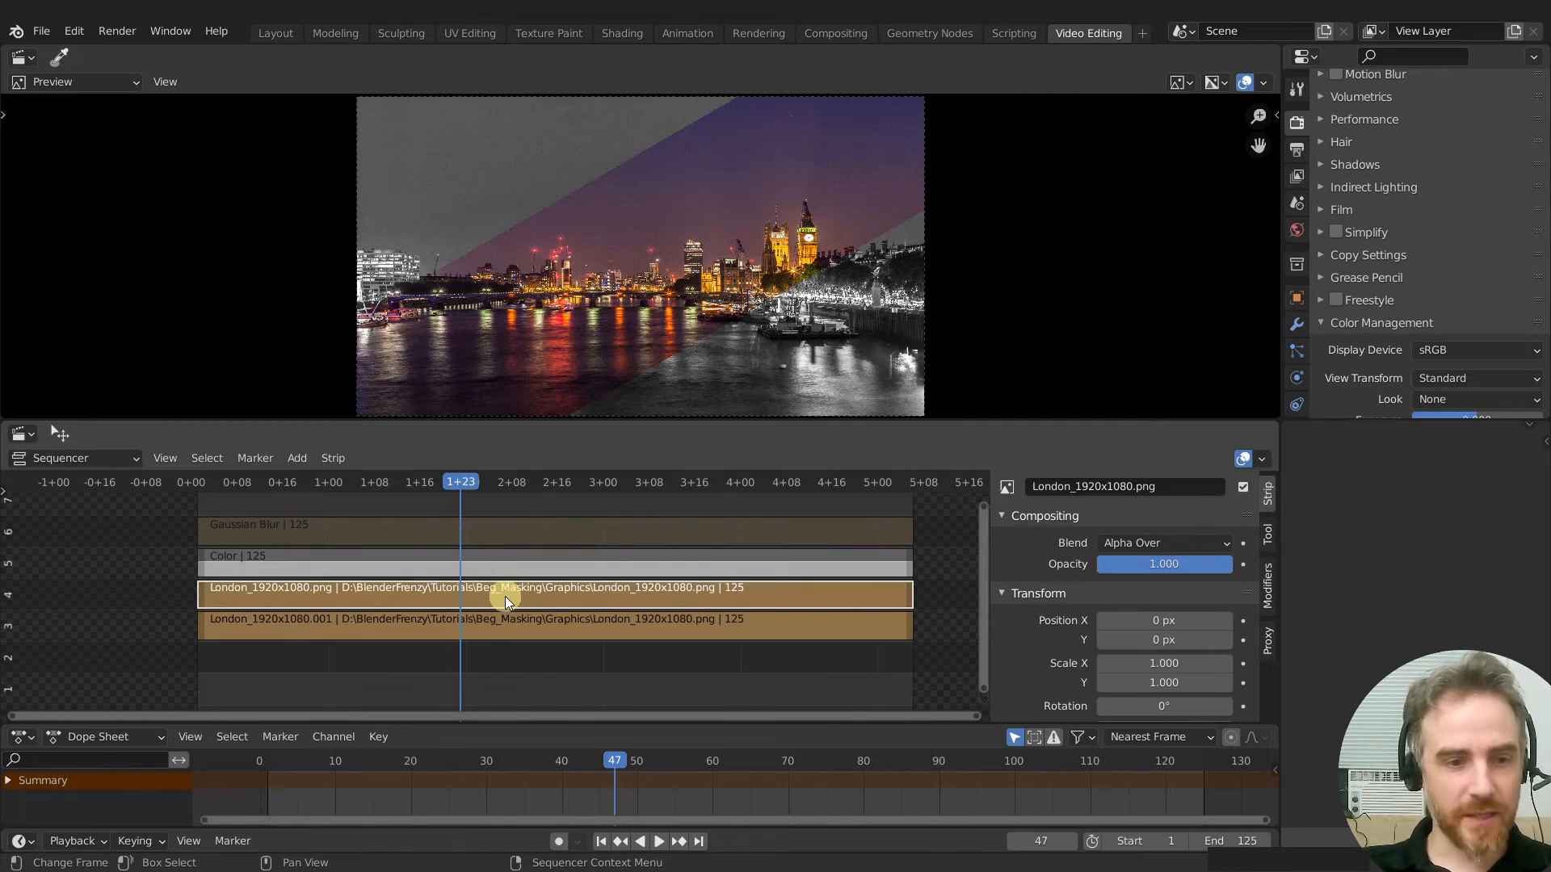
{"action": "left_click", "coordinate": [486, 563]}
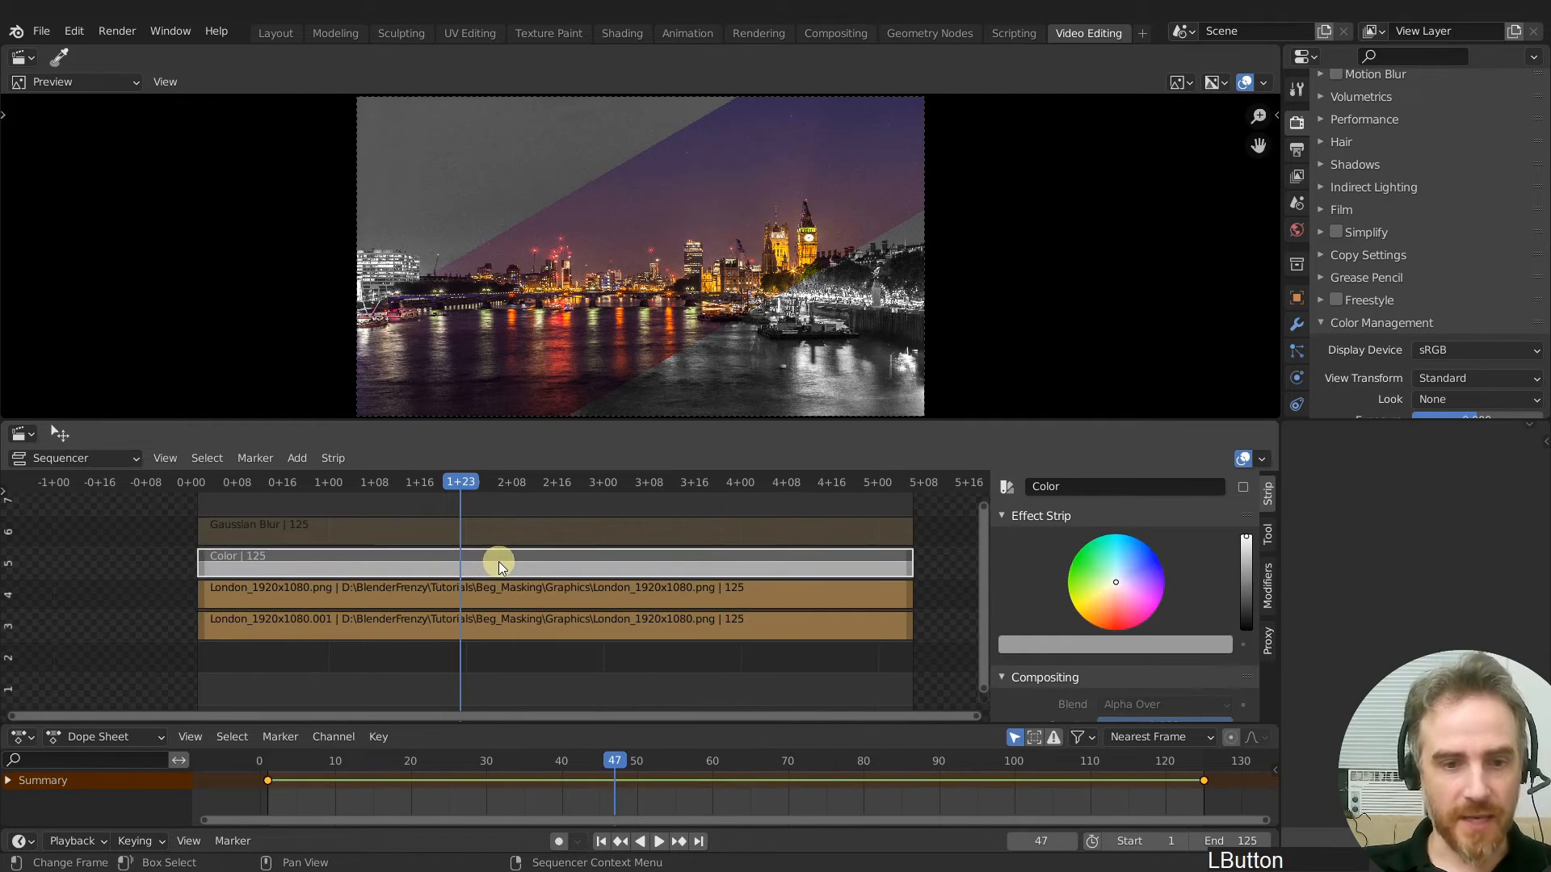
{"action": "right_click_drag", "start_coordinate": [495, 563], "coordinate": [540, 529], "text": "shift"}
Set the Mask modifier of the London_1920x1080.png strip to use the Gaussian Blur strip and play the animation to check it
{"action": "left_click", "coordinate": [592, 589]}
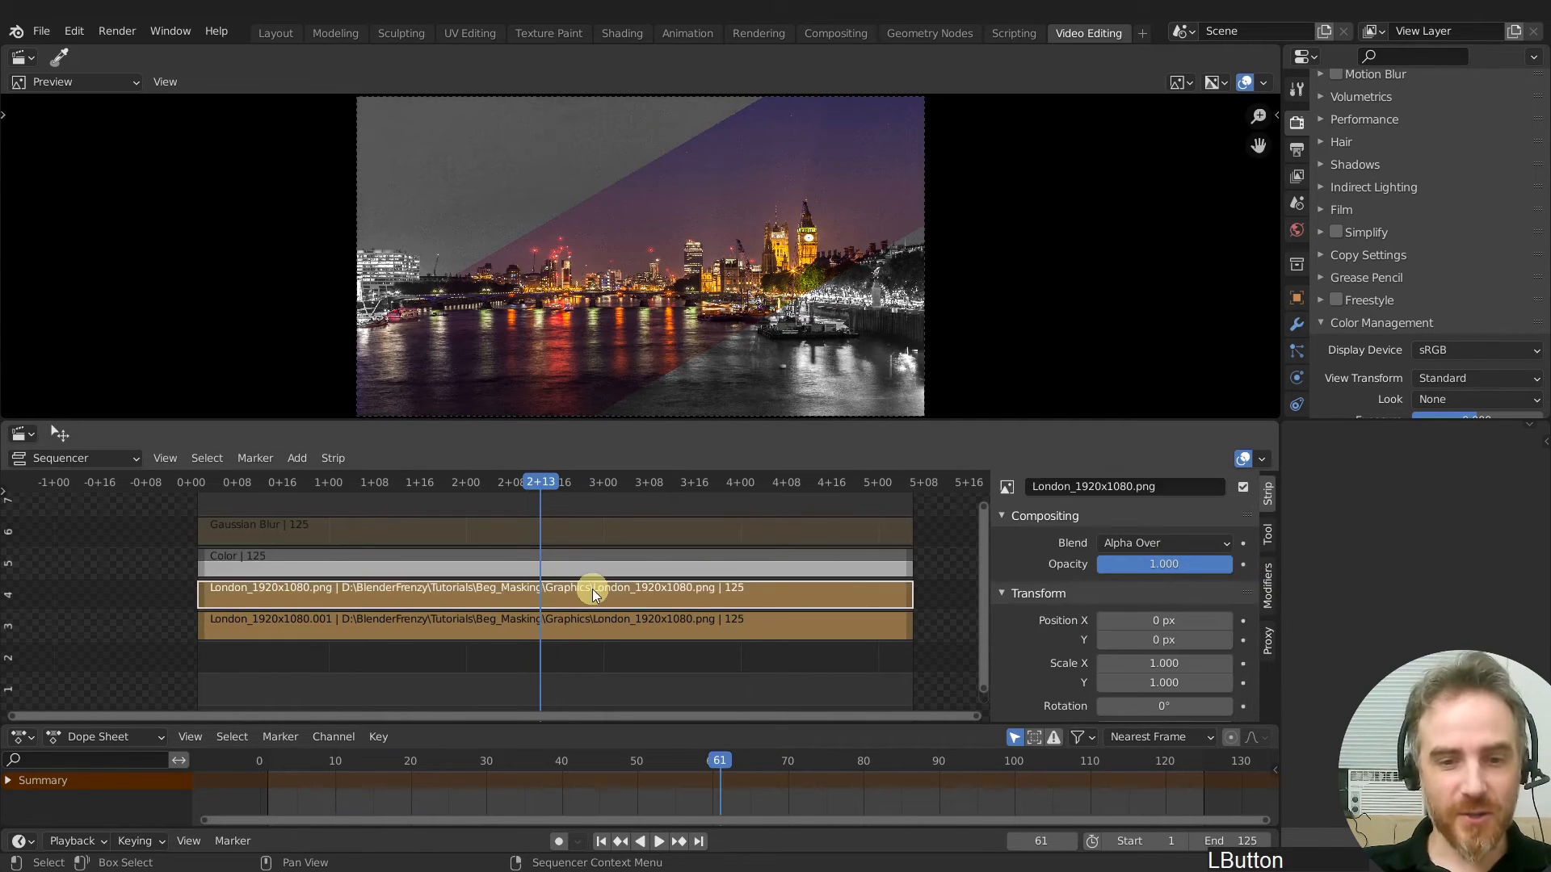
{"action": "left_click", "coordinate": [1268, 583]}
{"action": "left_click", "coordinate": [1128, 644]}
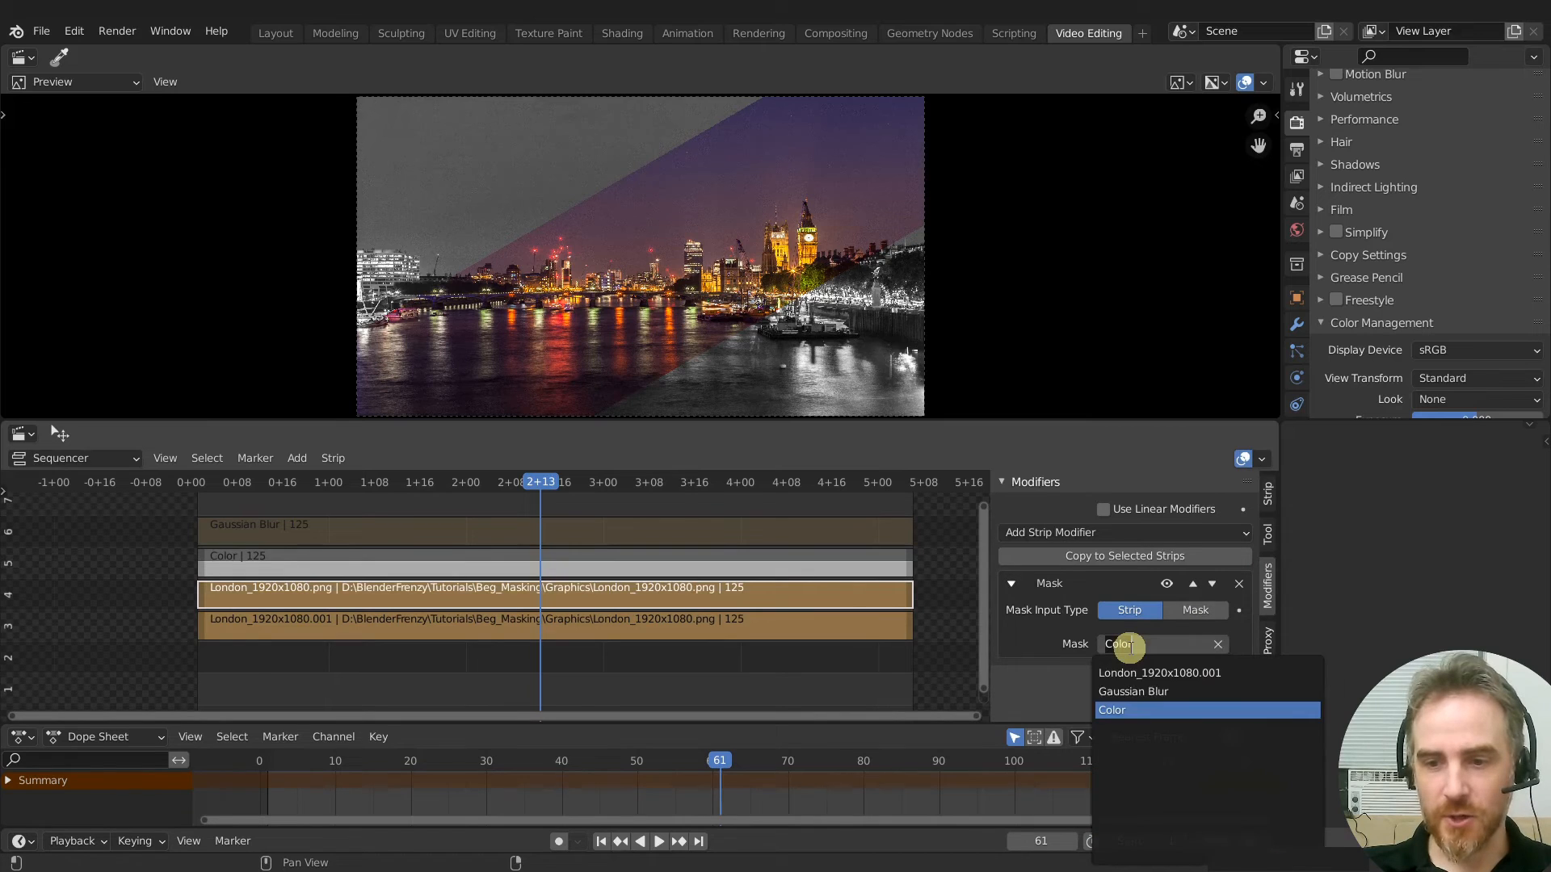
{"action": "left_click", "coordinate": [1134, 691]}
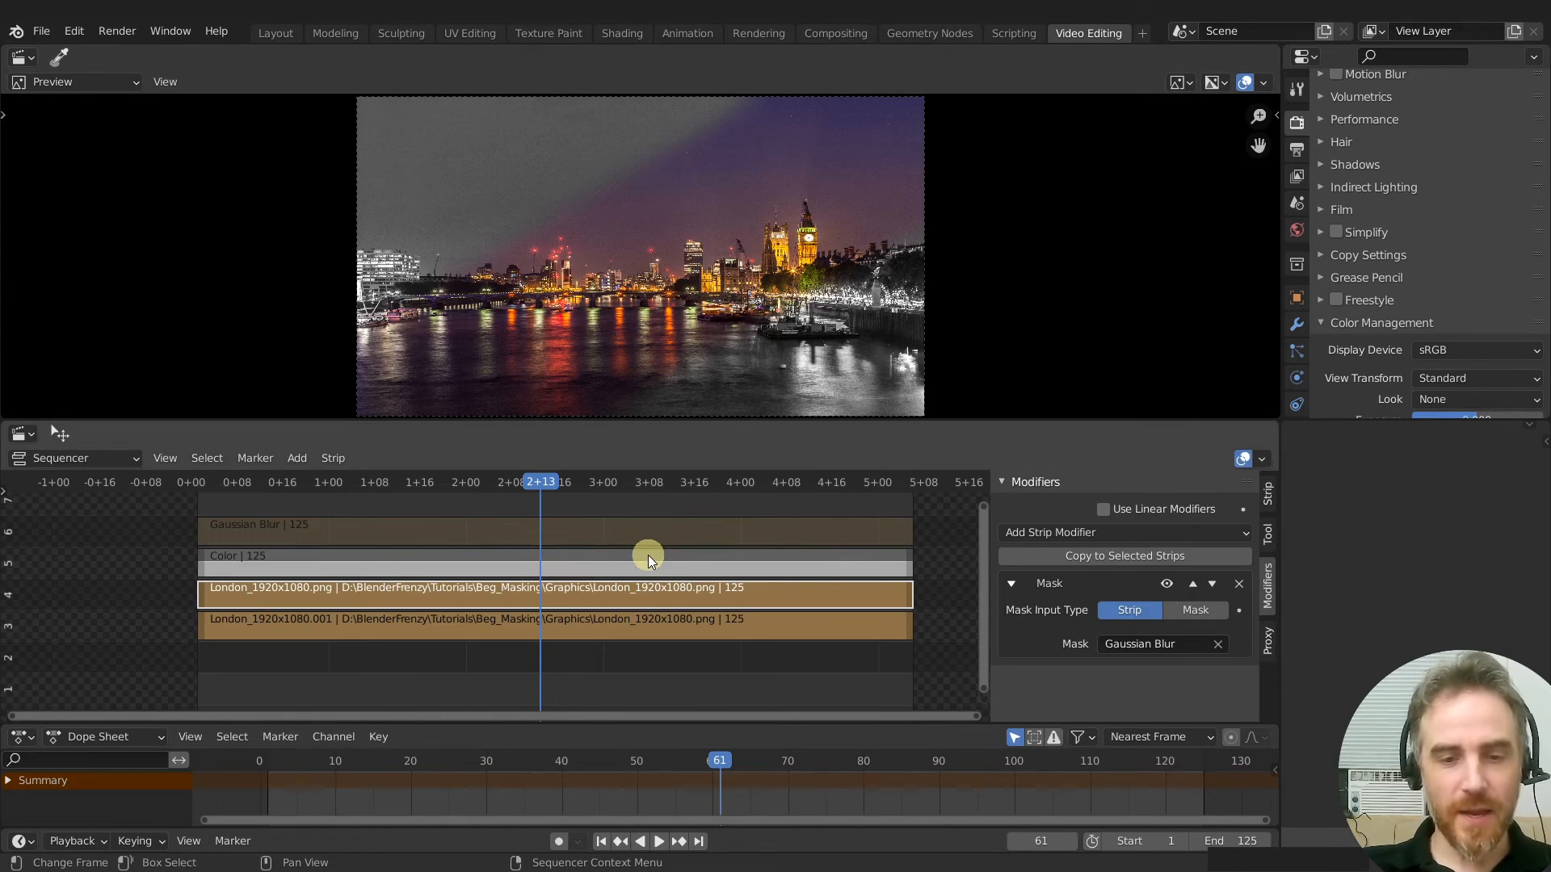
{"action": "key", "text": "space"}
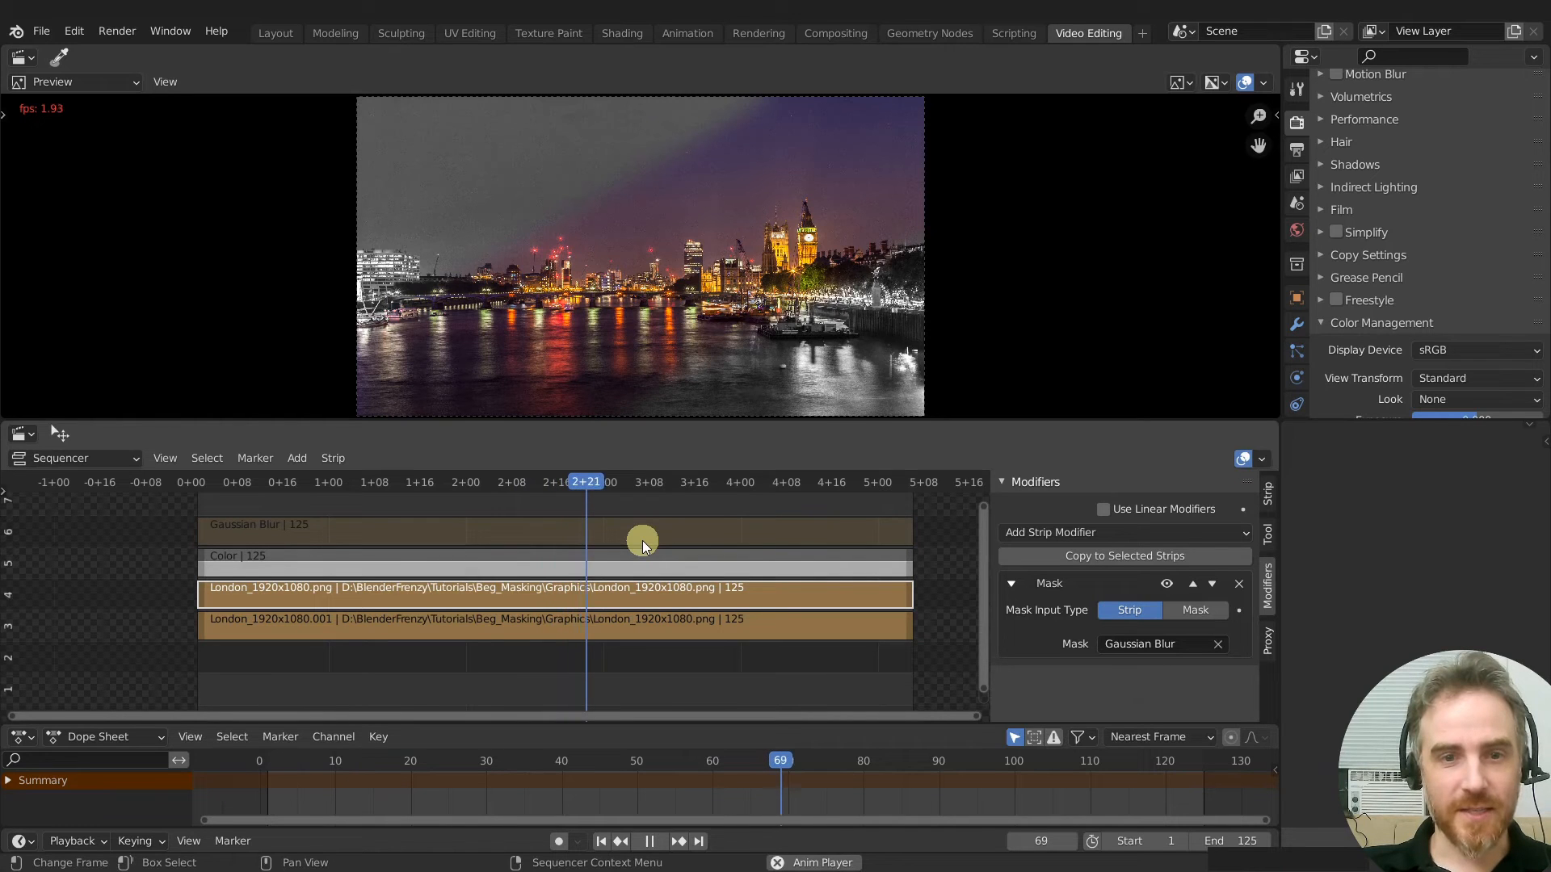
{"action": "key", "text": "space"}
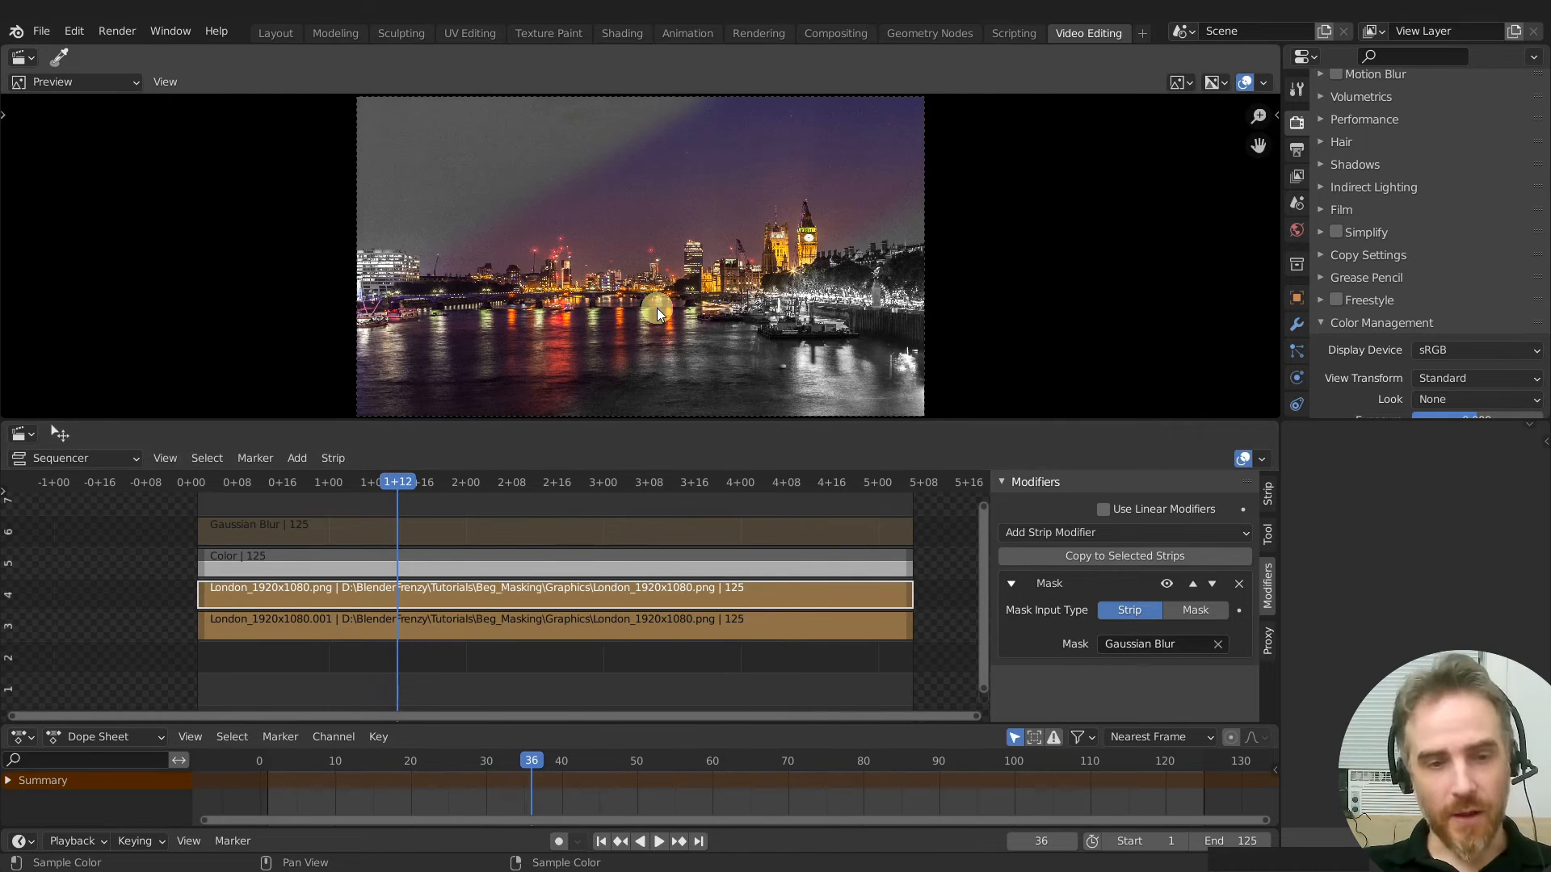
Mute all strips and unmute only the Gaussian Blur strip to preview the blurred mask alone
{"action": "left_click", "coordinate": [487, 534]}
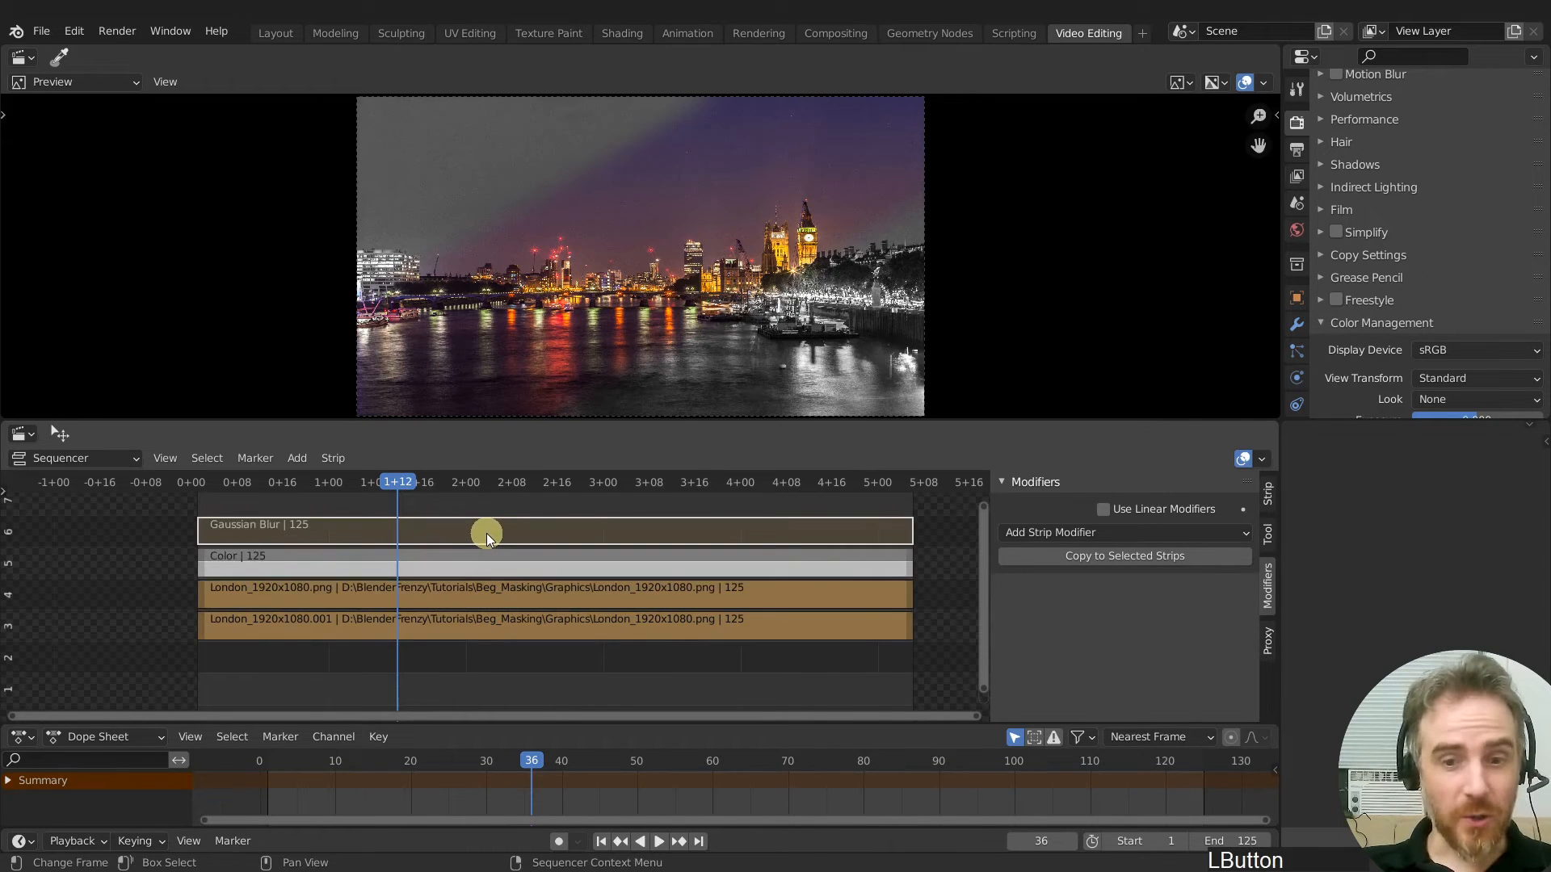
{"action": "key", "text": "a"}
{"action": "key", "text": "h"}
{"action": "key", "text": "alt+a"}
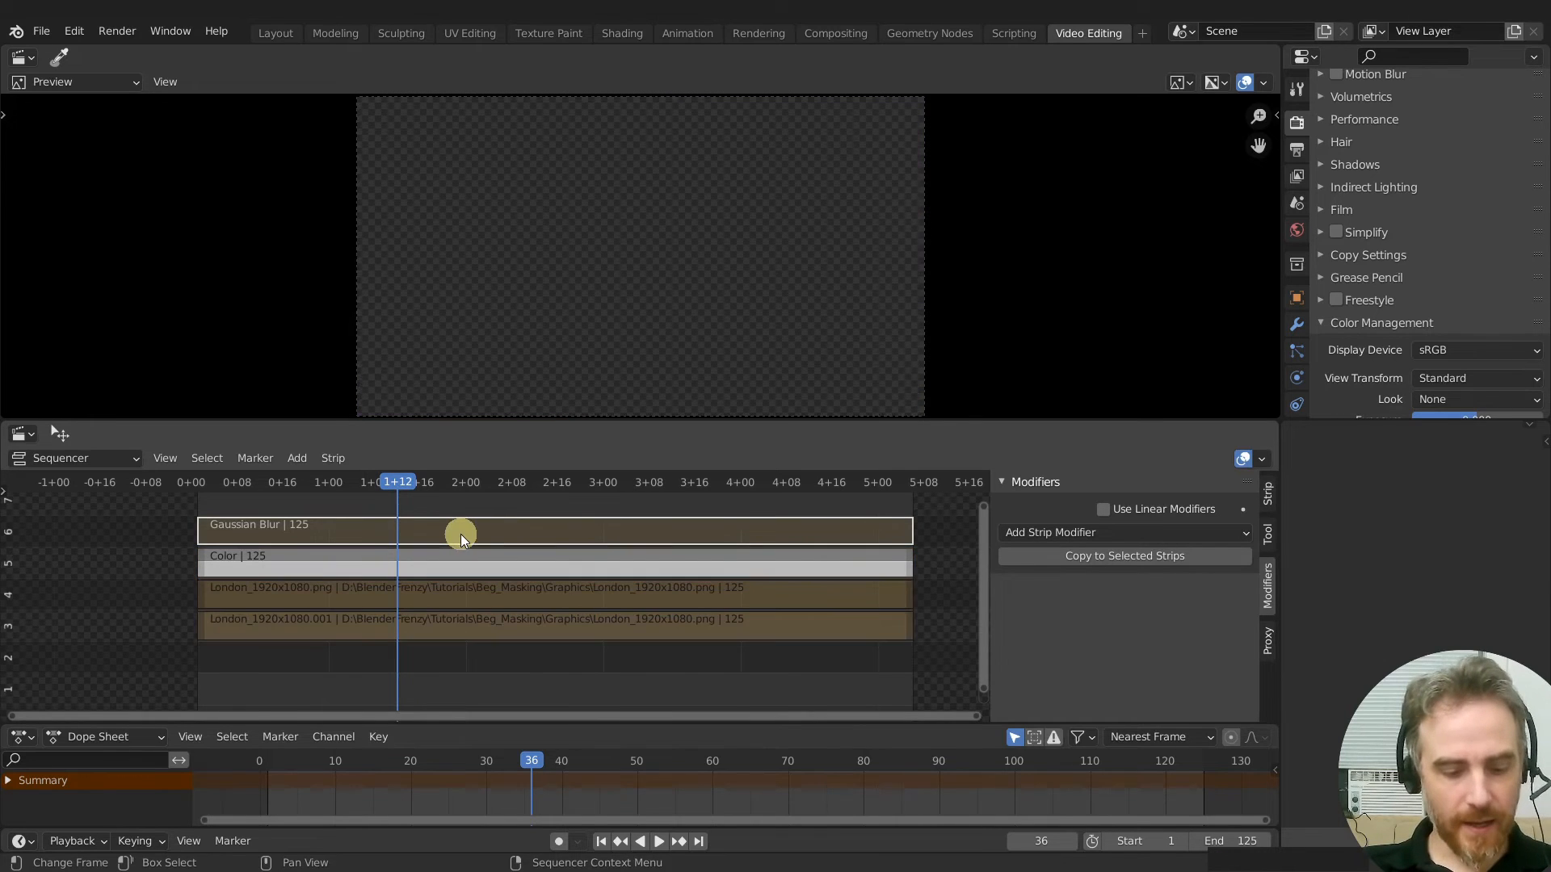
{"action": "key", "text": "alt+h"}
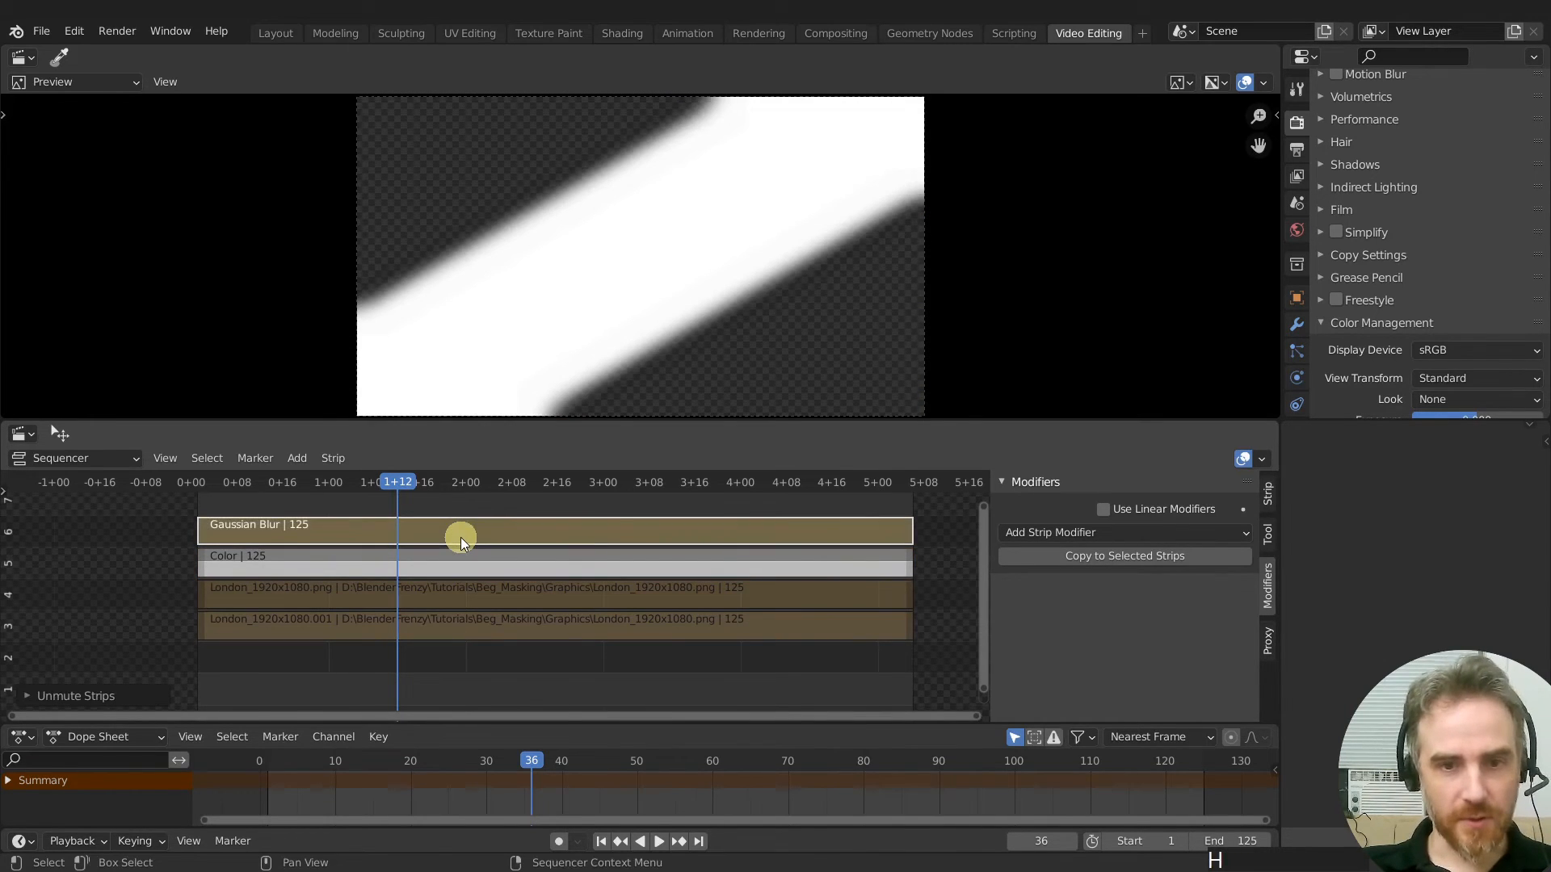
Set the Color strip's rotation to 0°
{"action": "left_click", "coordinate": [513, 569]}
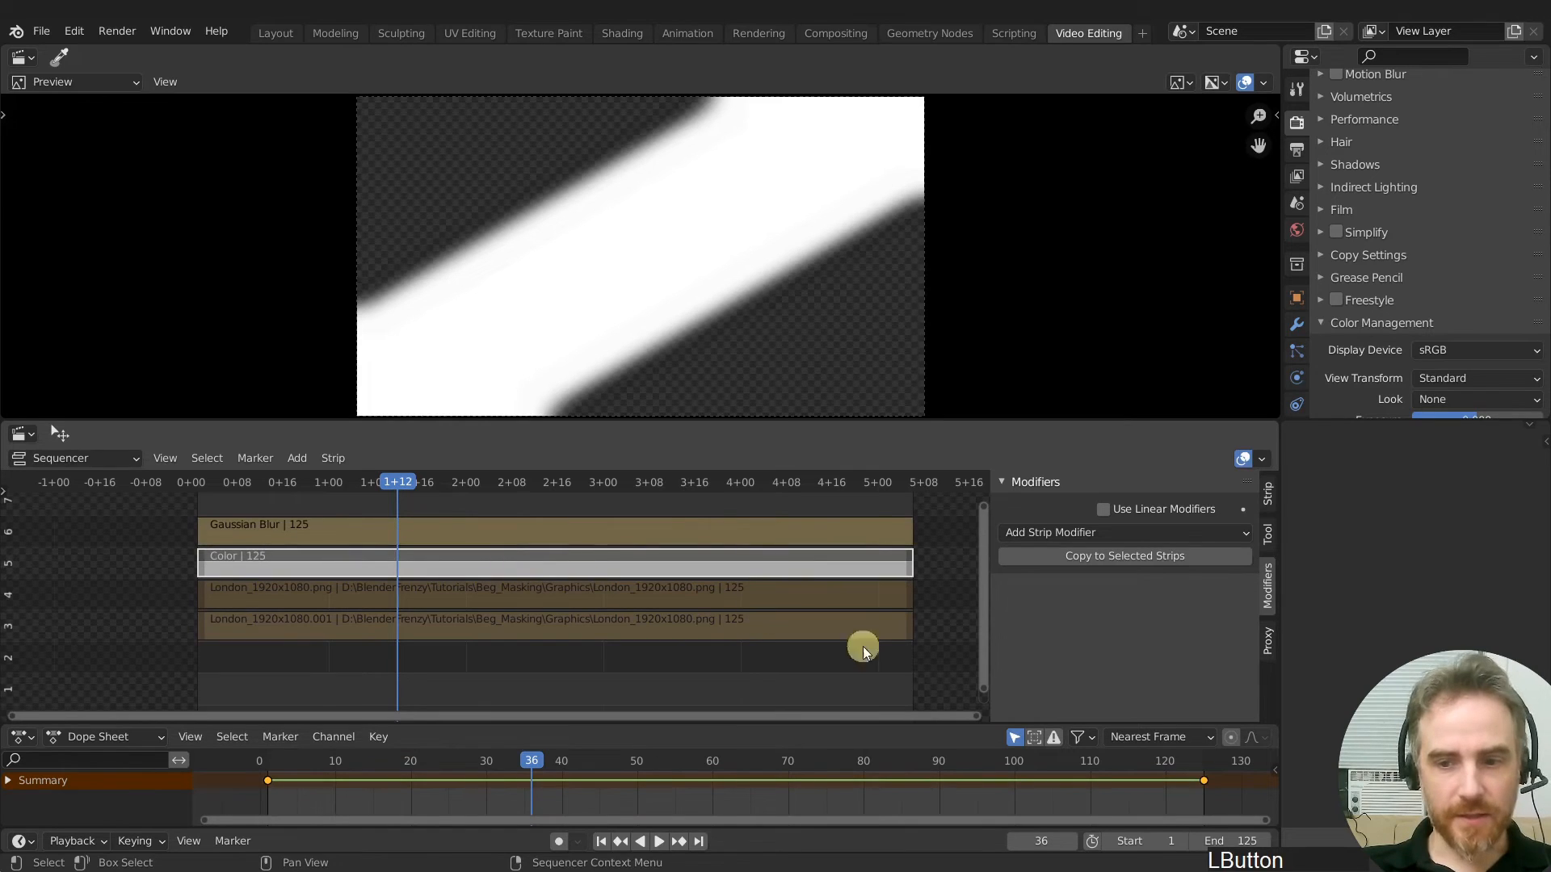
{"action": "left_click", "coordinate": [1268, 494]}
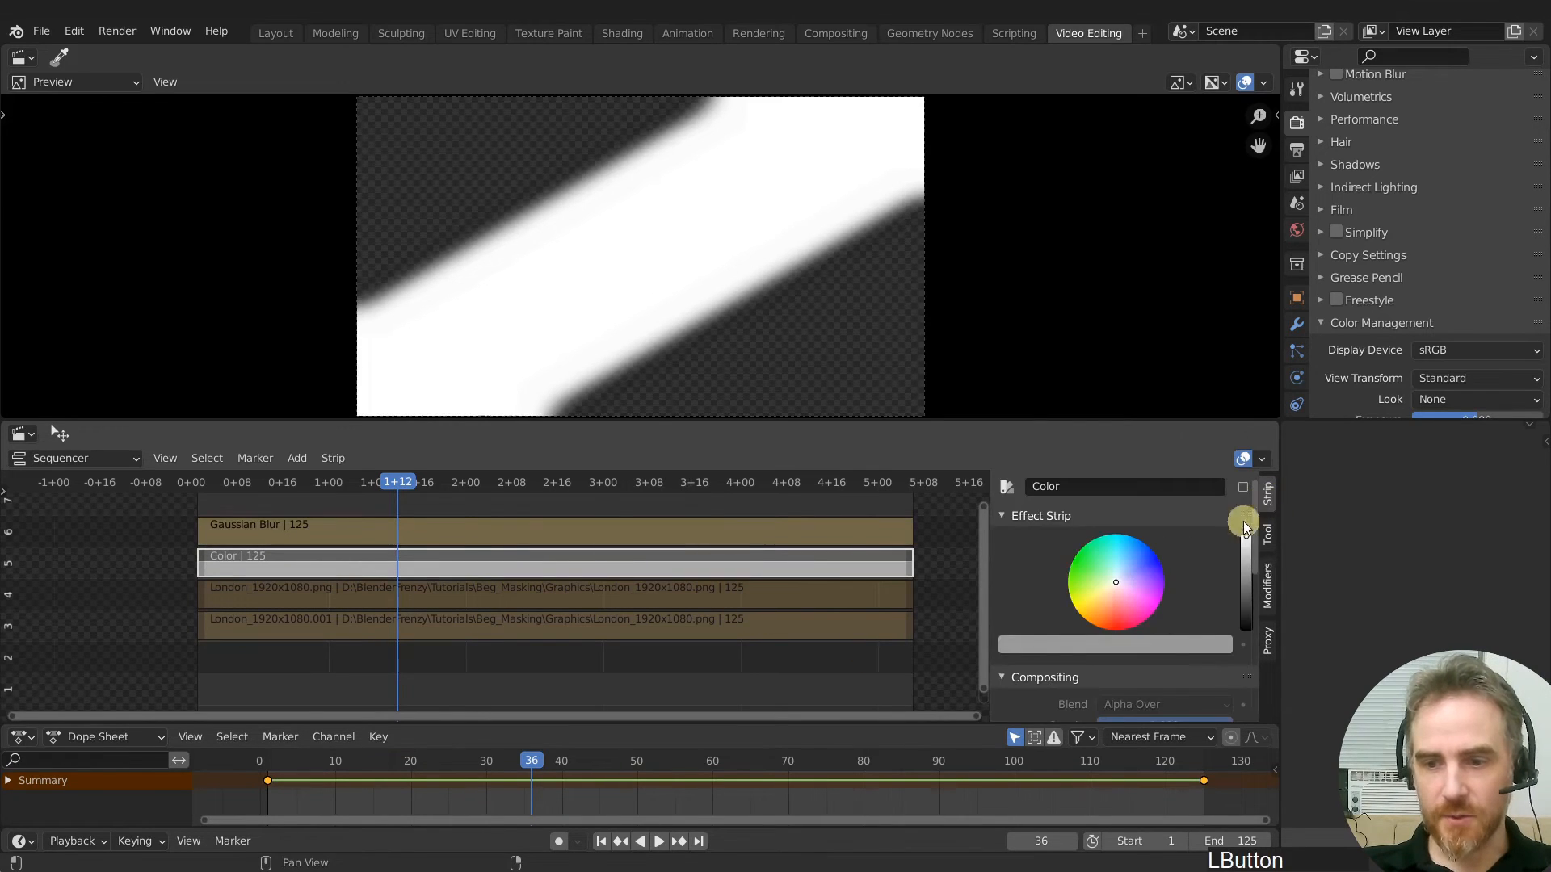
{"action": "scroll", "coordinate": [1194, 574], "scroll_direction": "down", "scroll_amount": 15}
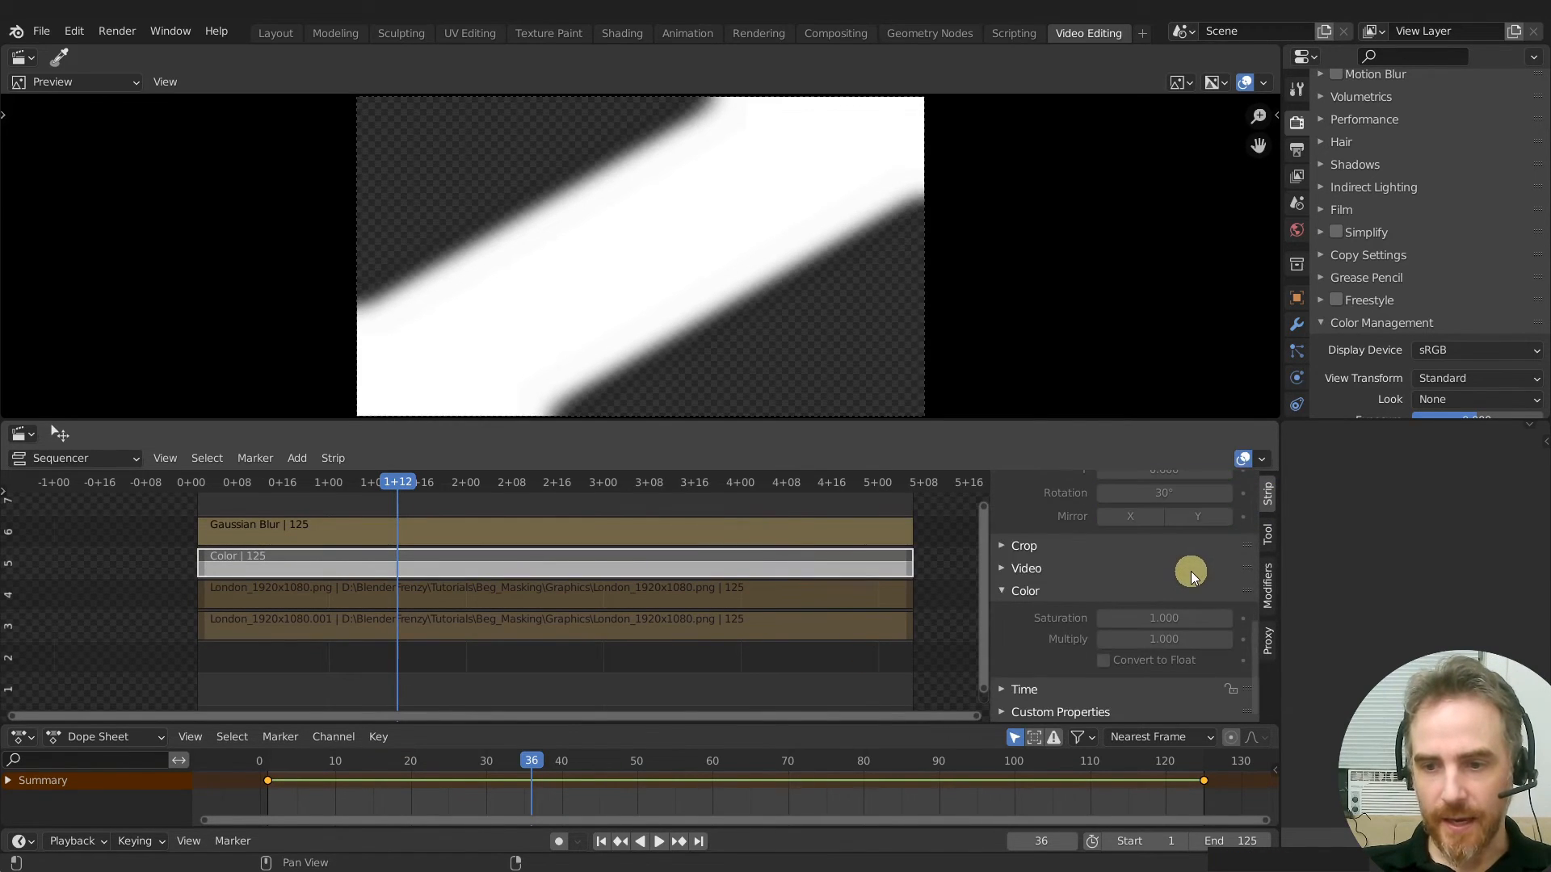
{"action": "scroll", "coordinate": [1190, 570], "scroll_direction": "up", "scroll_amount": 5}
{"action": "left_click", "coordinate": [1160, 620]}
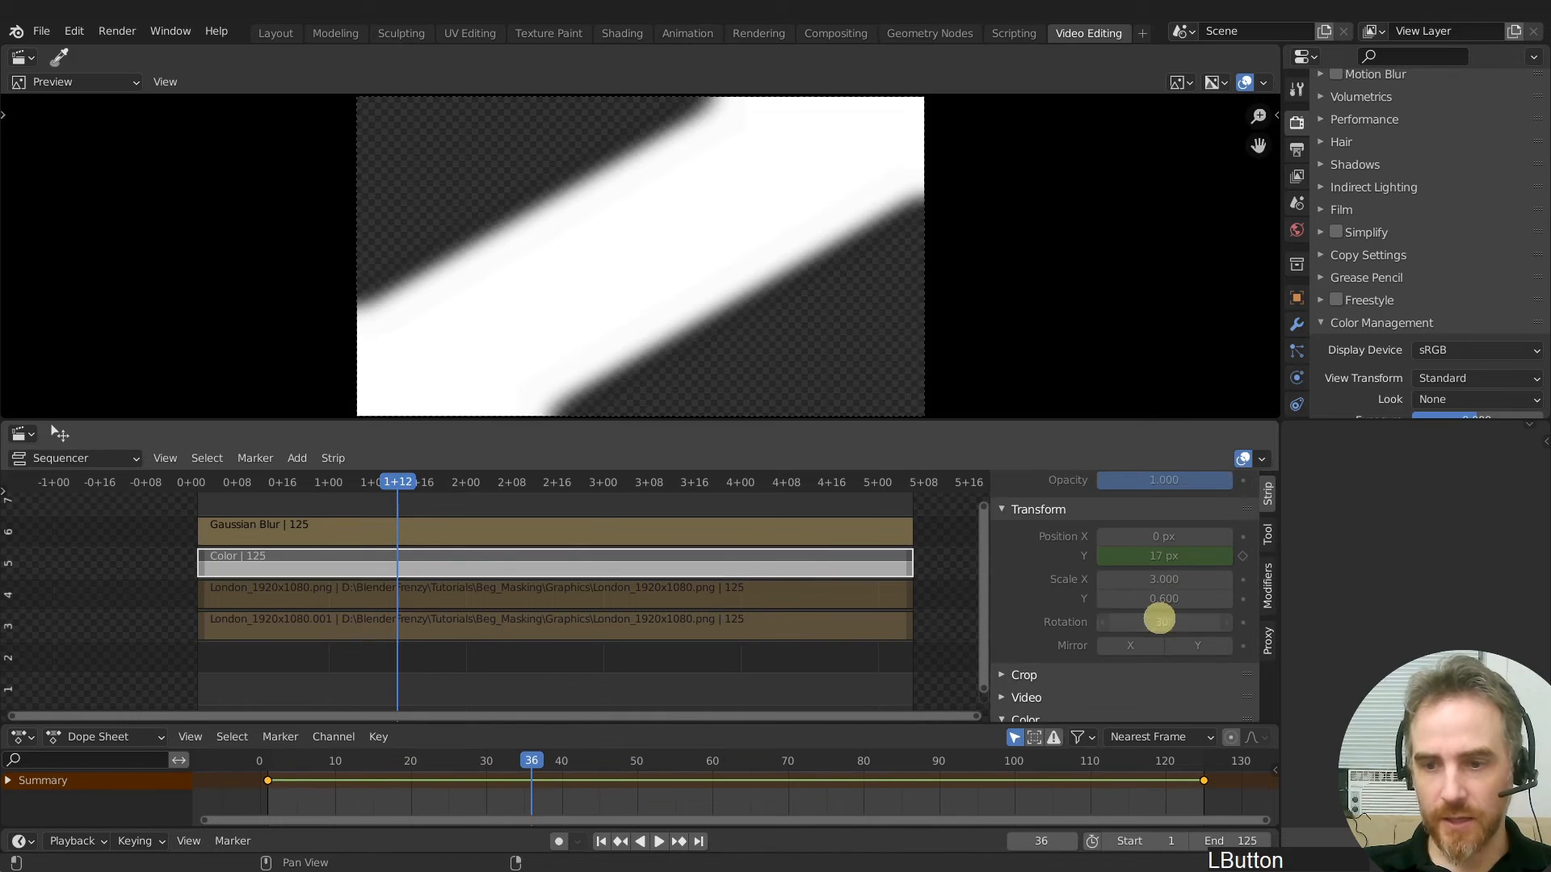
{"action": "type", "text": "0"}
{"action": "key", "text": "Return"}
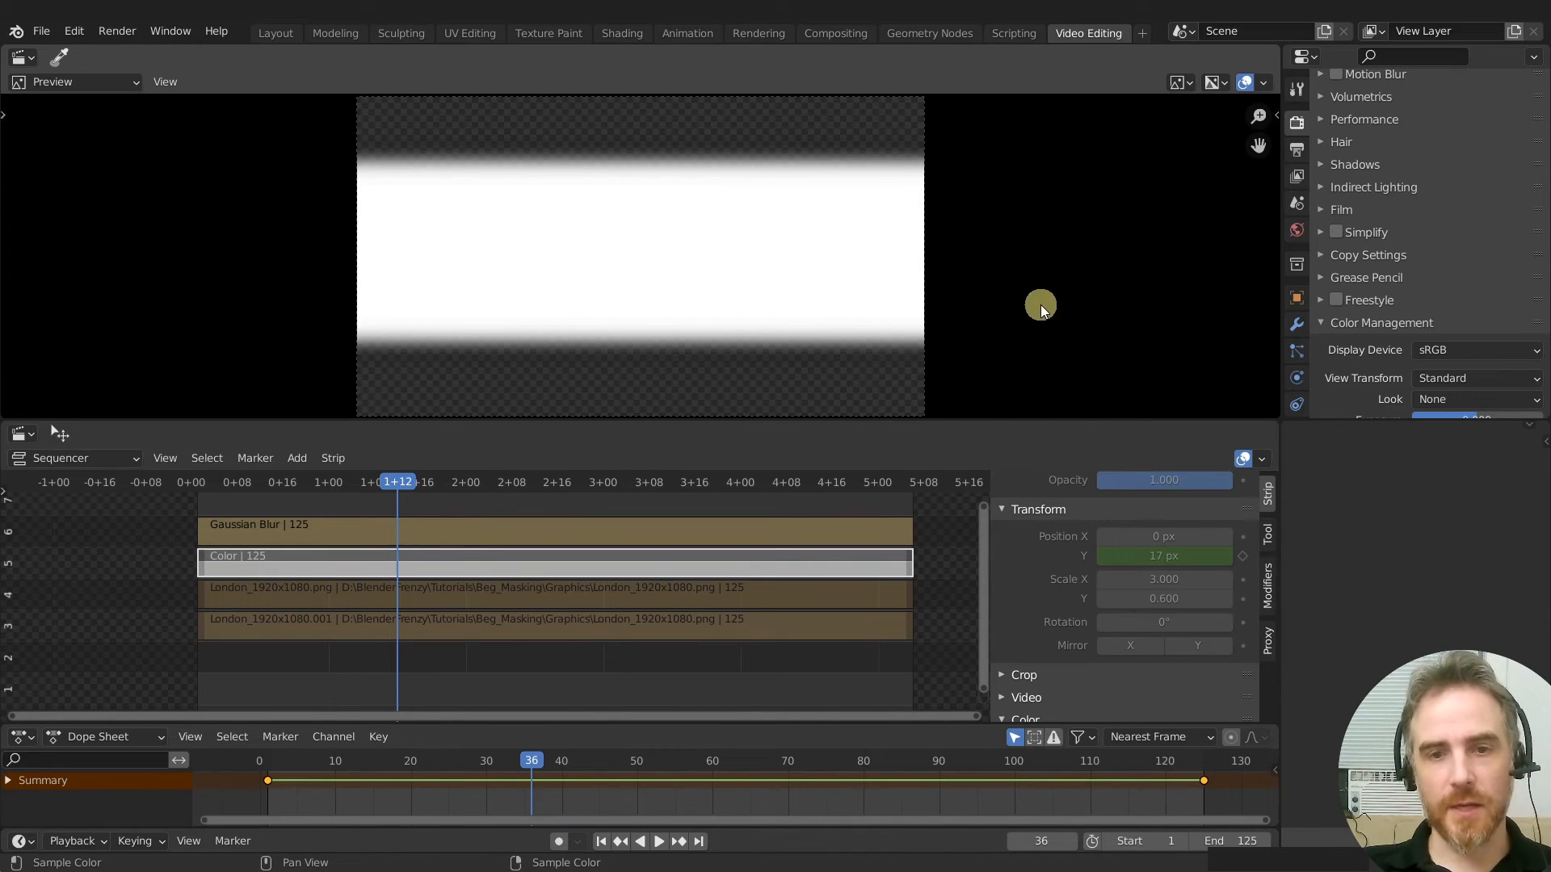
Switch the Color strip's rotation to 30° and back to 0° to compare the blurred mask edges
{"action": "left_click", "coordinate": [1151, 621]}
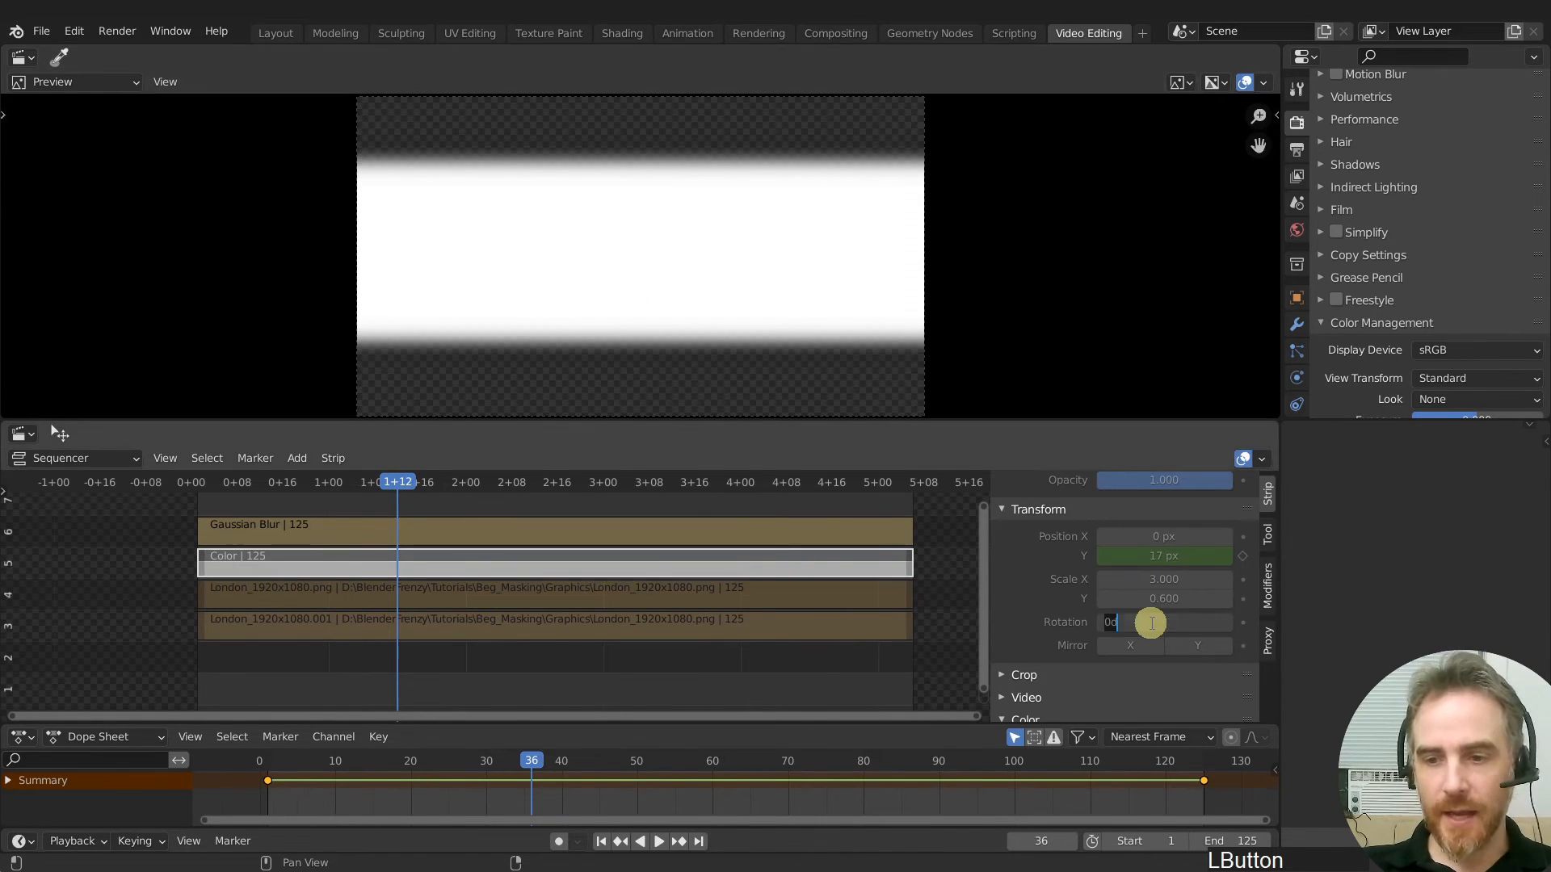
{"action": "type", "text": "30"}
{"action": "key", "text": "Return"}
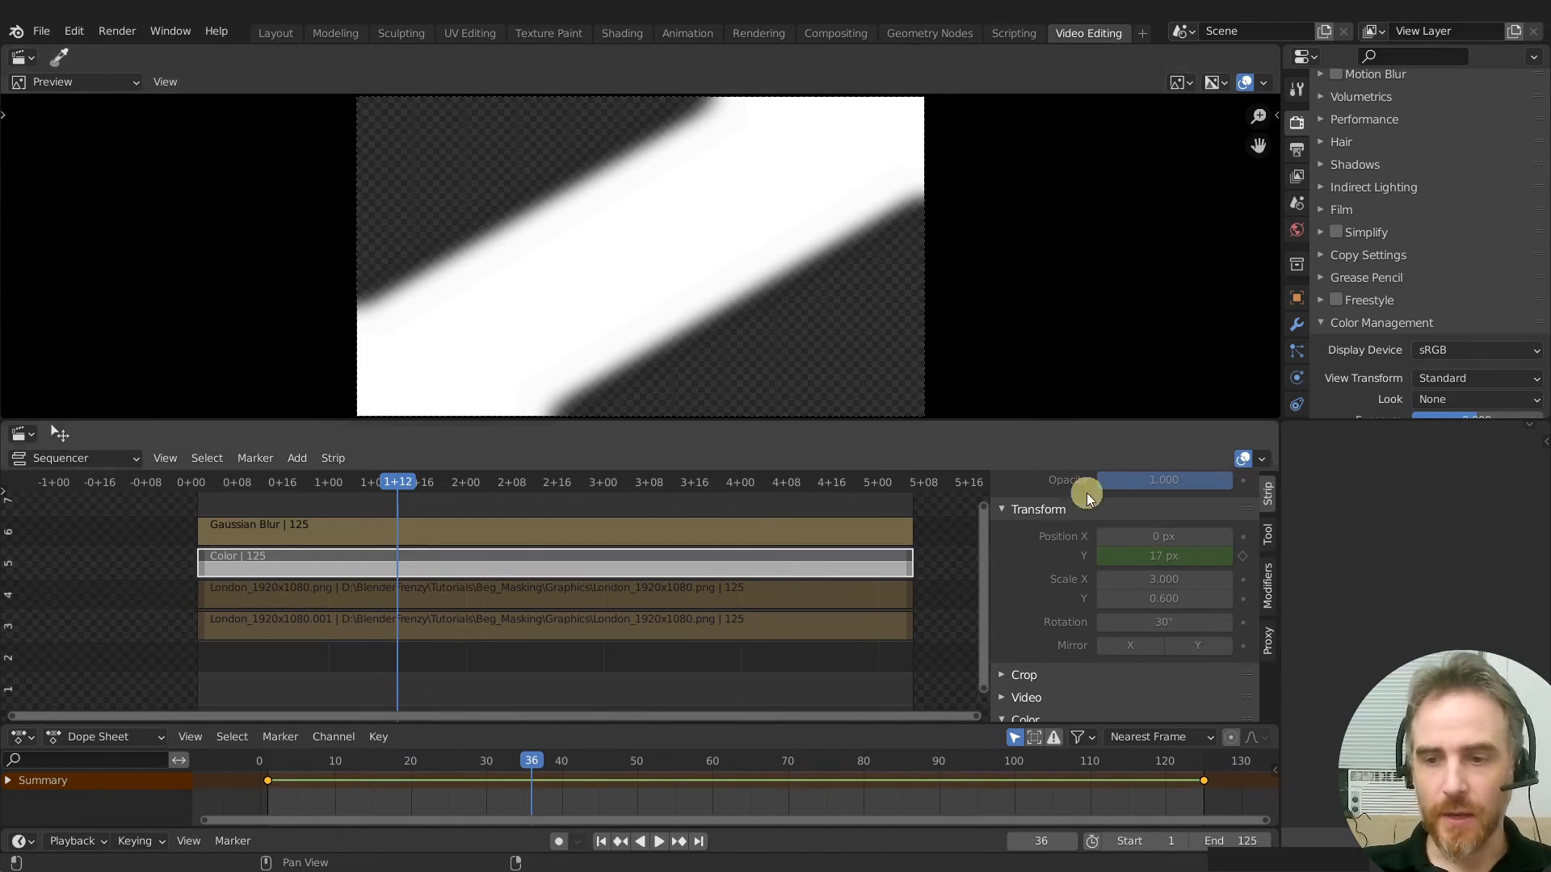
{"action": "left_click", "coordinate": [1153, 623]}
{"action": "key", "text": "Return"}
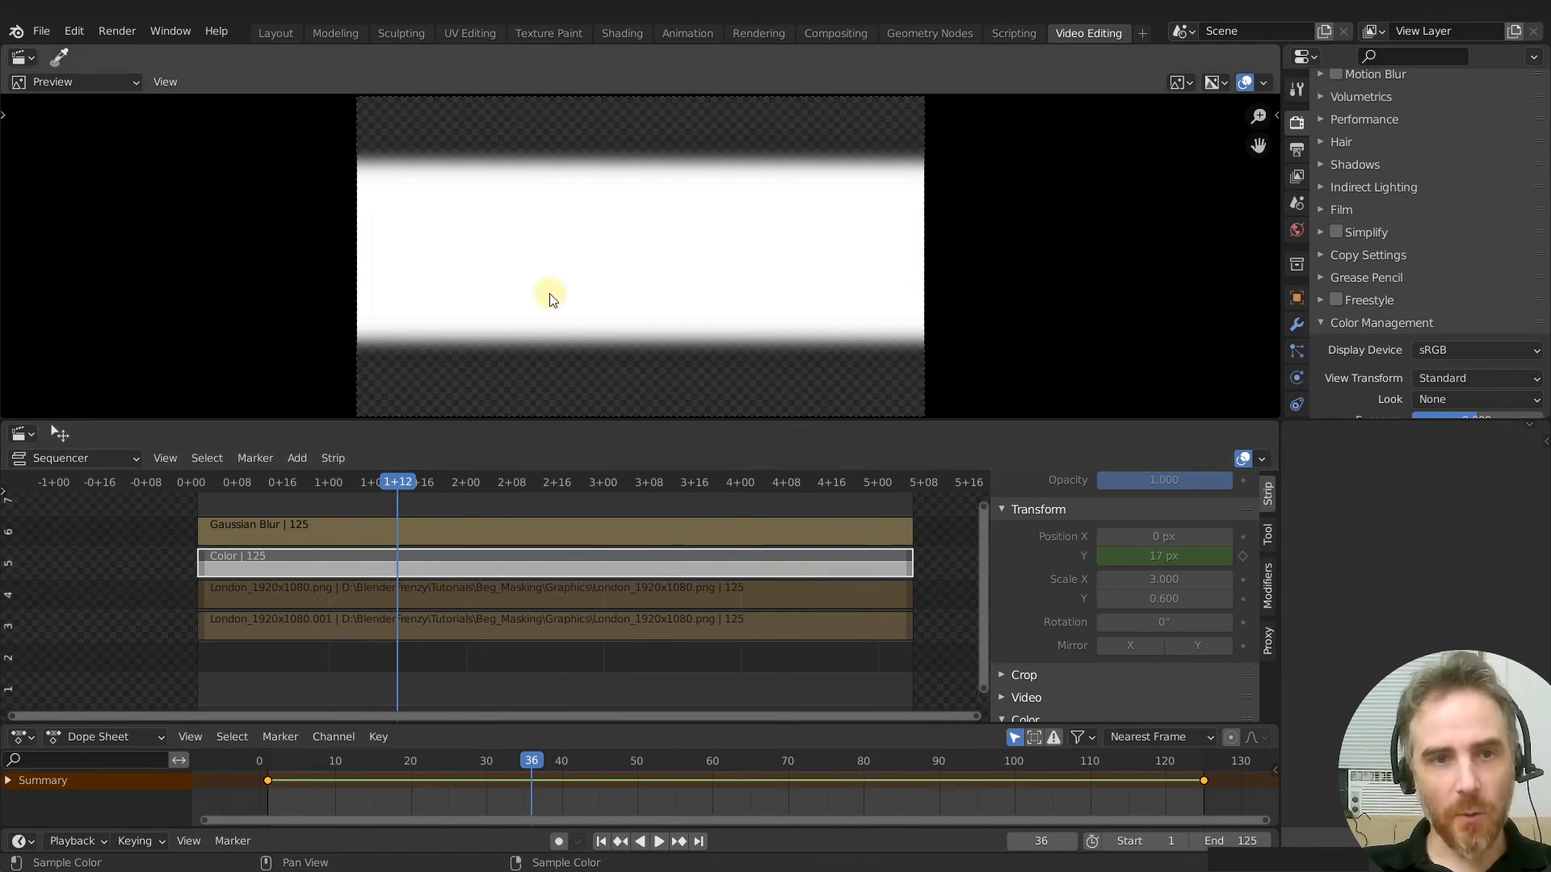
Render frame 36 and show the render result in the Rendering workspace
{"action": "key", "text": "F12"}
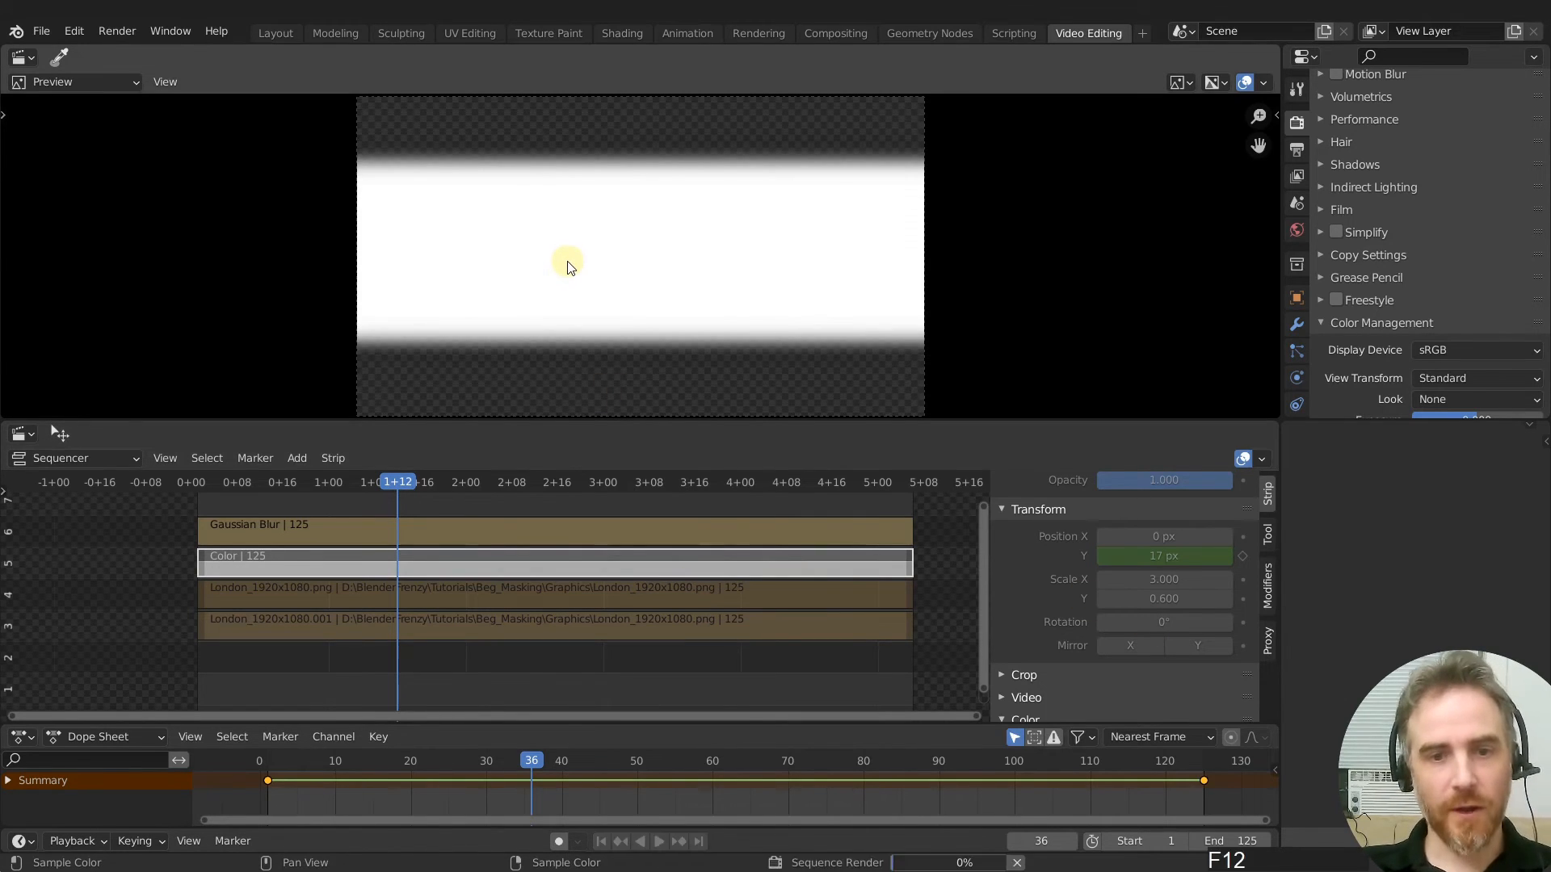
{"action": "left_click", "coordinate": [764, 35]}
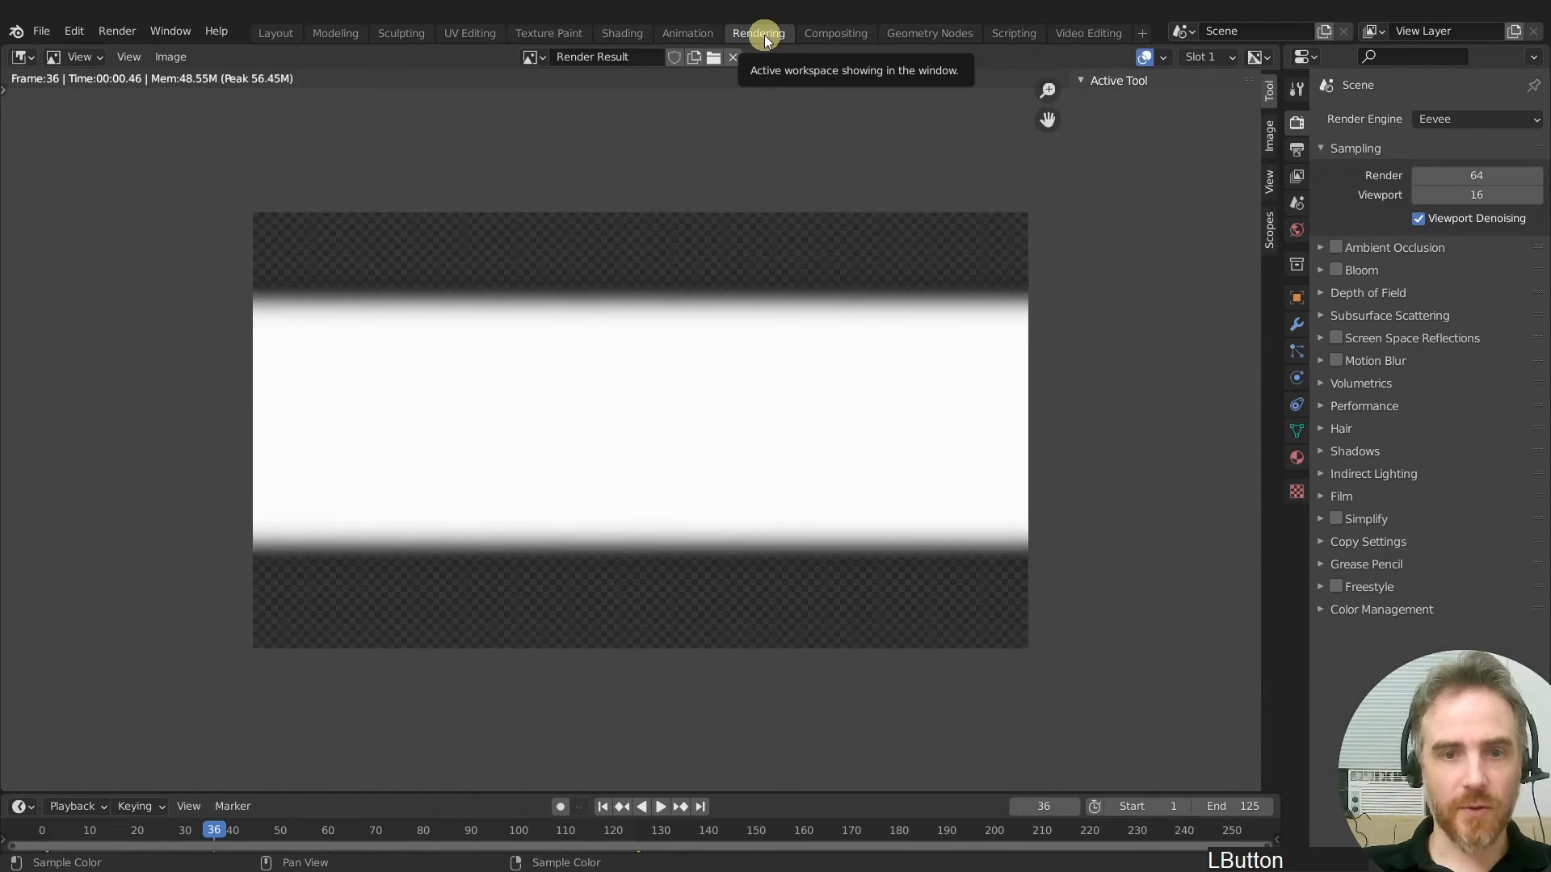
Examine the Render In options for temporary editors in the interface preferences and return to the render result
{"action": "left_click", "coordinate": [72, 31]}
{"action": "left_click", "coordinate": [106, 303]}
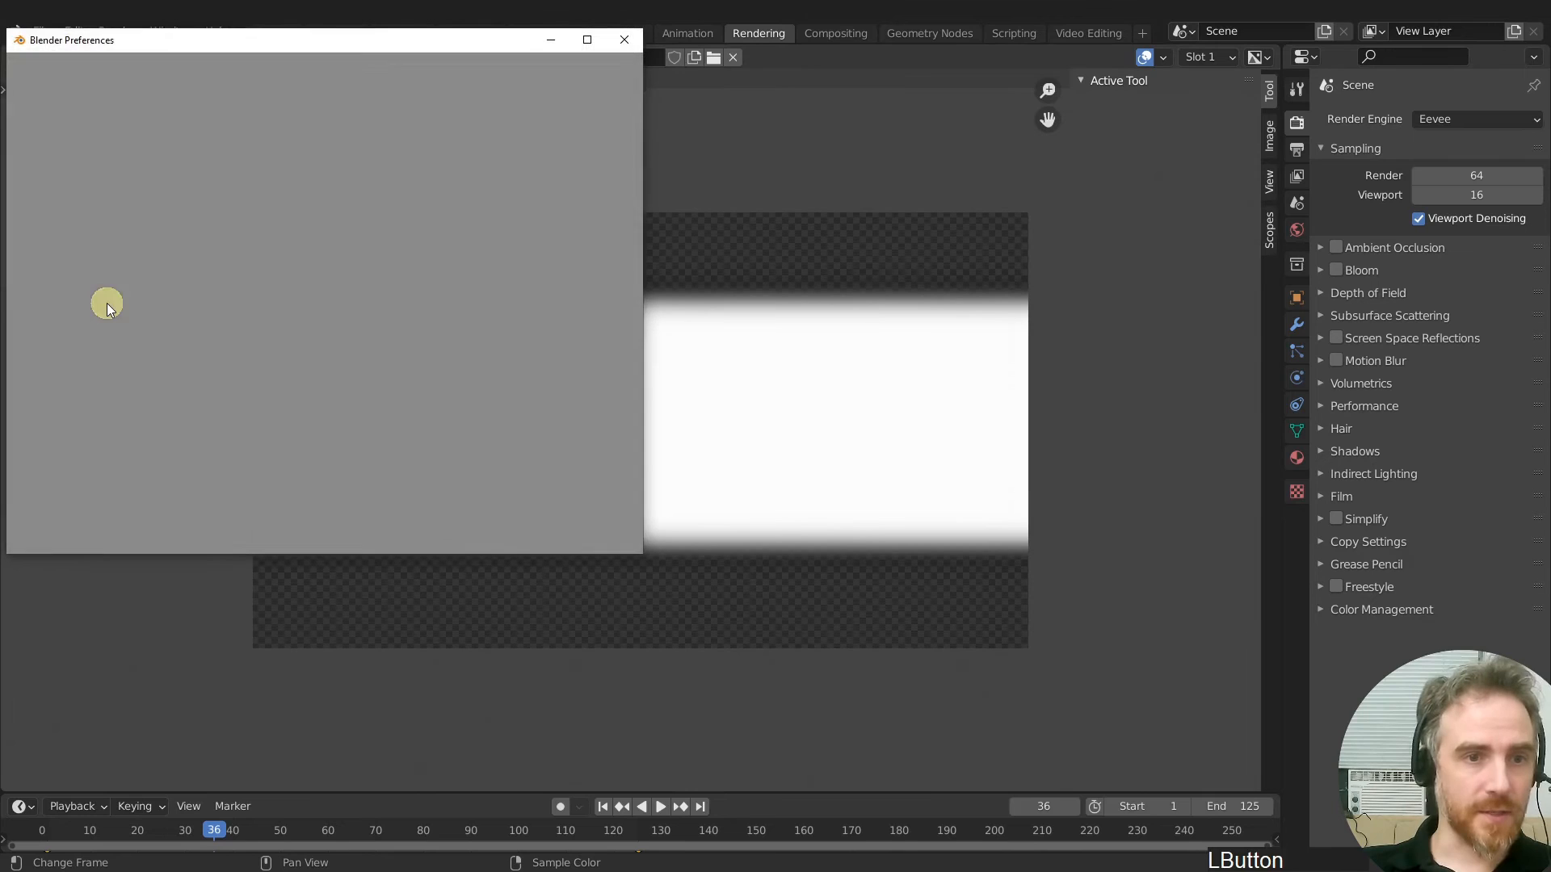
{"action": "left_click", "coordinate": [66, 71]}
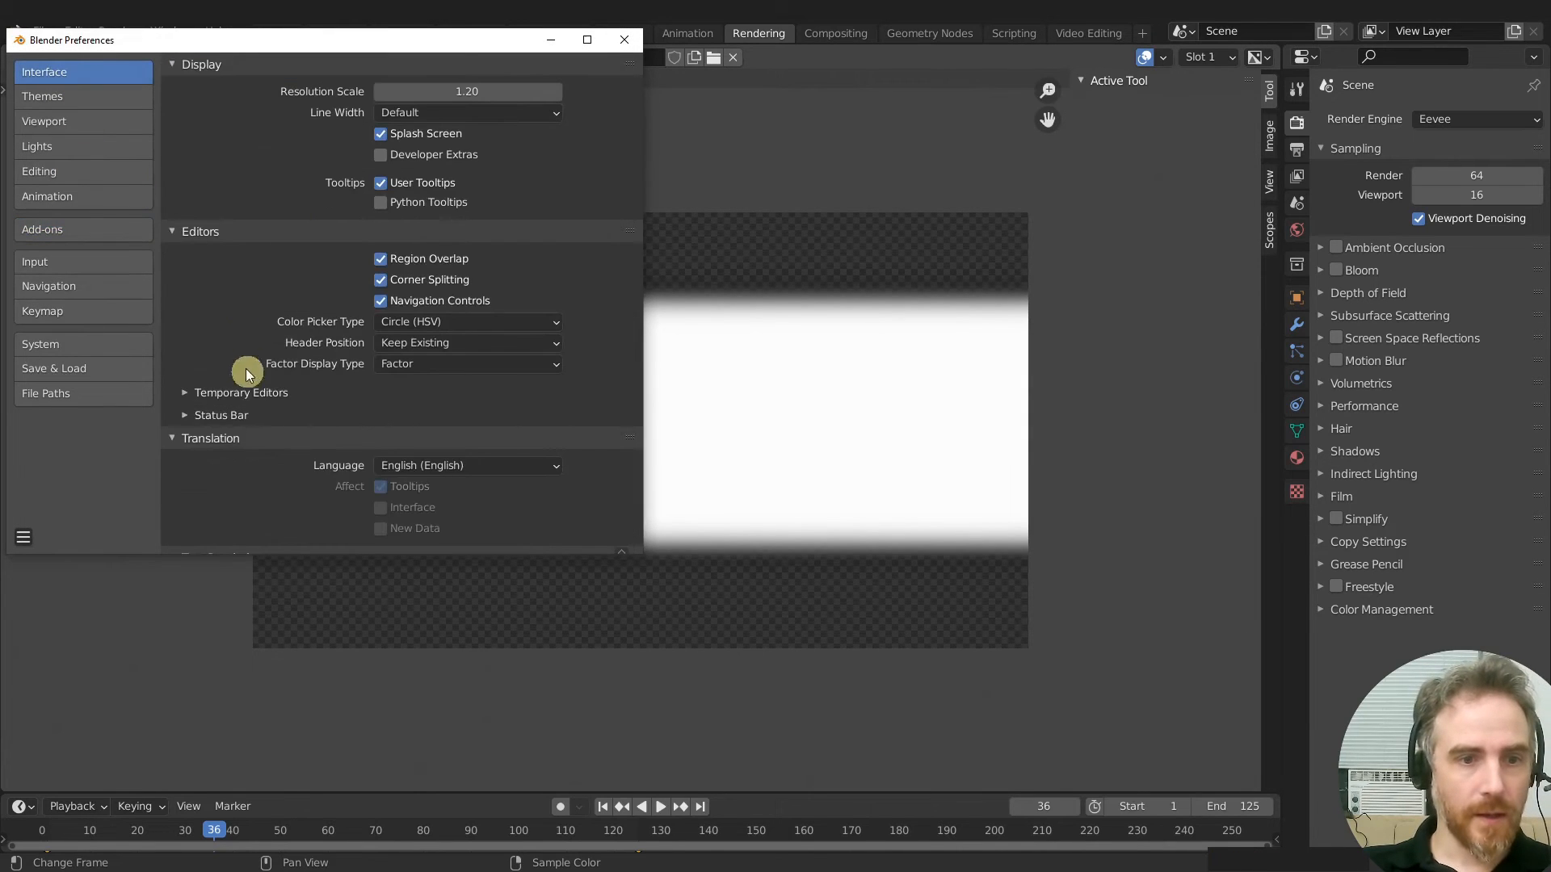
{"action": "left_click", "coordinate": [243, 392]}
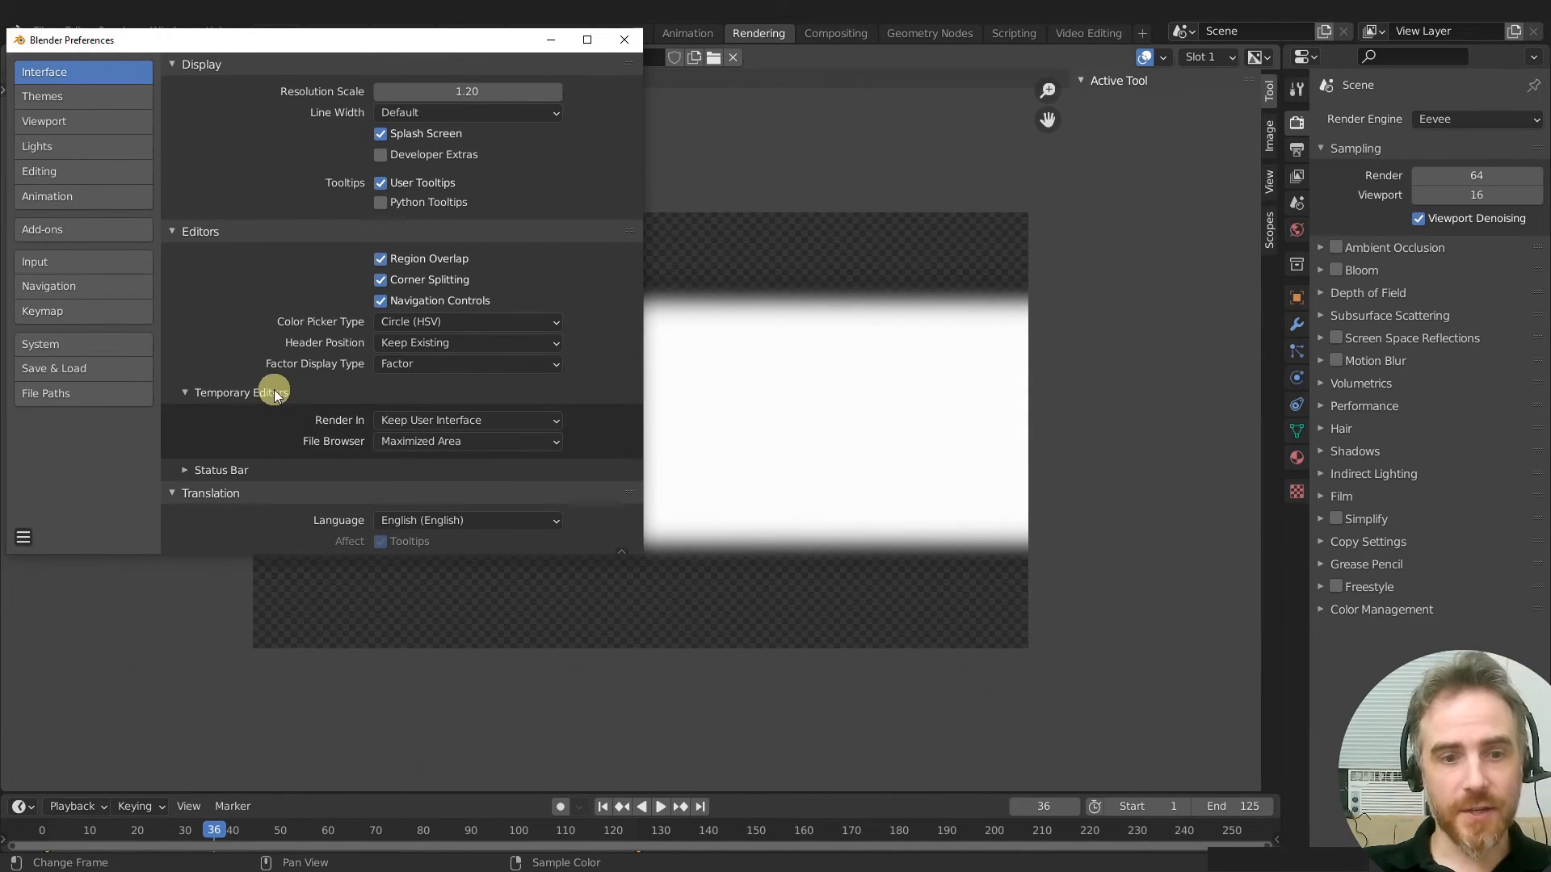
{"action": "left_click", "coordinate": [449, 423]}
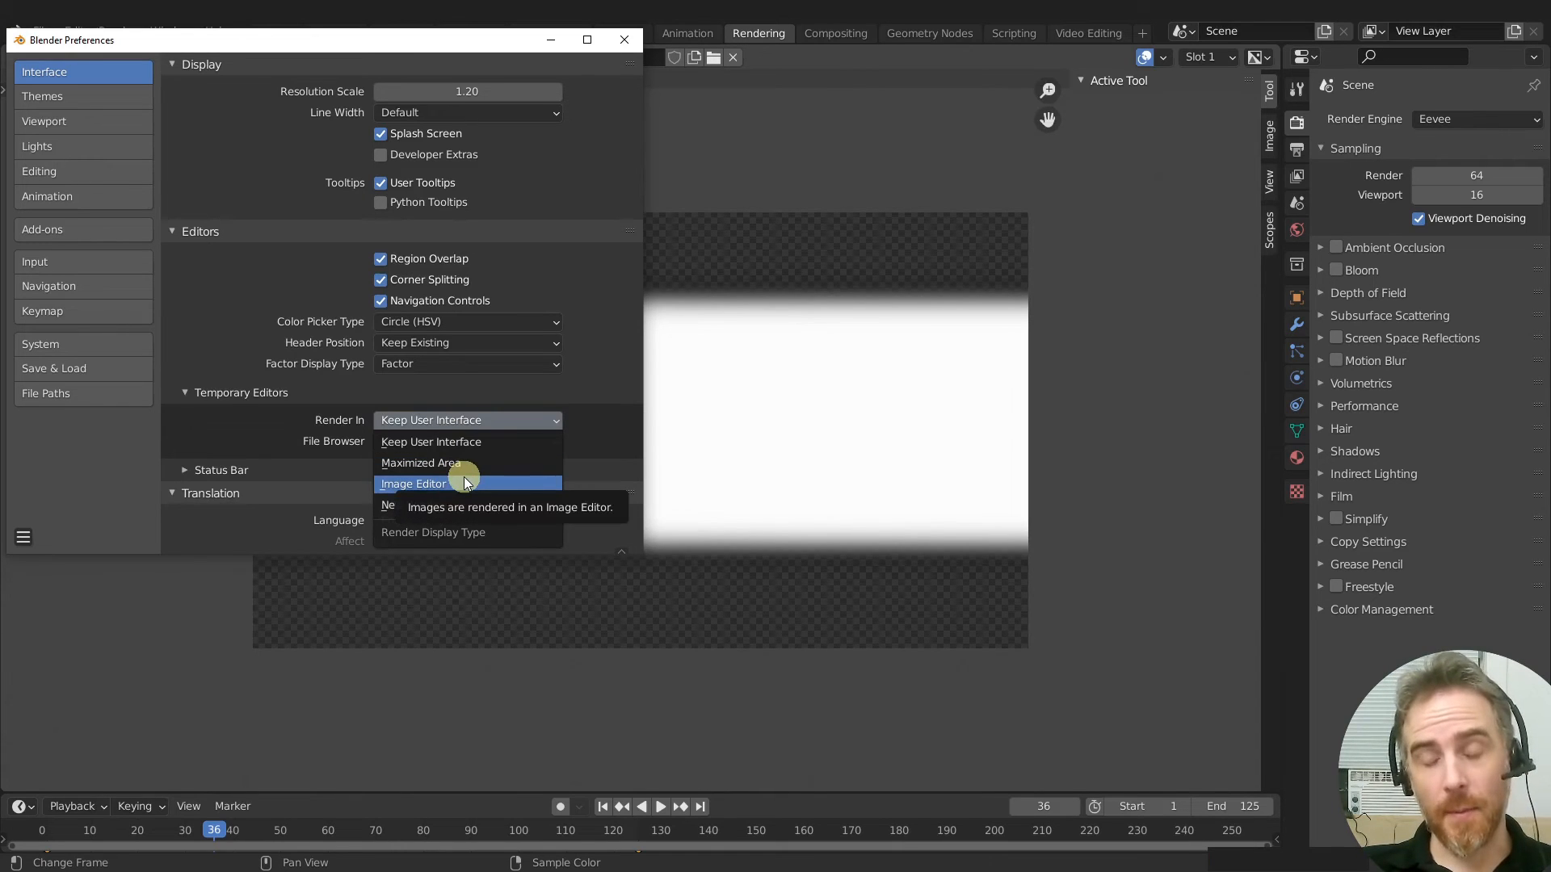
{"action": "left_click", "coordinate": [622, 40]}
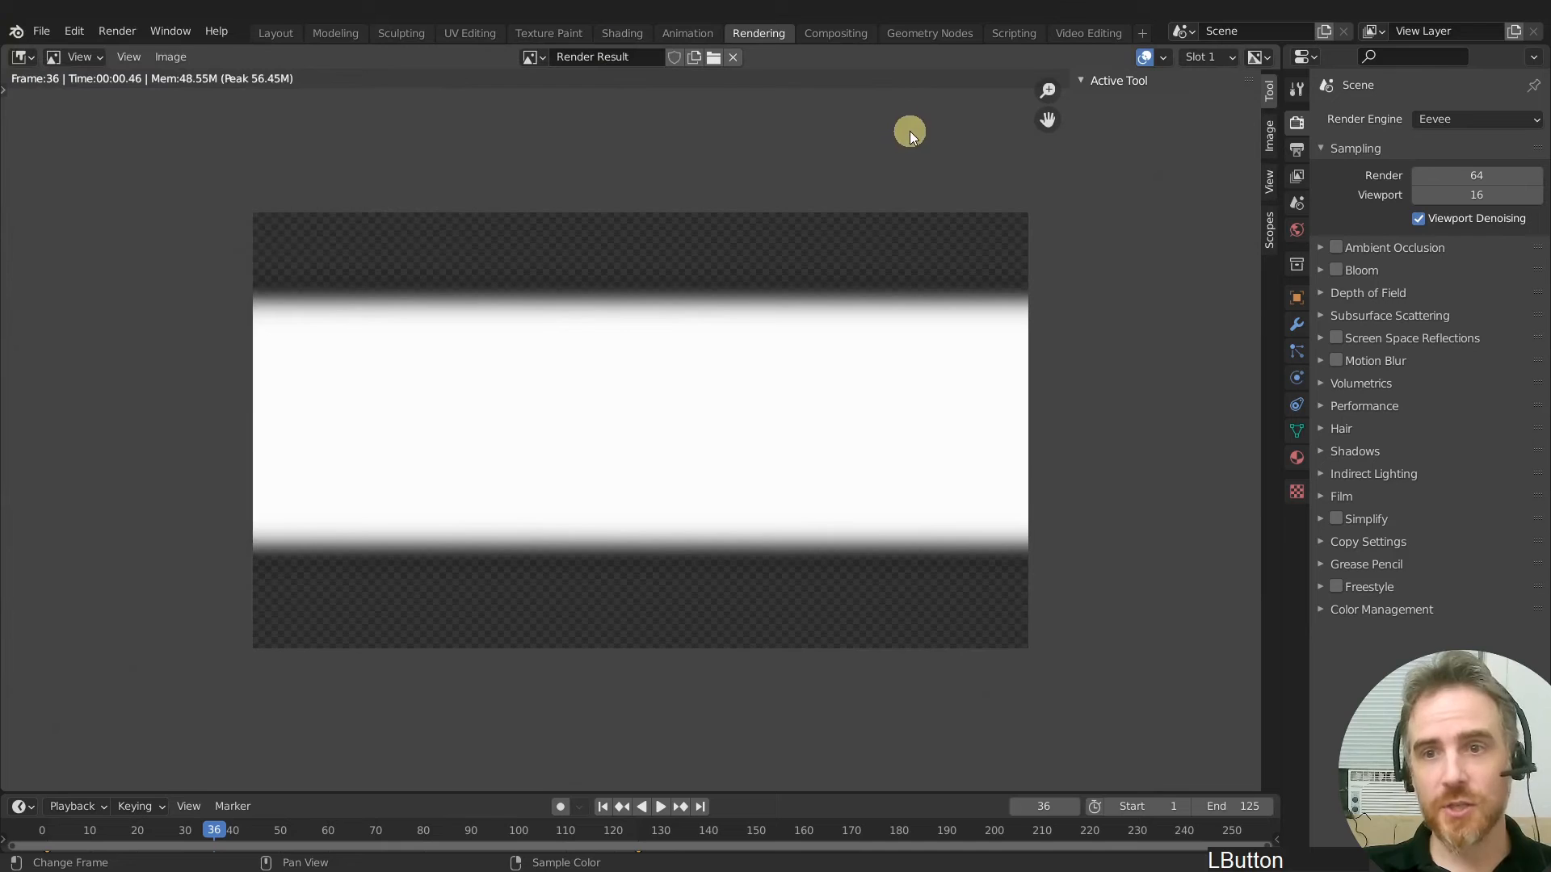
{"action": "left_click", "coordinate": [760, 35]}
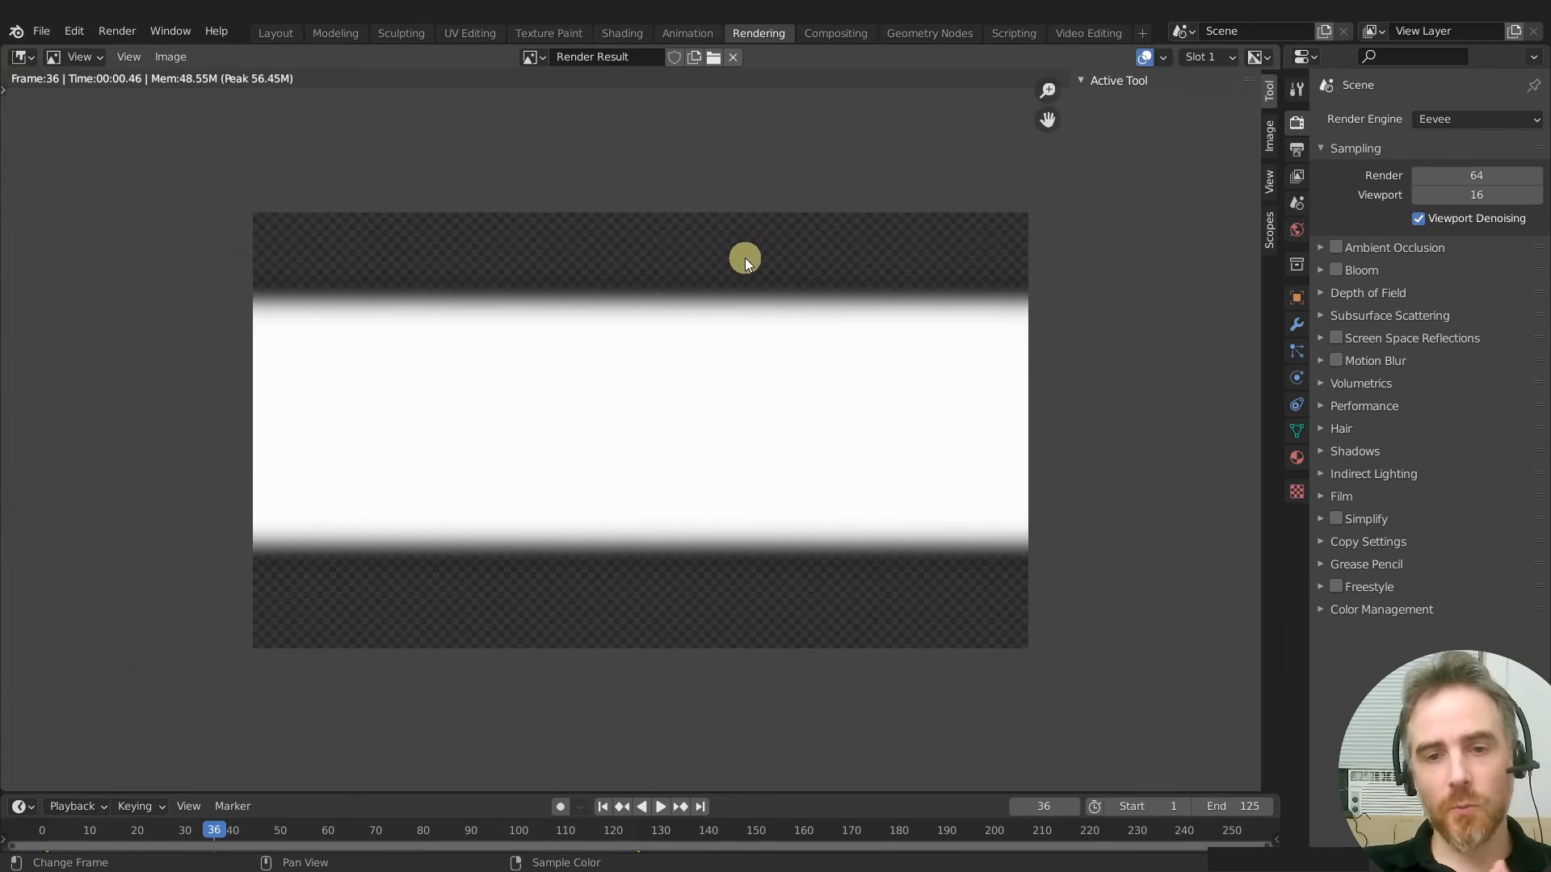
Display the render result with its Color channels only, without alpha
{"action": "left_click", "coordinate": [1257, 58]}
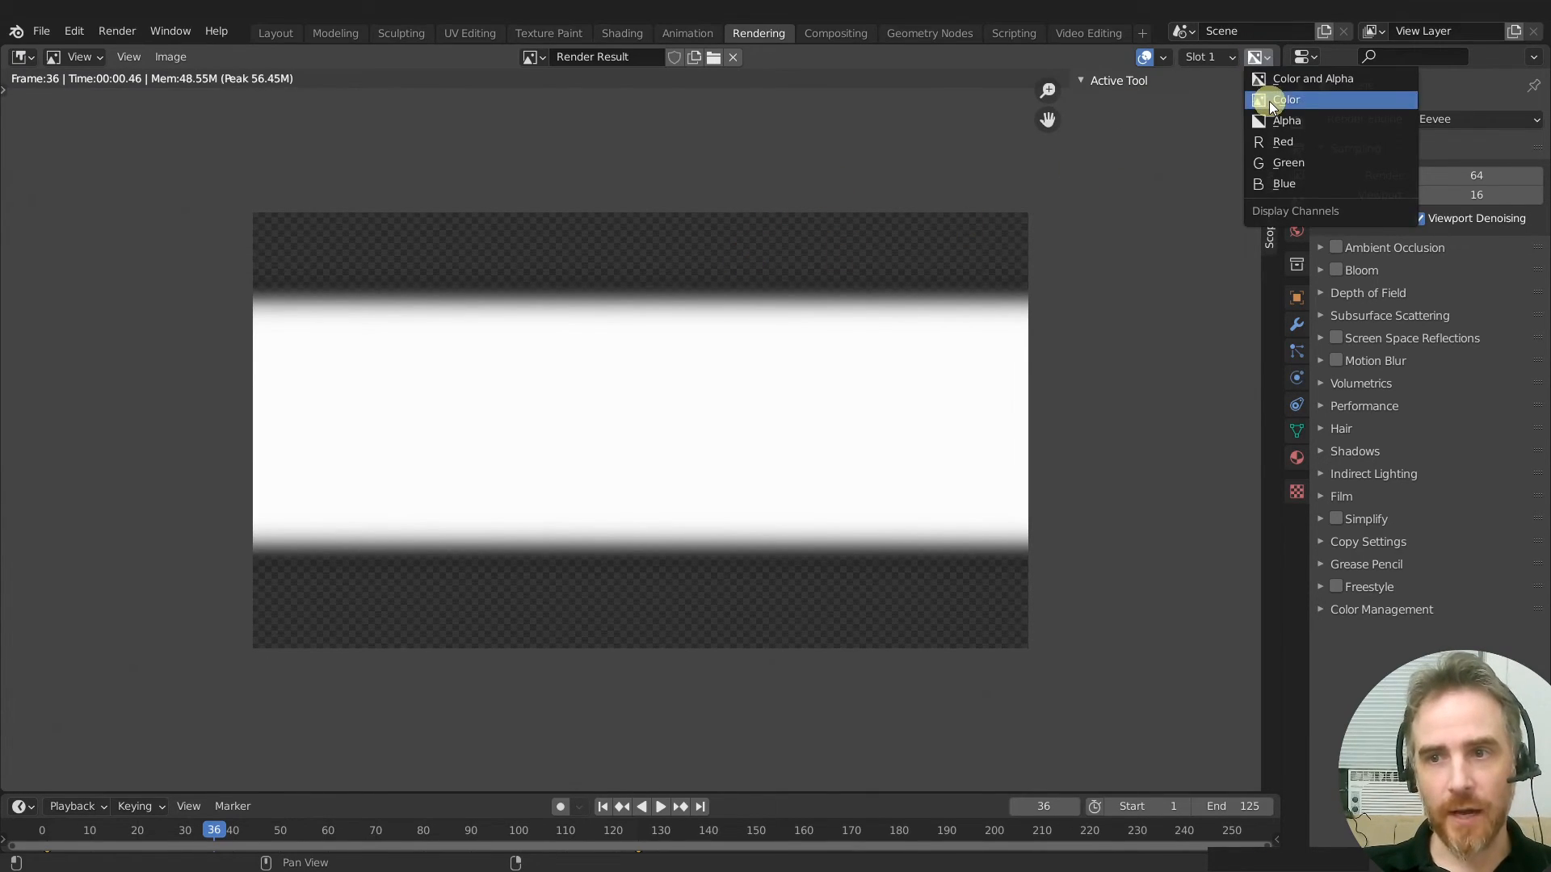
{"action": "left_click", "coordinate": [1268, 100]}
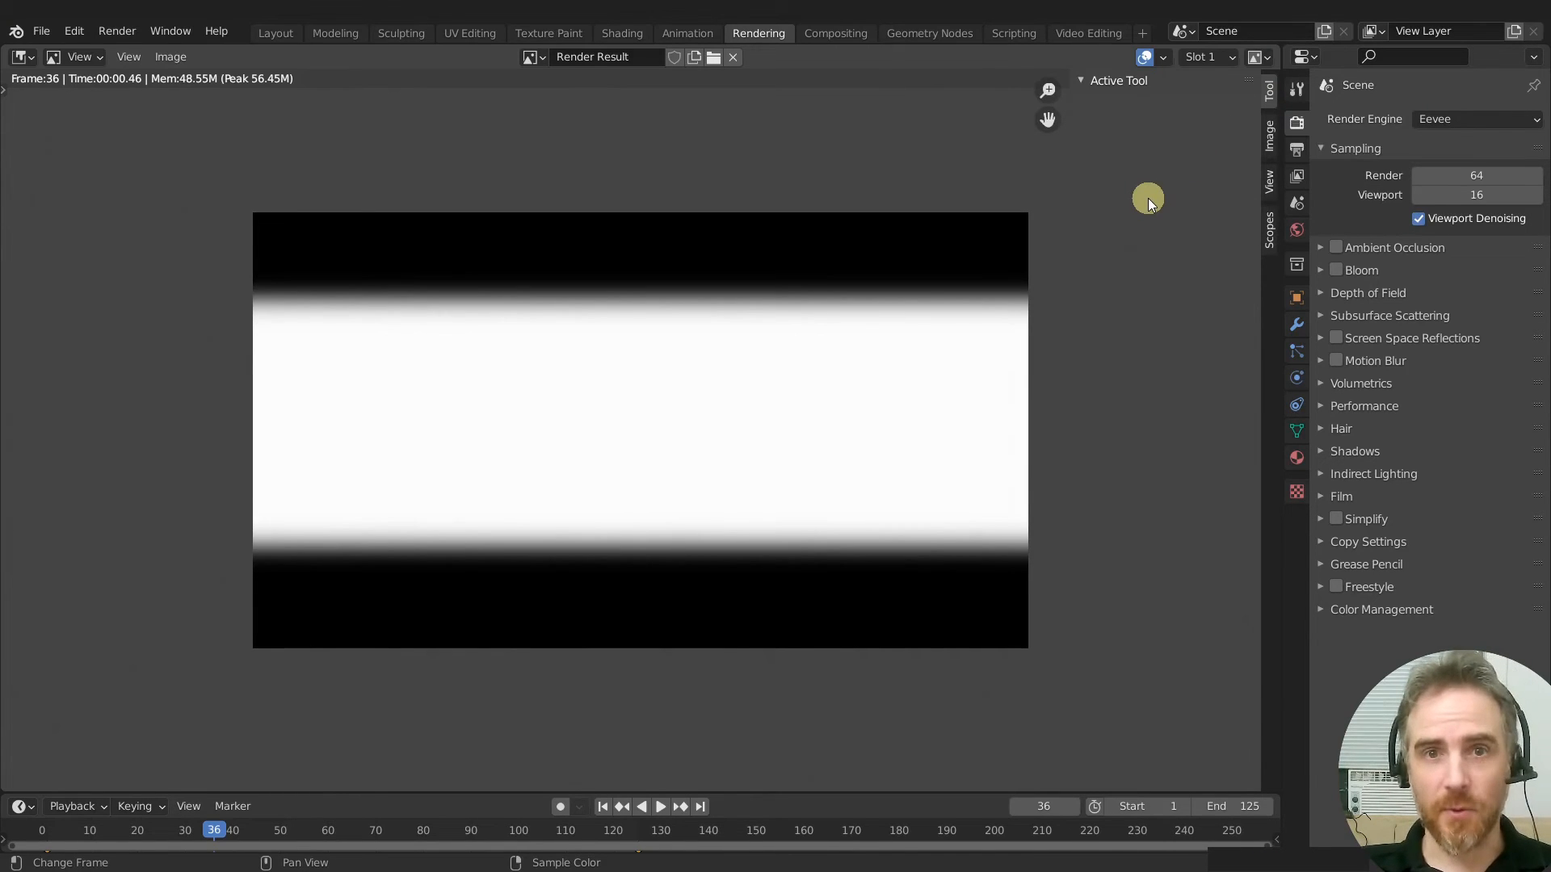
{"action": "left_click", "coordinate": [1257, 57]}
{"action": "left_click", "coordinate": [1260, 57]}
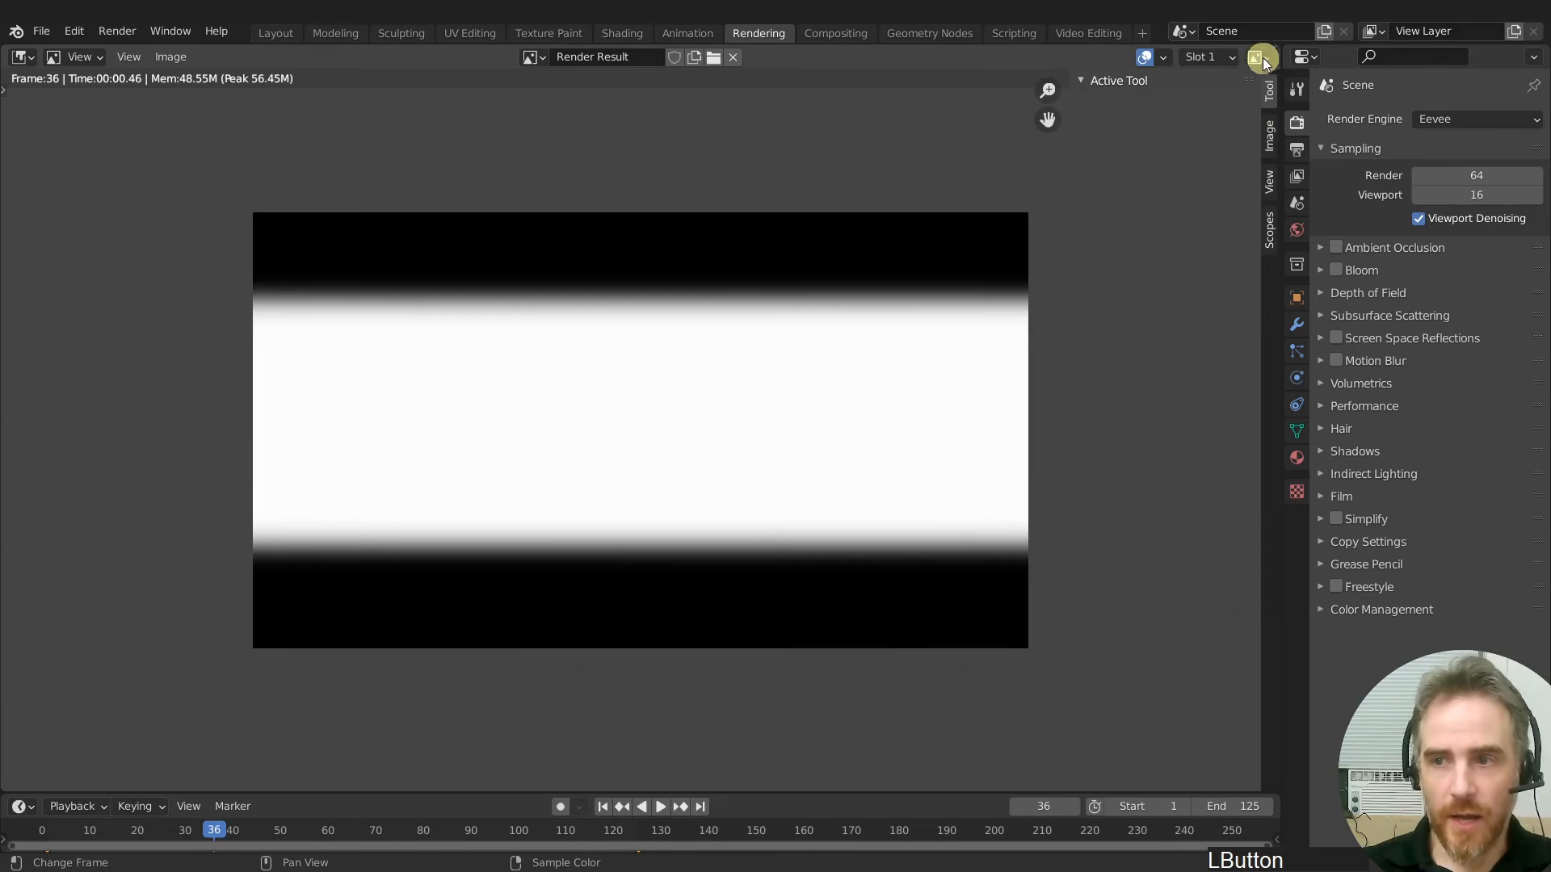
Start saving the render result under a new name, creating and opening a folder named Materials for it
{"action": "left_click", "coordinate": [178, 60]}
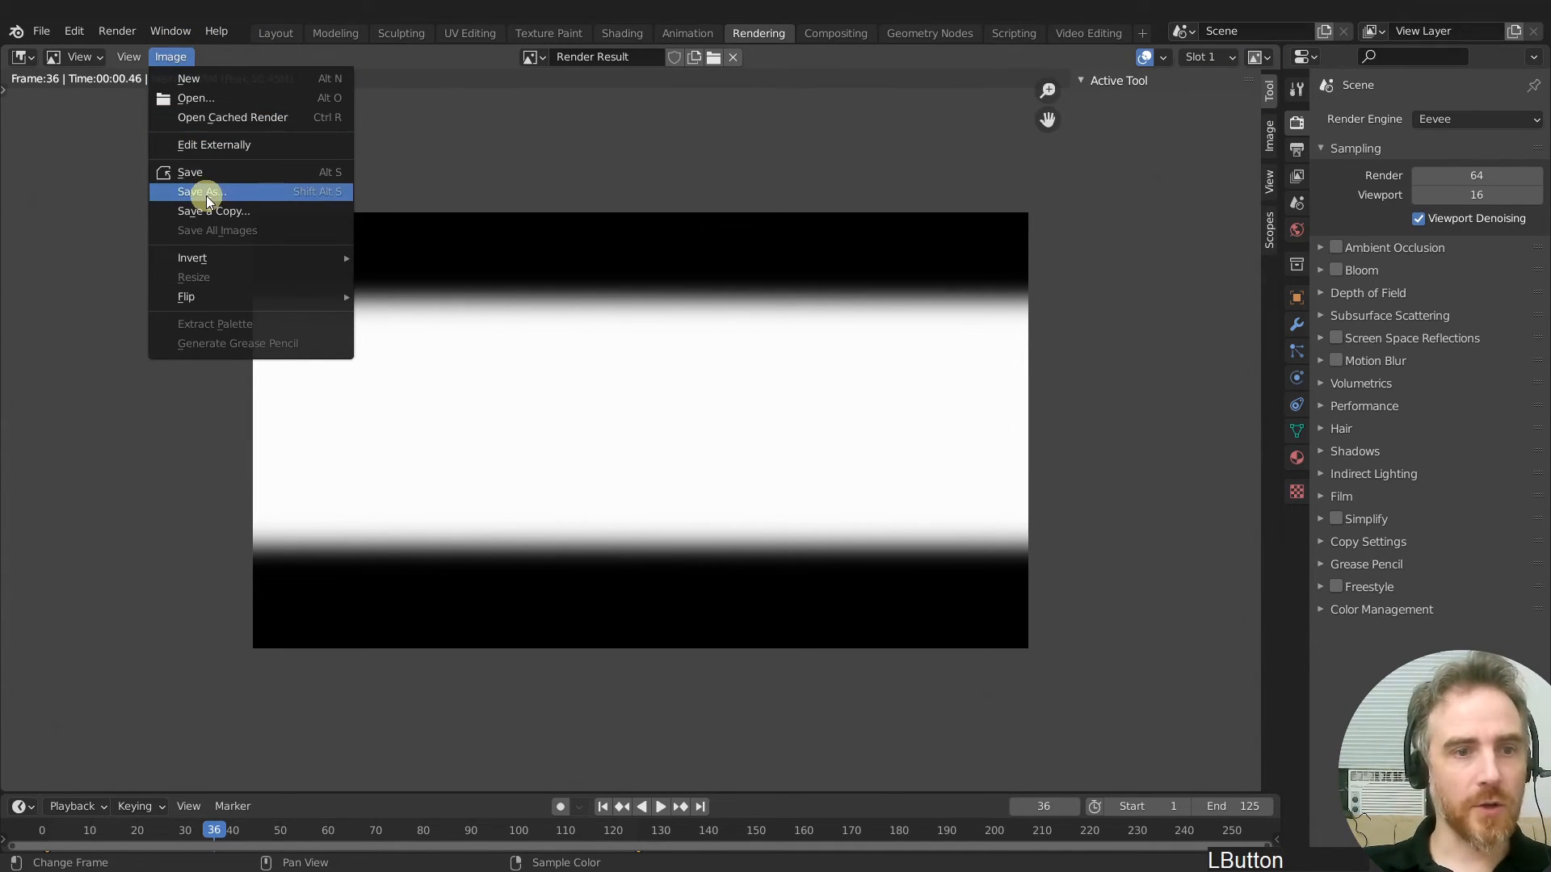
{"action": "left_click", "coordinate": [206, 195]}
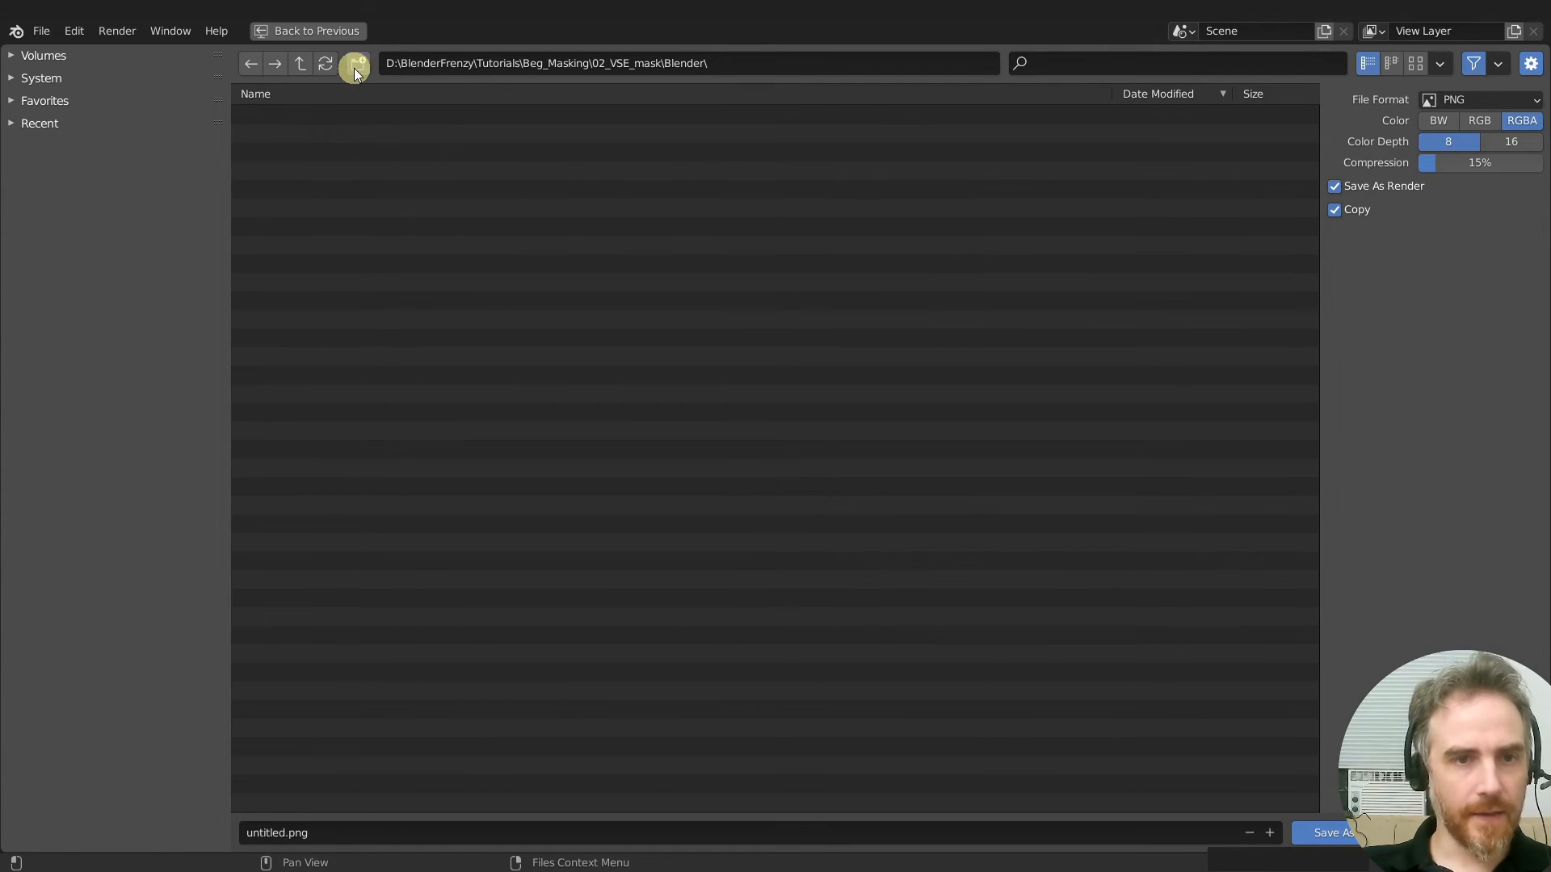
{"action": "left_click", "coordinate": [355, 71]}
{"action": "type", "text": "Materials"}
{"action": "key", "text": "Return"}
{"action": "left_click", "coordinate": [290, 115]}
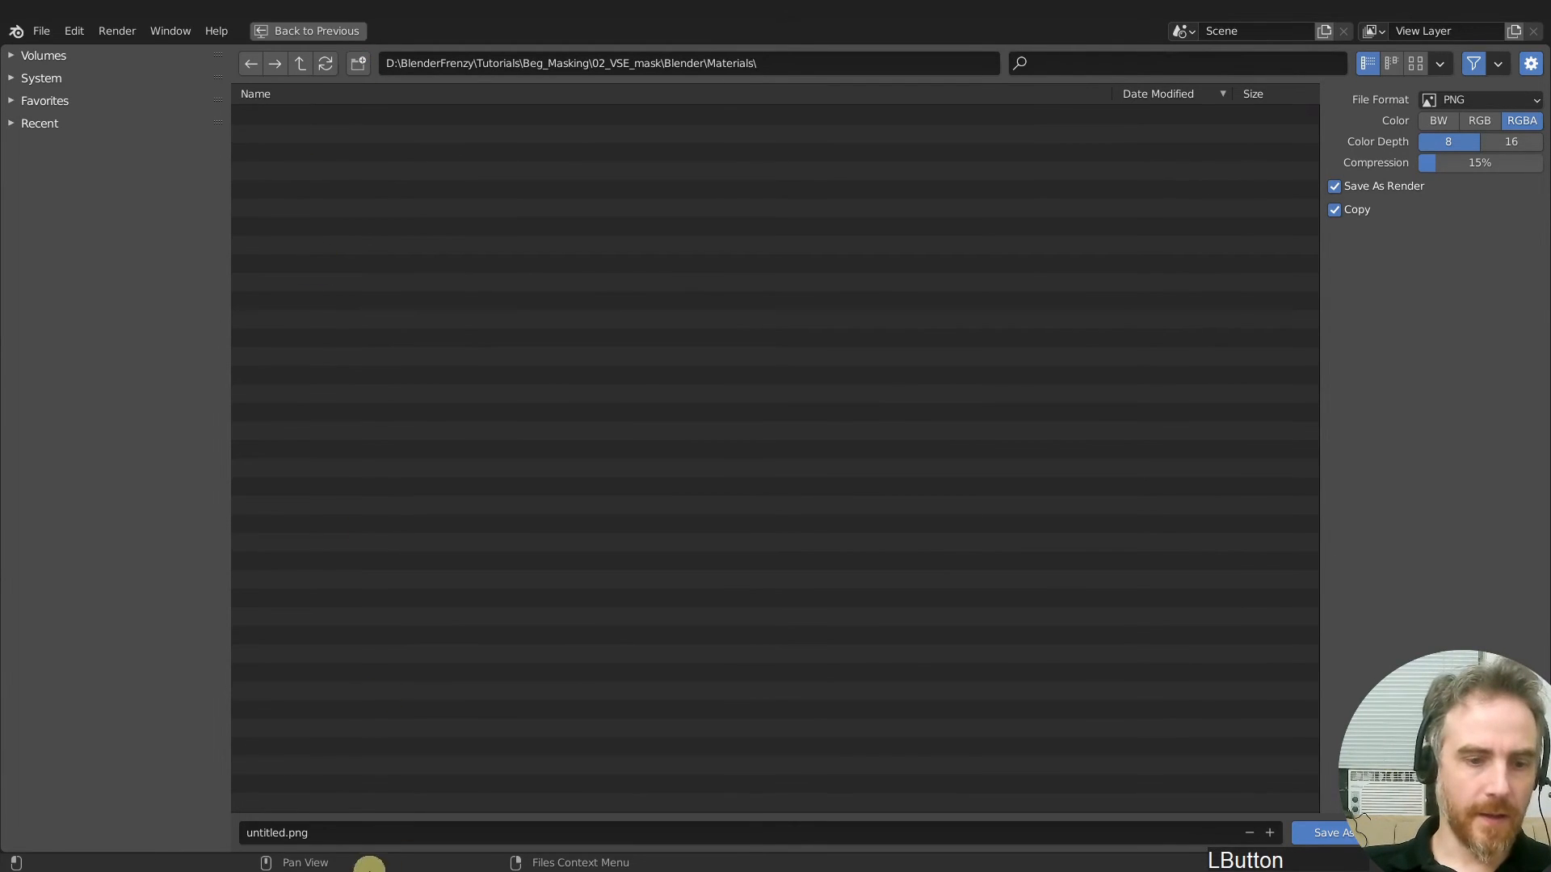
Name the image file Mask_Blur and set its format to JPEG with BW color
{"action": "left_click", "coordinate": [347, 830]}
{"action": "type", "text": "Mask_Blur"}
{"action": "key", "text": "Return"}
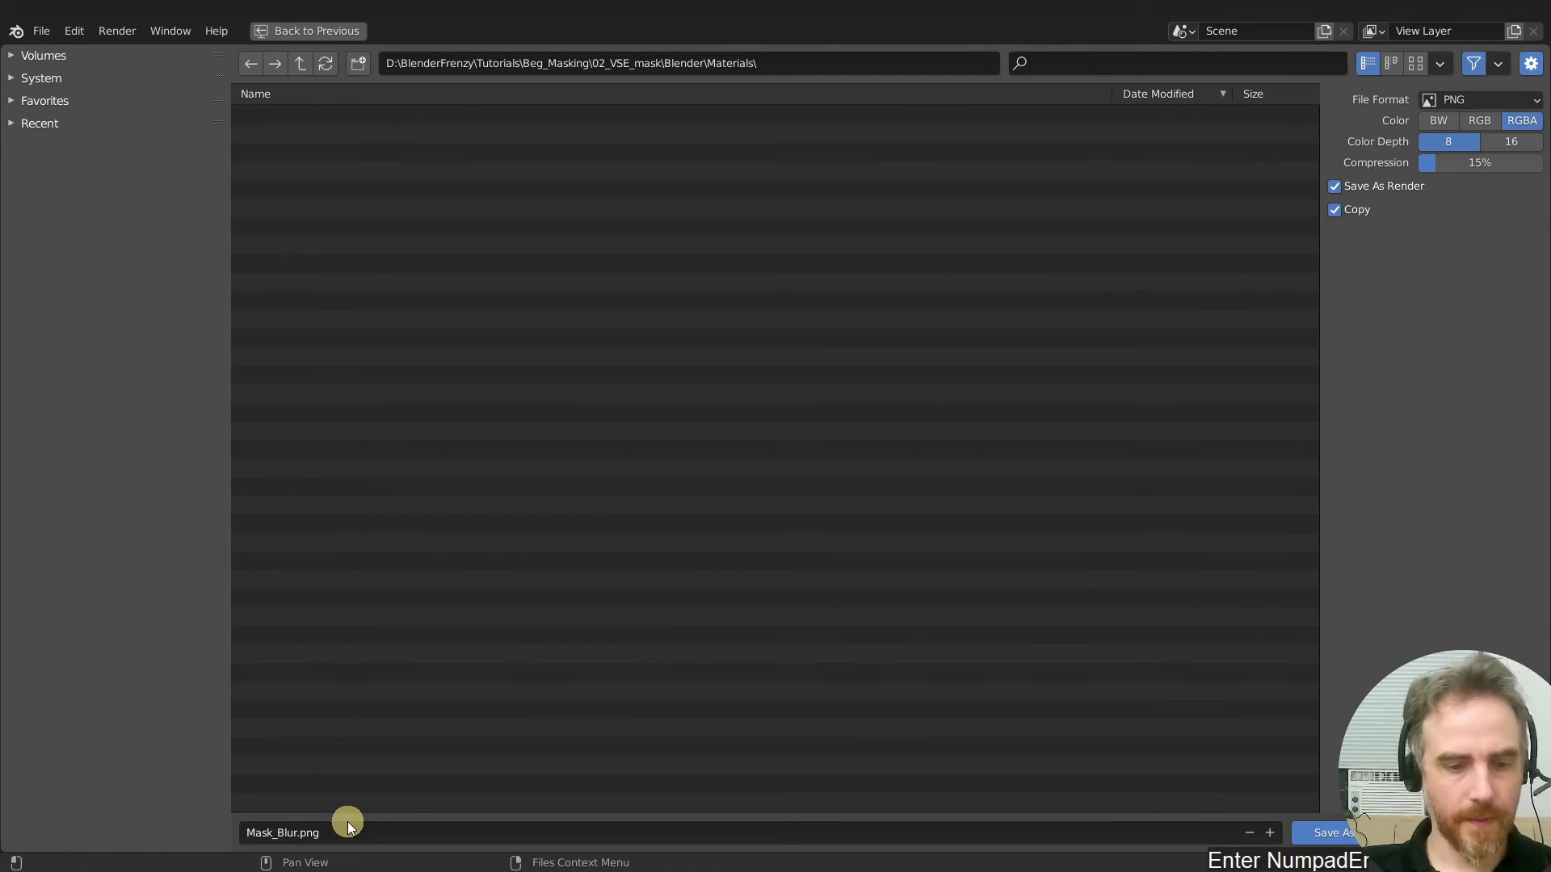
{"action": "left_click", "coordinate": [1477, 99]}
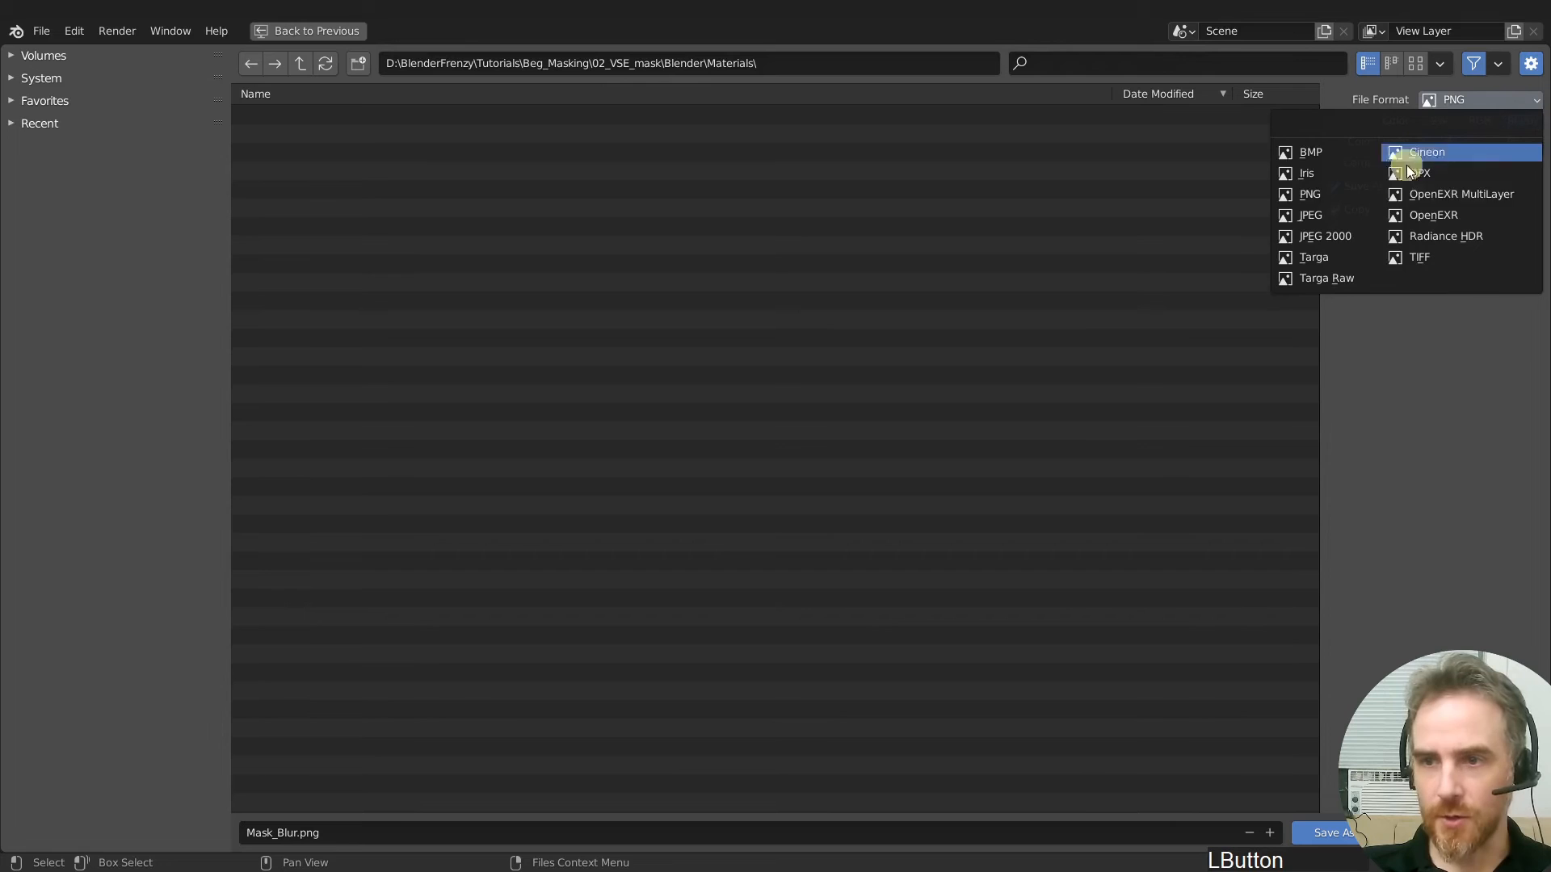
{"action": "left_click", "coordinate": [1348, 215]}
{"action": "left_click", "coordinate": [1468, 121]}
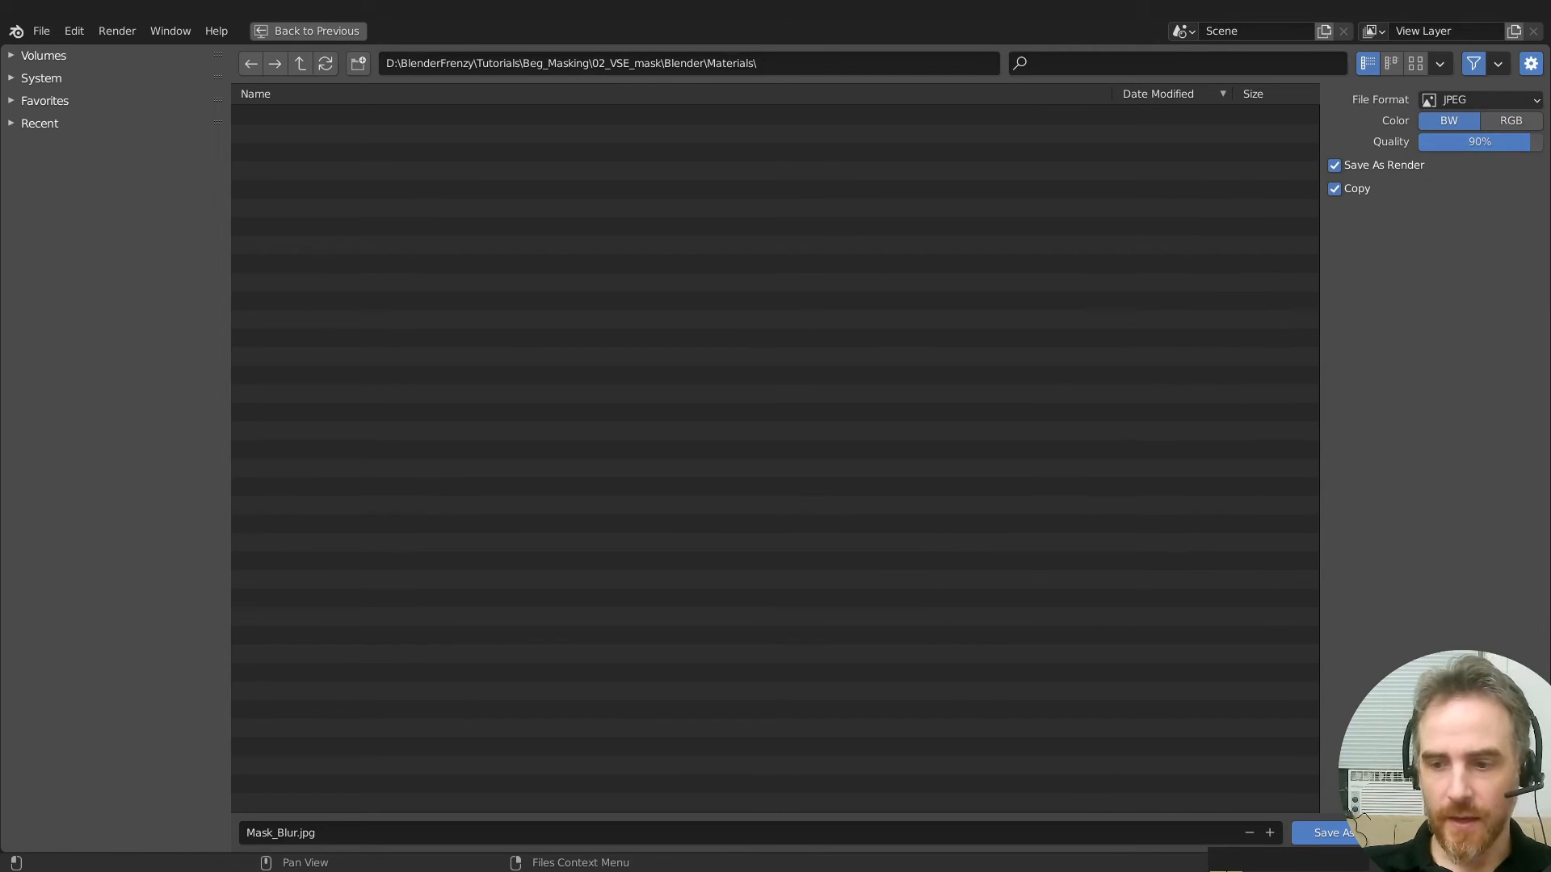
Save the Mask_Blur JPEG in the Materials folder and return to the Video Editing workspace
{"action": "left_click", "coordinate": [1308, 830]}
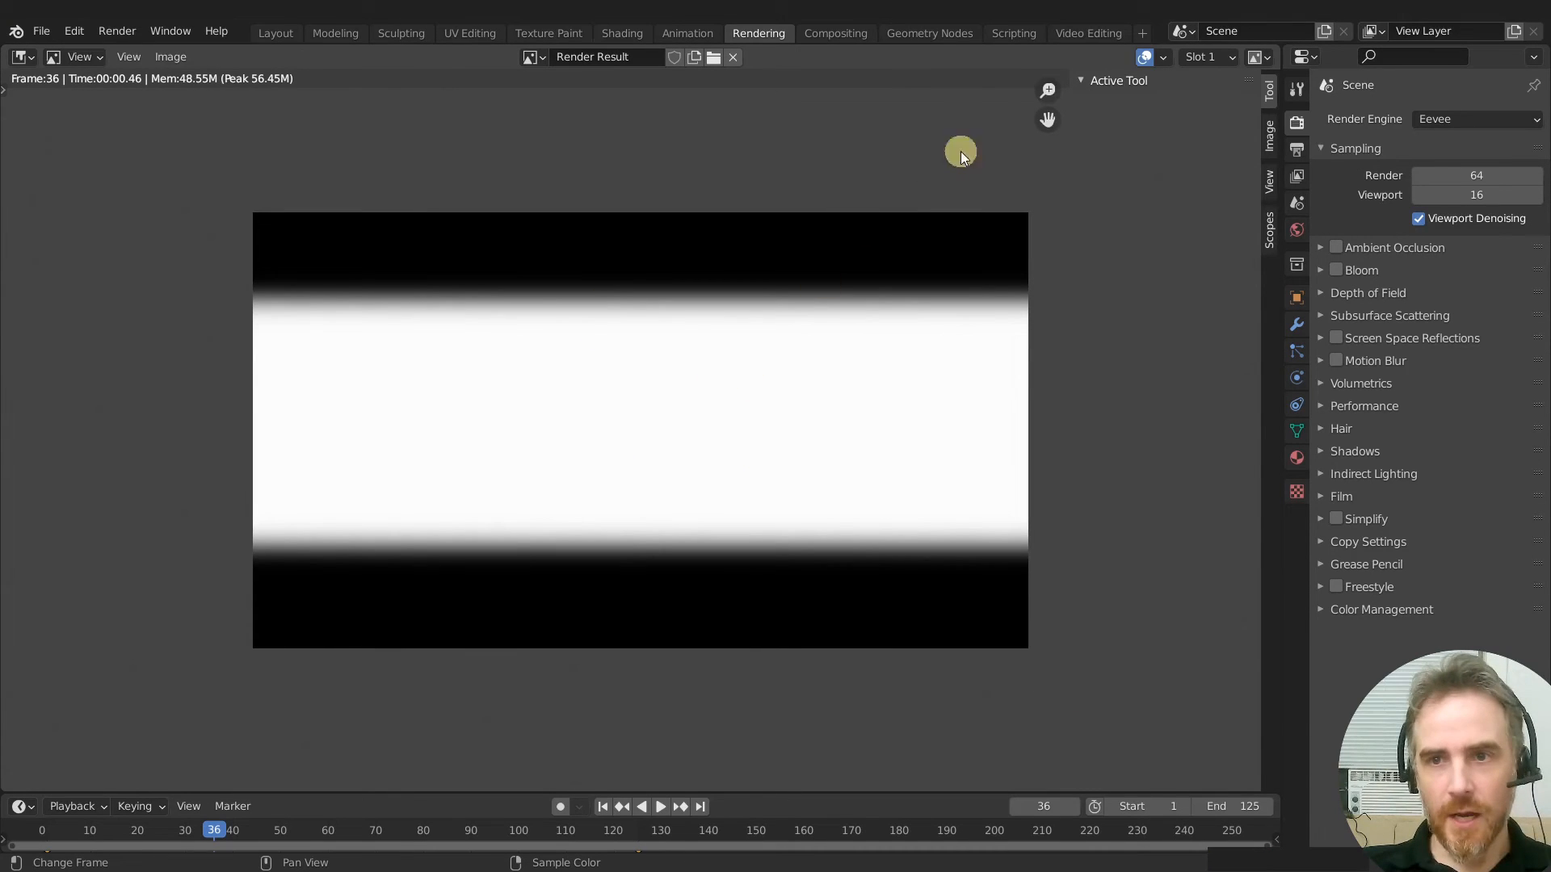
{"action": "left_click", "coordinate": [1073, 36]}
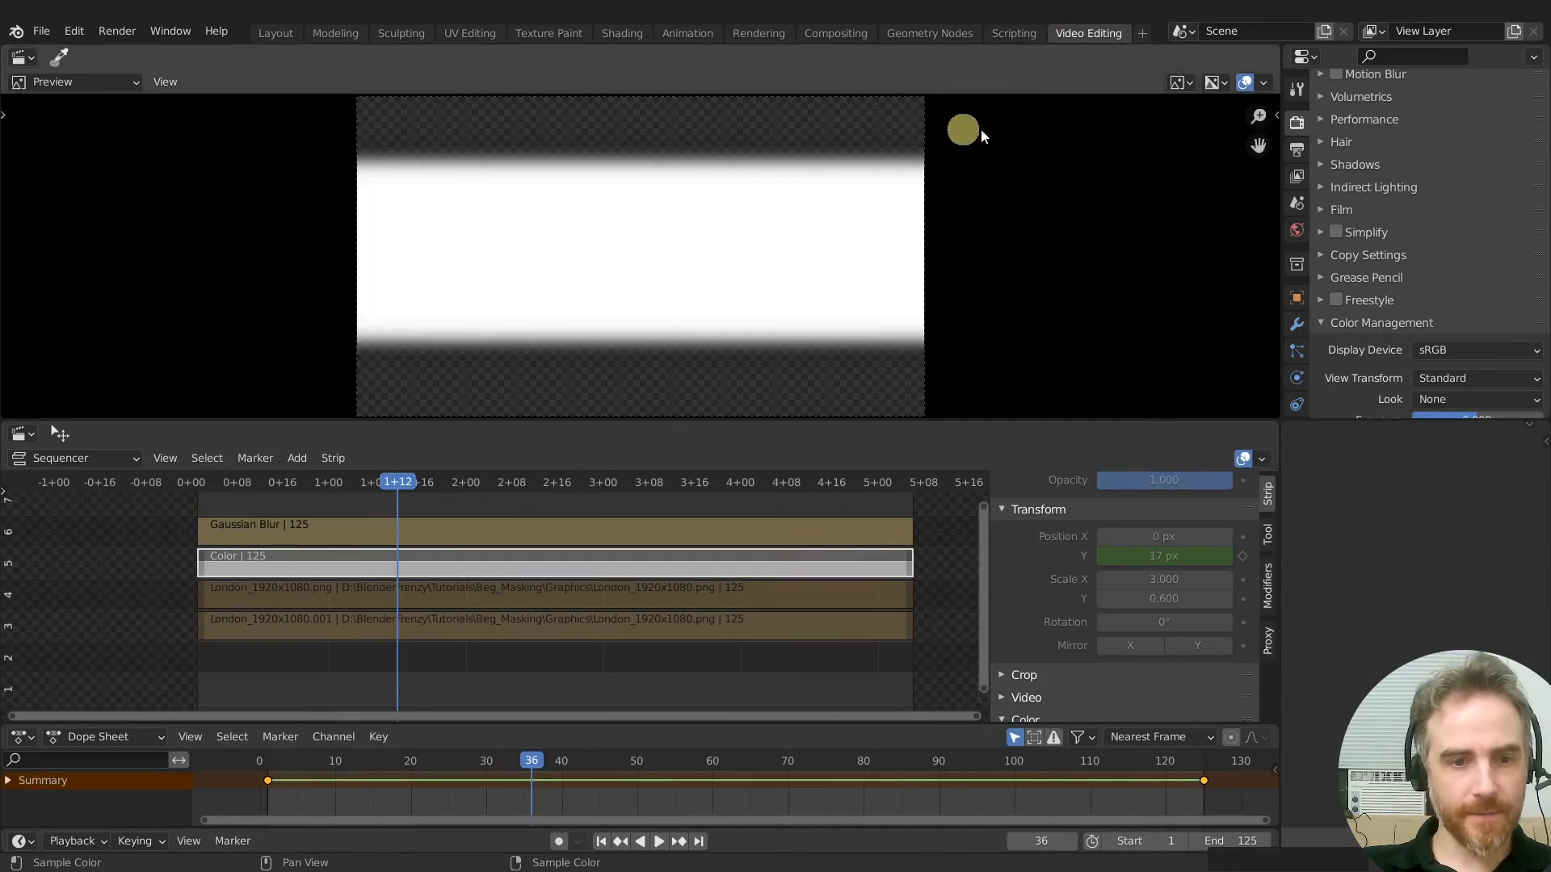
{"action": "middle_click_drag", "start_coordinate": [331, 559], "coordinate": [275, 562]}
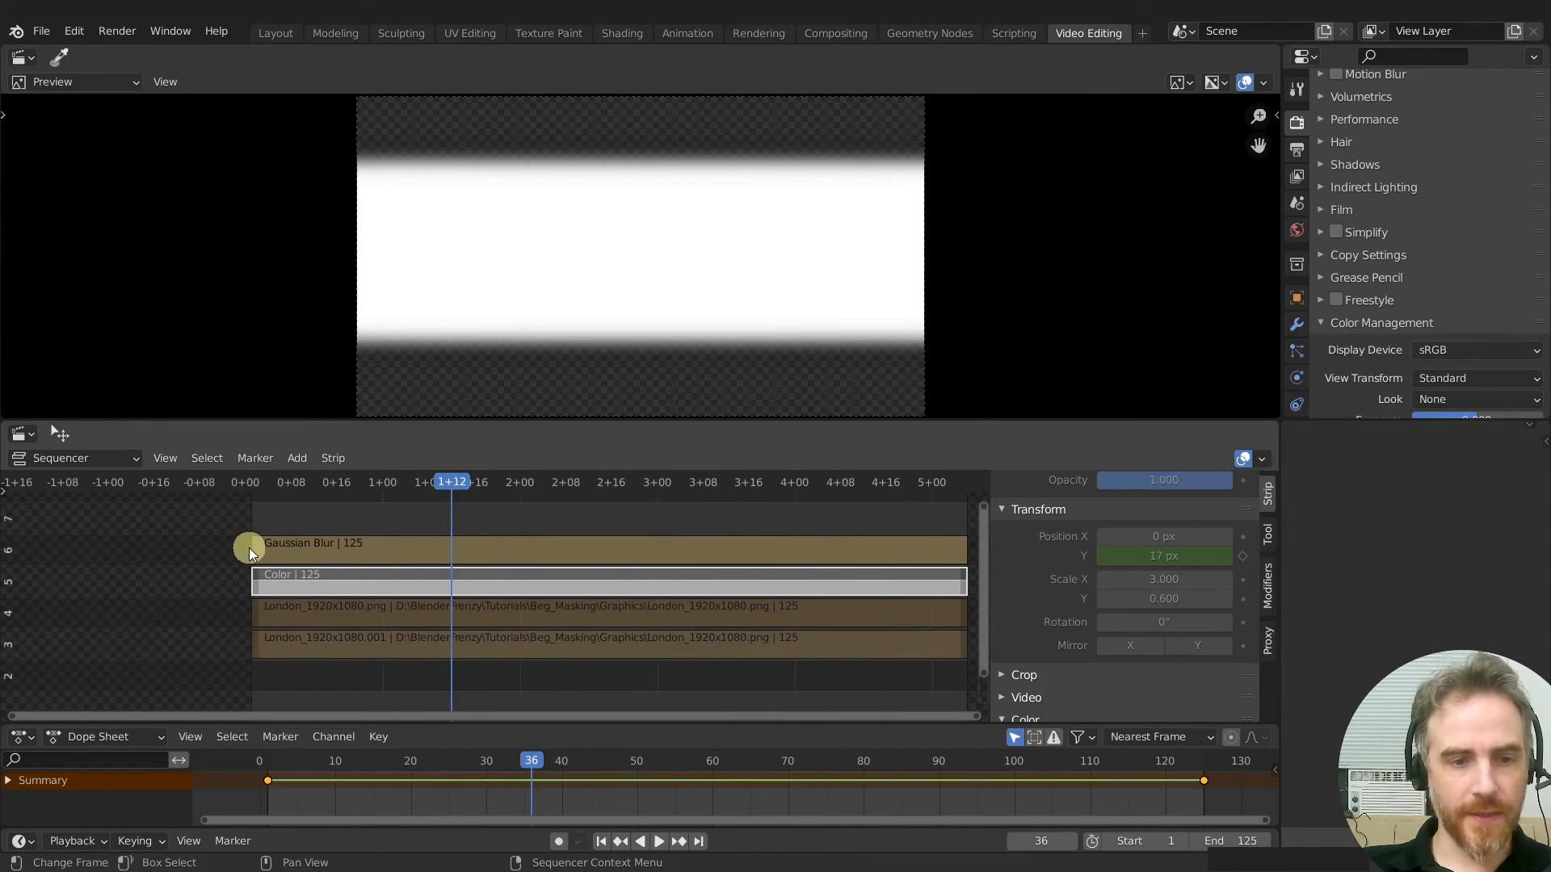
{"action": "left_click_drag", "start_coordinate": [221, 528], "coordinate": [286, 590]}
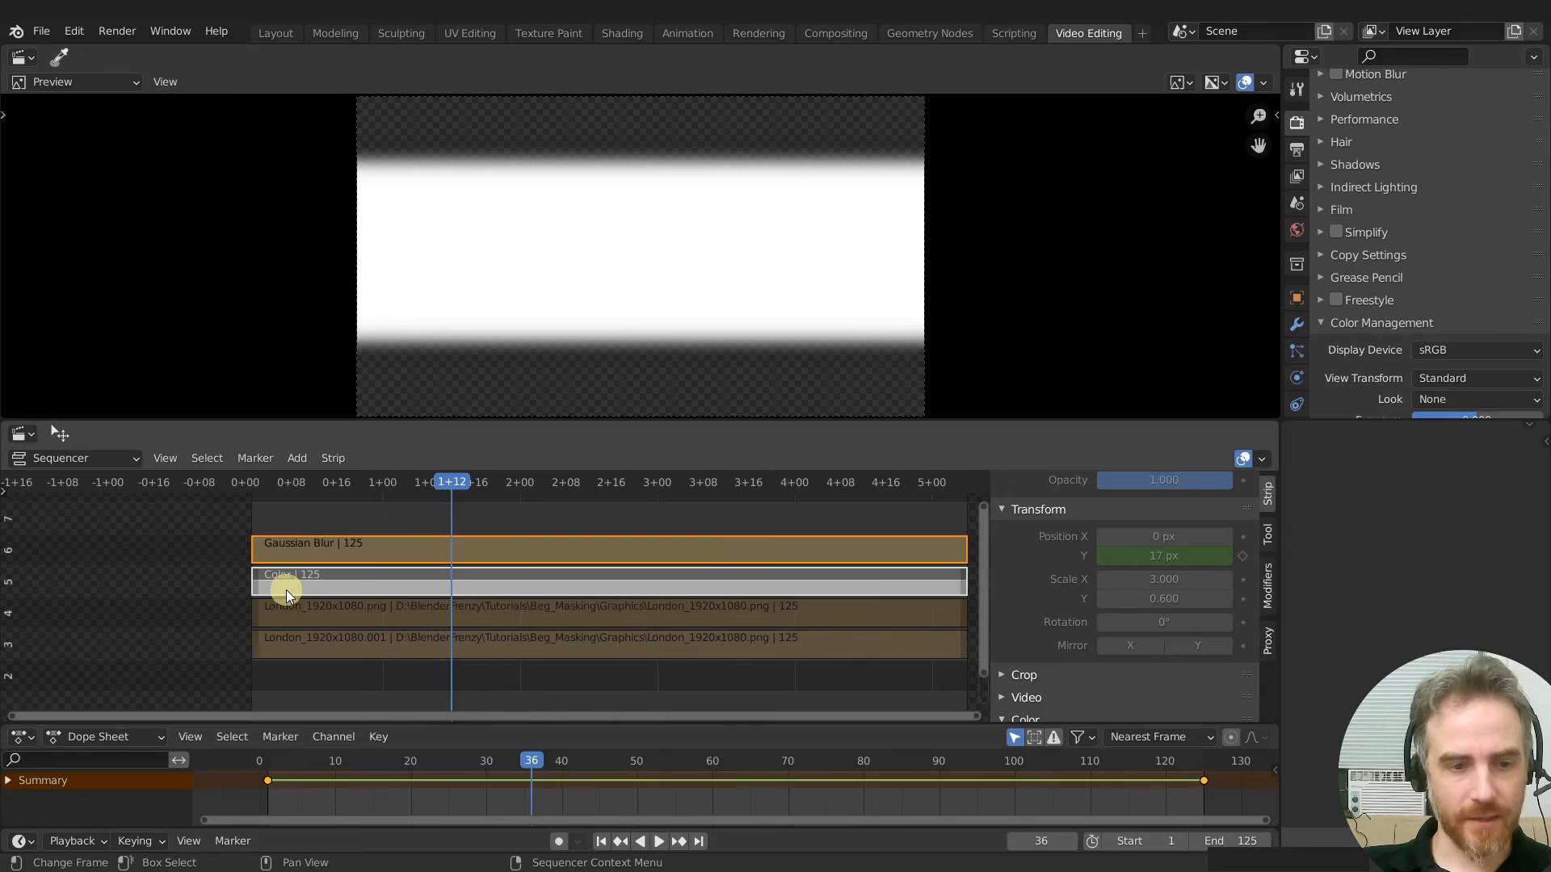
{"action": "left_click", "coordinate": [312, 525]}
Save the project in the Blender folder under the file name REC_VSE_Mask_0101
{"action": "key", "text": "ctrl+s"}
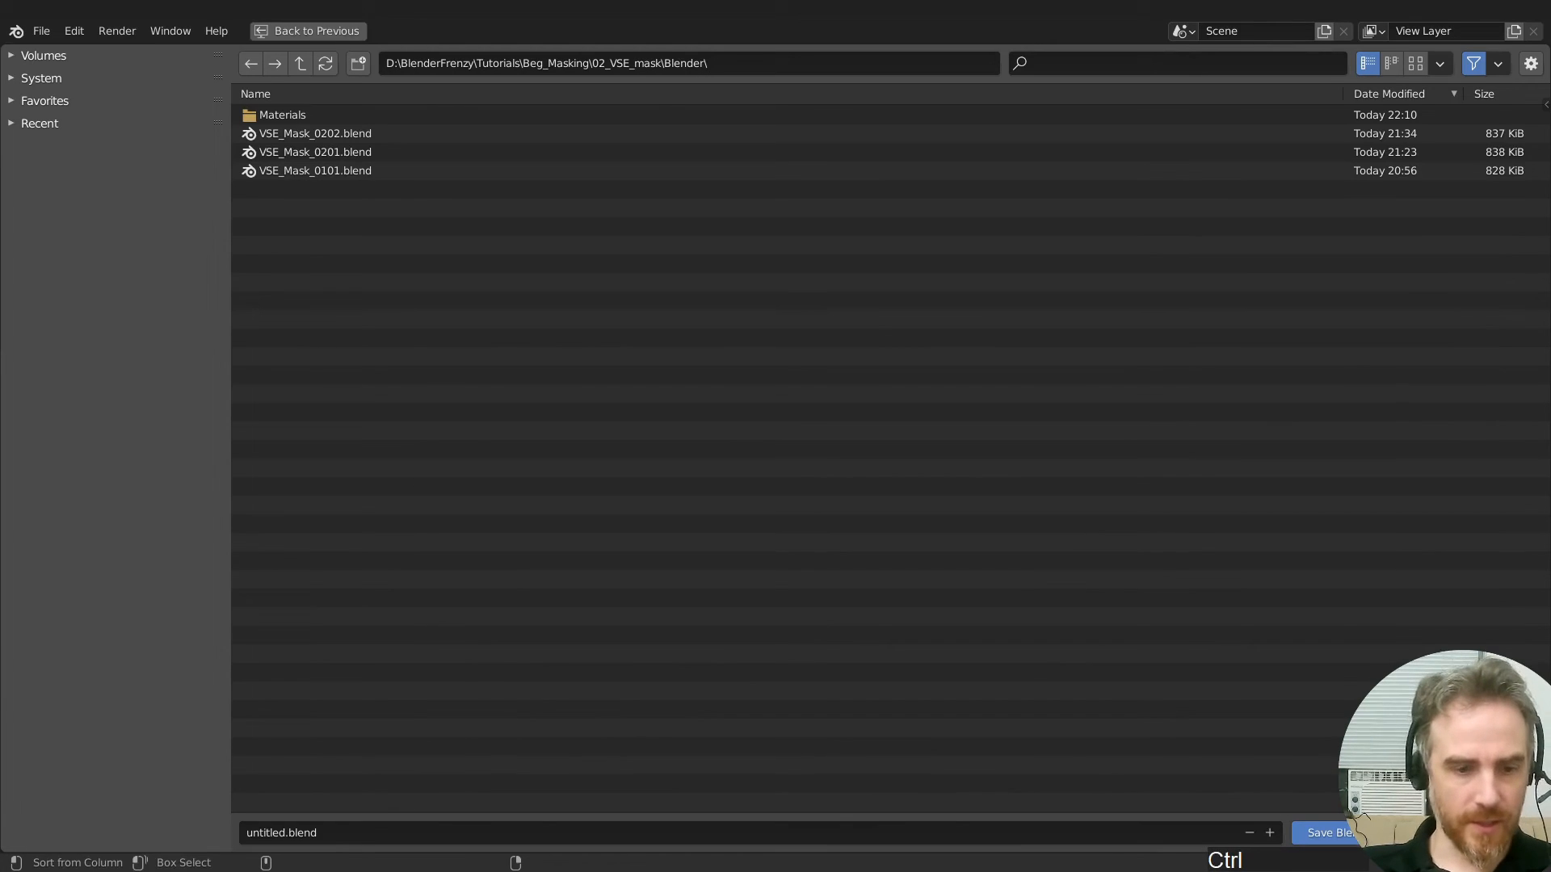
{"action": "left_click", "coordinate": [346, 837]}
{"action": "type", "text": "R"}
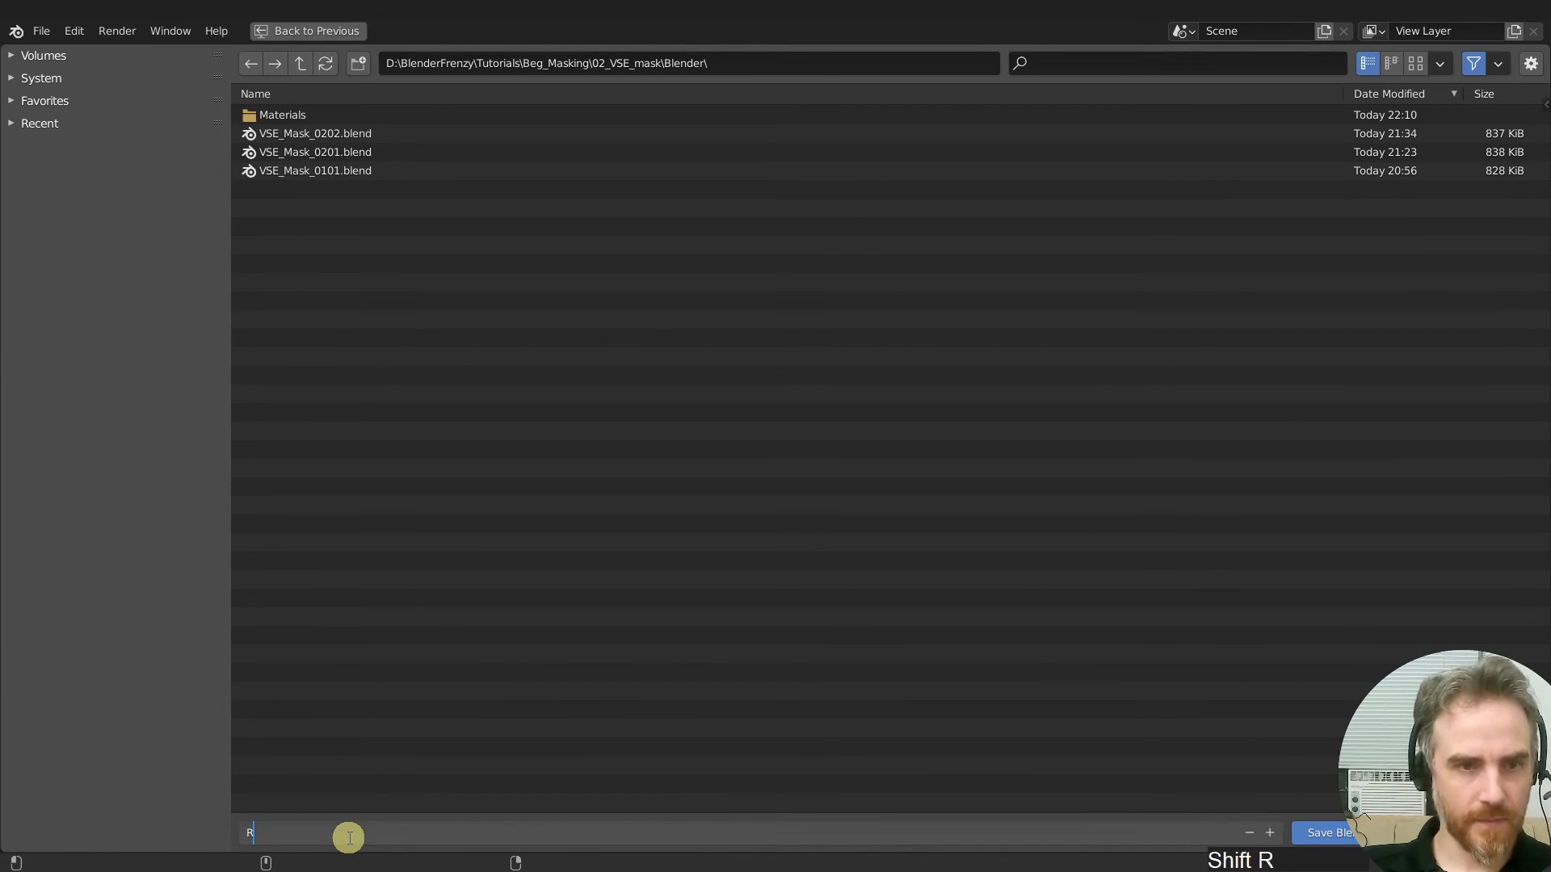
{"action": "type", "text": "EC_VSE_Mask_0101"}
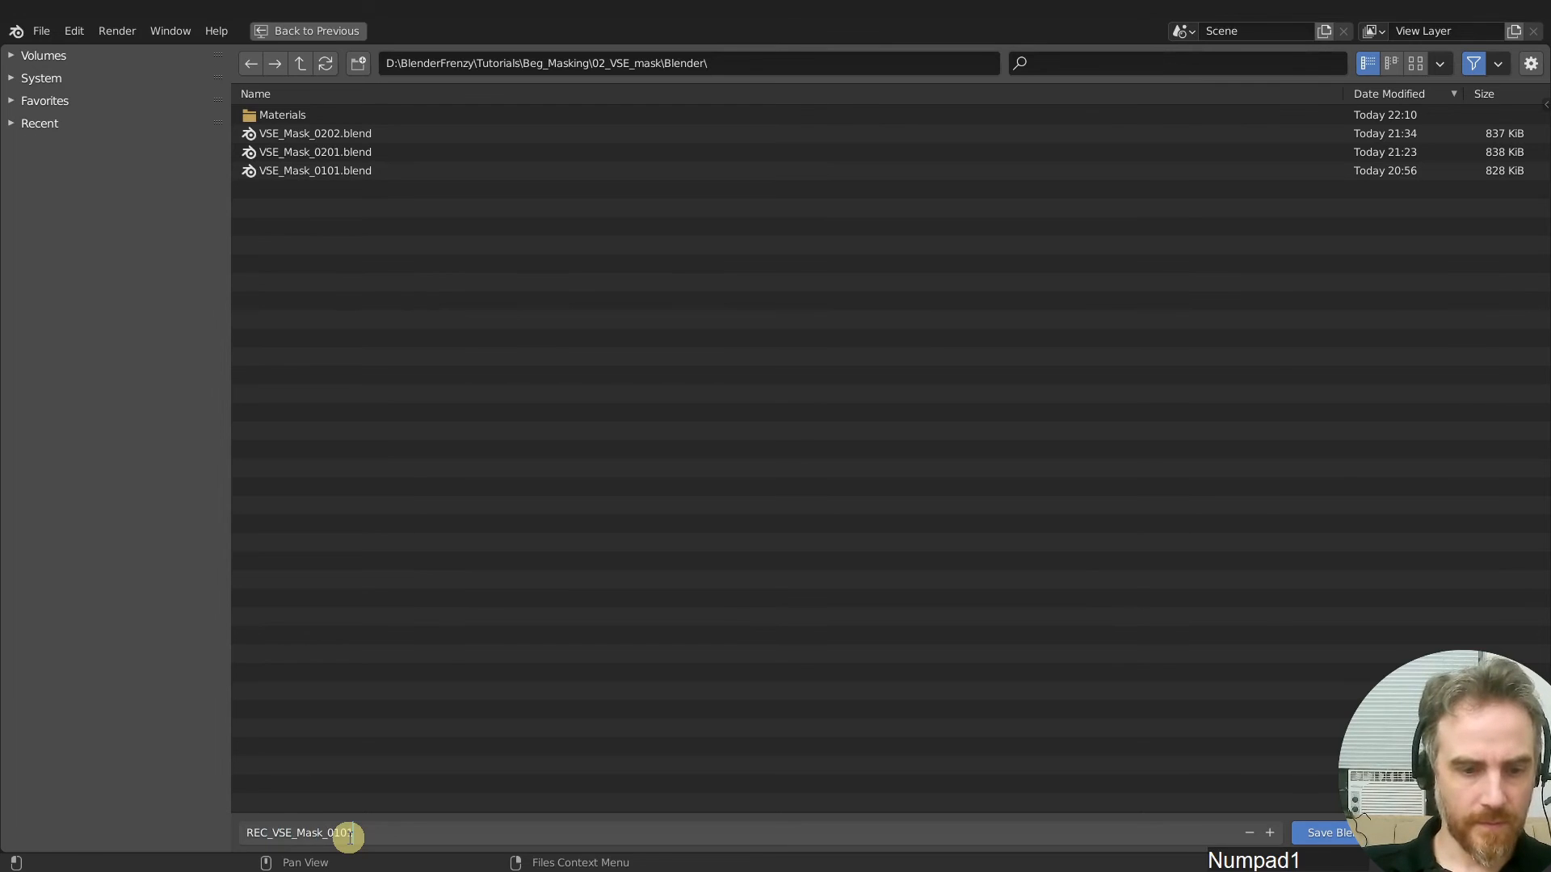
{"action": "key", "text": "Return"}
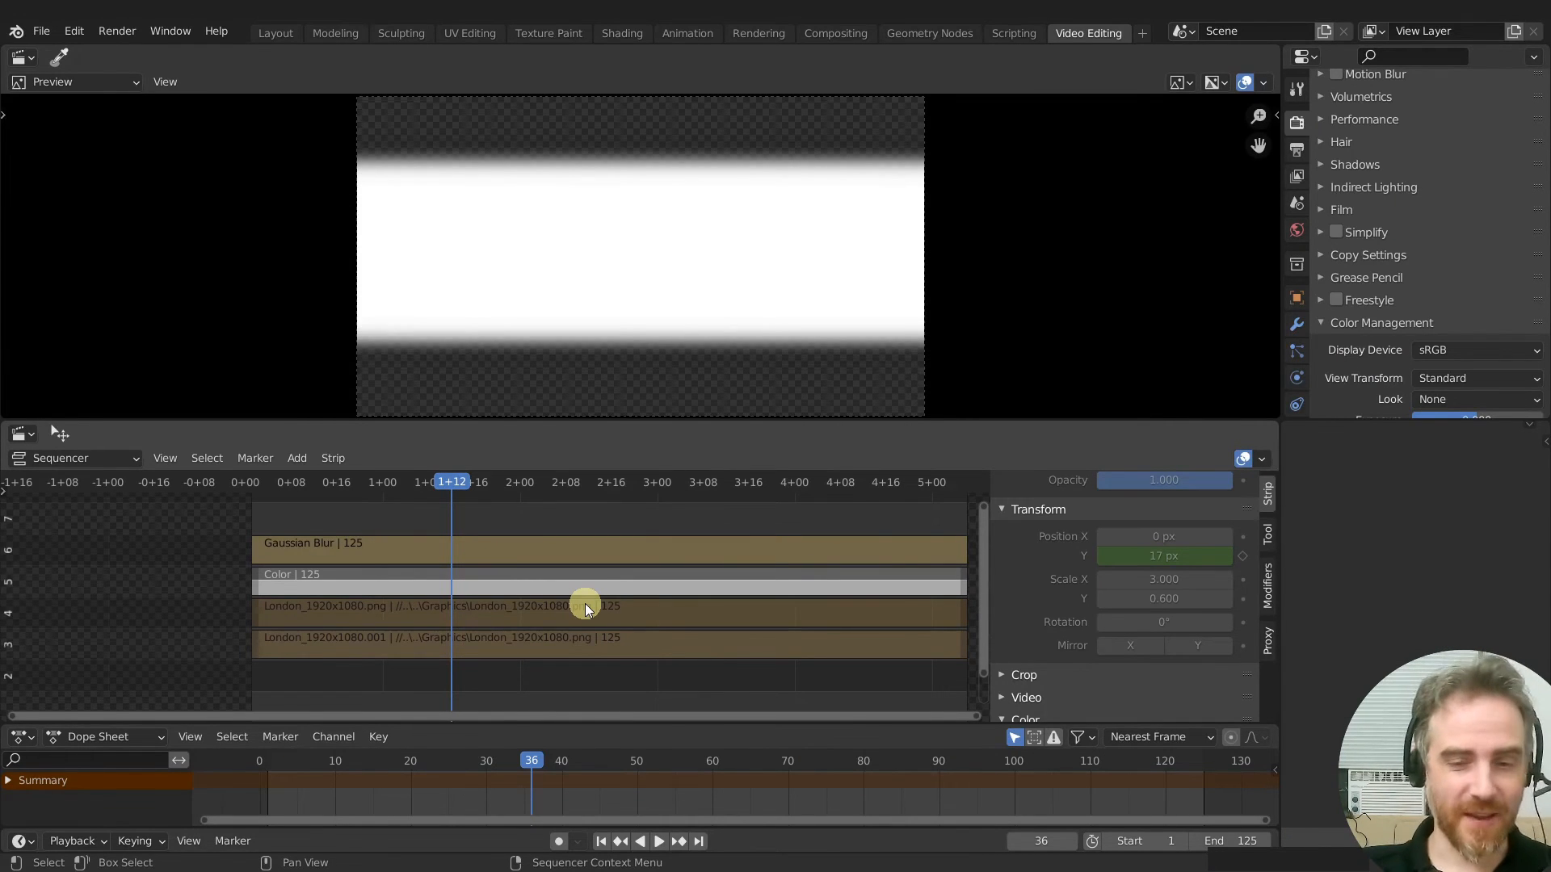
Delete the Gaussian Blur and Color strips from the sequencer
{"action": "left_click_drag", "start_coordinate": [201, 527], "coordinate": [303, 574]}
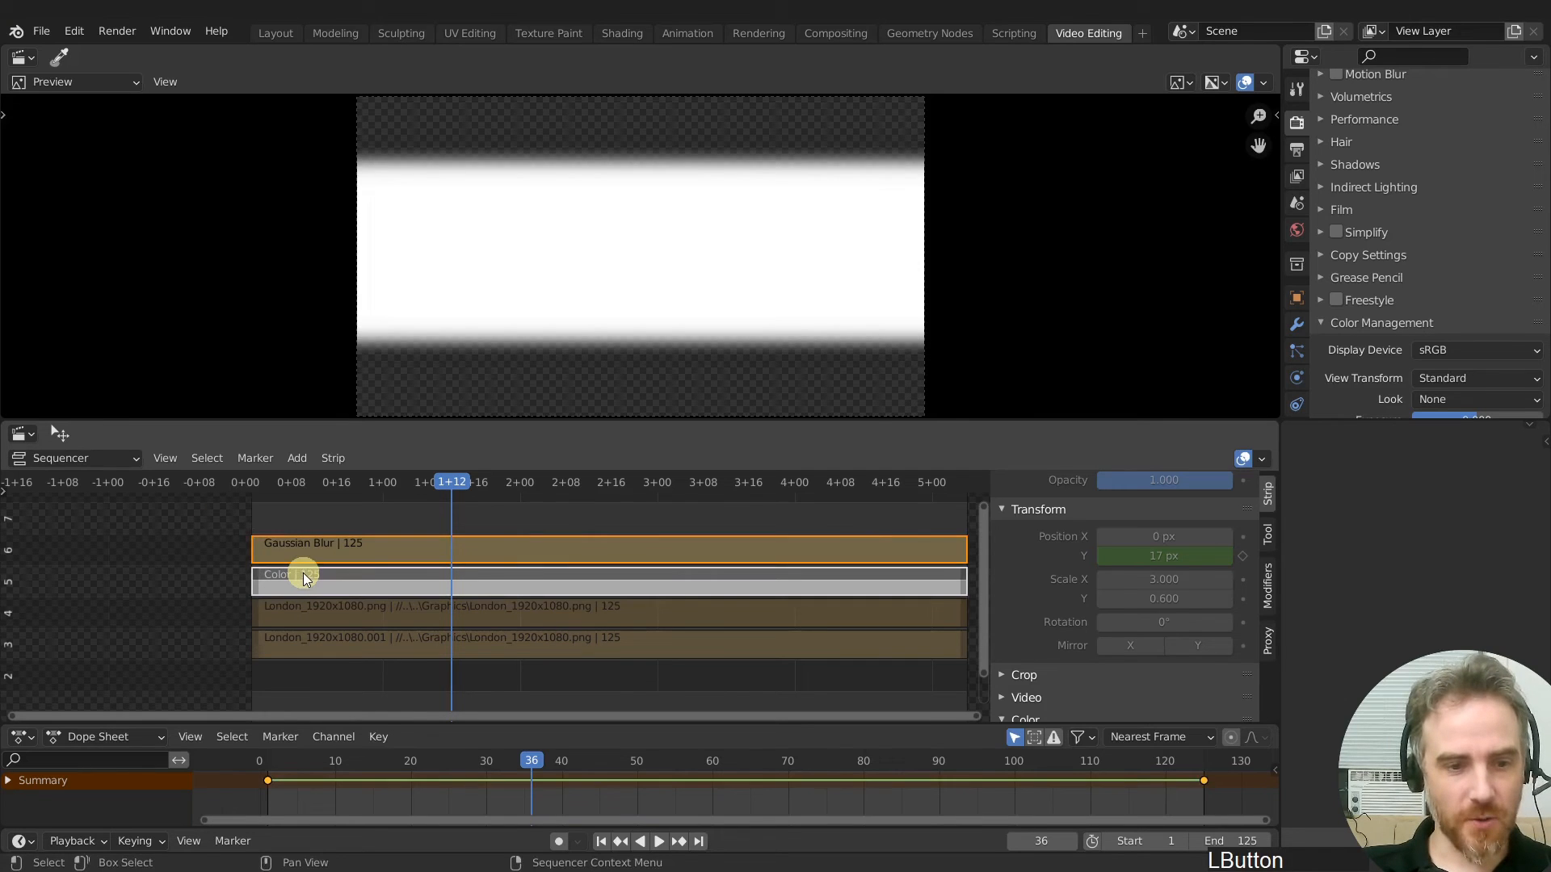
{"action": "key", "text": "x"}
{"action": "key", "text": "ctrl+r"}
Add Mask_Blur.jpg from the Materials folder as an image strip starting at the first frame
{"action": "key", "text": "shift+Left"}
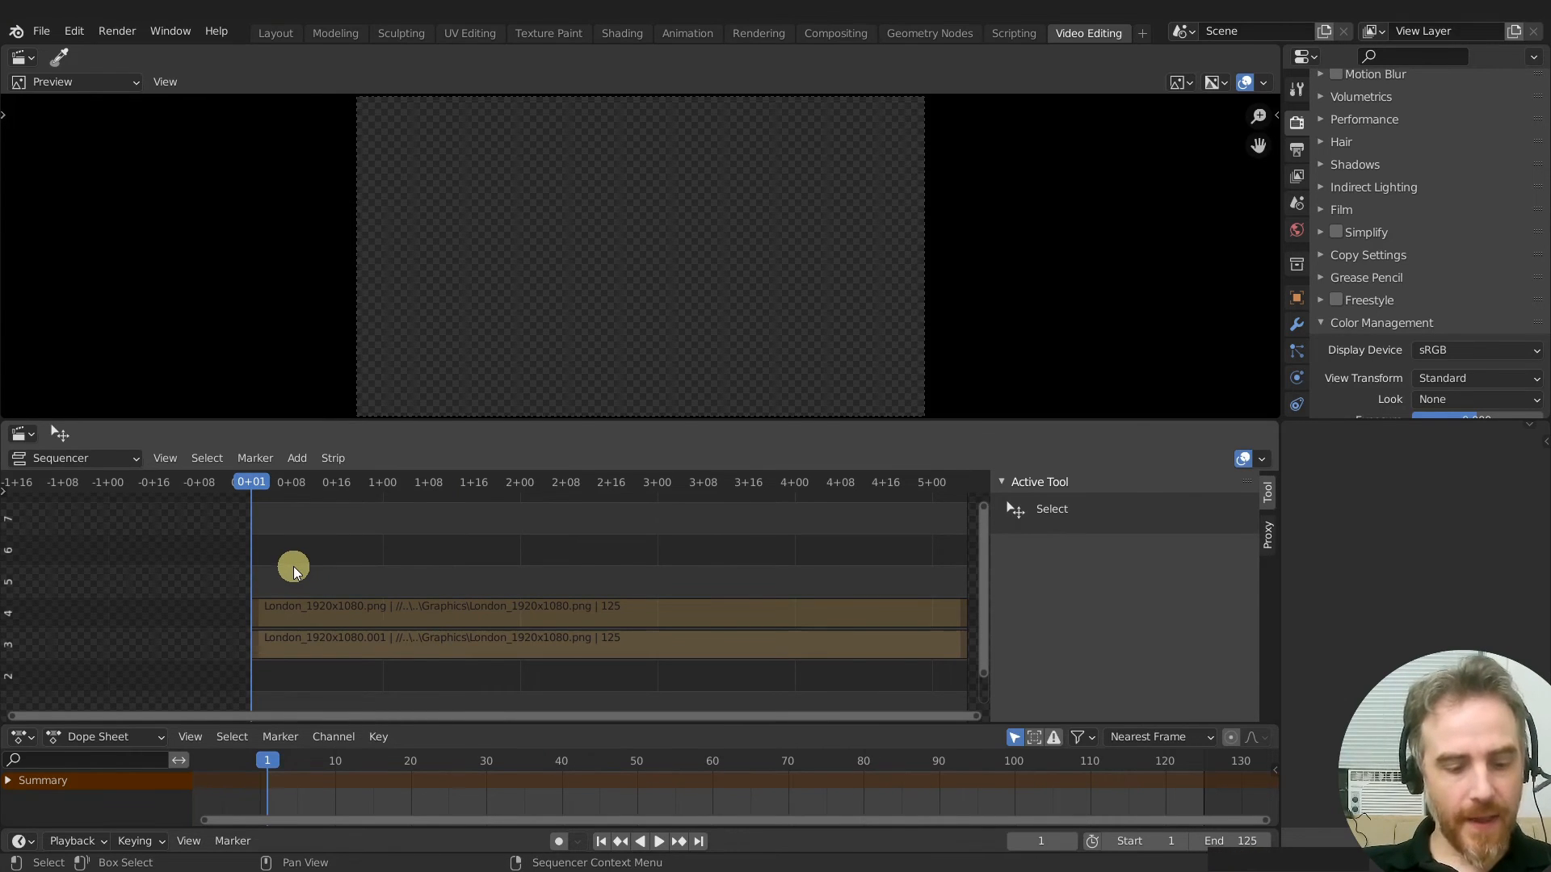
{"action": "key", "text": "shift+a"}
{"action": "left_click", "coordinate": [260, 472]}
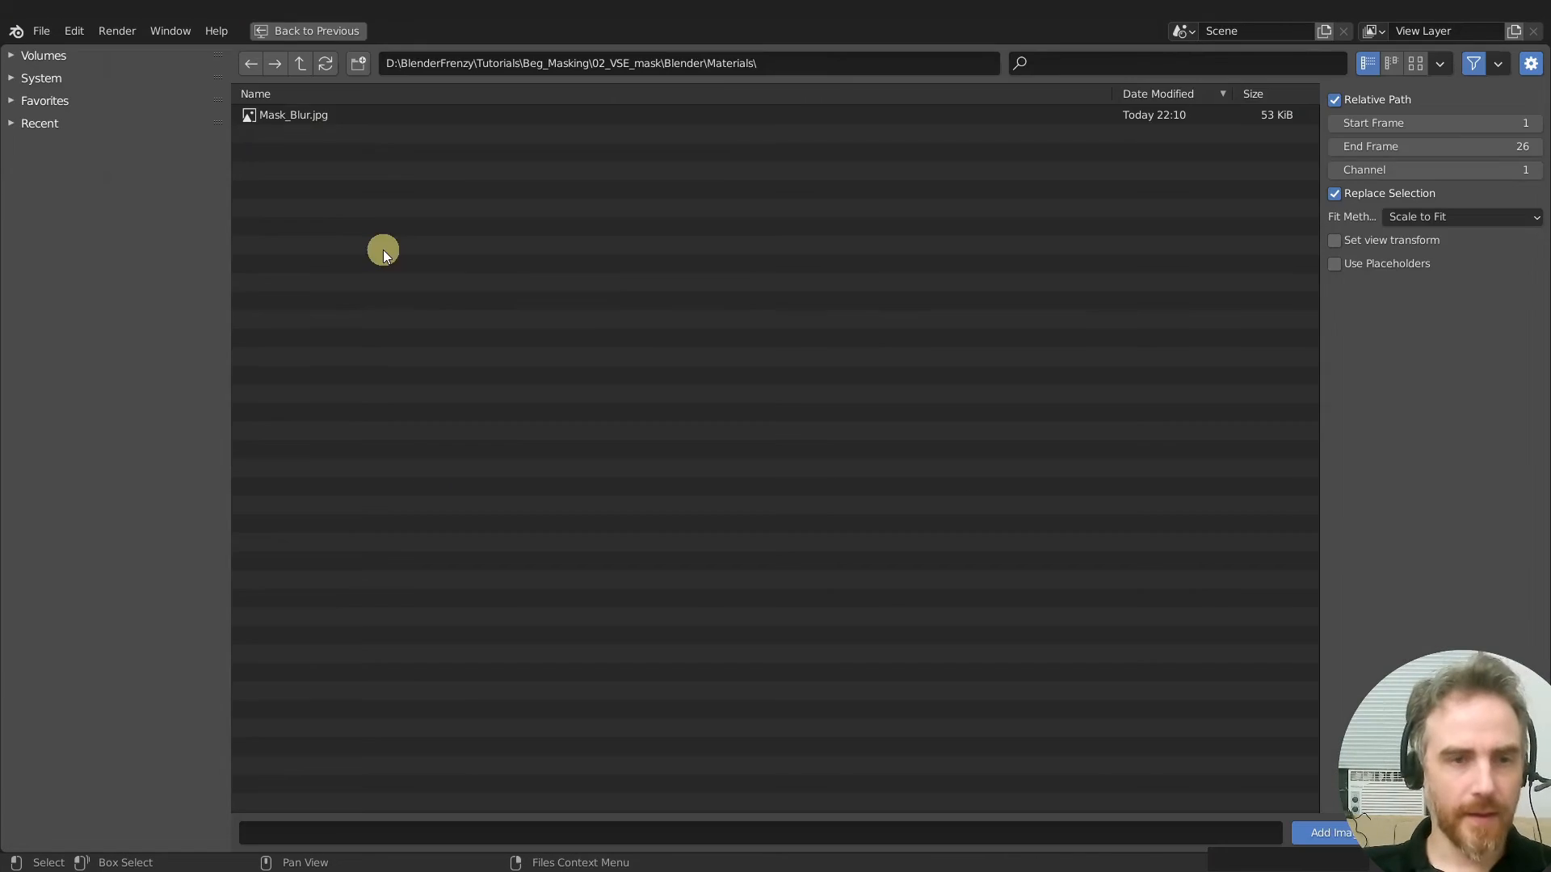
{"action": "double_click", "coordinate": [299, 118]}
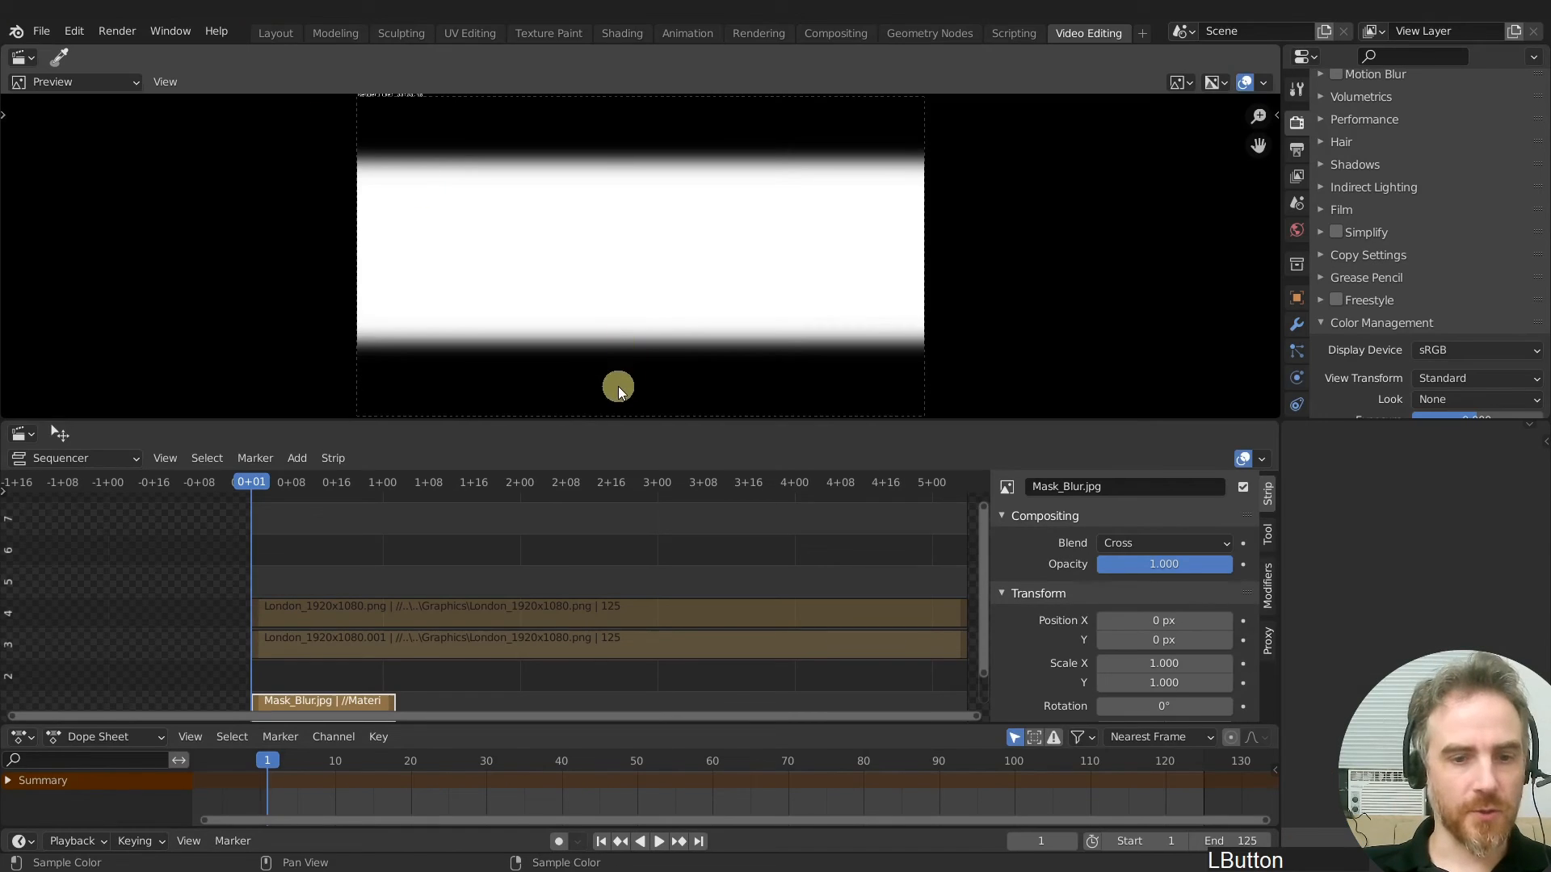
Move the Mask_Blur strip up to channel 5 and extend it to 125 frames to match the London strips
{"action": "key", "text": "g"}
{"action": "key", "text": "y"}
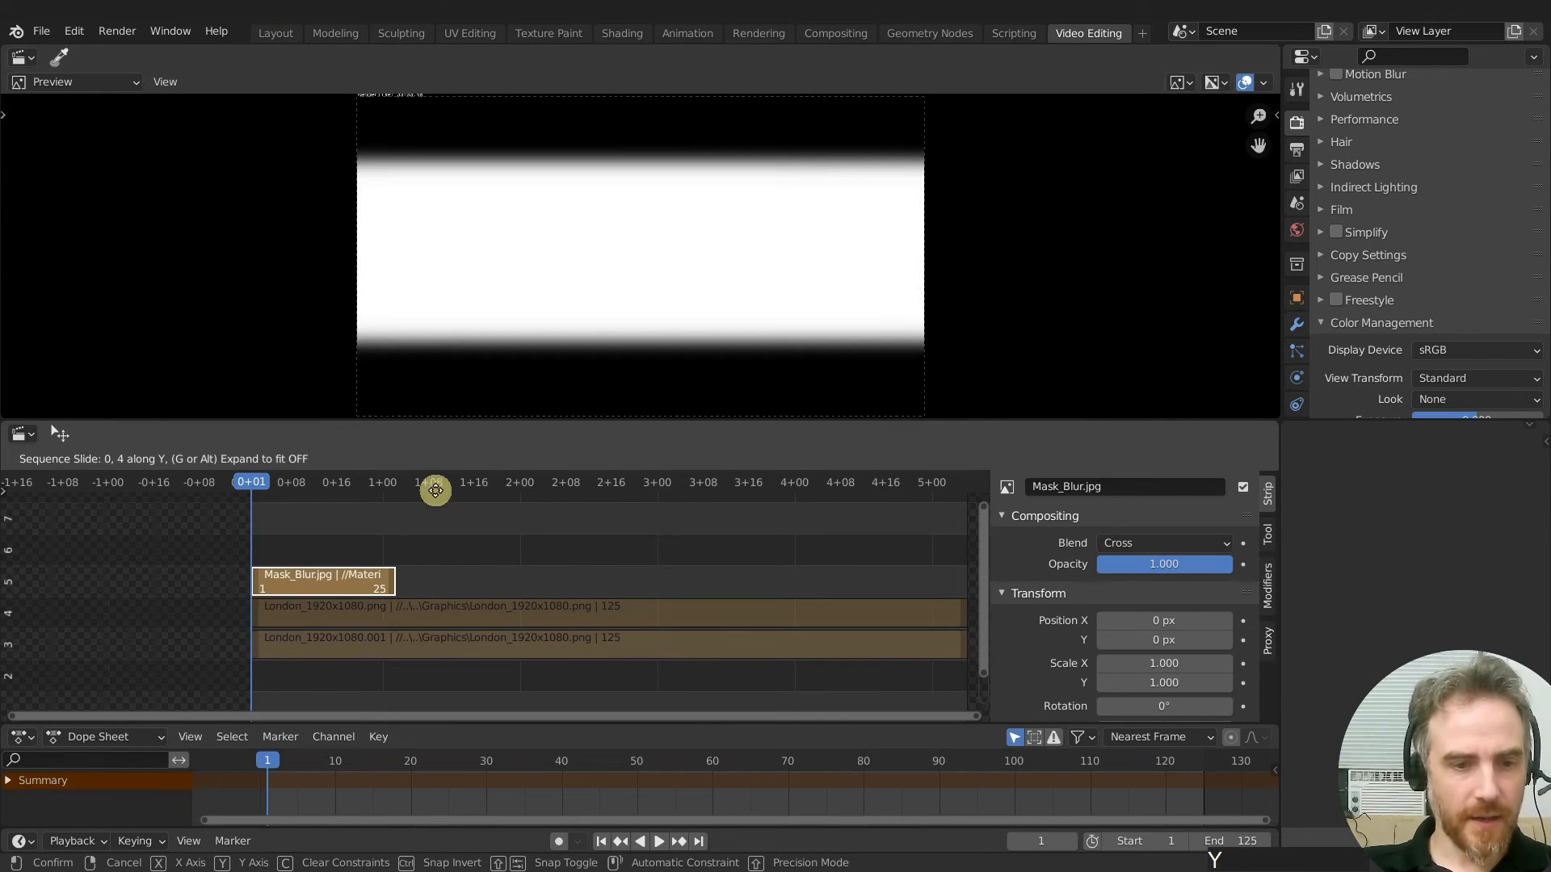
{"action": "left_click", "coordinate": [436, 490]}
{"action": "middle_click_drag", "start_coordinate": [564, 589], "coordinate": [508, 567]}
{"action": "left_click_drag", "start_coordinate": [365, 572], "coordinate": [921, 566]}
Unmute both London image strips and mute the Mask_Blur strip
{"action": "left_click", "coordinate": [506, 601]}
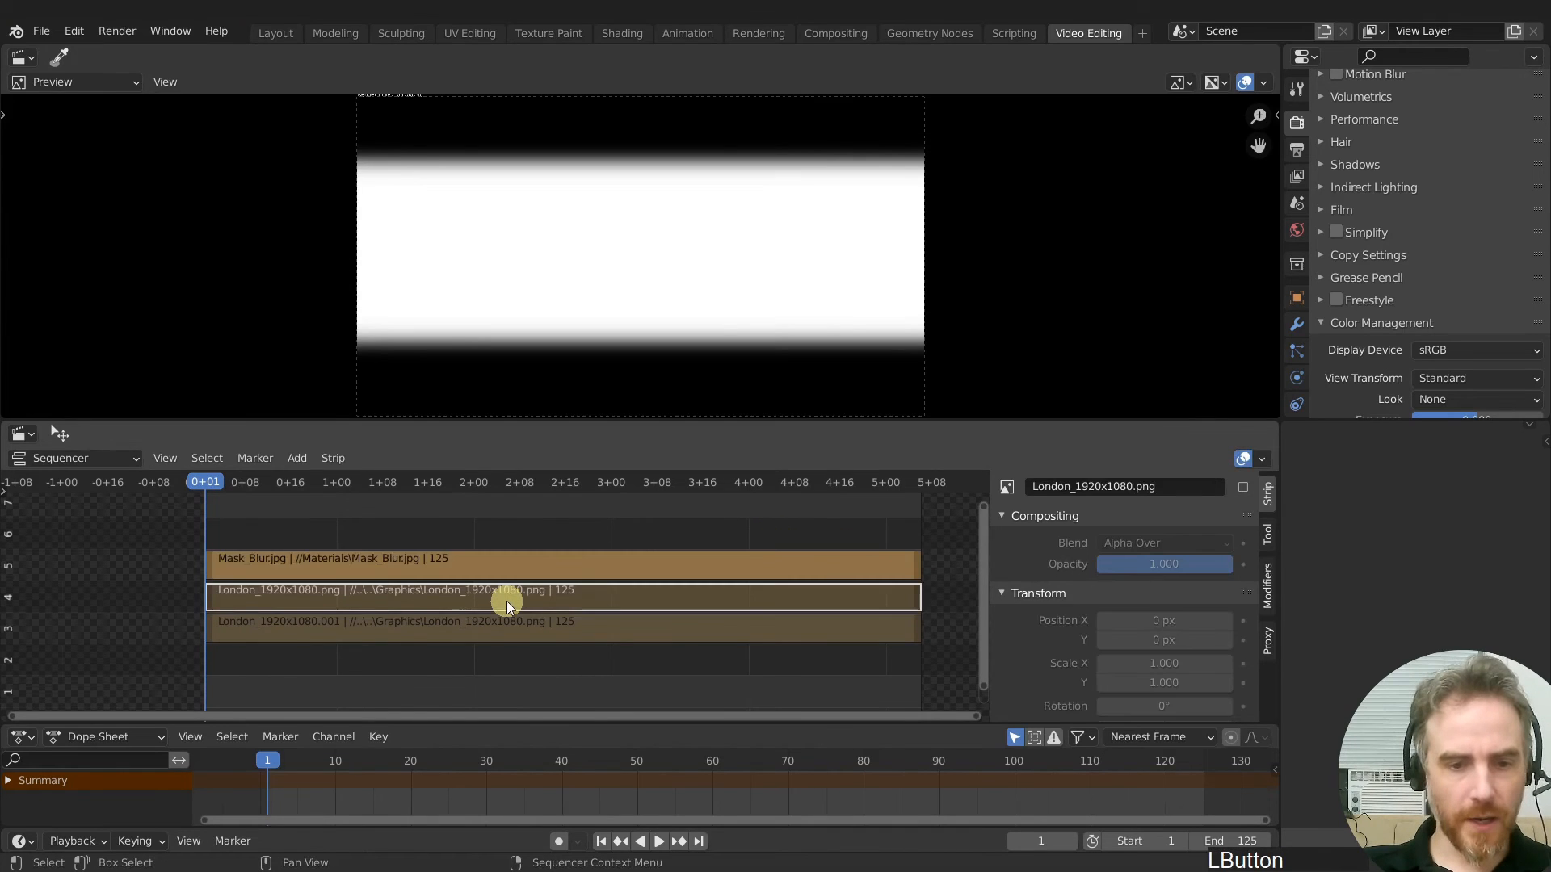
{"action": "key", "text": "alt+h"}
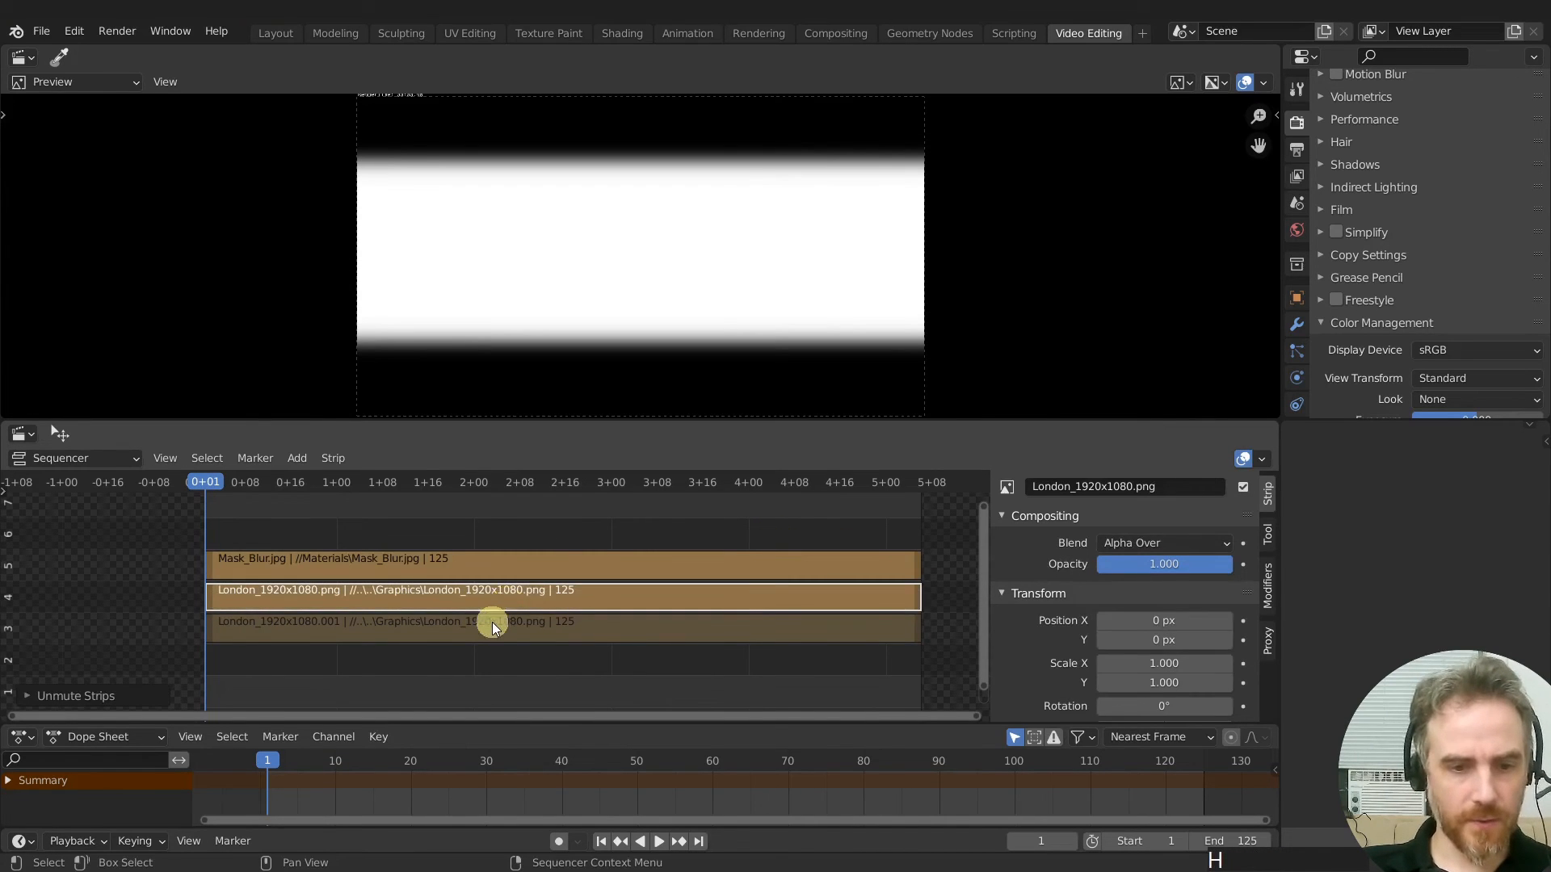
{"action": "left_click", "coordinate": [492, 622]}
{"action": "key", "text": "alt+h"}
{"action": "left_click", "coordinate": [493, 573]}
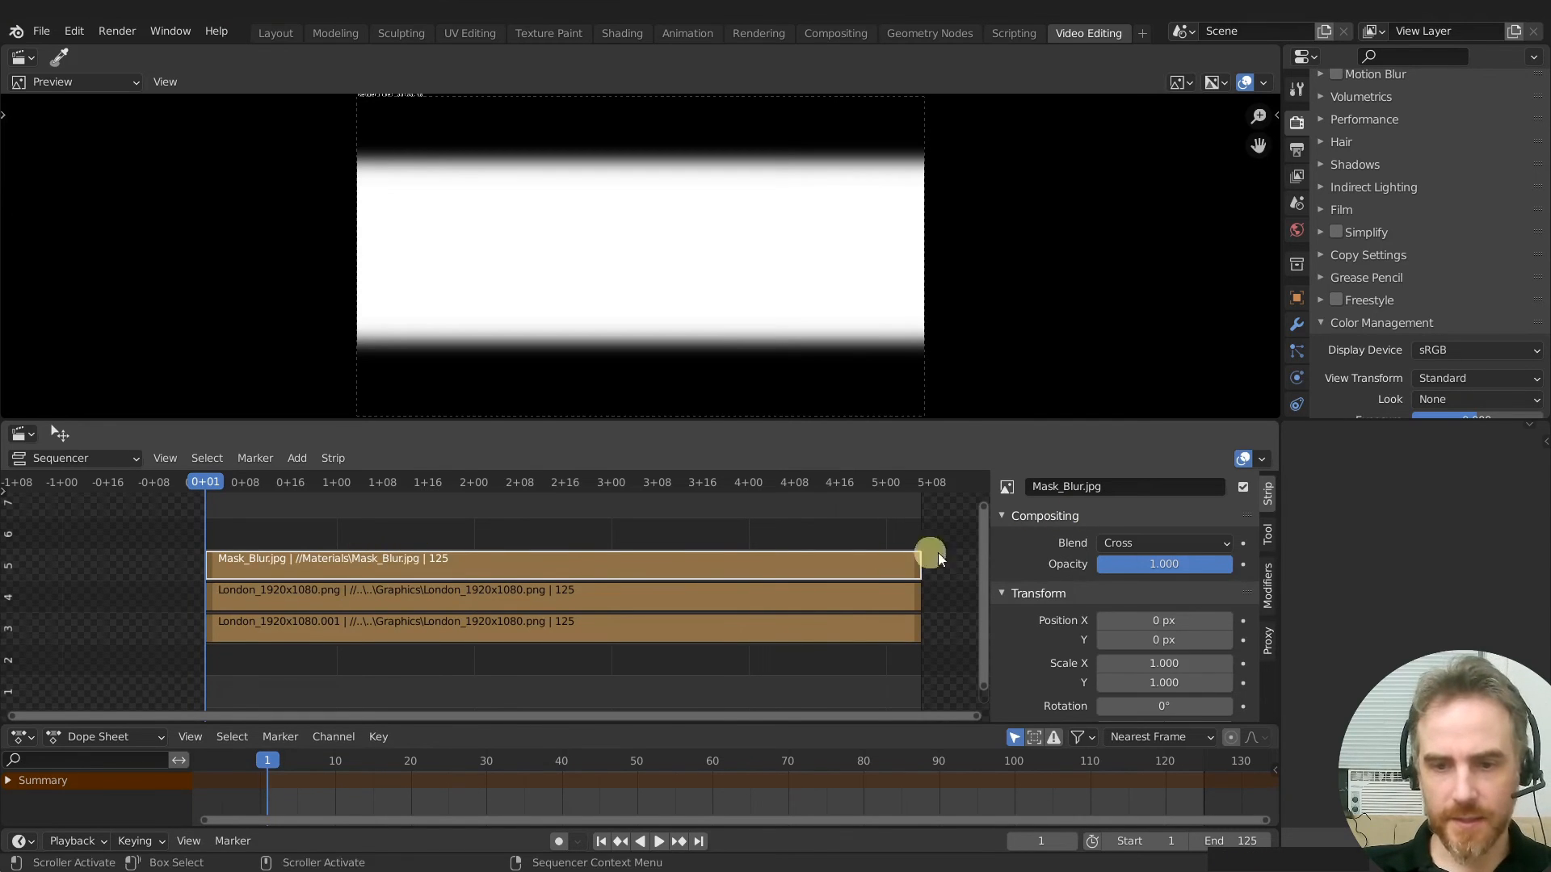
{"action": "key", "text": "h"}
Set Mask_Blur.jpg as the mask in the channel 4 London strip's Mask modifier and play back the result
{"action": "left_click", "coordinate": [719, 590]}
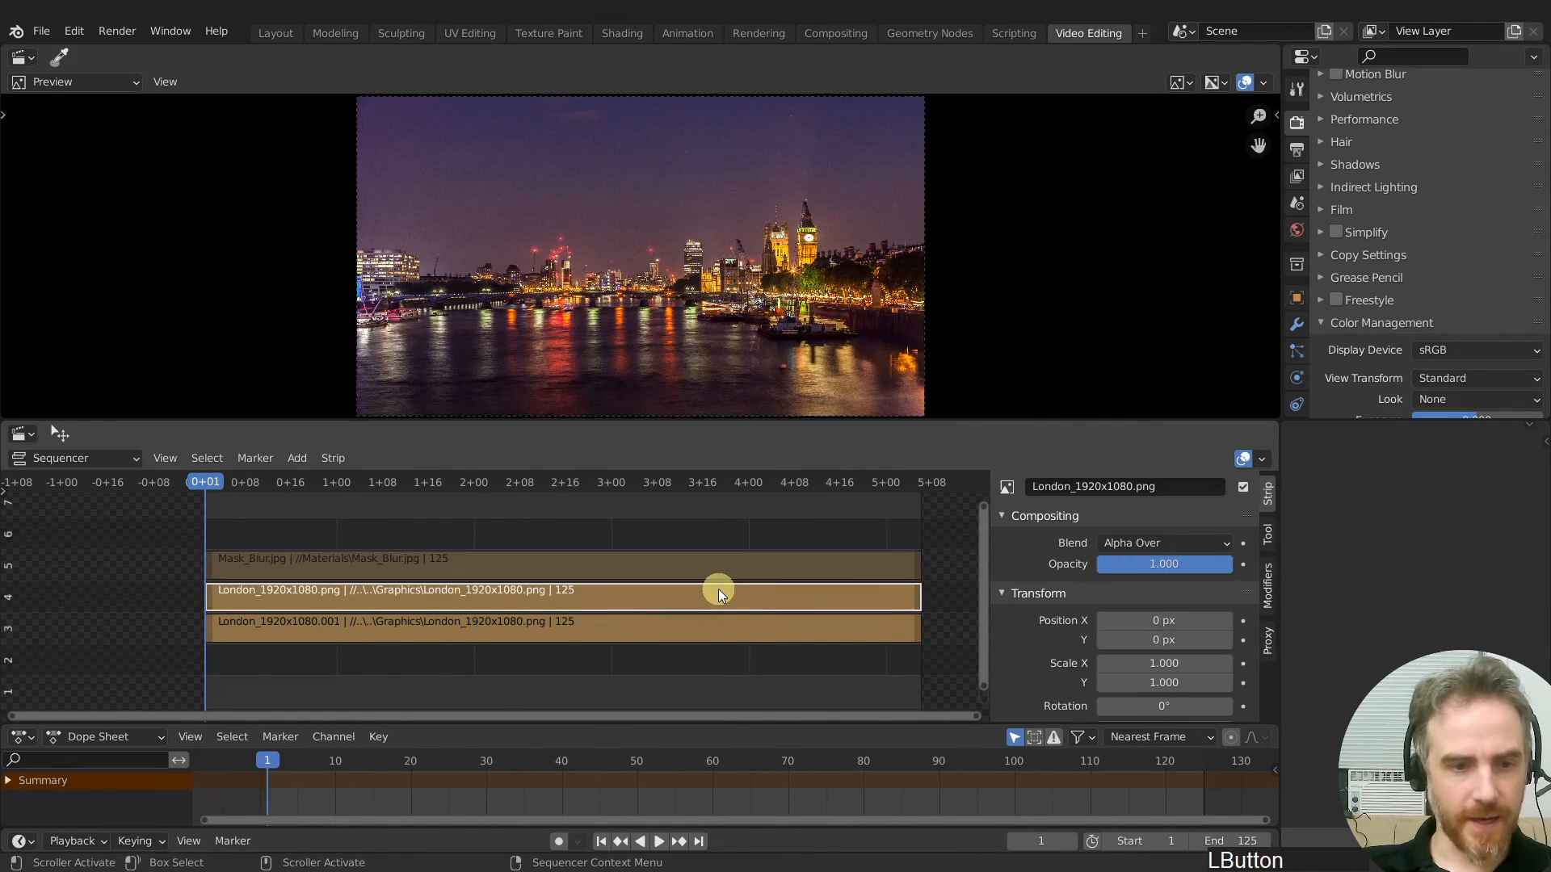
{"action": "left_click", "coordinate": [1268, 589]}
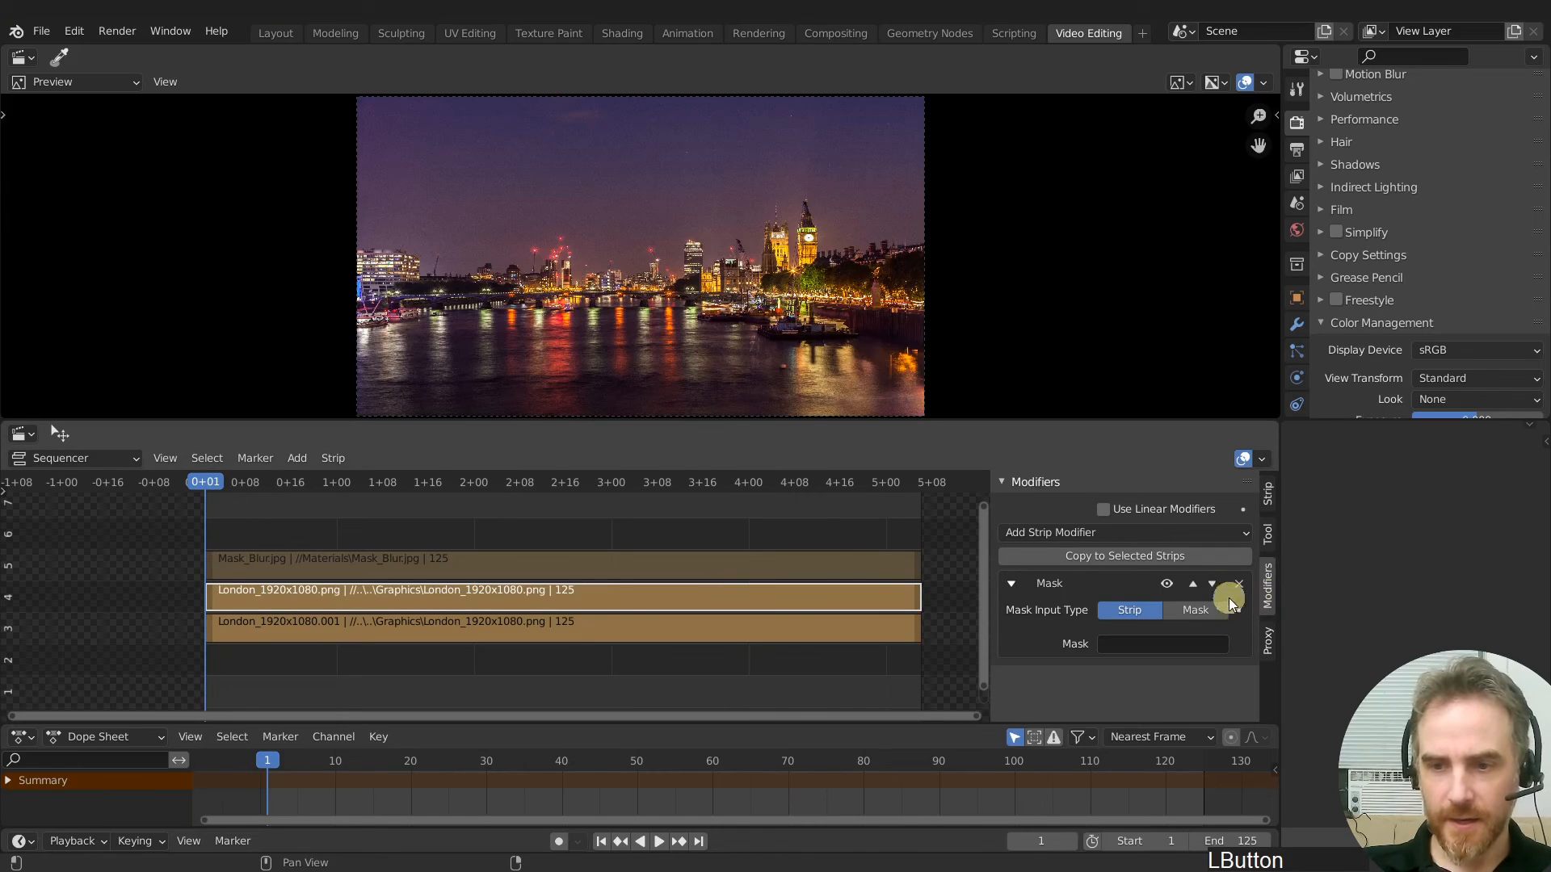
{"action": "left_click", "coordinate": [1154, 643]}
{"action": "left_click", "coordinate": [1145, 689]}
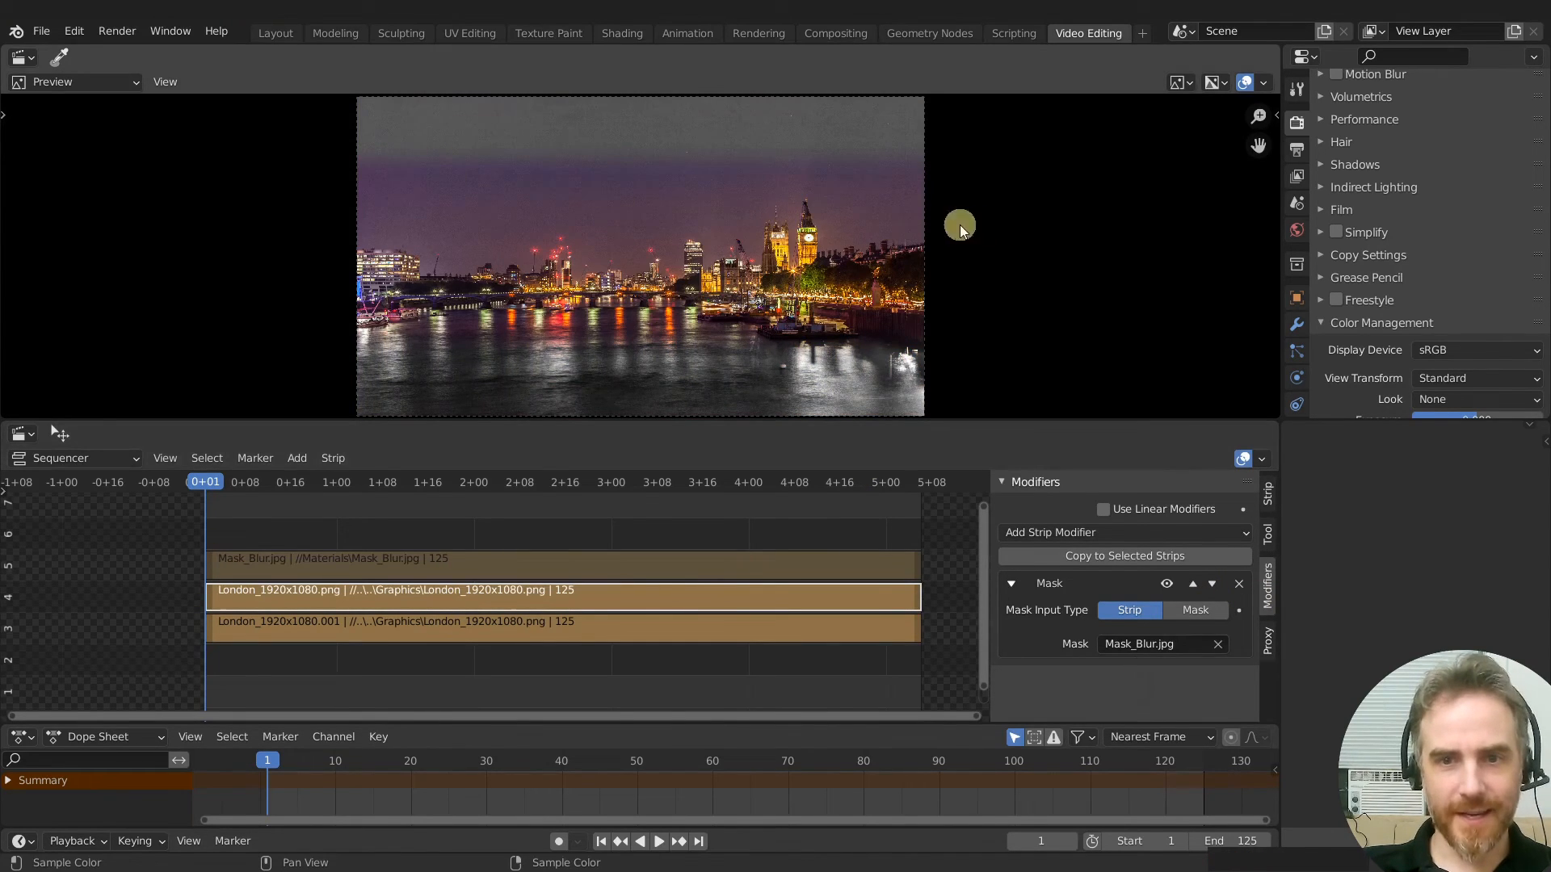
{"action": "key", "text": "space"}
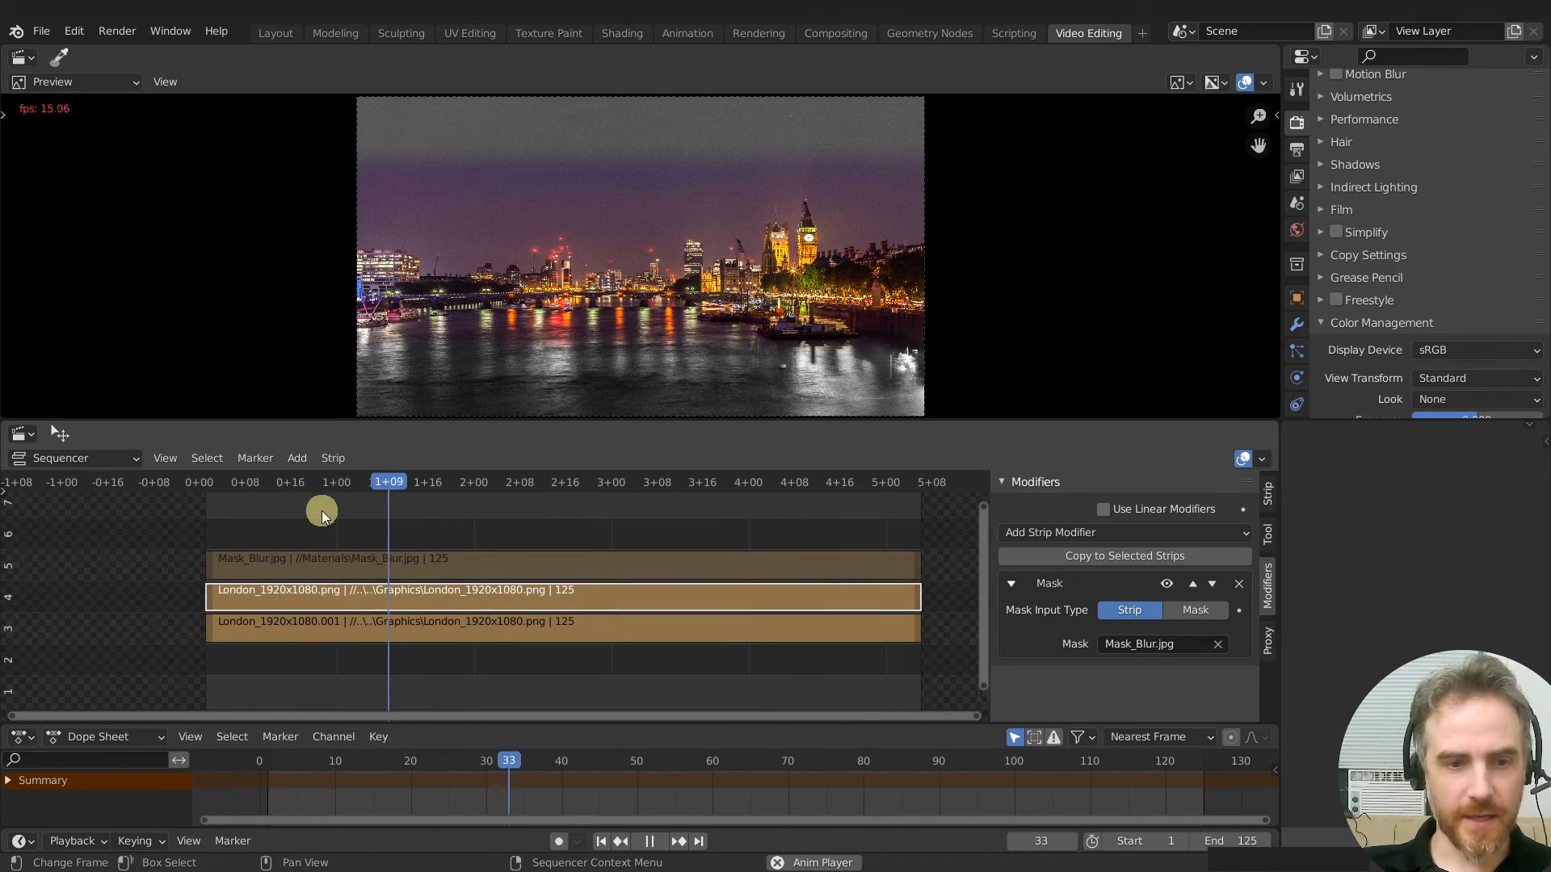
{"action": "key", "text": "space"}
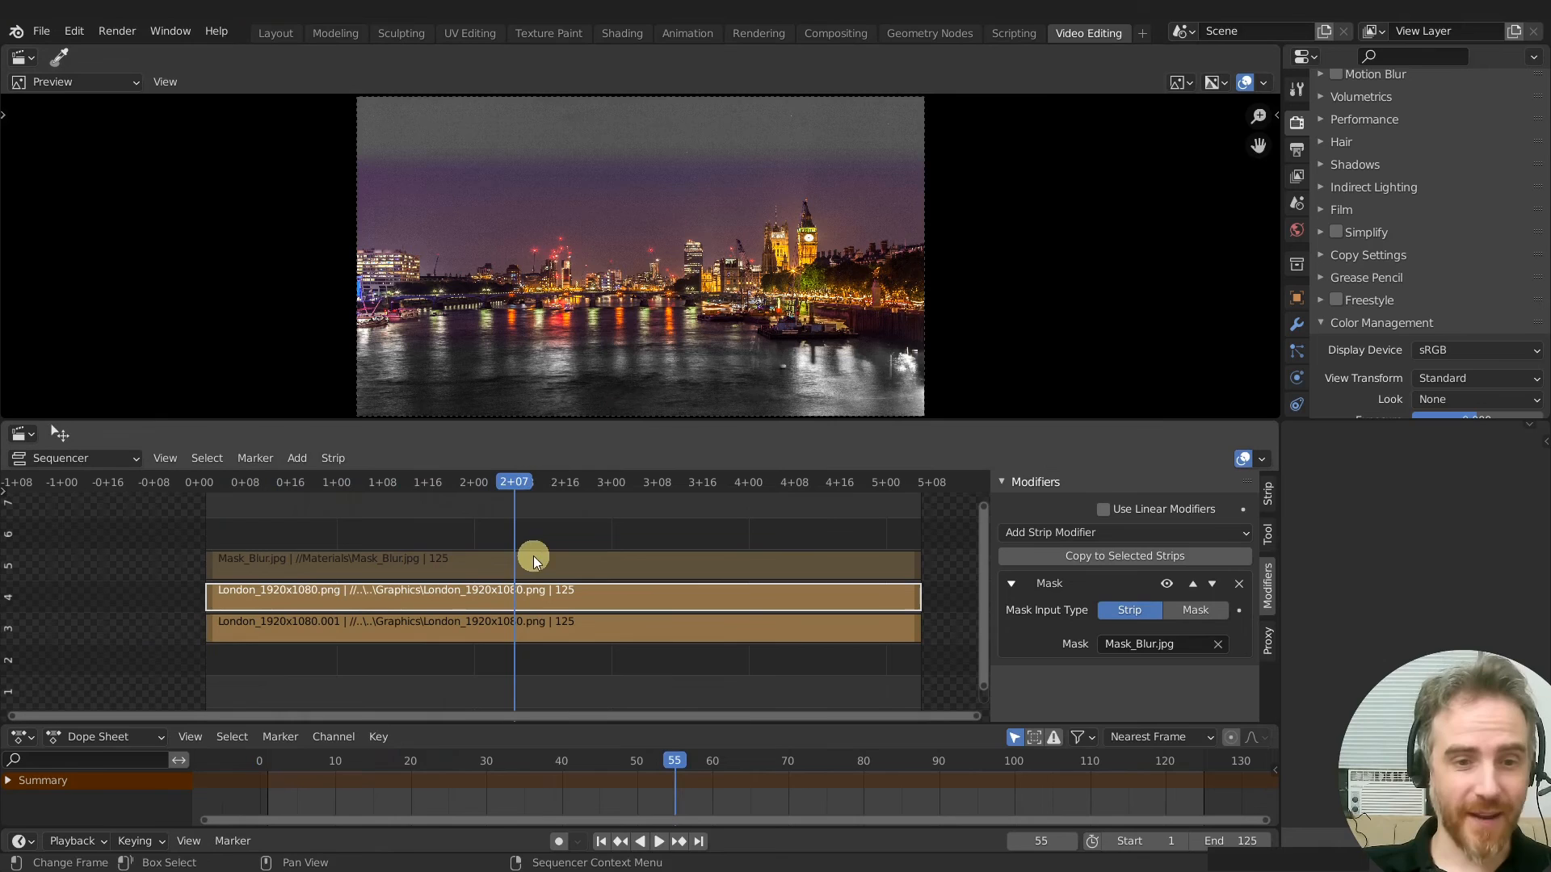
Unmute the Mask_Blur strip and set its rotation to 30°
{"action": "left_click", "coordinate": [535, 565]}
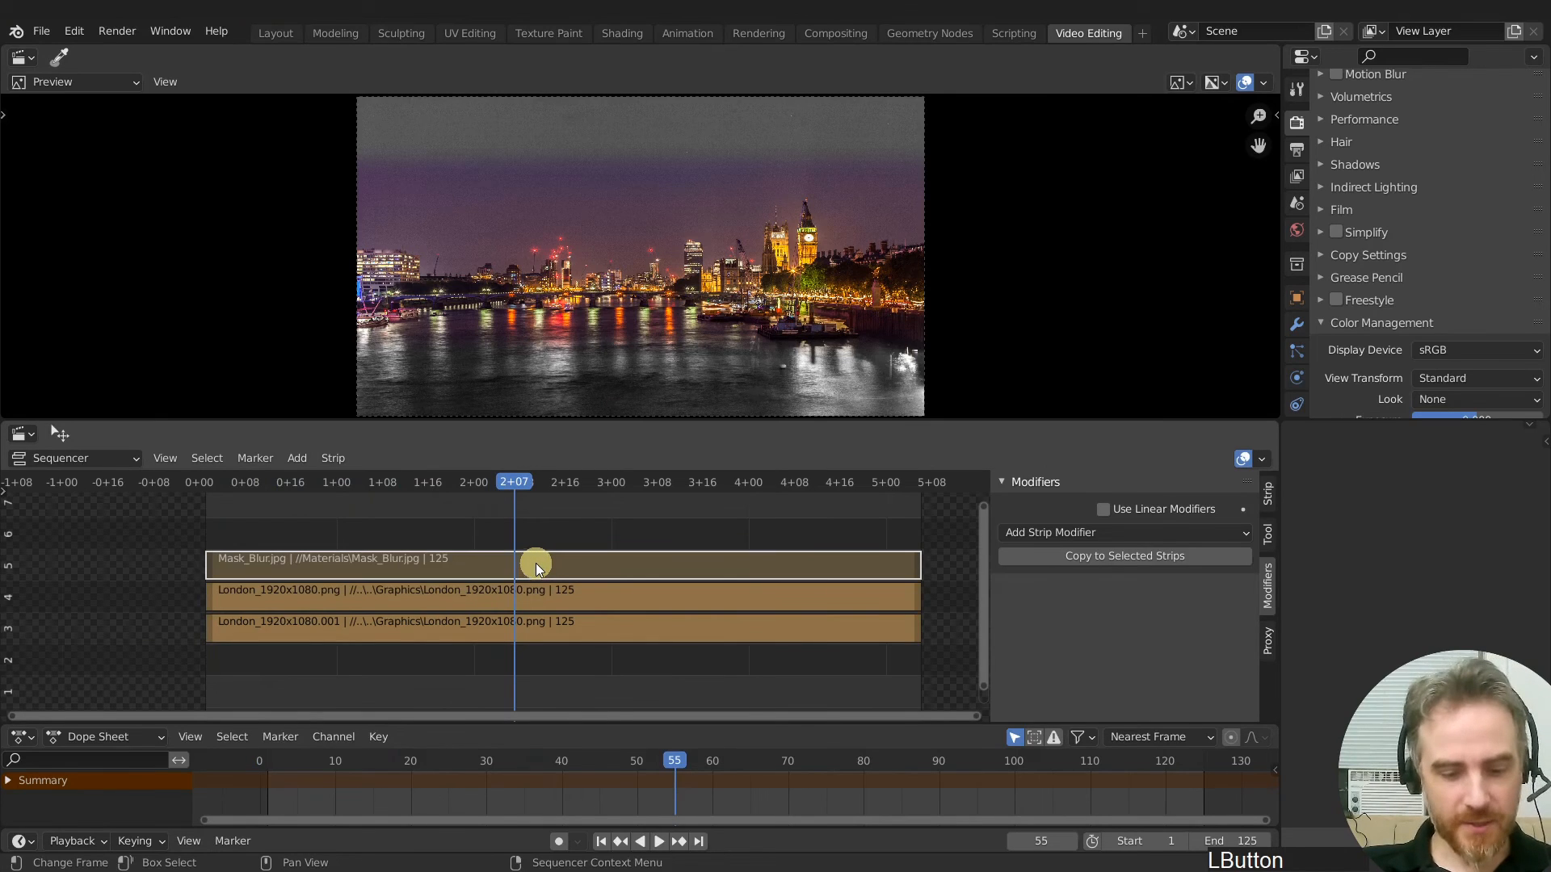
{"action": "key", "text": "alt+h"}
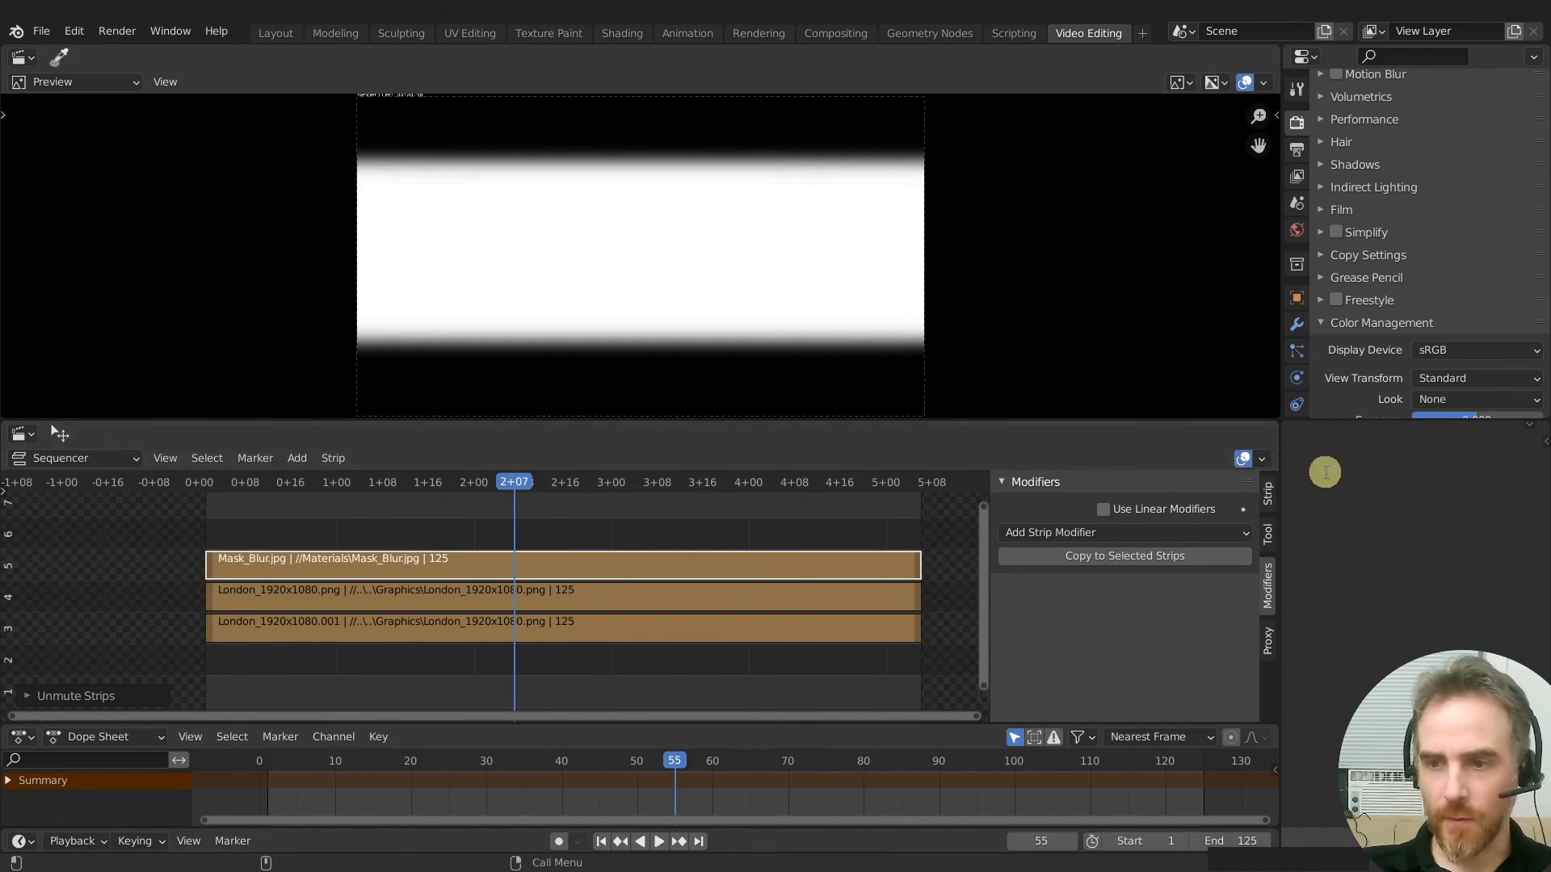
{"action": "left_click", "coordinate": [1268, 495]}
{"action": "scroll", "coordinate": [1147, 580], "scroll_direction": "down", "scroll_amount": 2}
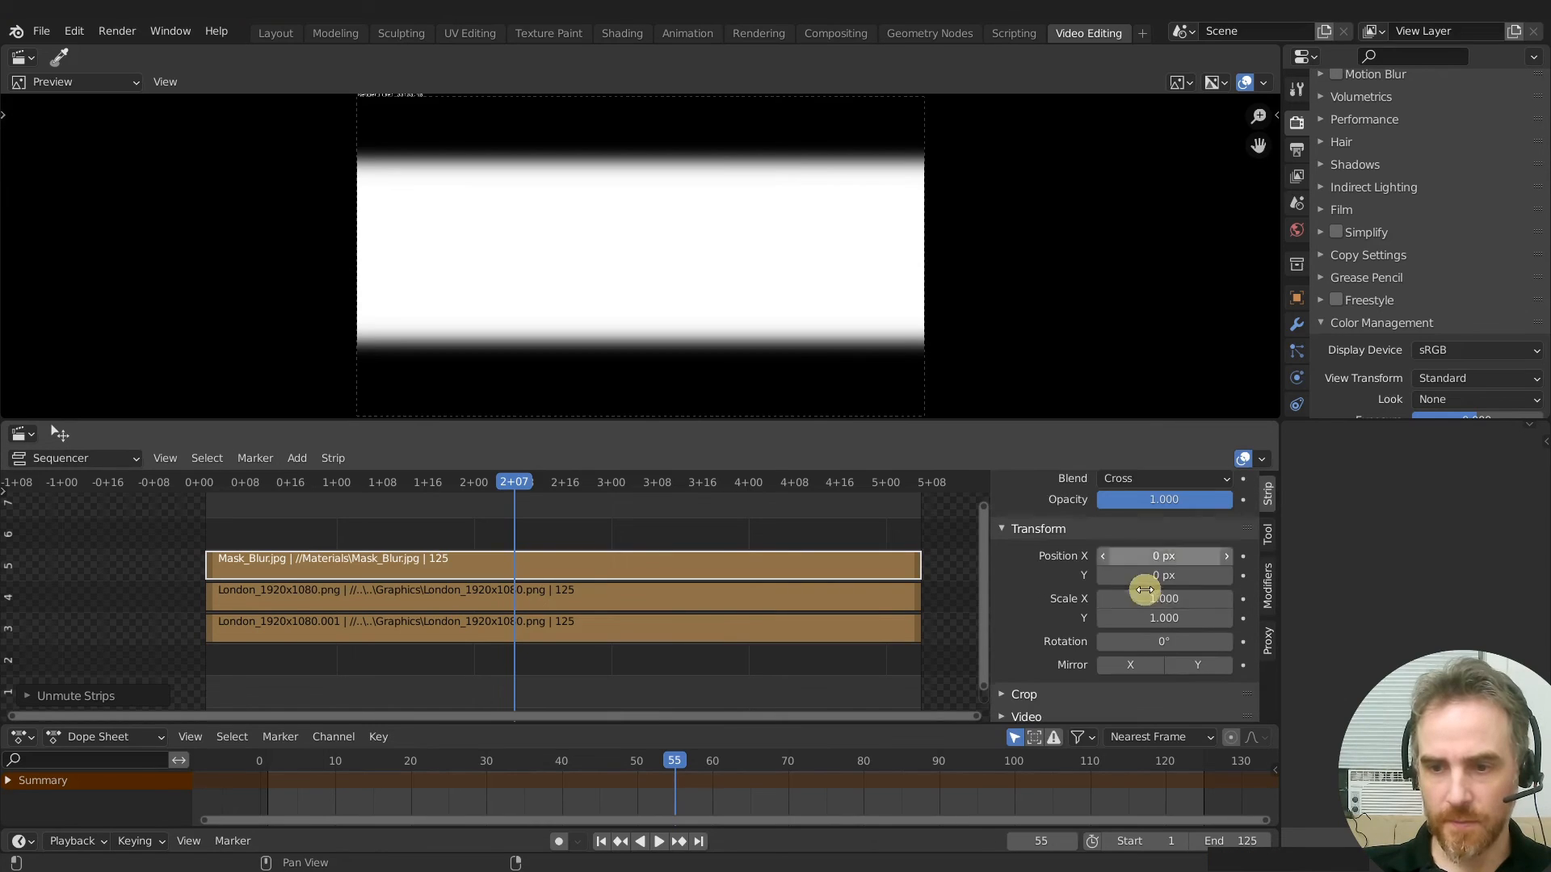
{"action": "left_click", "coordinate": [1157, 641]}
{"action": "type", "text": "30"}
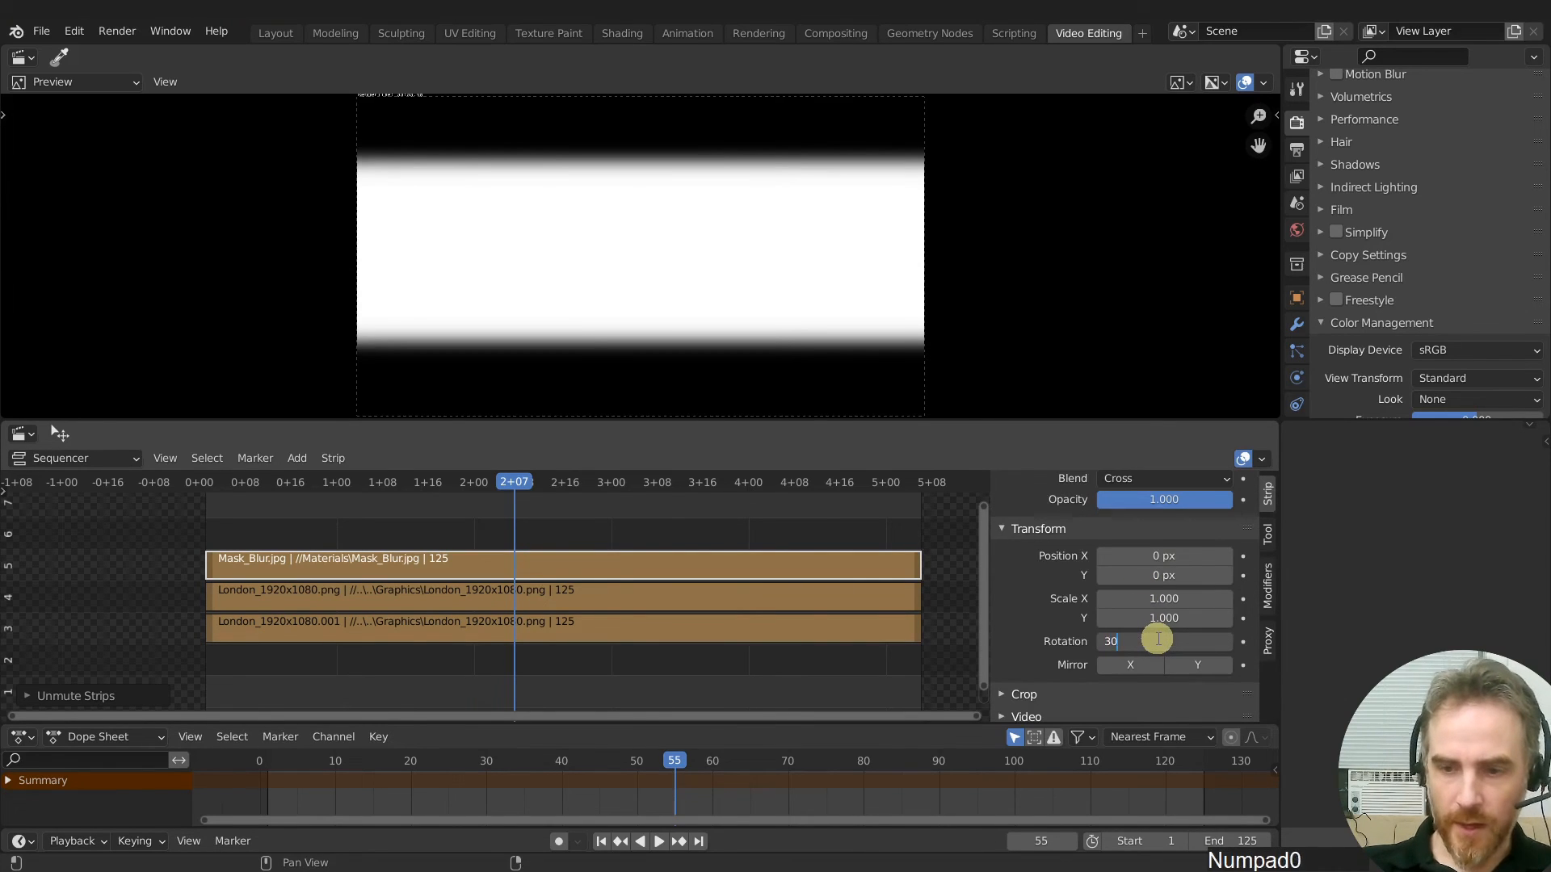
{"action": "key", "text": "Return"}
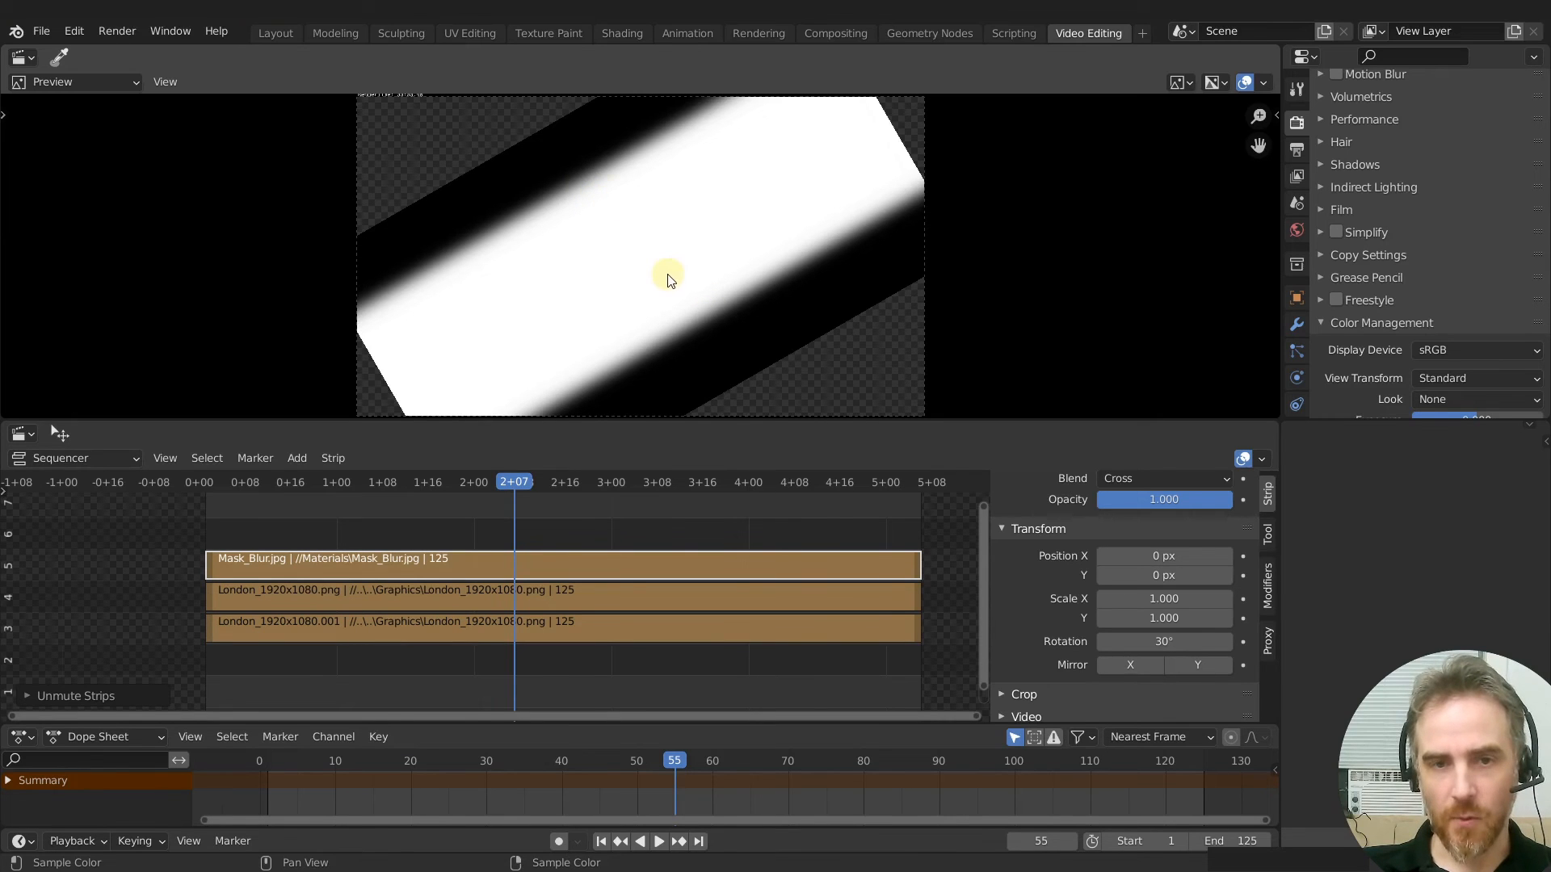
Stretch the rotated Mask_Blur strip horizontally by setting its Scale X to 3.000
{"action": "left_click", "coordinate": [1184, 619]}
{"action": "mouse_move", "coordinate": [1184, 618]}
{"action": "left_mouse_down"}
{"action": "mouse_move", "coordinate": [1195, 626]}
{"action": "mouse_move", "coordinate": [1170, 622]}
{"action": "mouse_move", "coordinate": [1219, 620]}
{"action": "mouse_move", "coordinate": [1167, 616]}
{"action": "mouse_move", "coordinate": [1192, 596]}
{"action": "left_mouse_up"}
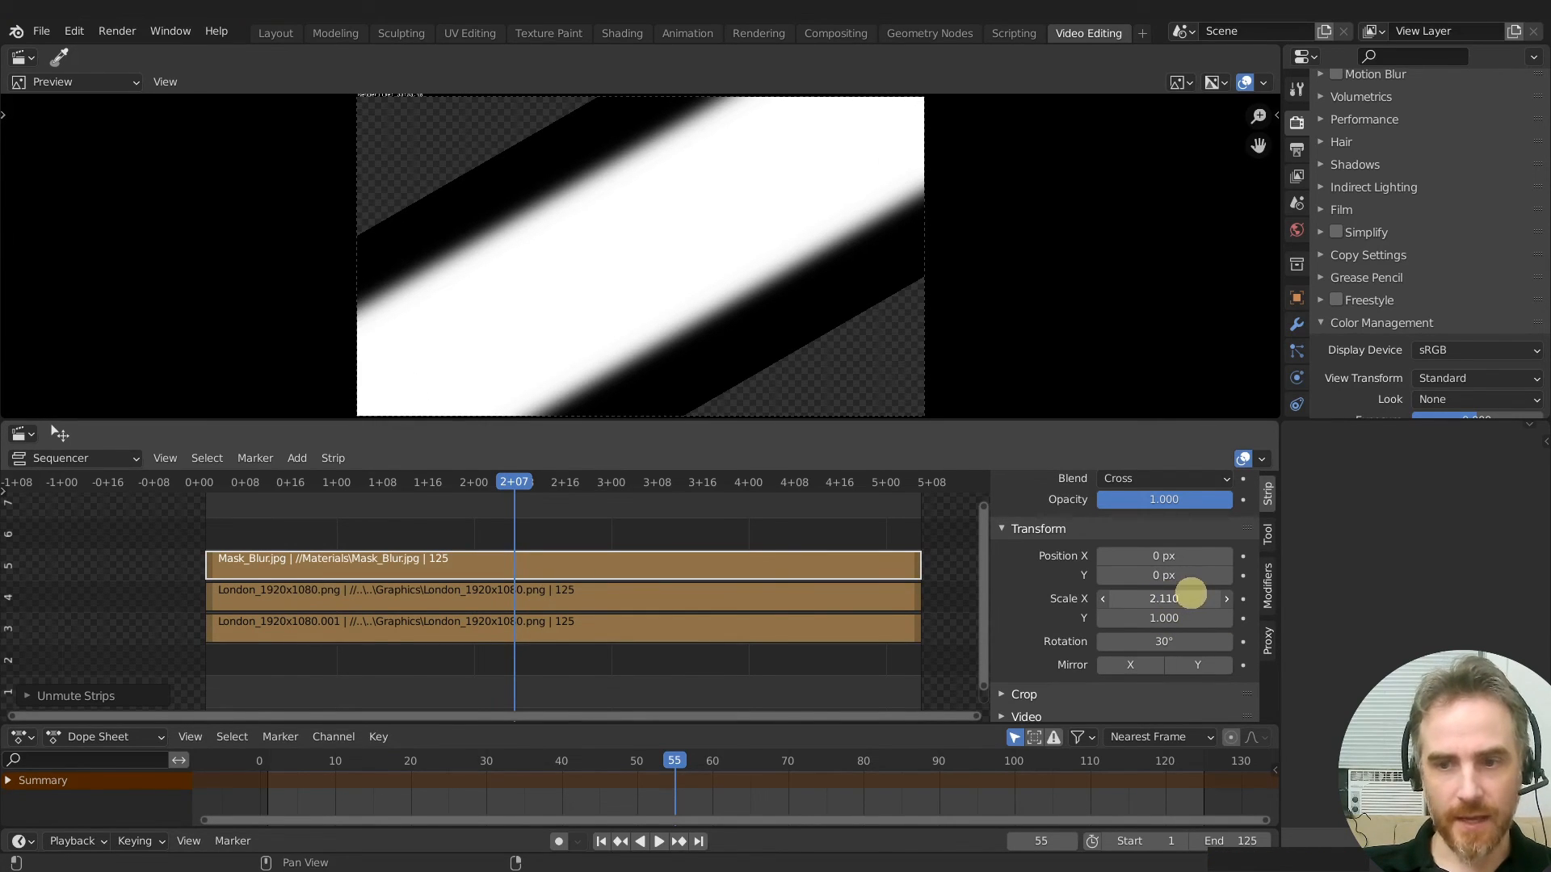
{"action": "left_click", "coordinate": [1191, 598]}
{"action": "type", "text": "1.81"}
{"action": "key", "text": "Return"}
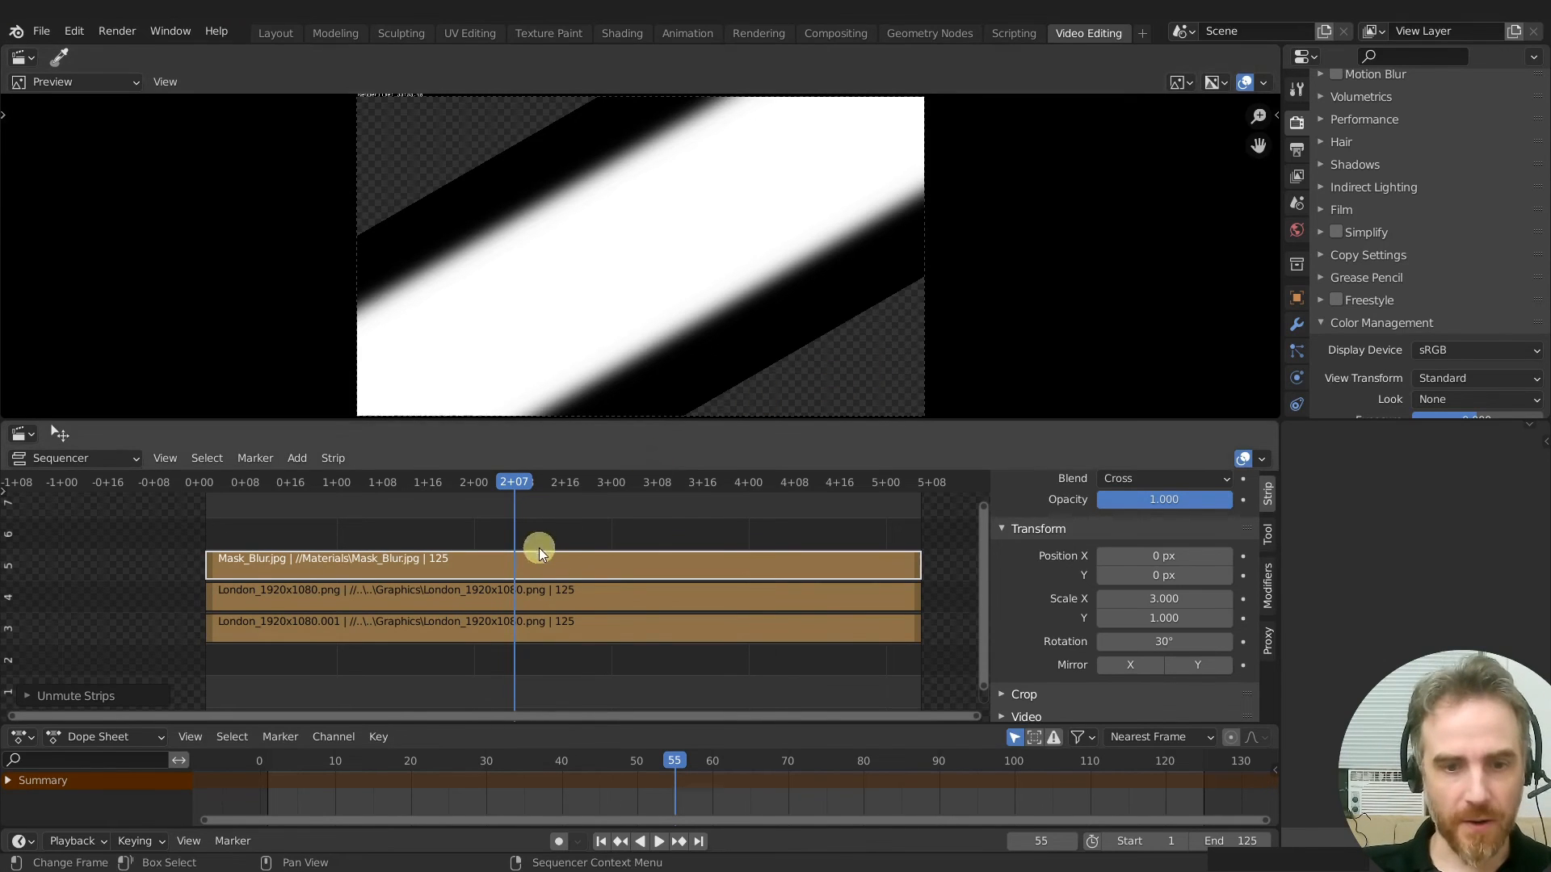
Mute the Mask_Blur strip, refresh the preview and play back the rotated mask effect
{"action": "key", "text": "h"}
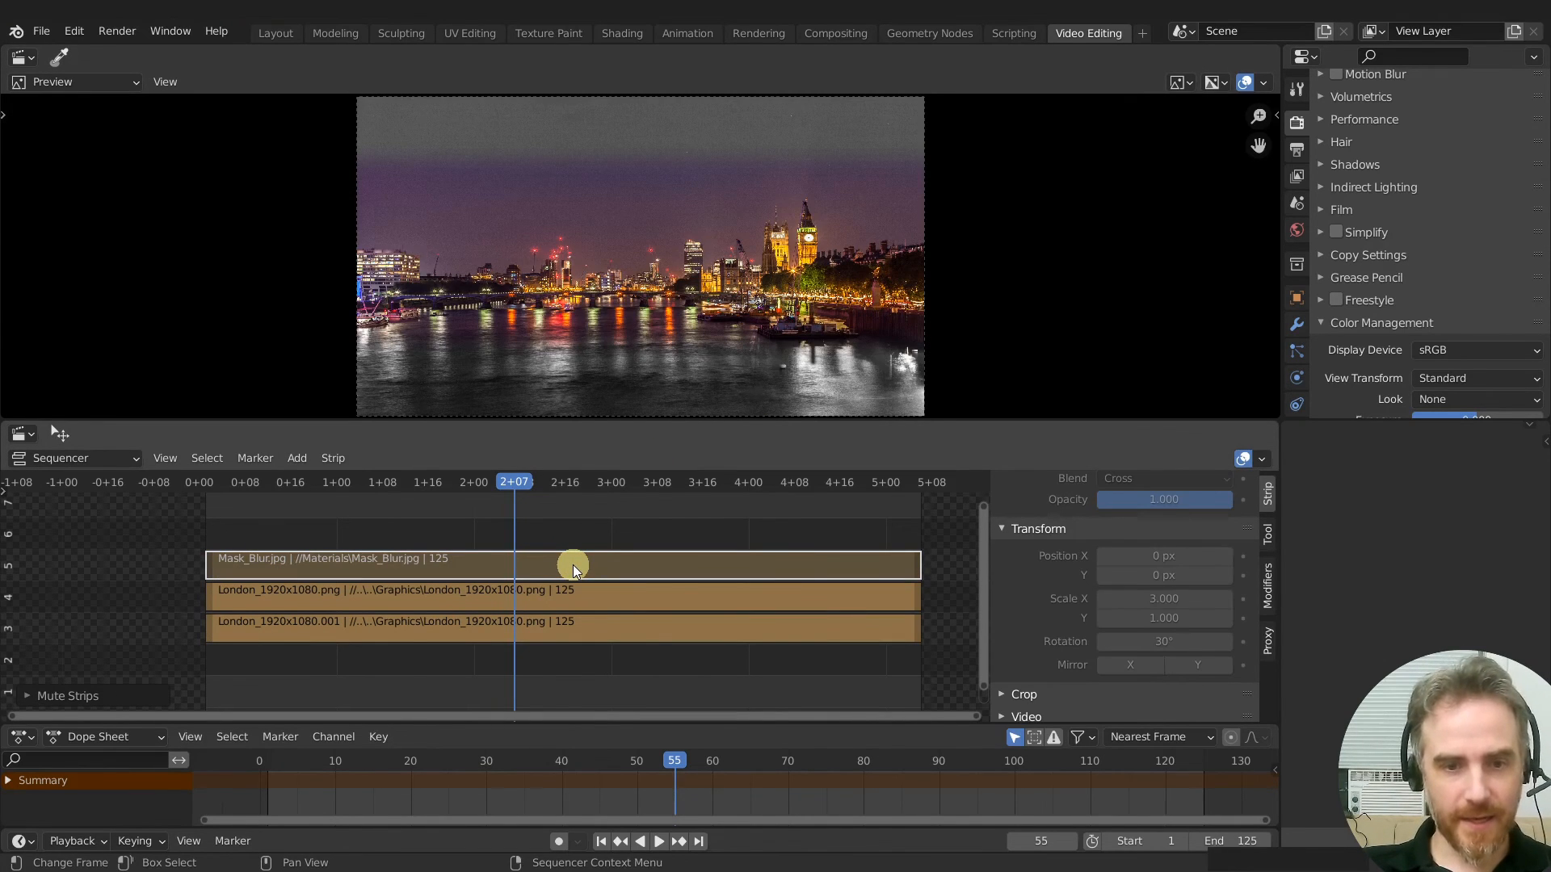
{"action": "key", "text": "ctrl+r"}
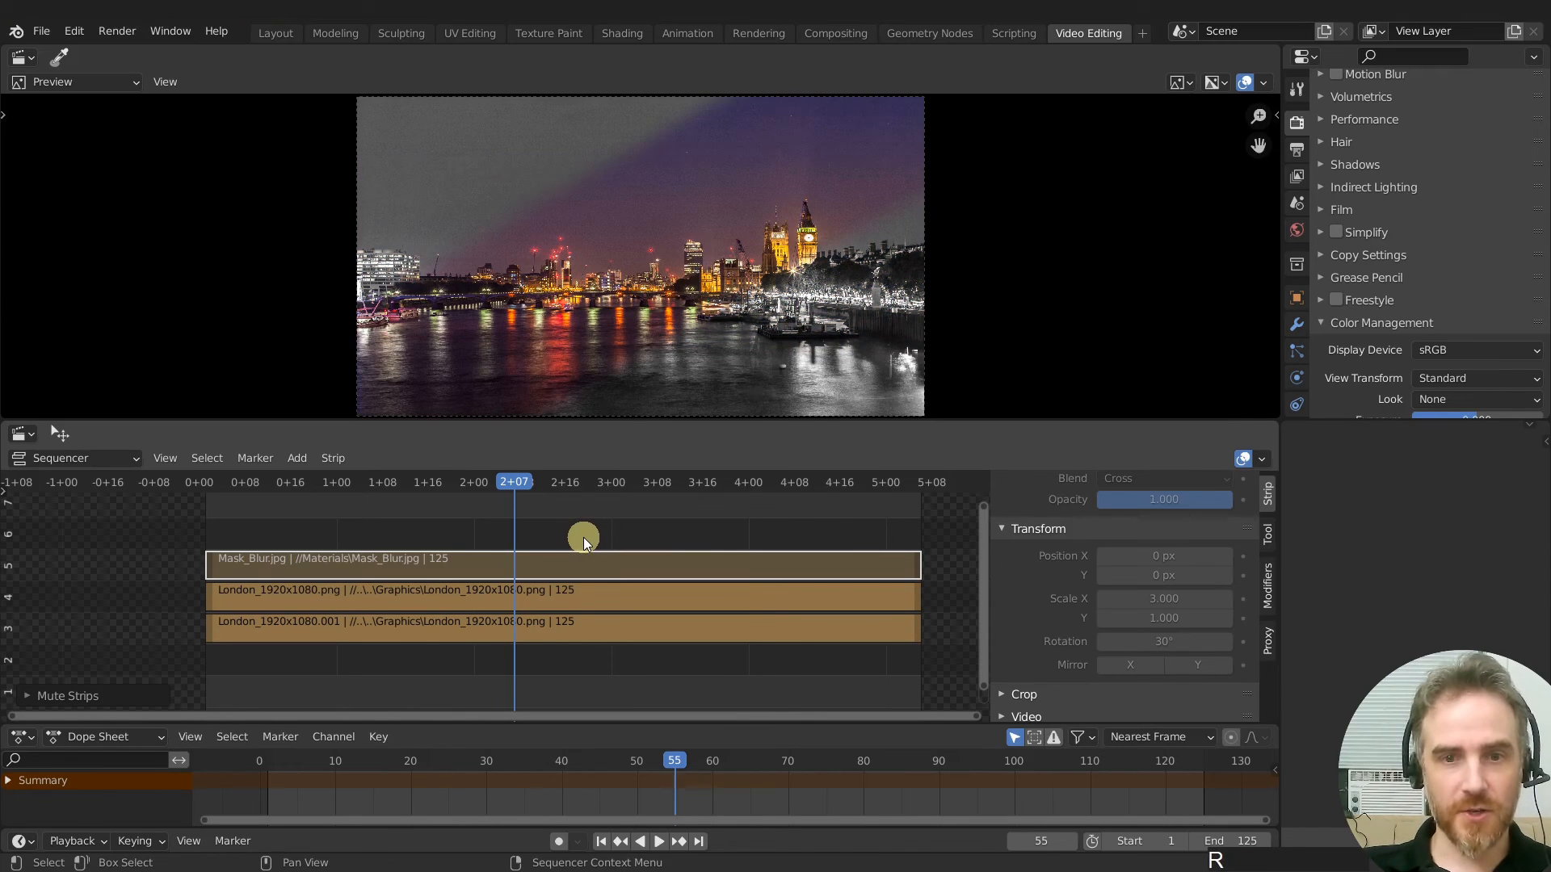
{"action": "key", "text": "space"}
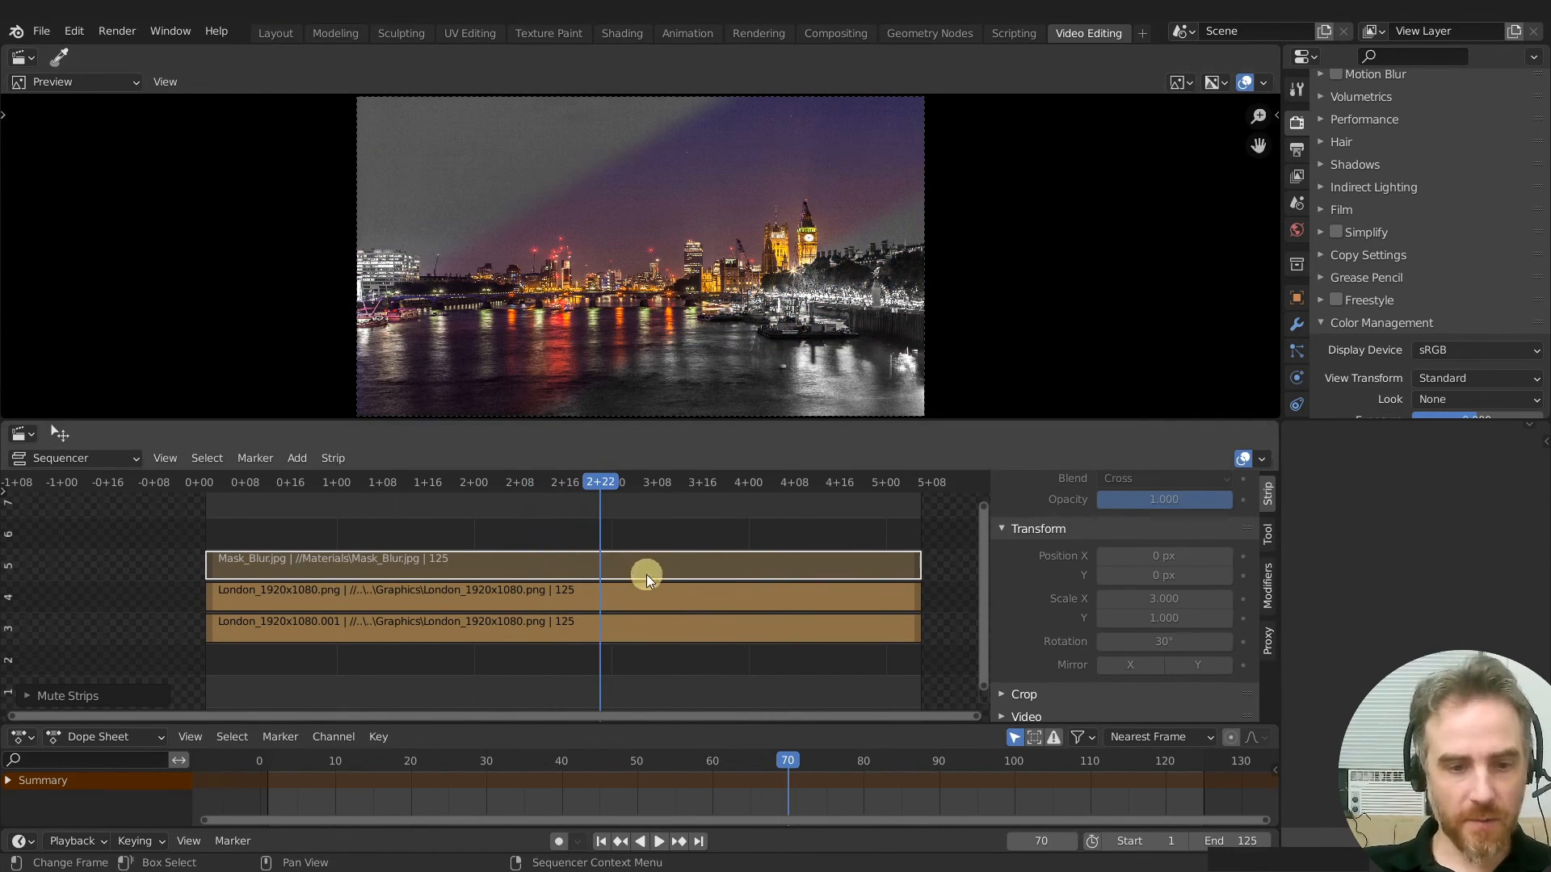
Unmute the Mask_Blur strip and keyframe its vertical position at 120 px on frame 1
{"action": "key", "text": "alt+h"}
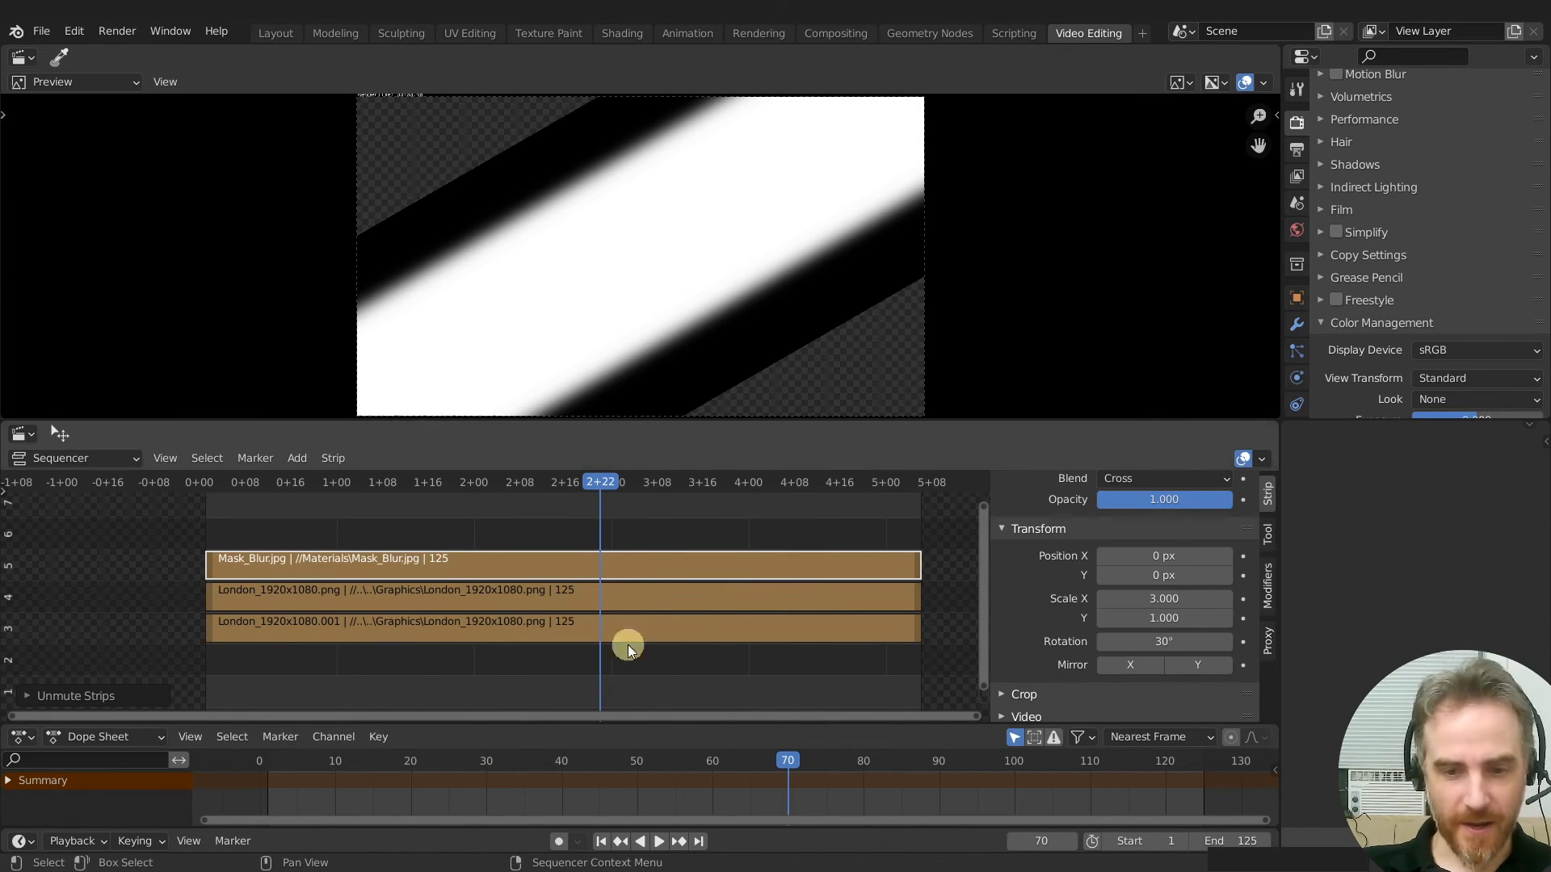
{"action": "left_click", "coordinate": [601, 841]}
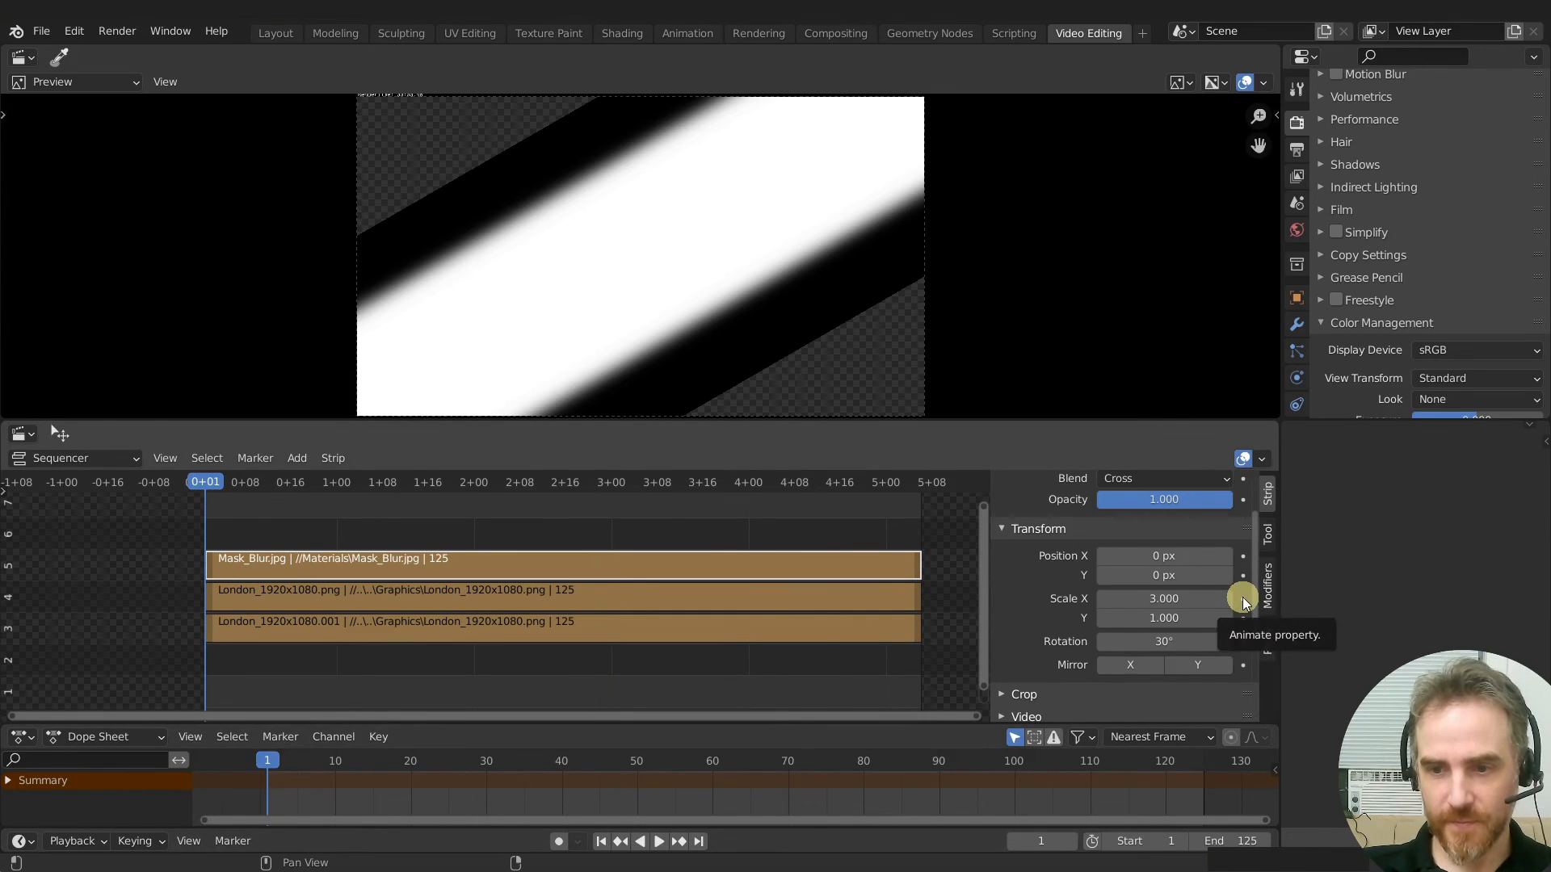
{"action": "left_click_drag", "start_coordinate": [1177, 575], "coordinate": [1283, 588]}
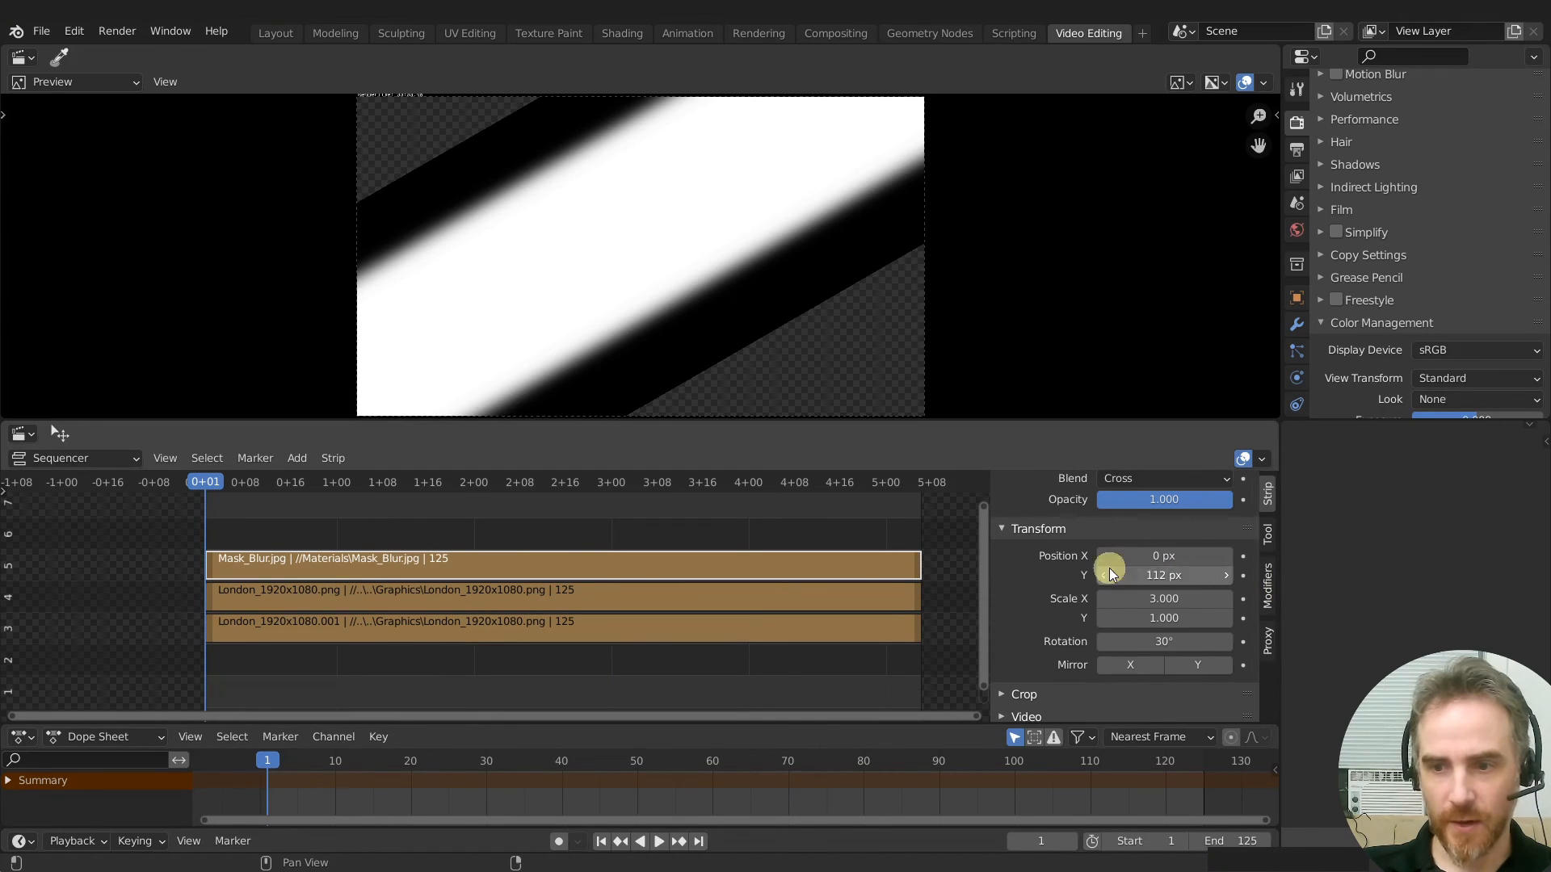
{"action": "left_click", "coordinate": [1155, 574]}
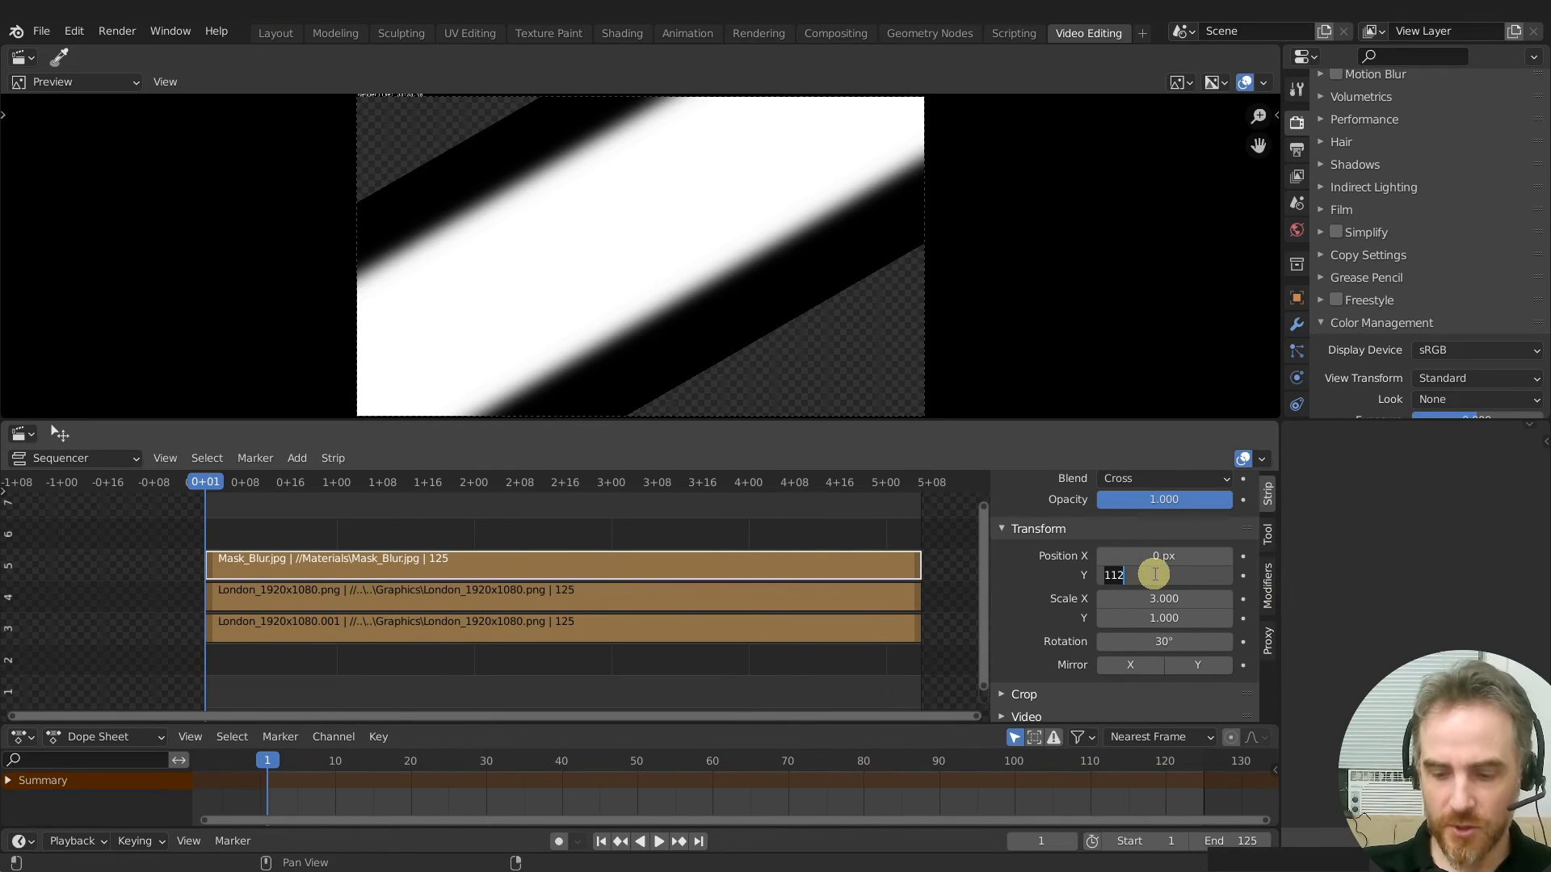
{"action": "key", "text": "Return"}
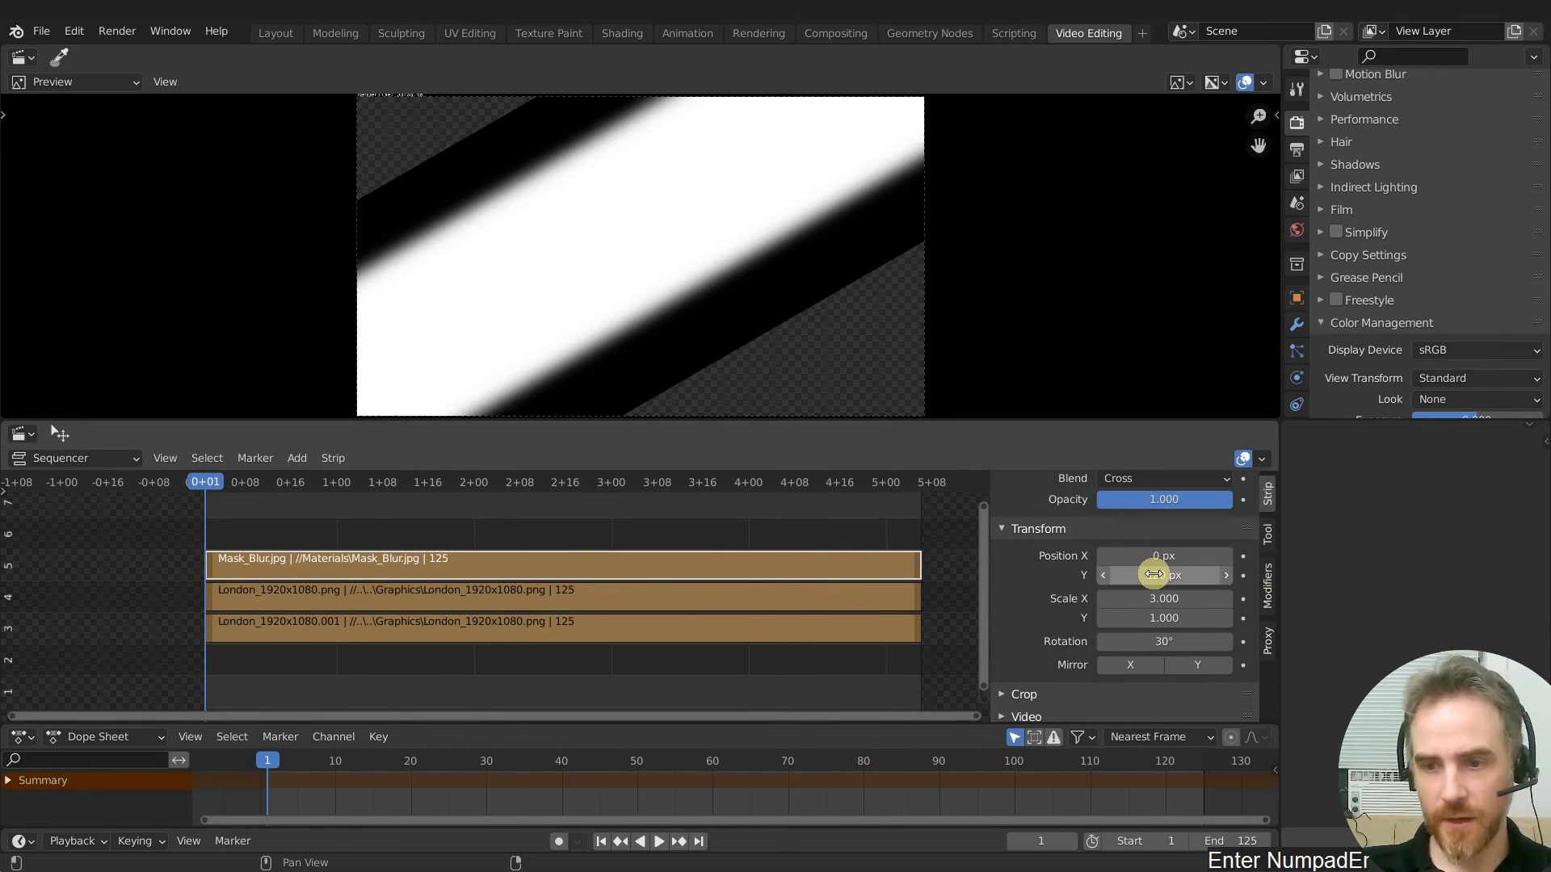
{"action": "left_click", "coordinate": [1242, 575]}
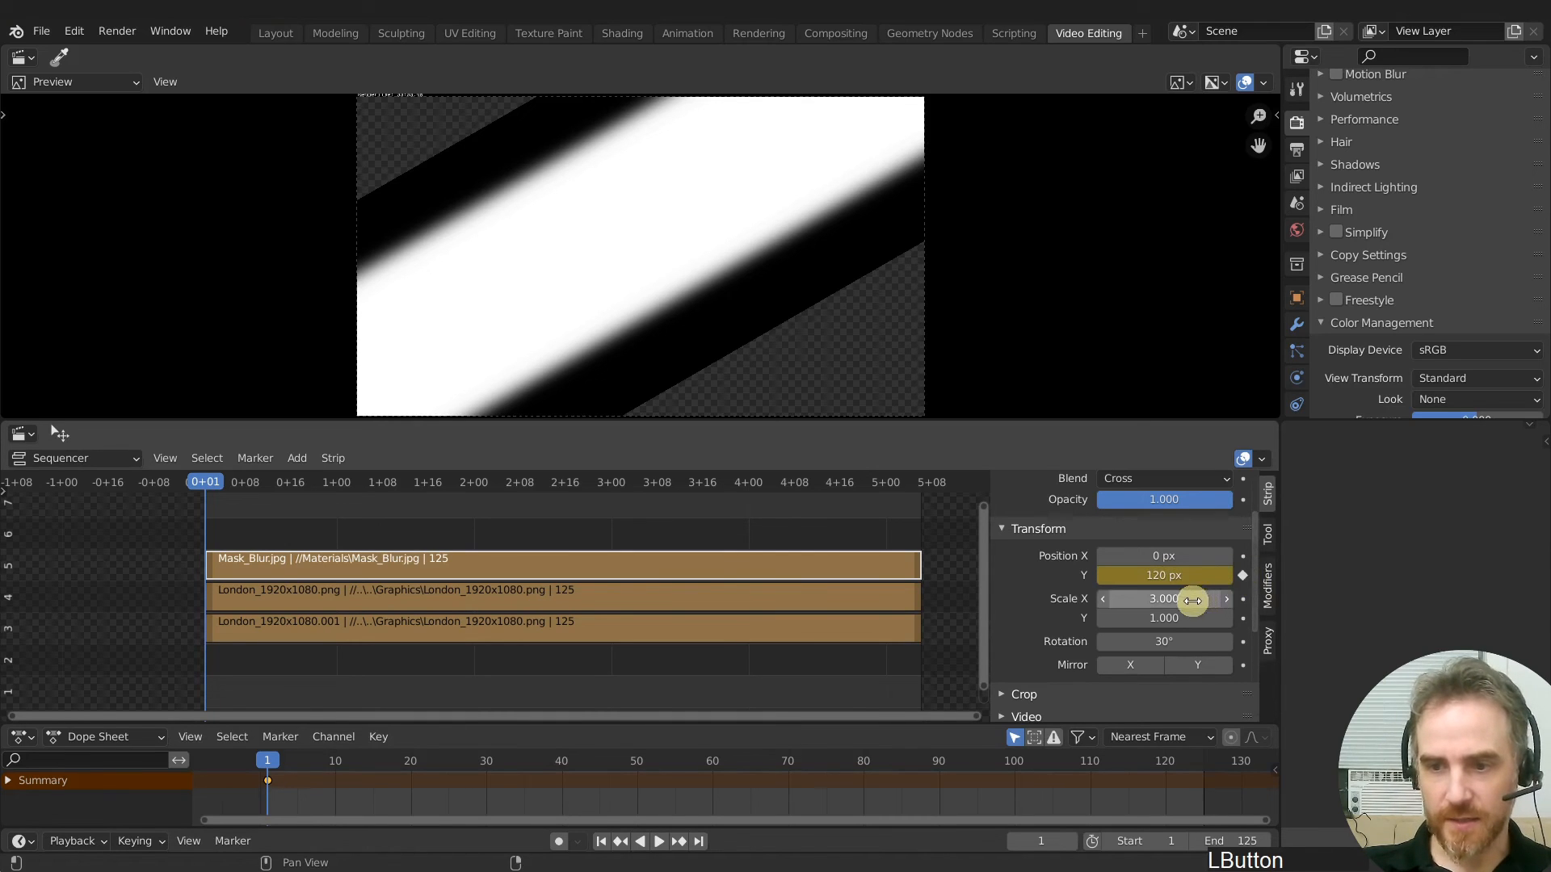
Set the Mask_Blur strip's animated Y position to -230 px on the last frame, 125
{"action": "left_click", "coordinate": [699, 841]}
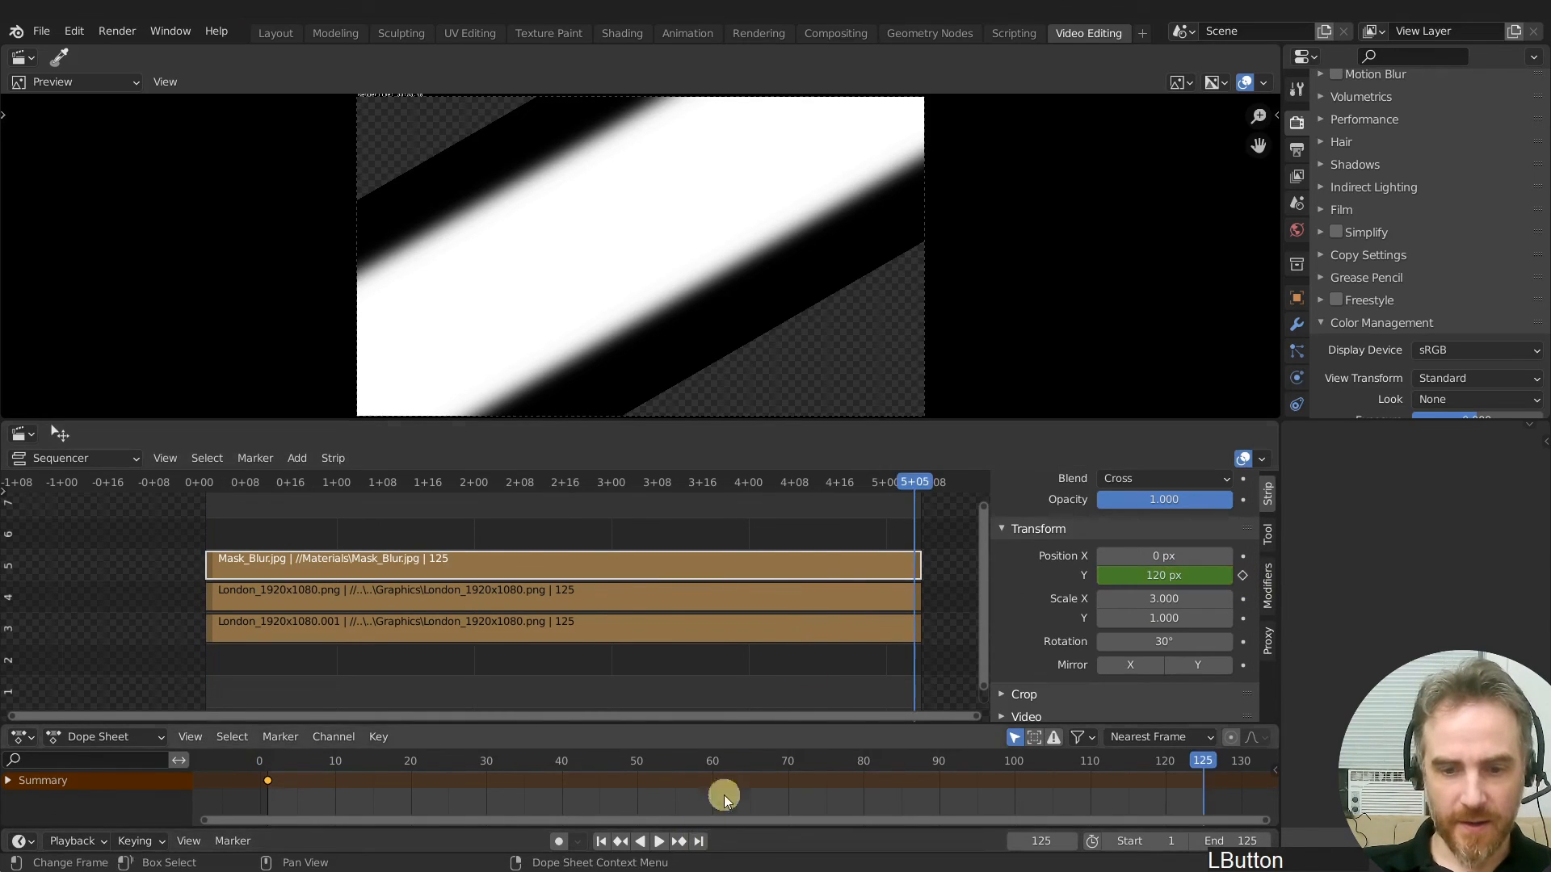
{"action": "left_click_drag", "start_coordinate": [1163, 579], "coordinate": [1198, 575]}
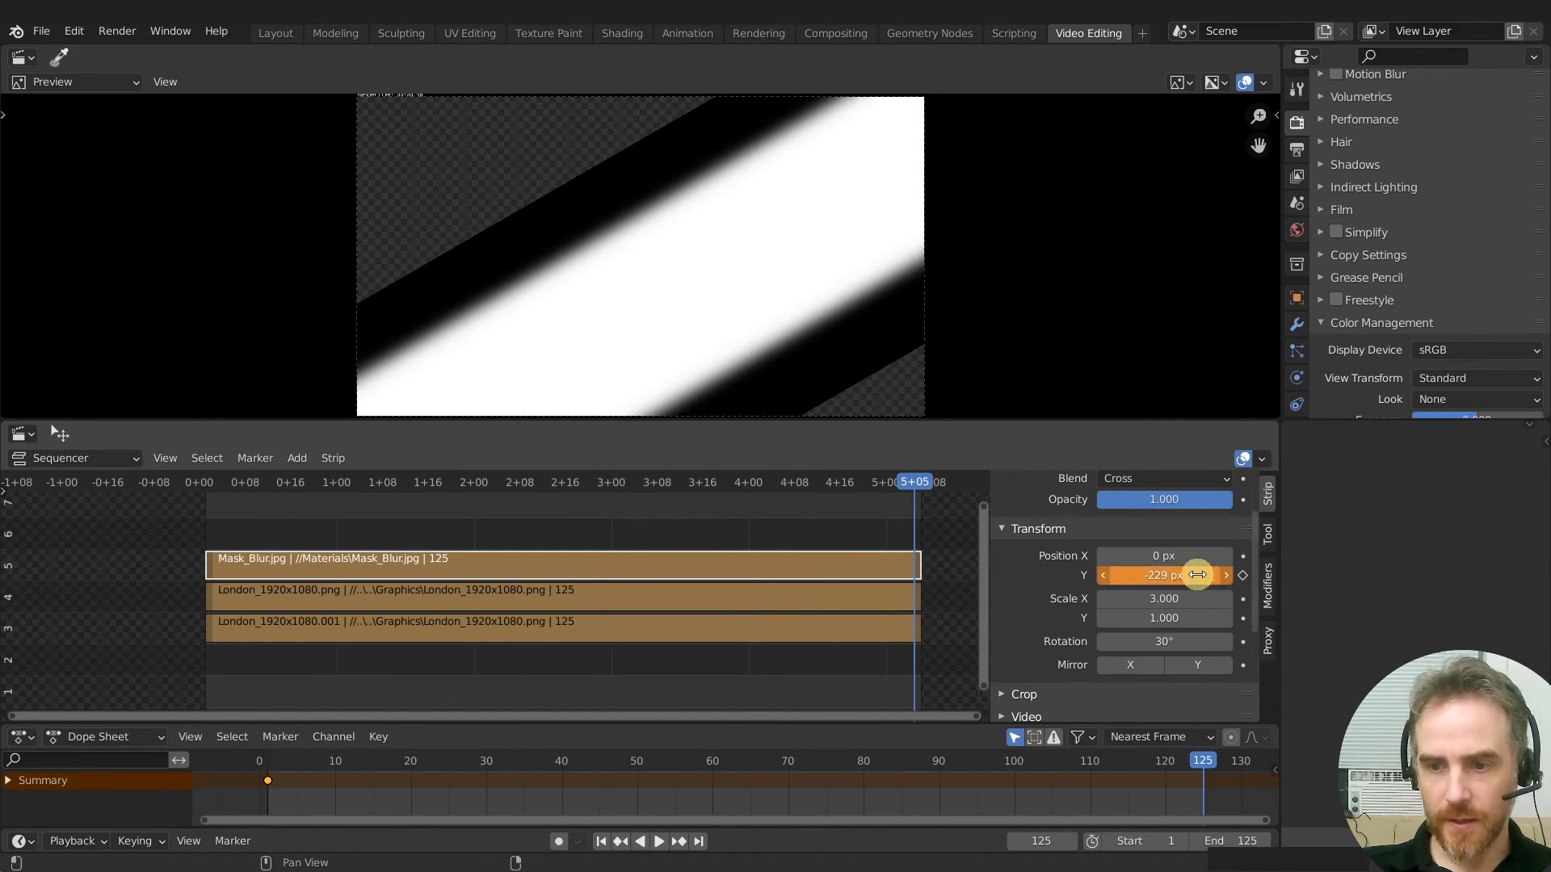
{"action": "left_click", "coordinate": [1187, 572]}
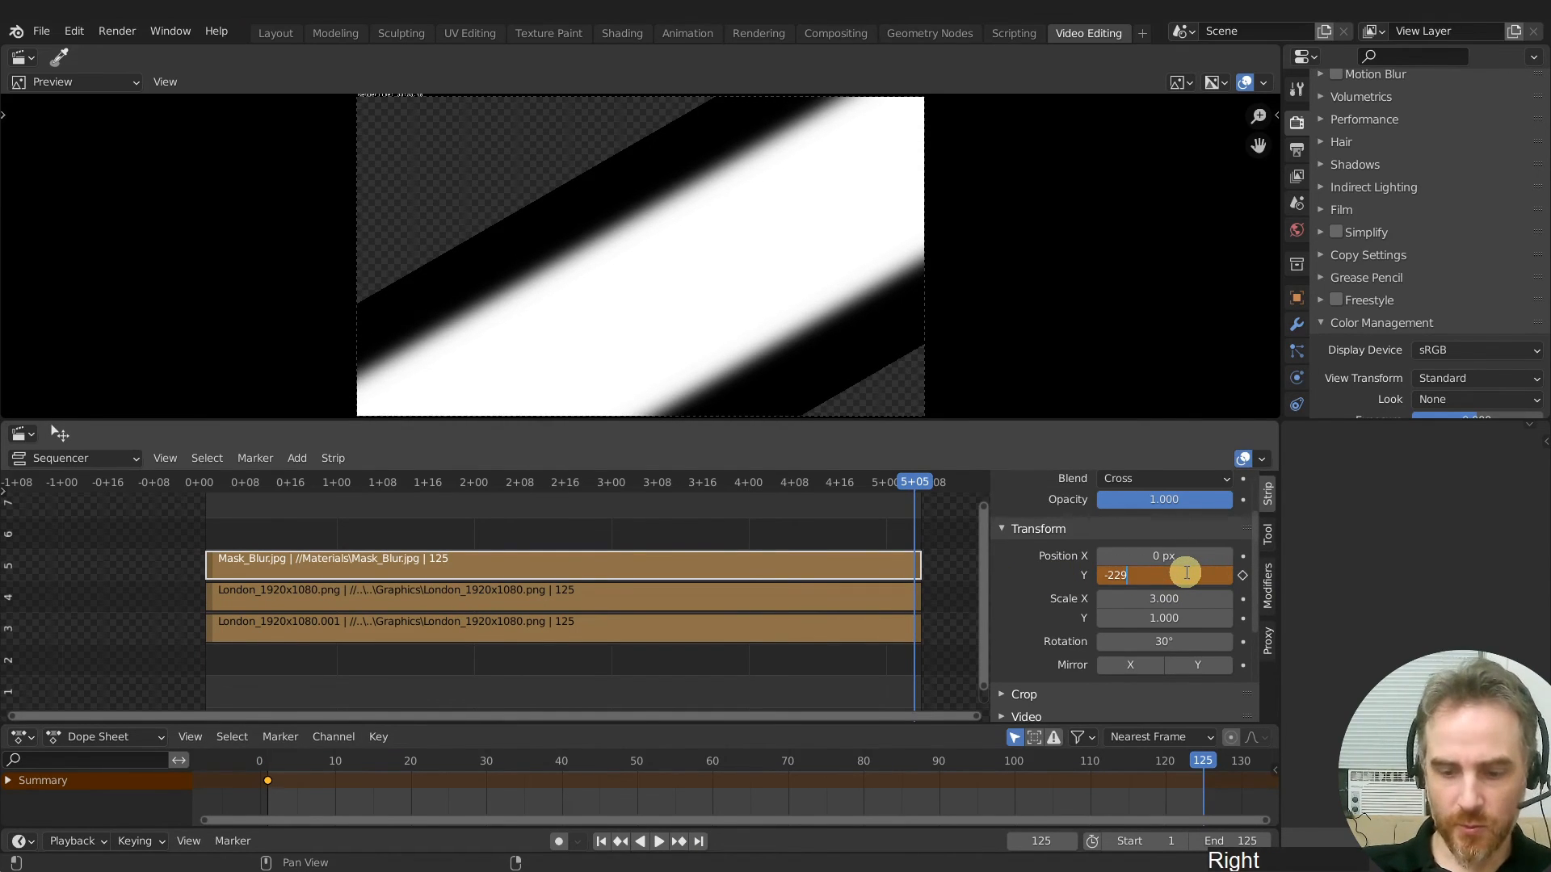
{"action": "type", "text": "30"}
{"action": "key", "text": "Return"}
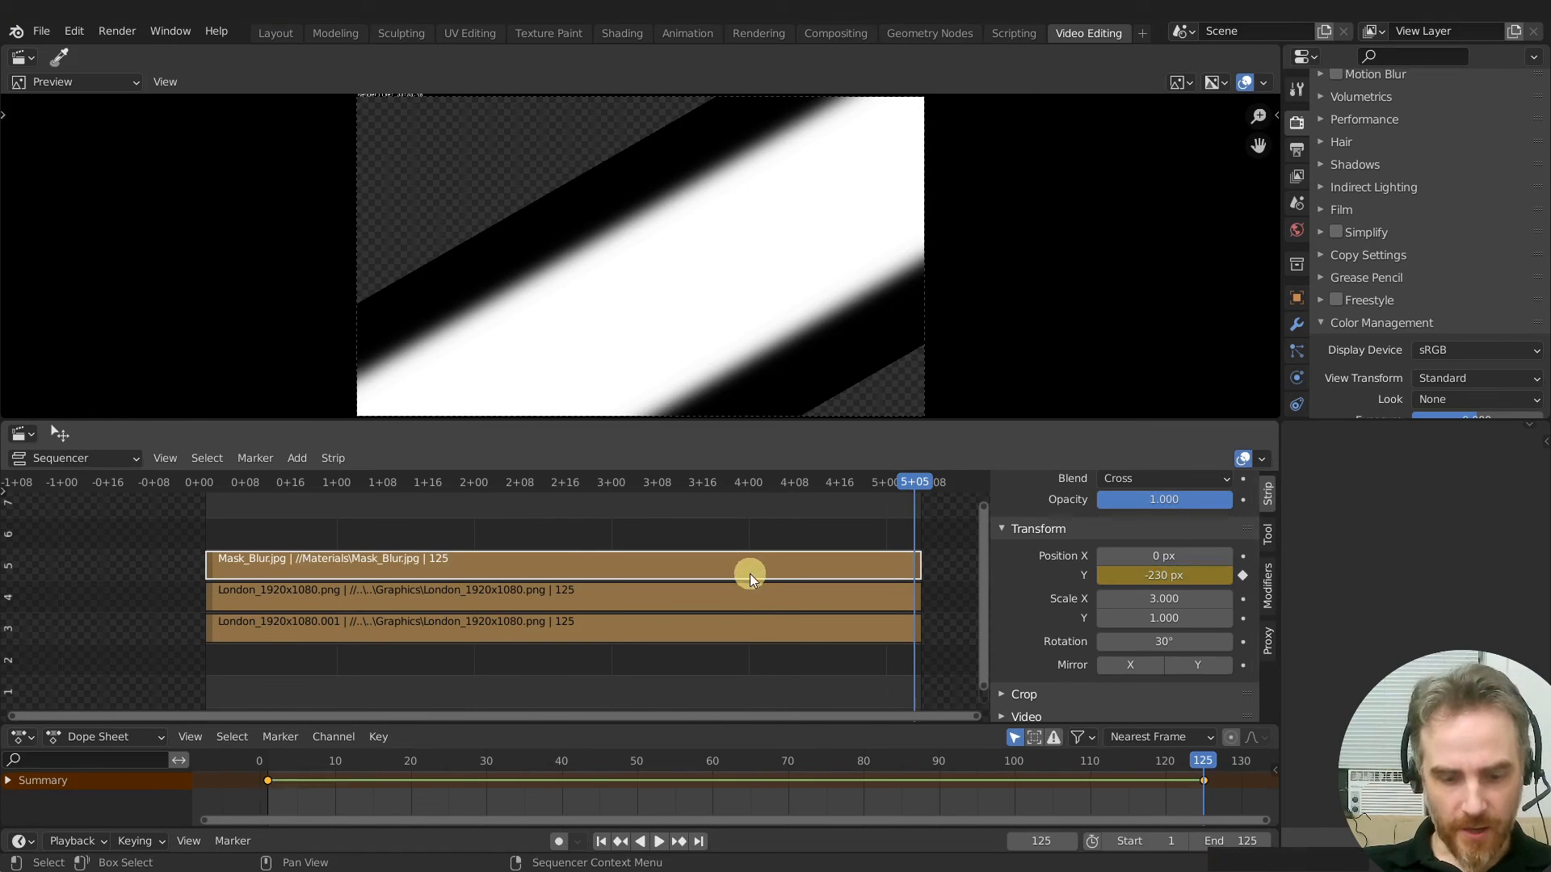
Mute the Mask_Blur strip and play back the moving mask effect from outside the meta strip
{"action": "key", "text": "h"}
{"action": "key", "text": "space"}
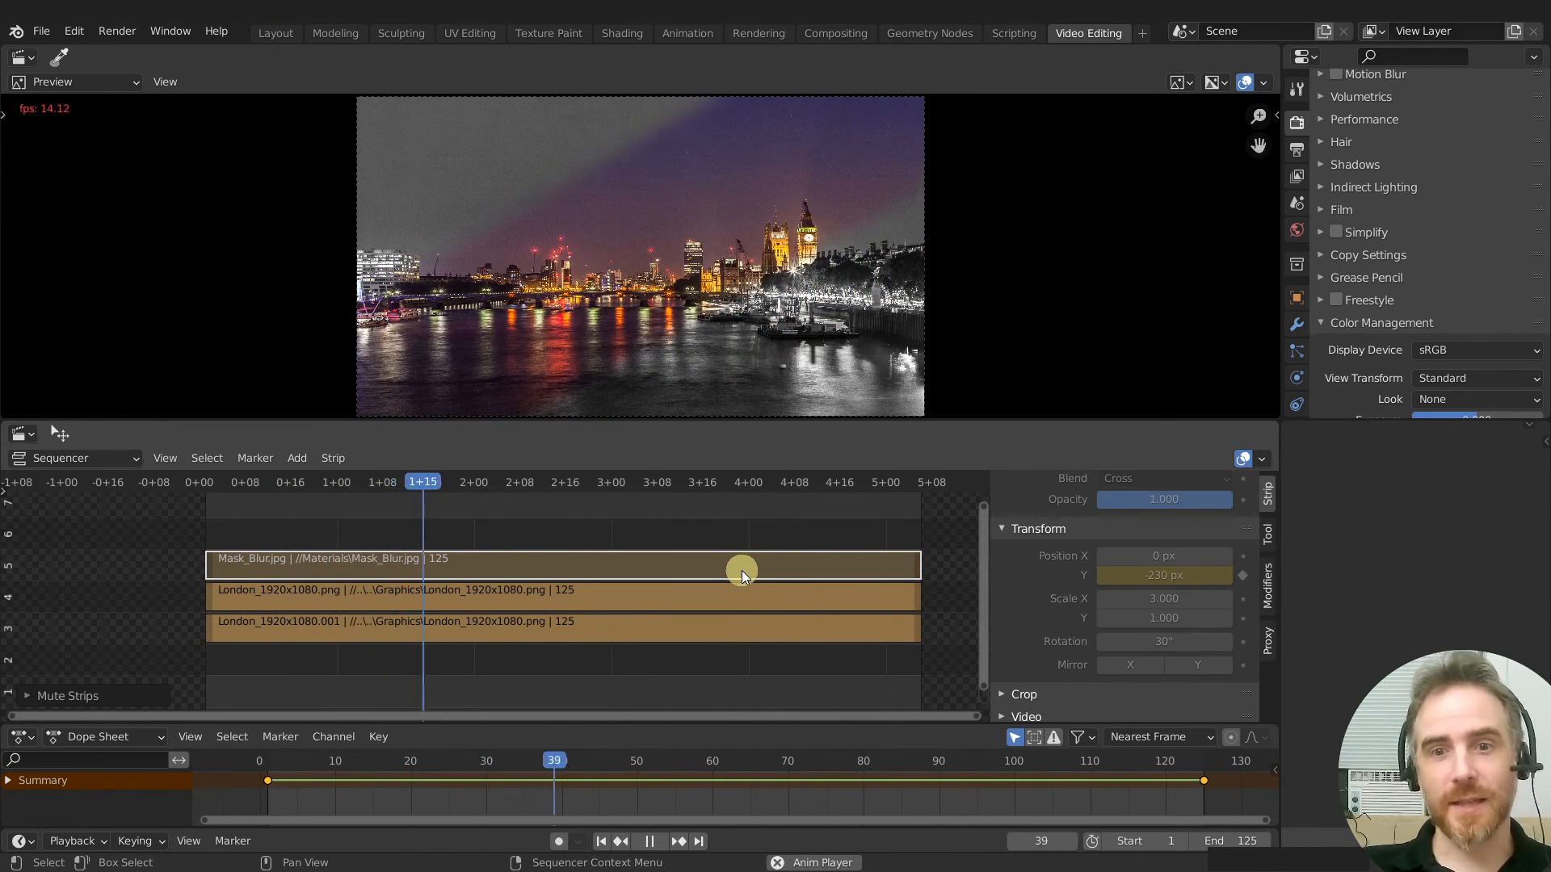
{"action": "key", "text": "Tab"}
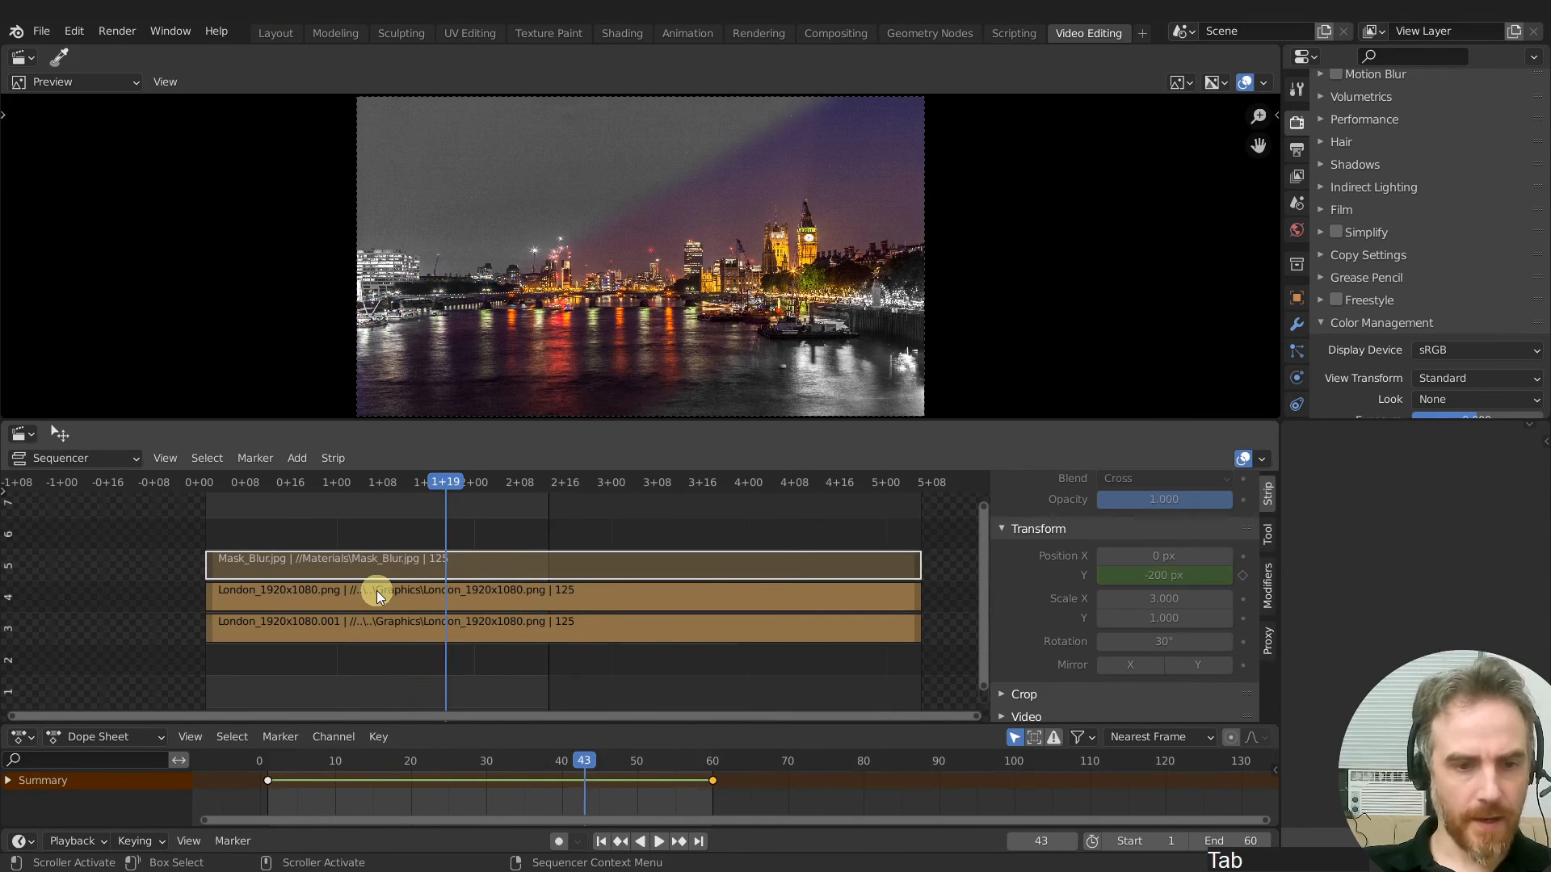
{"action": "key", "text": "shift+Left"}
{"action": "key", "text": "space"}
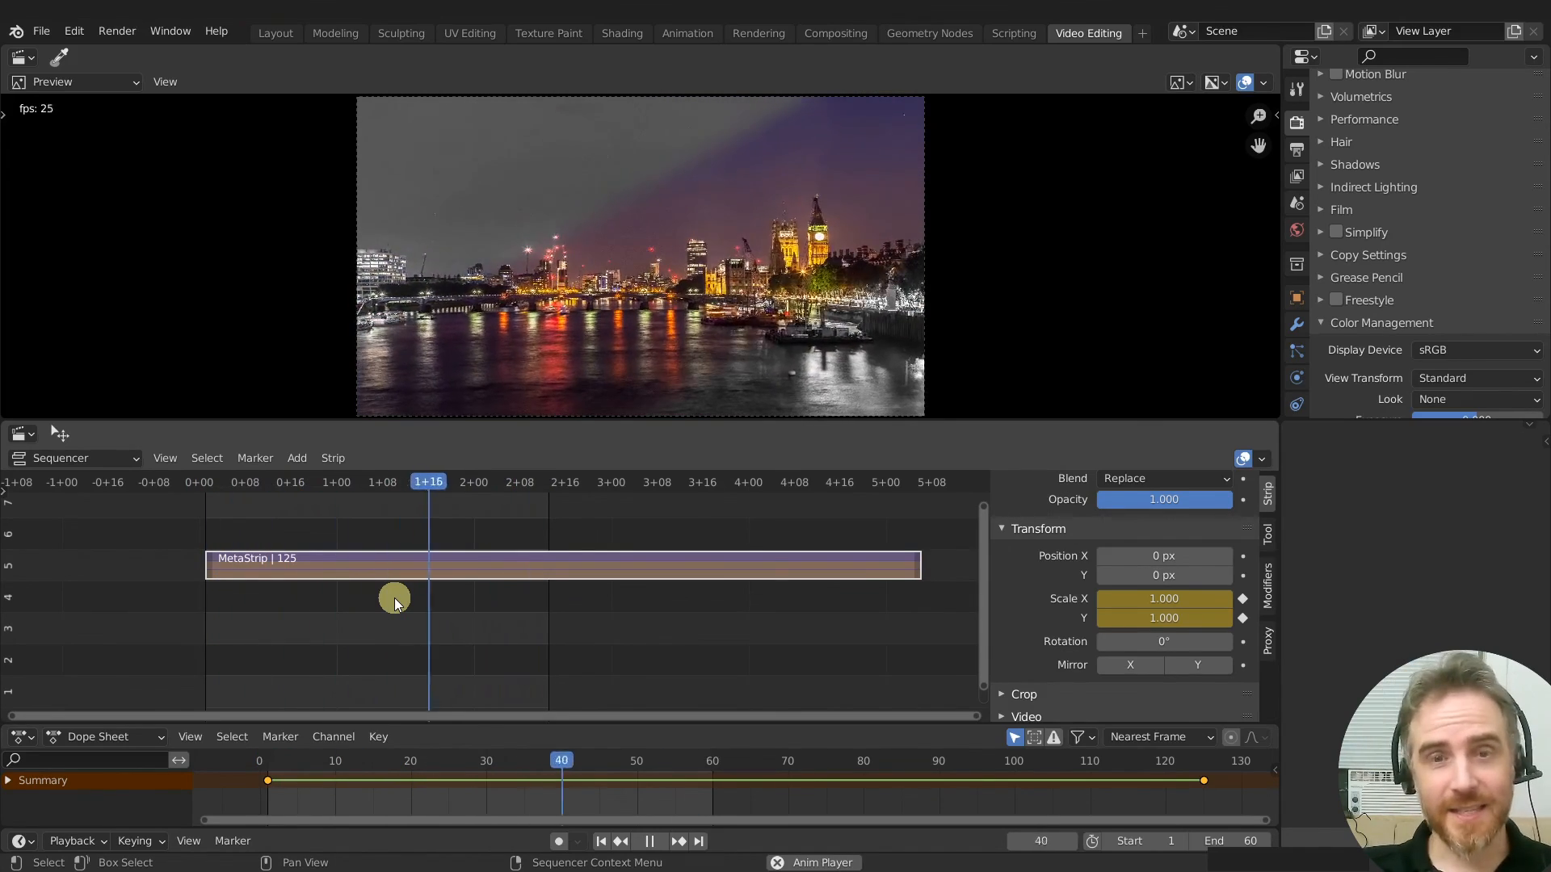
Open the meta strip for editing, stop playback and set the color Multiply of both London strips to 1.400
{"action": "key", "text": "Tab"}
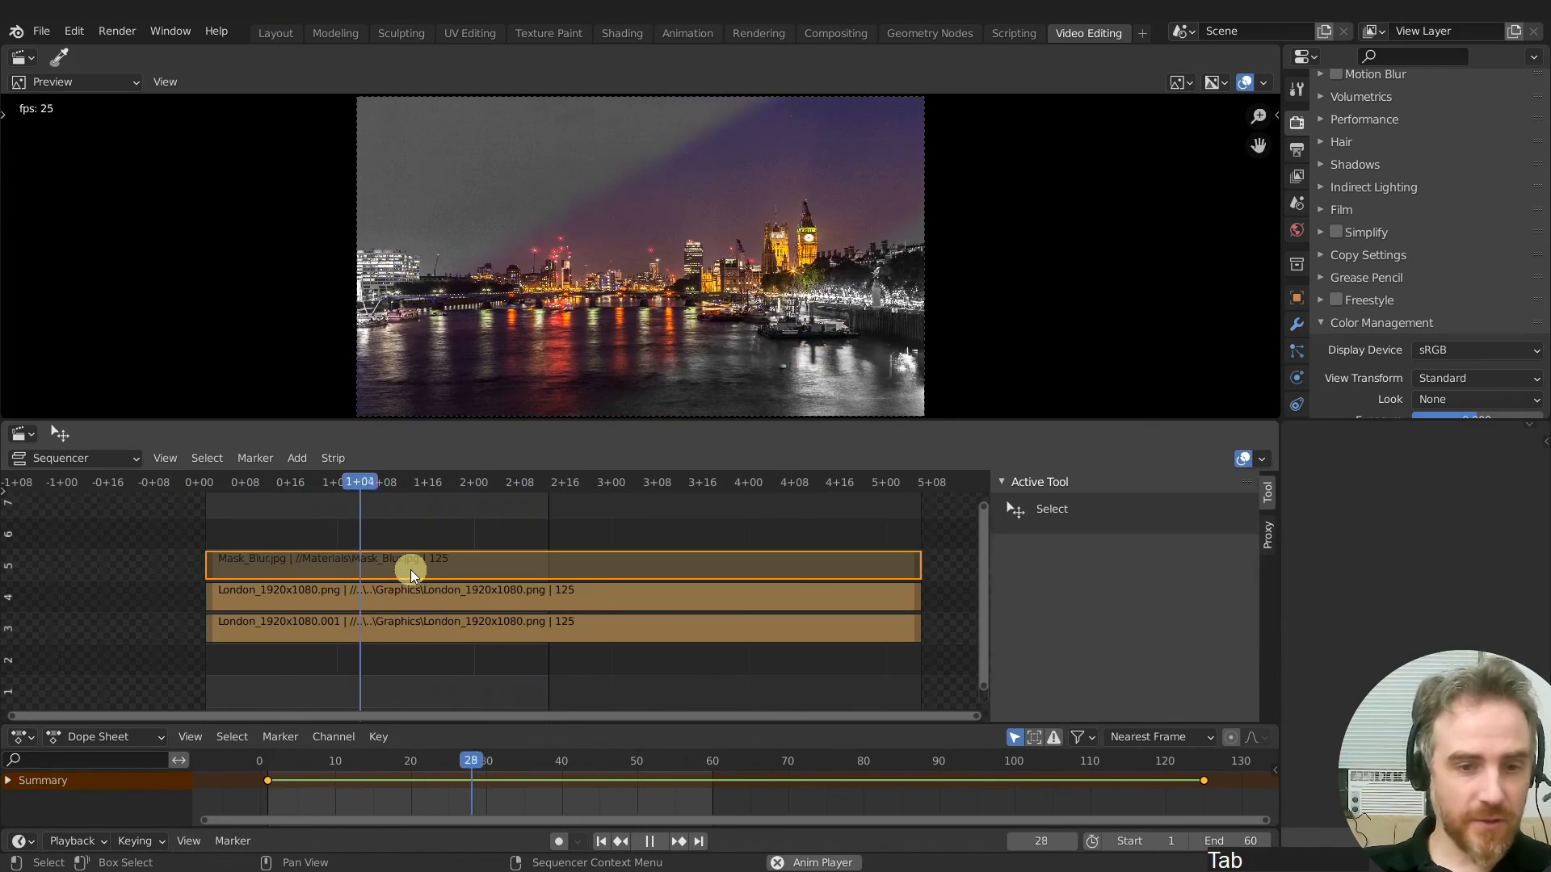
{"action": "key", "text": "space"}
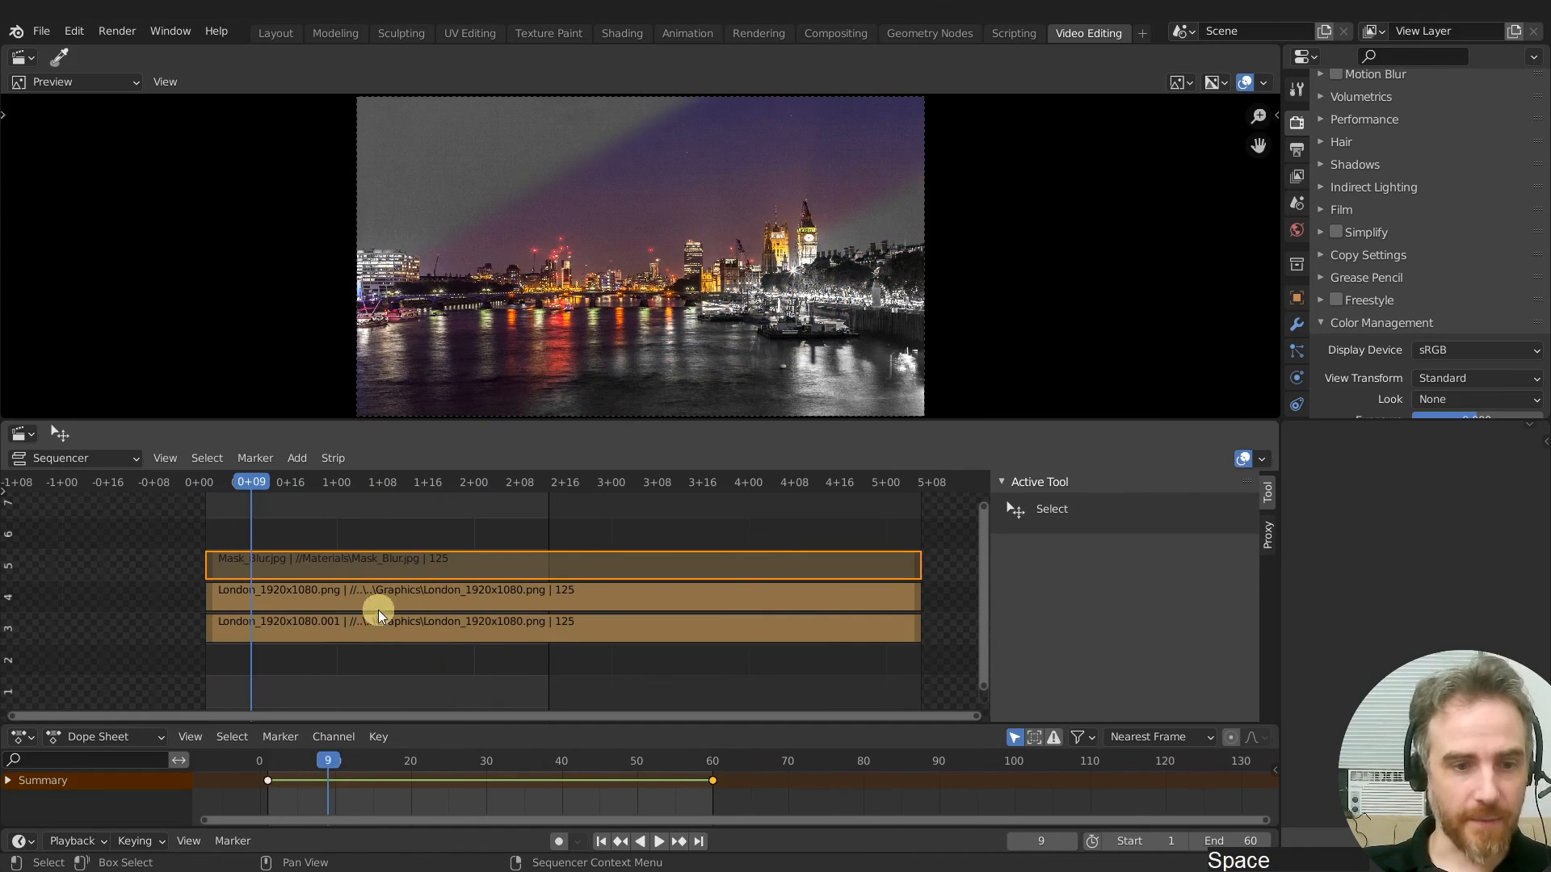
{"action": "left_click", "coordinate": [366, 630]}
{"action": "scroll", "coordinate": [1247, 617], "scroll_direction": "down", "scroll_amount": 6}
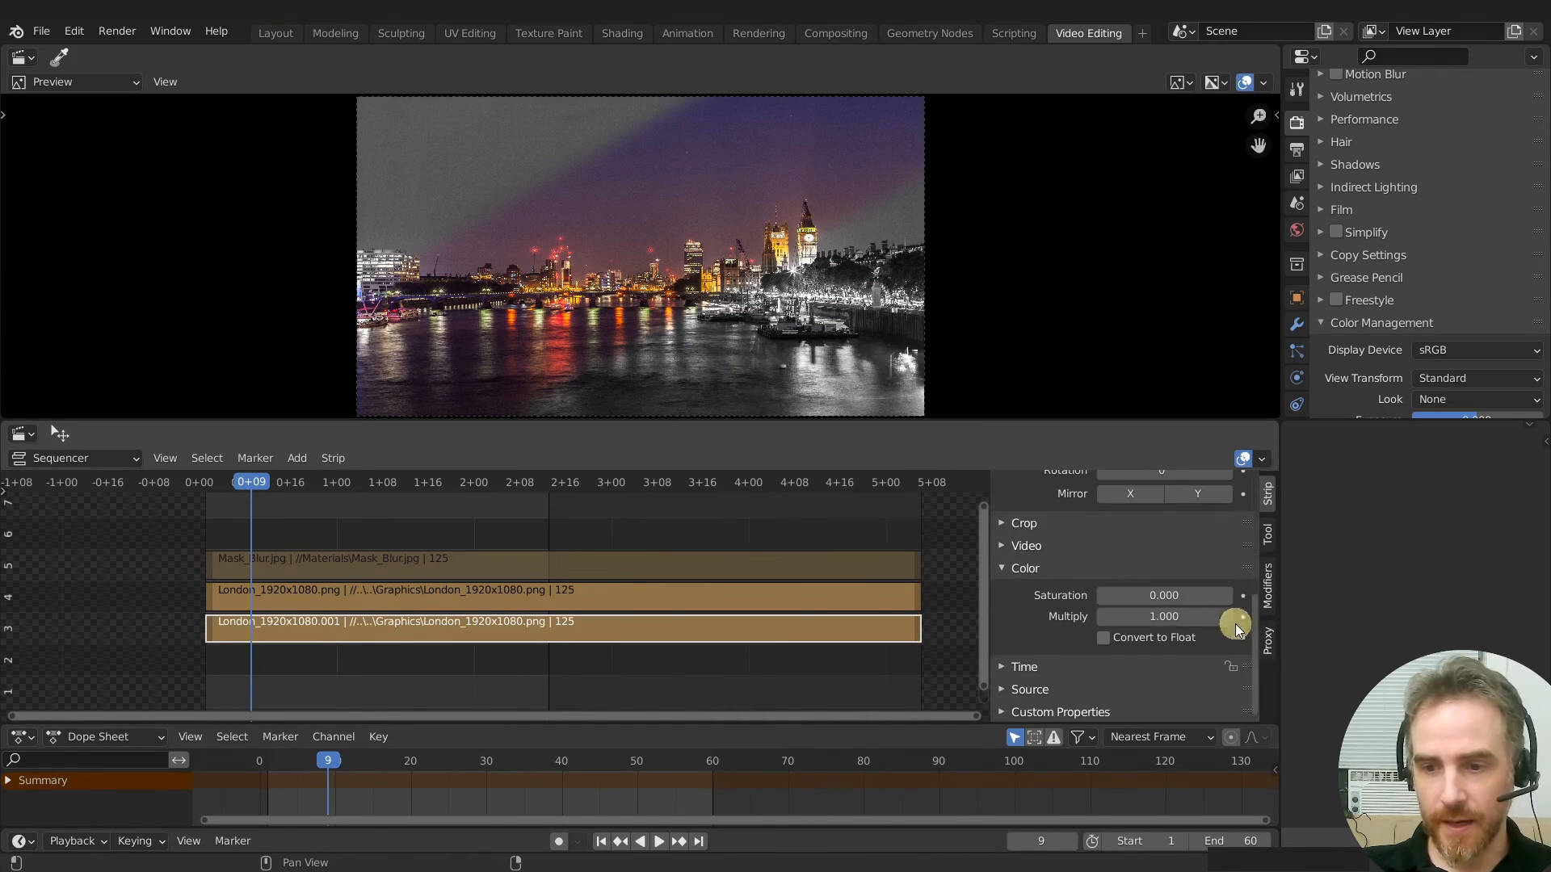
{"action": "left_click_drag", "start_coordinate": [1155, 611], "coordinate": [1162, 617]}
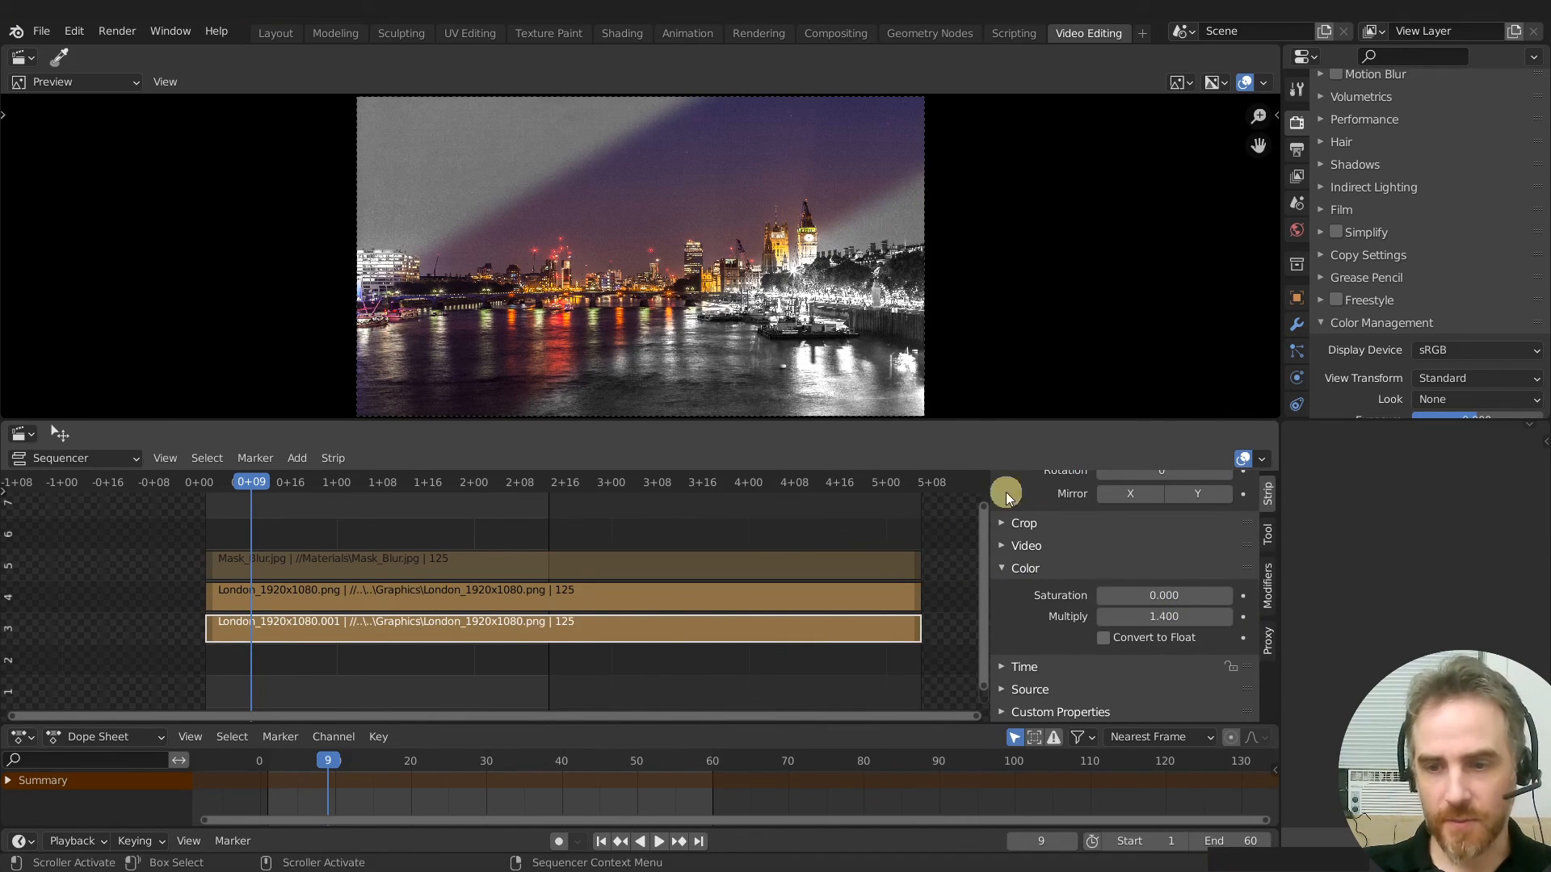
{"action": "left_click", "coordinate": [831, 602]}
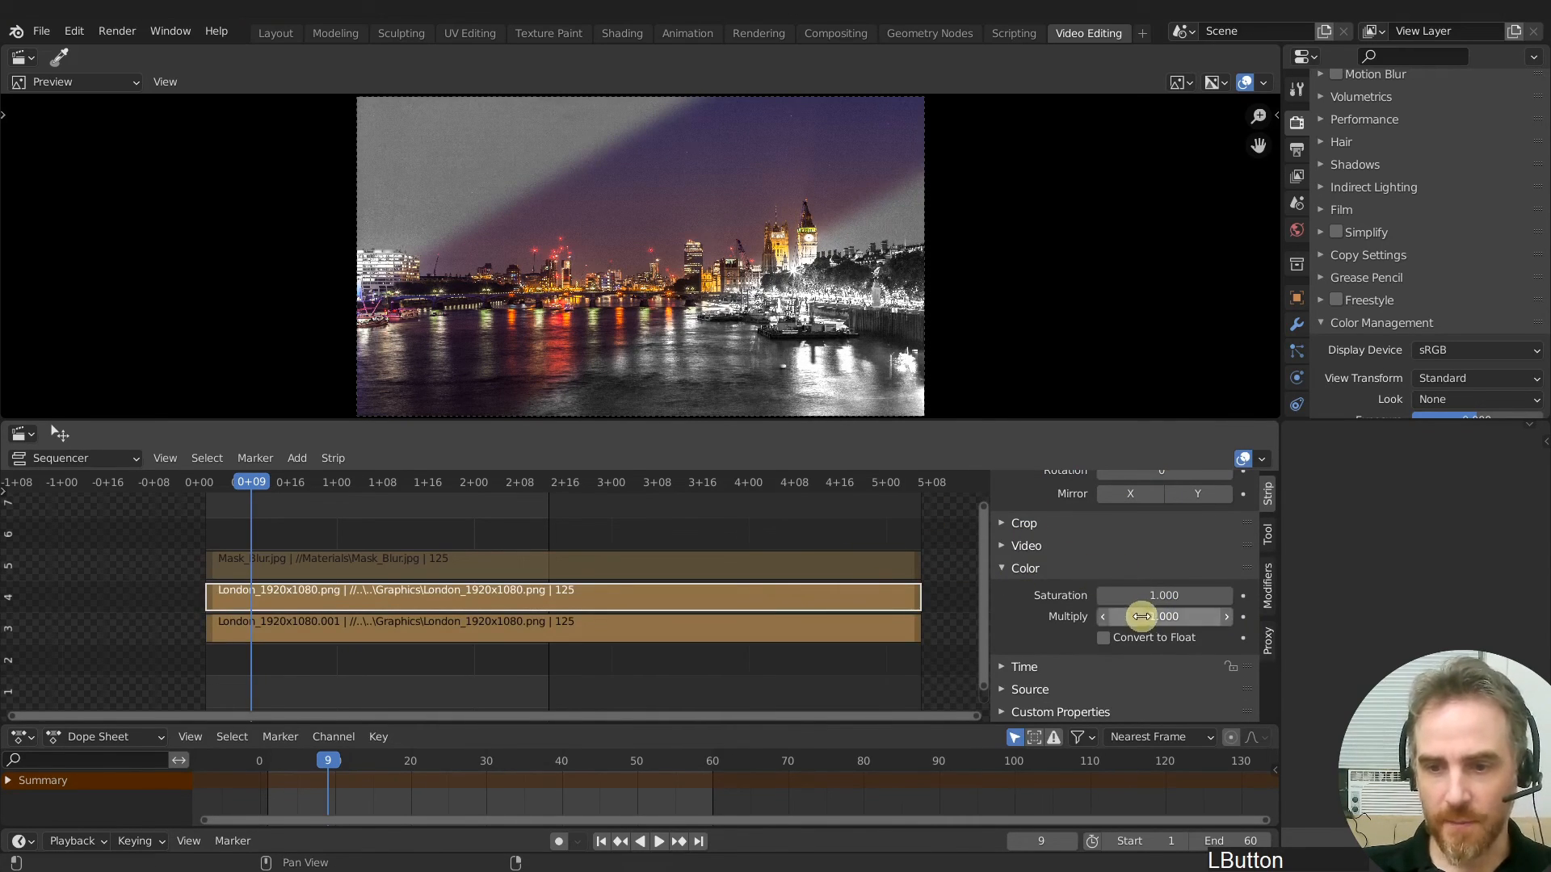
{"action": "left_click_drag", "start_coordinate": [1147, 616], "coordinate": [1152, 616]}
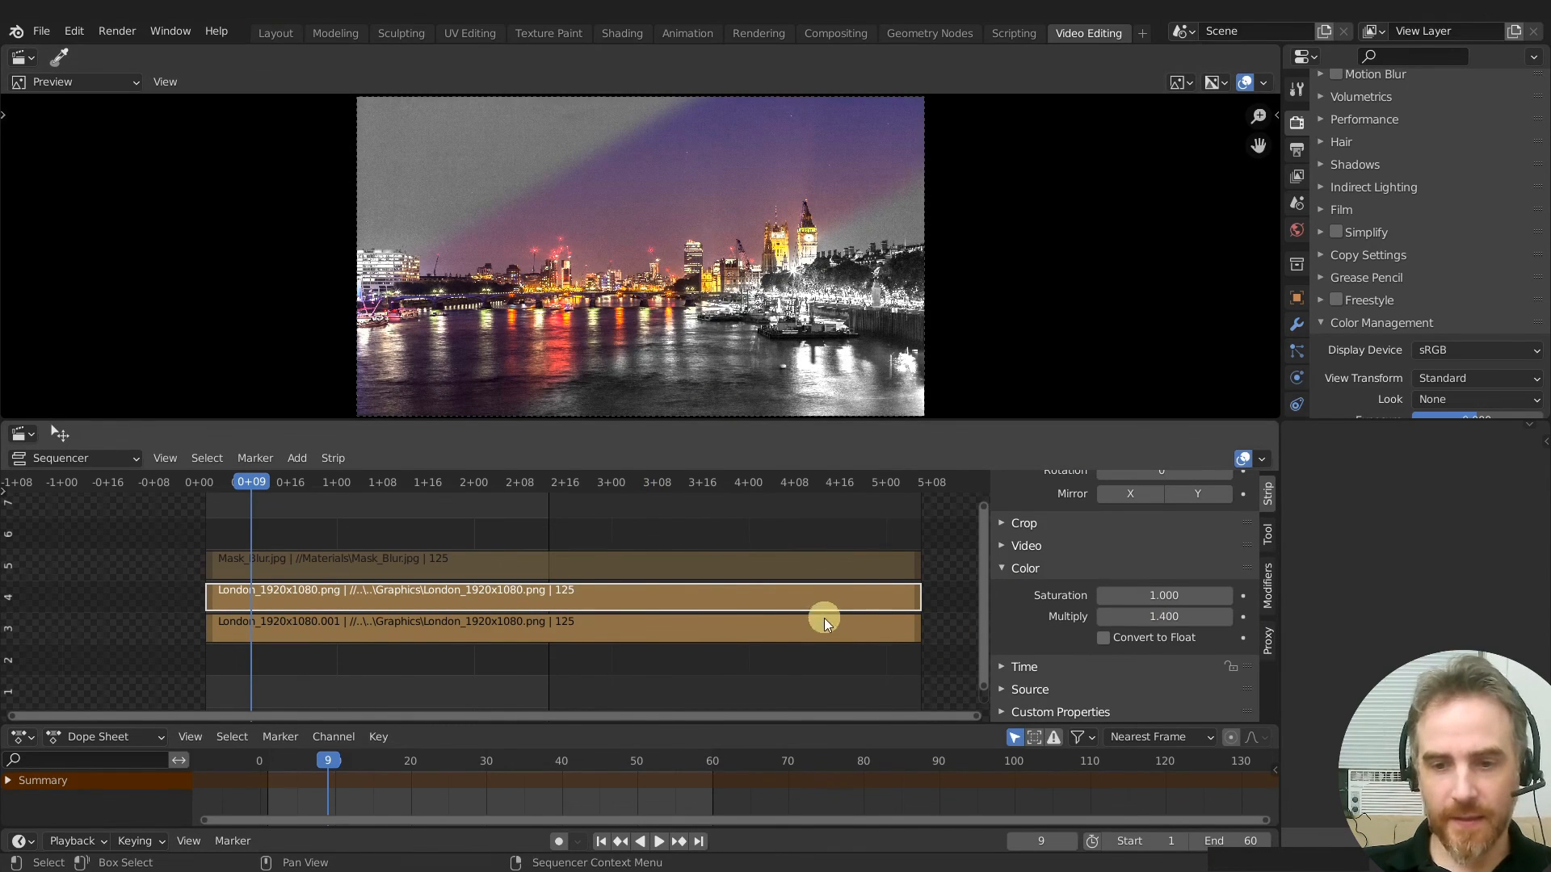
Add a Color Balance modifier to the channel 3 London strip and tint its Gamma a pale pink
{"action": "left_click", "coordinate": [787, 622]}
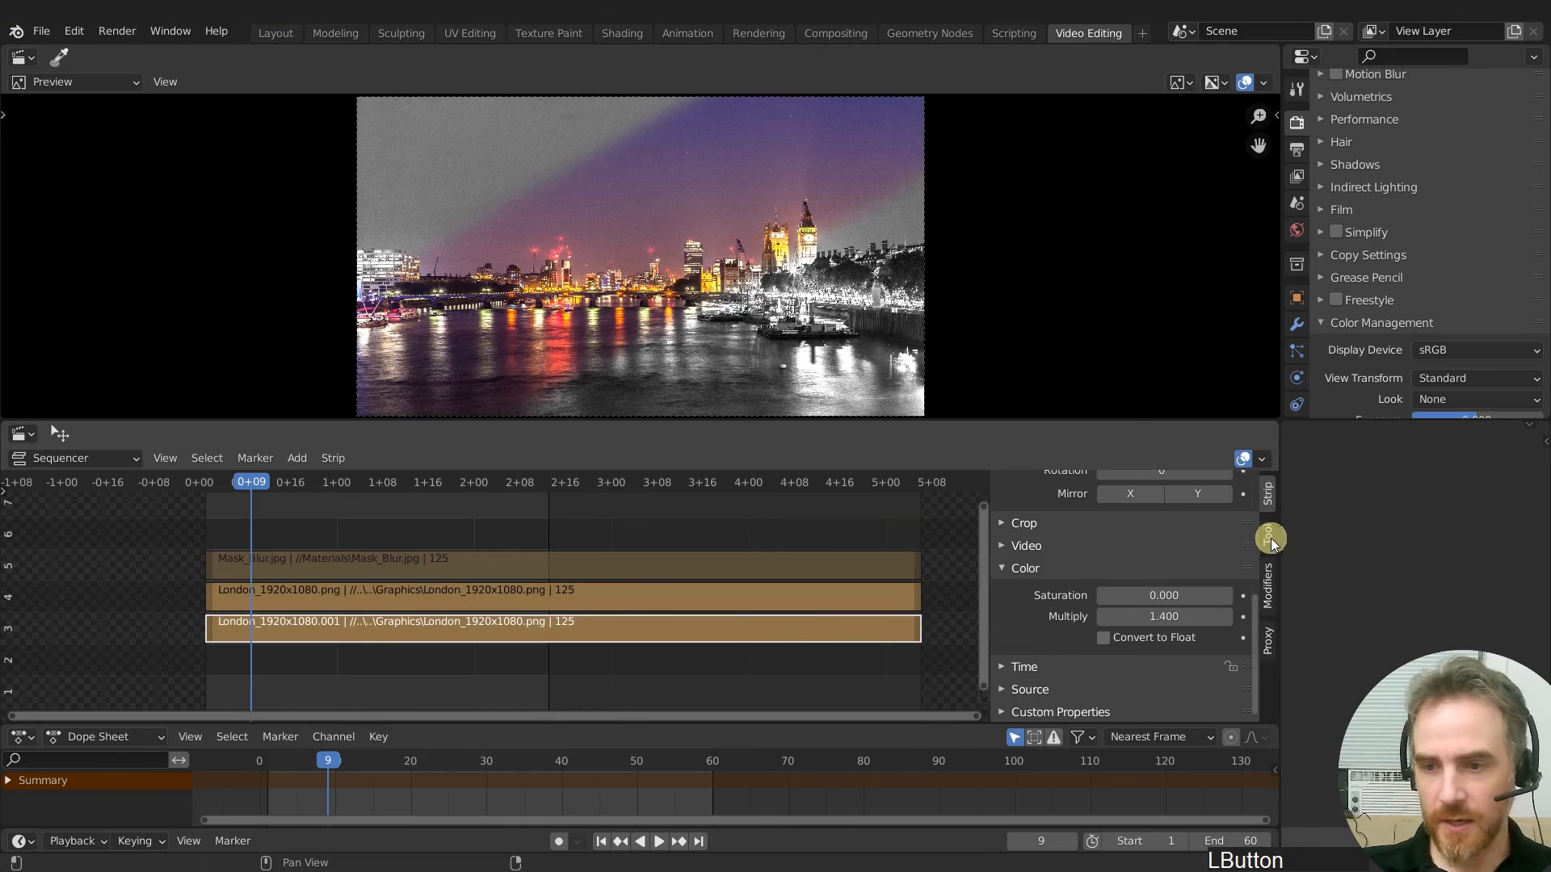
{"action": "left_click", "coordinate": [1258, 574]}
{"action": "left_click", "coordinate": [1090, 533]}
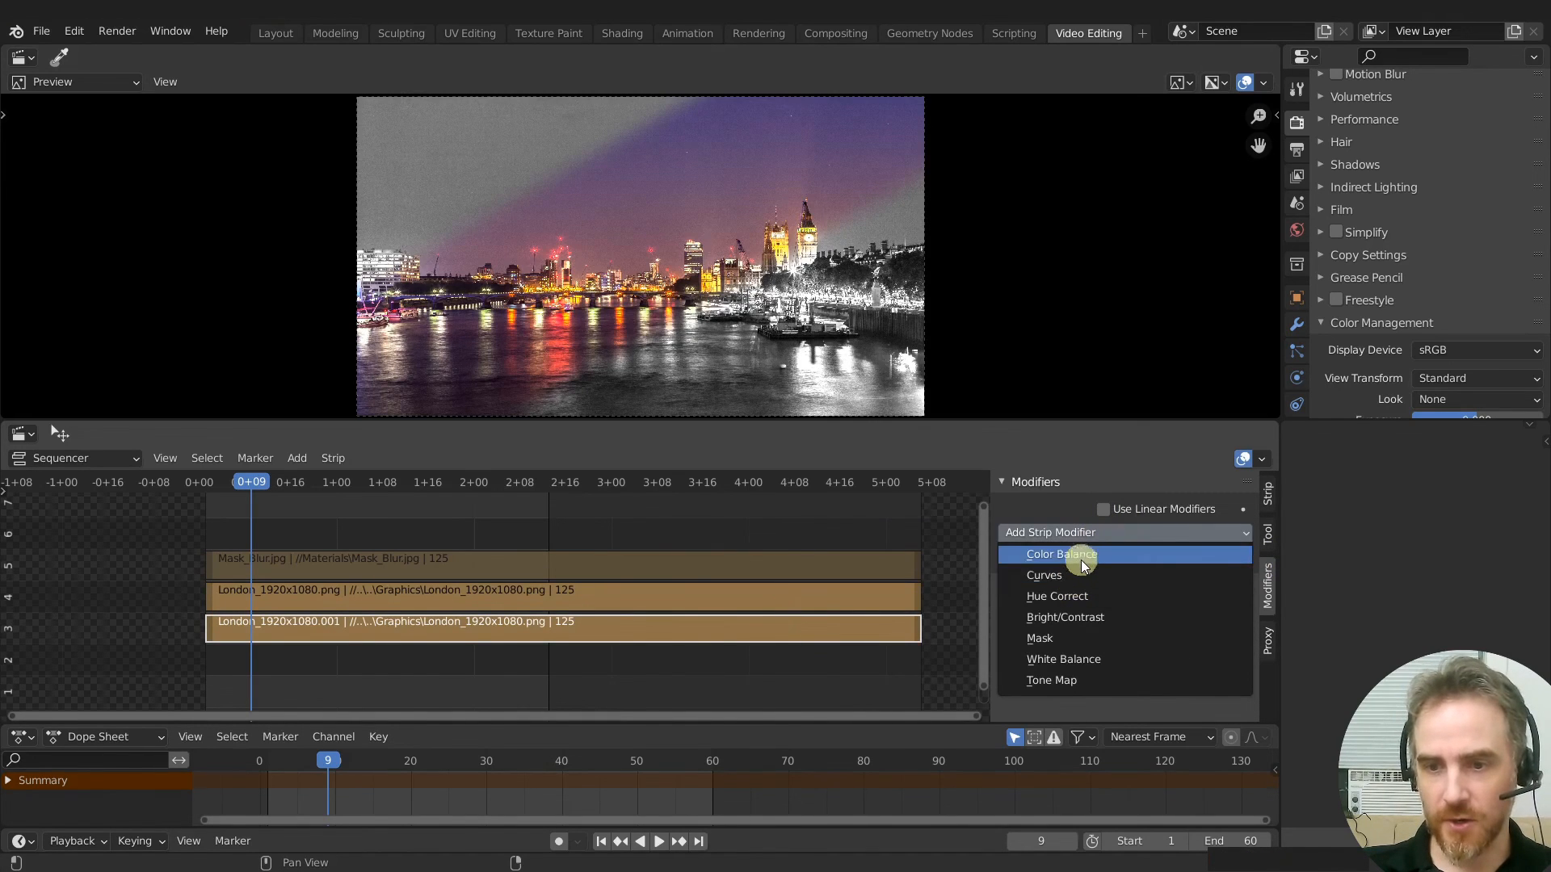
{"action": "left_click", "coordinate": [1081, 558]}
{"action": "scroll", "coordinate": [1131, 566], "scroll_direction": "down", "scroll_amount": 4}
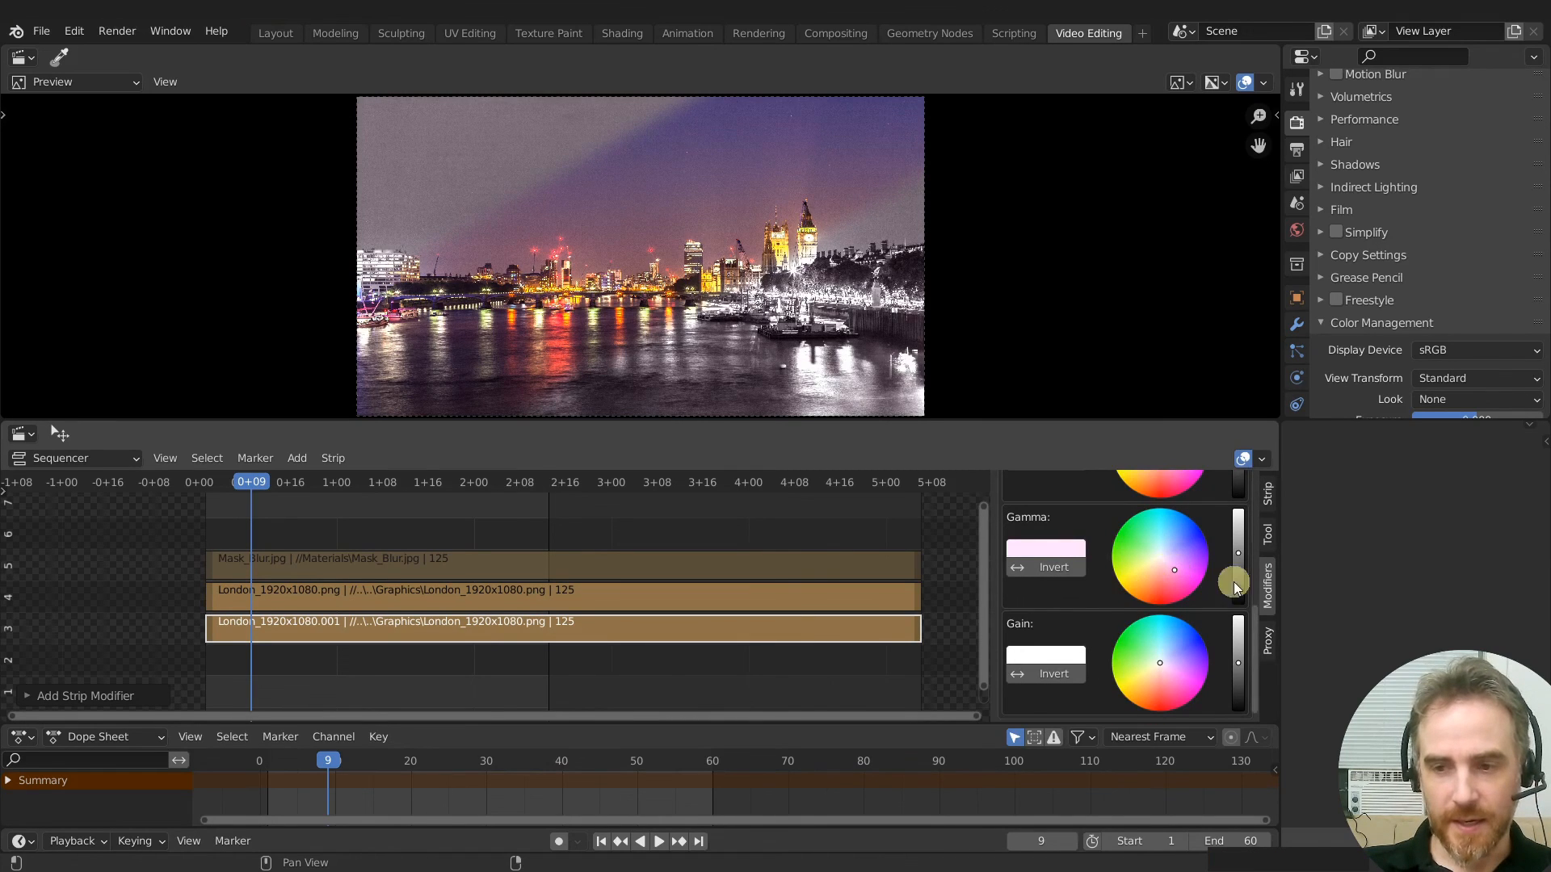
{"action": "left_click_drag", "start_coordinate": [1239, 556], "coordinate": [1238, 552]}
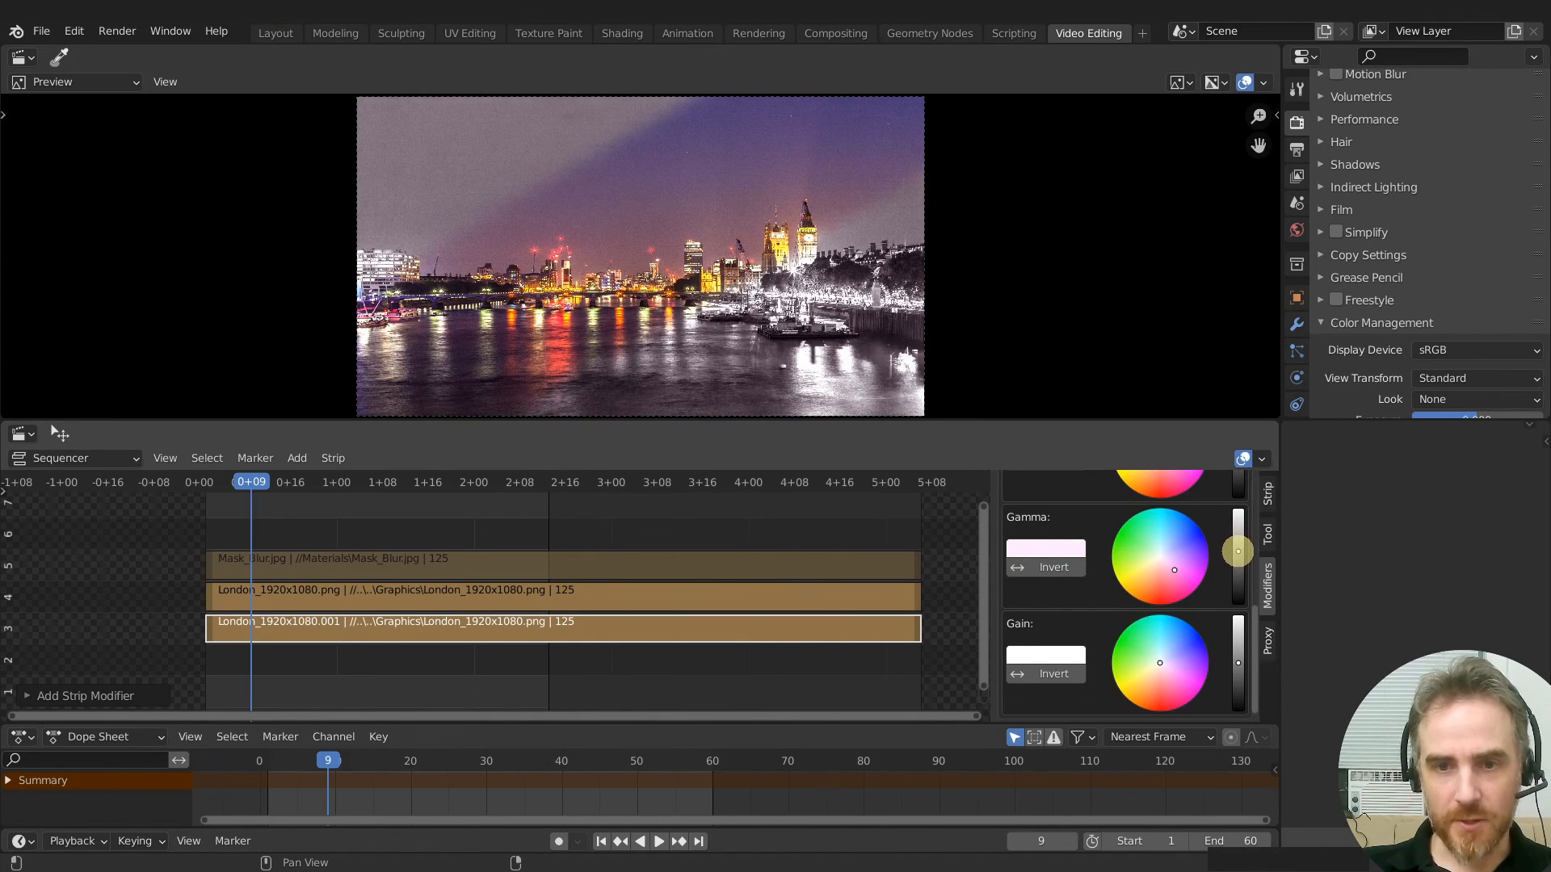
Raise the Saturation of the channel 3 London strip slightly so a little color returns
{"action": "left_click", "coordinate": [1270, 494]}
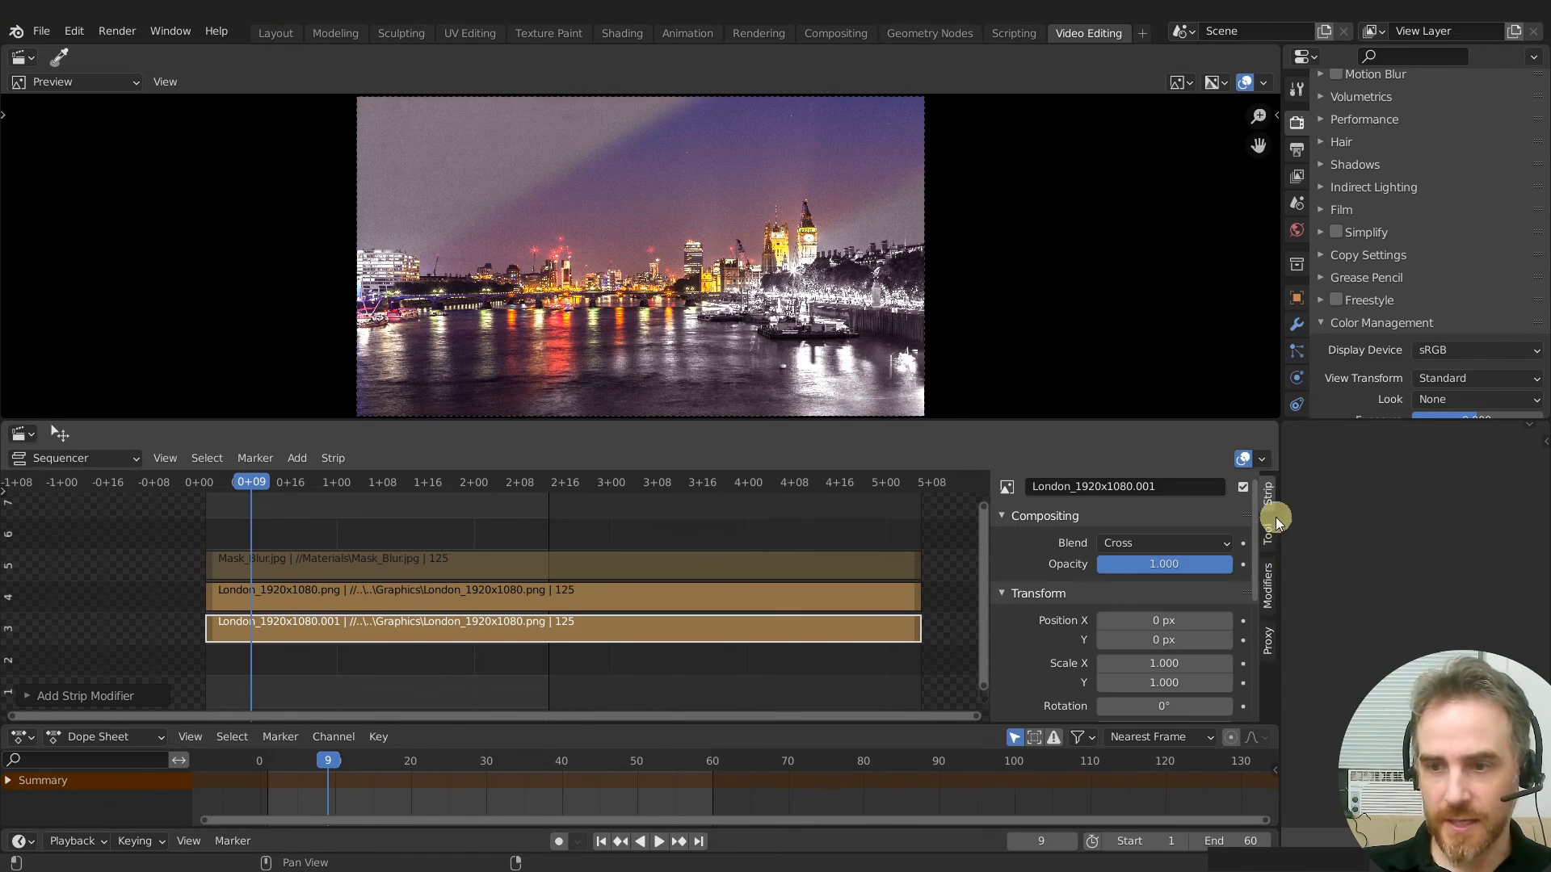
{"action": "scroll", "coordinate": [1131, 606], "scroll_direction": "down", "scroll_amount": 7}
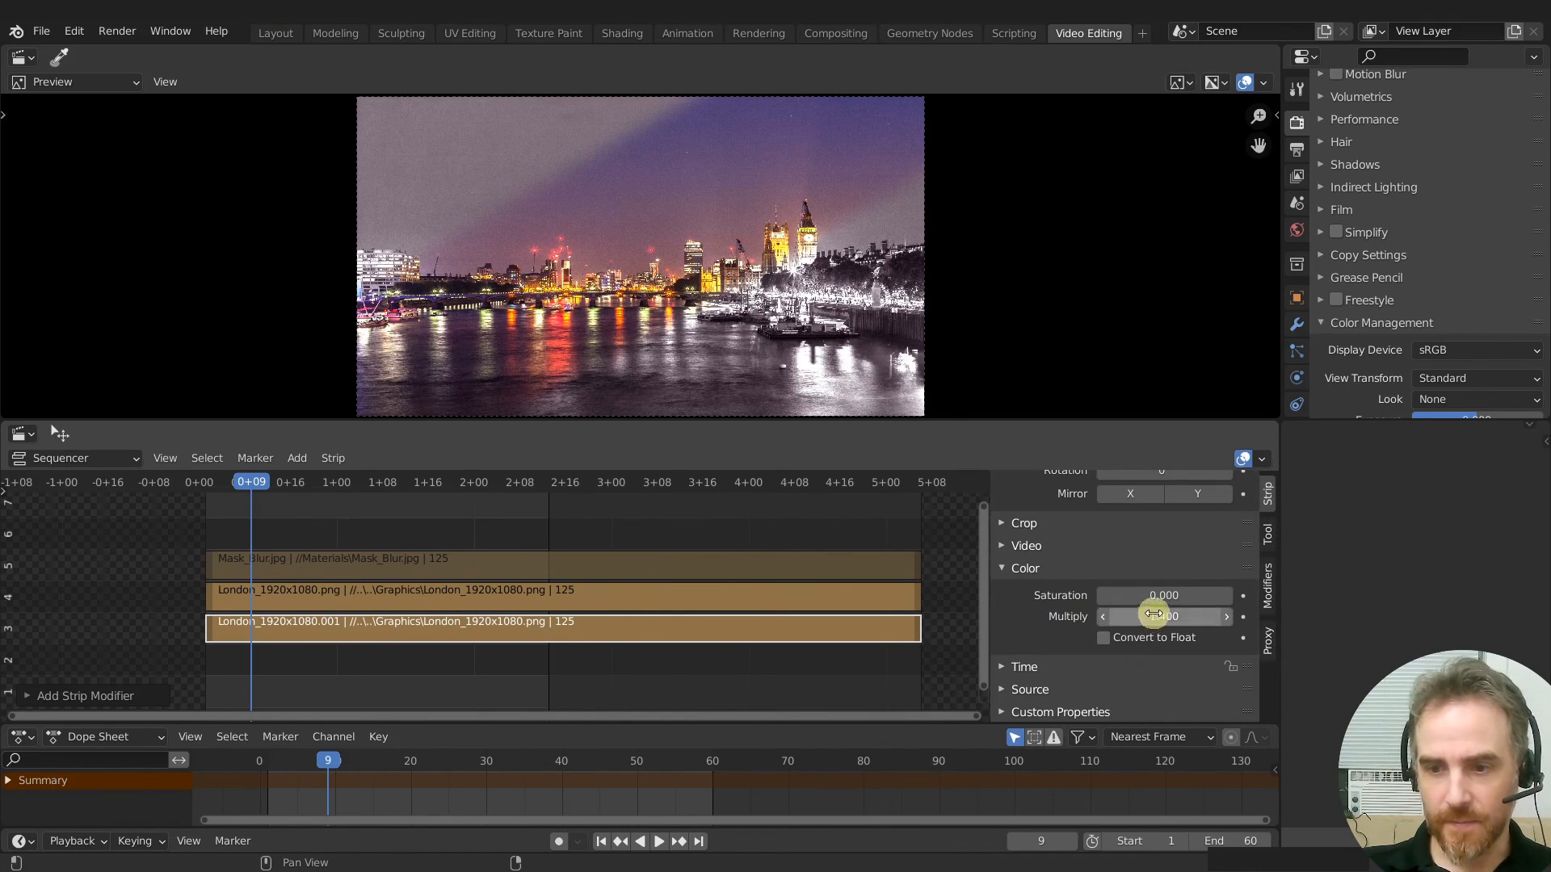
{"action": "left_click", "coordinate": [1163, 595]}
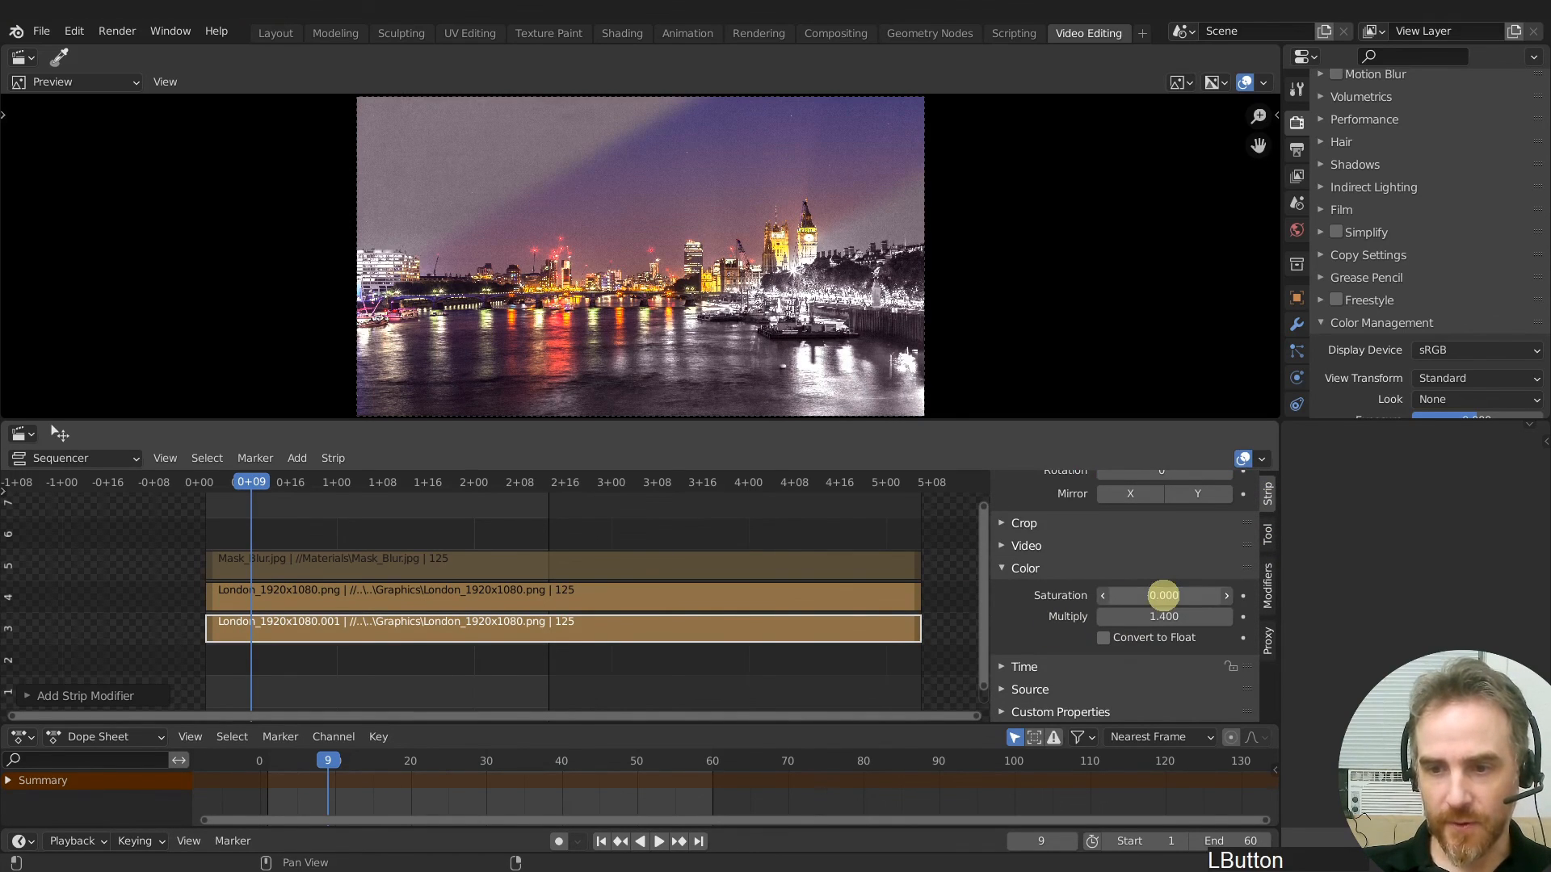
{"action": "left_click", "coordinate": [1144, 594], "text": "shift"}
{"action": "mouse_move", "coordinate": [1167, 595]}
{"action": "left_mouse_down", "text": "shift"}
{"action": "mouse_move", "coordinate": [1244, 589]}
{"action": "mouse_move", "coordinate": [1161, 592]}
{"action": "left_mouse_up", "text": "shift"}
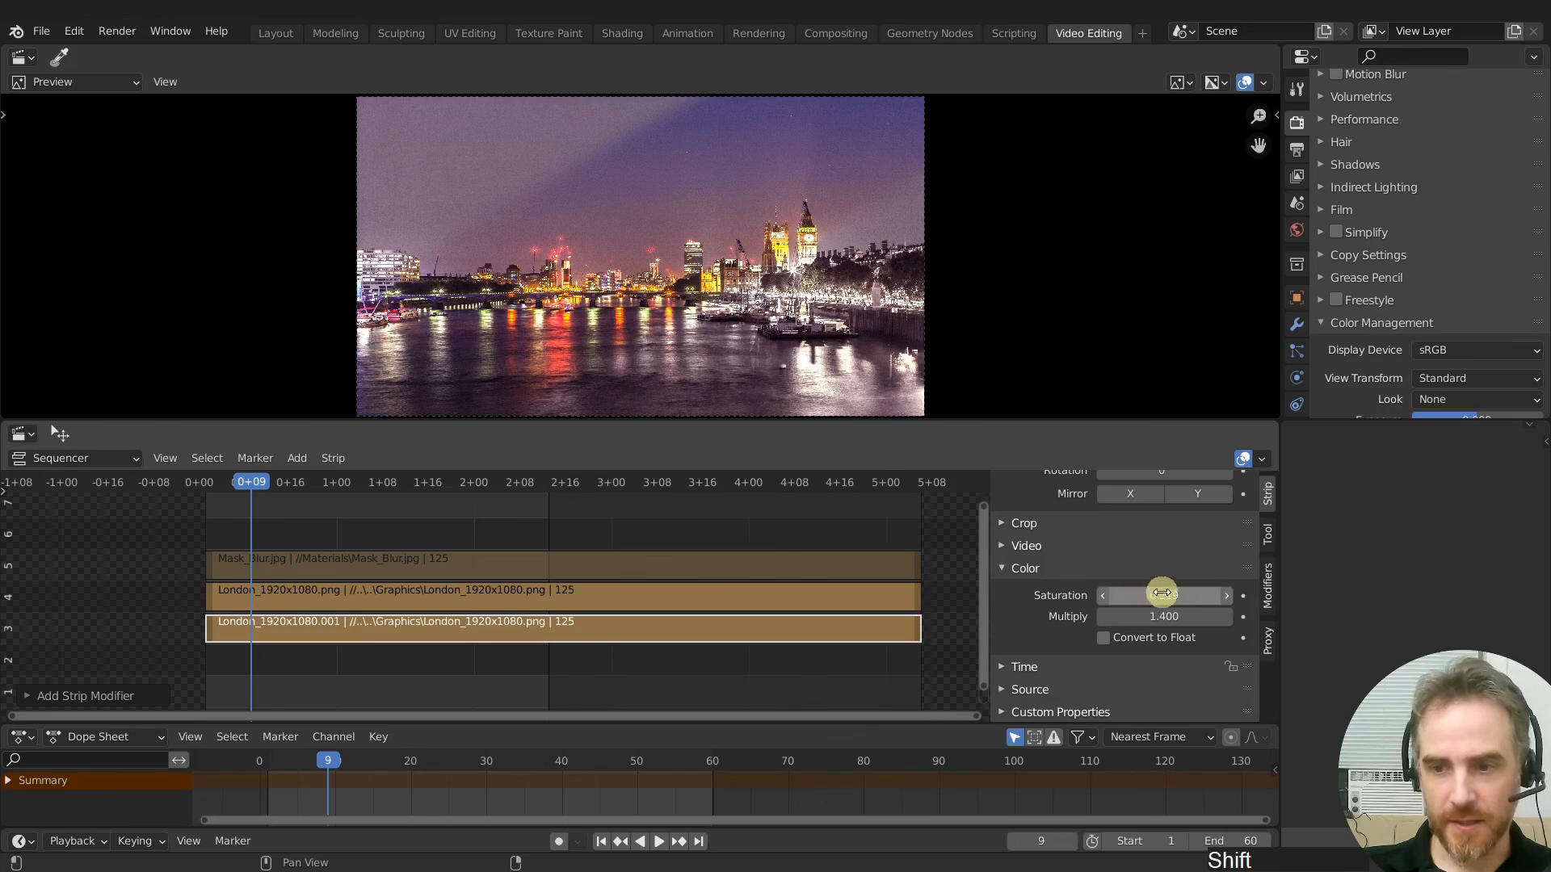
In the channel 3 strip's Color Balance, shift Gamma to a pale lavender-blue and darken Gain with a bluish-grey tint
{"action": "left_click", "coordinate": [1266, 584]}
{"action": "scroll", "coordinate": [1203, 642], "scroll_direction": "down", "scroll_amount": 6}
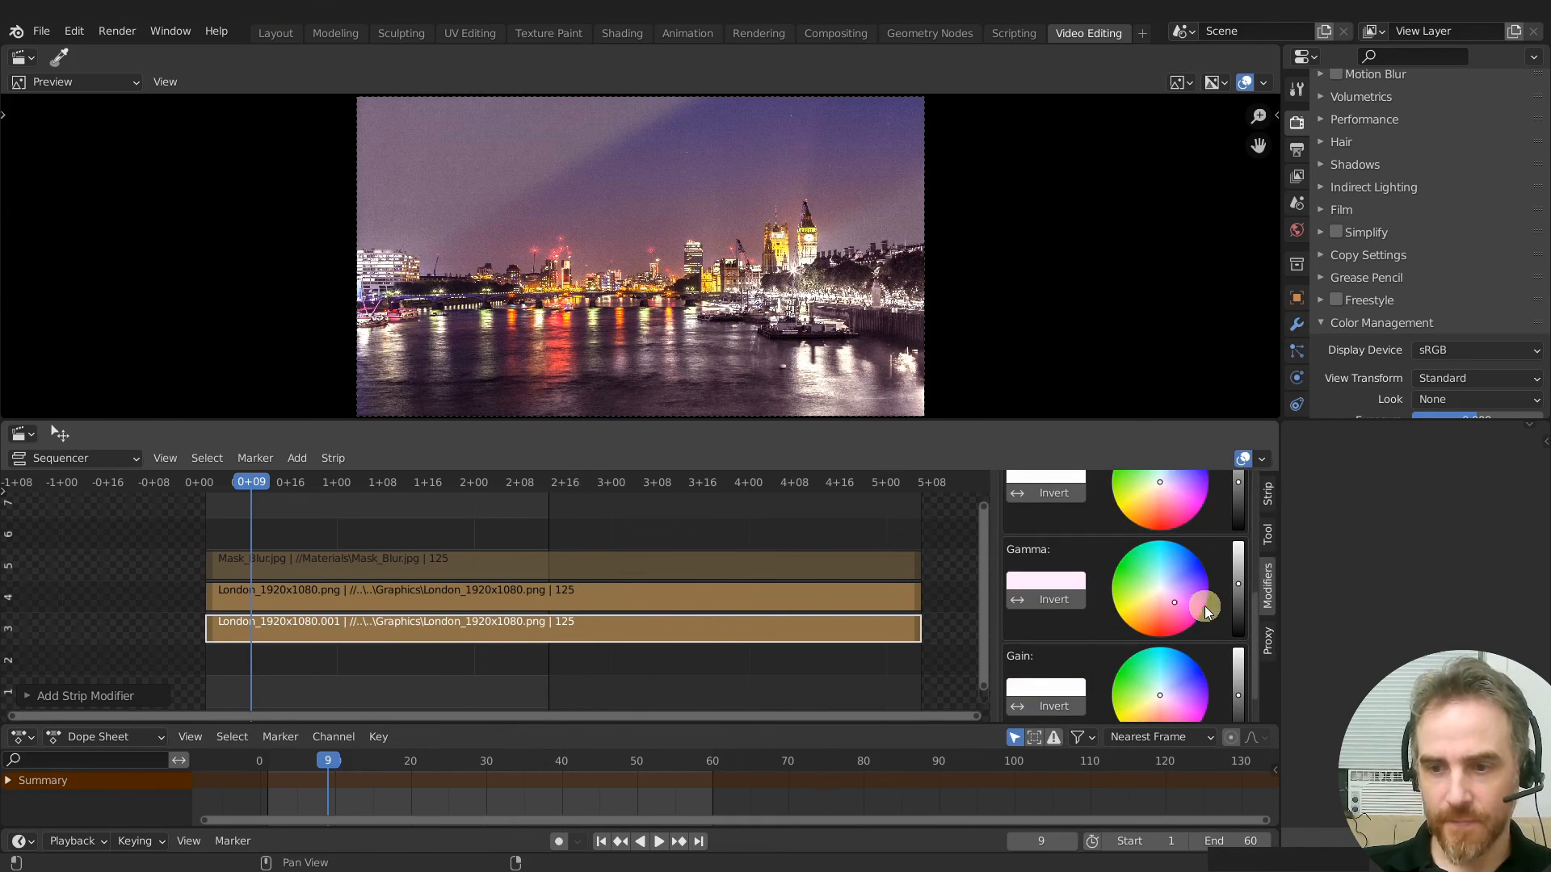
{"action": "left_click_drag", "start_coordinate": [1236, 583], "coordinate": [1238, 571]}
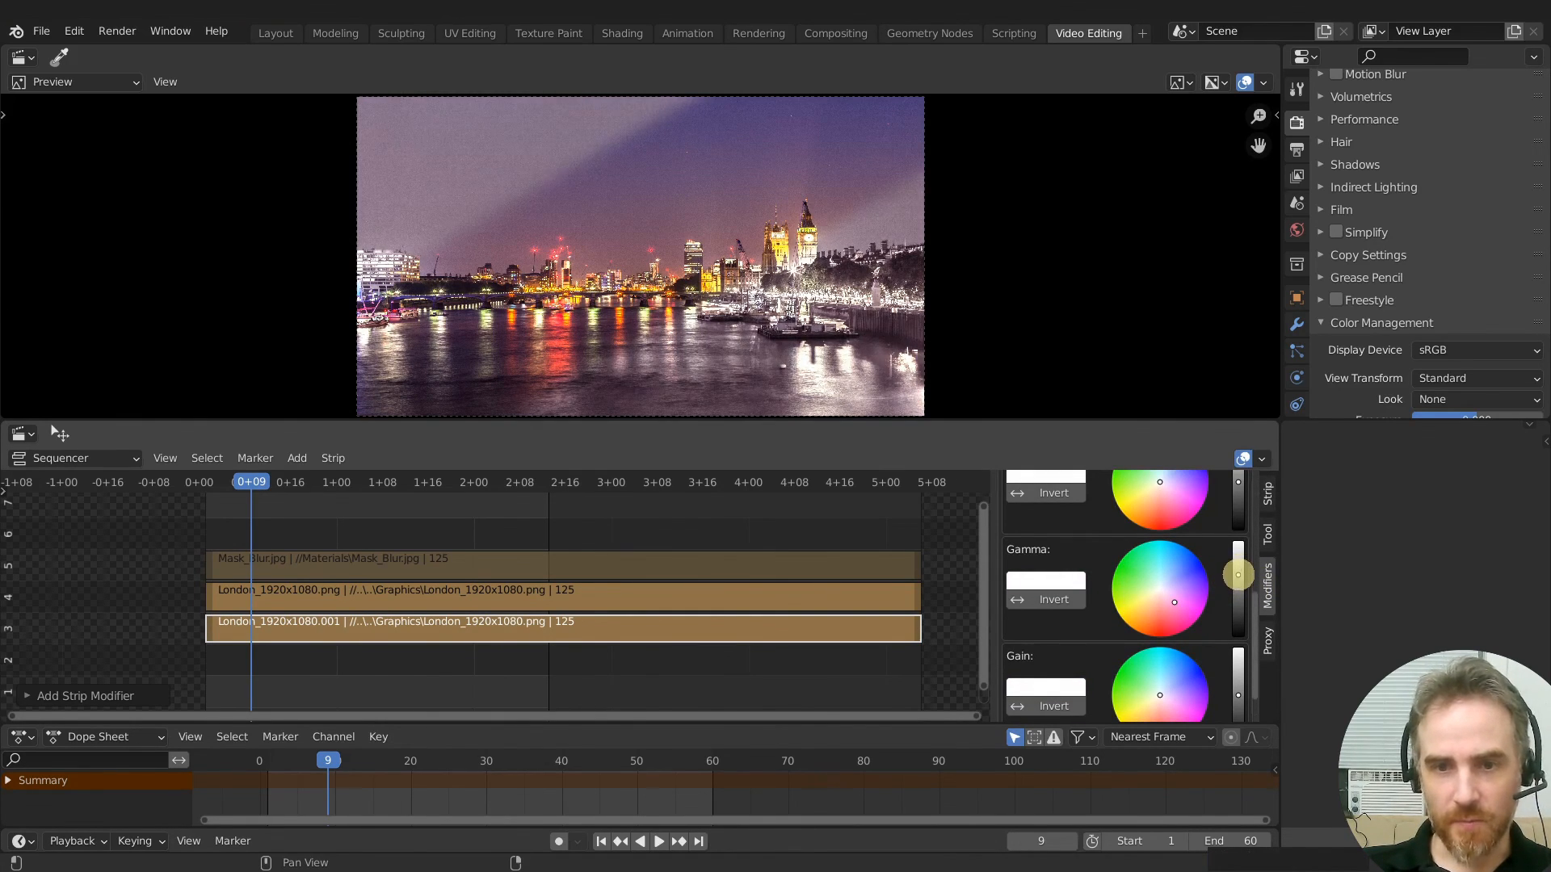
{"action": "left_click", "coordinate": [1182, 598]}
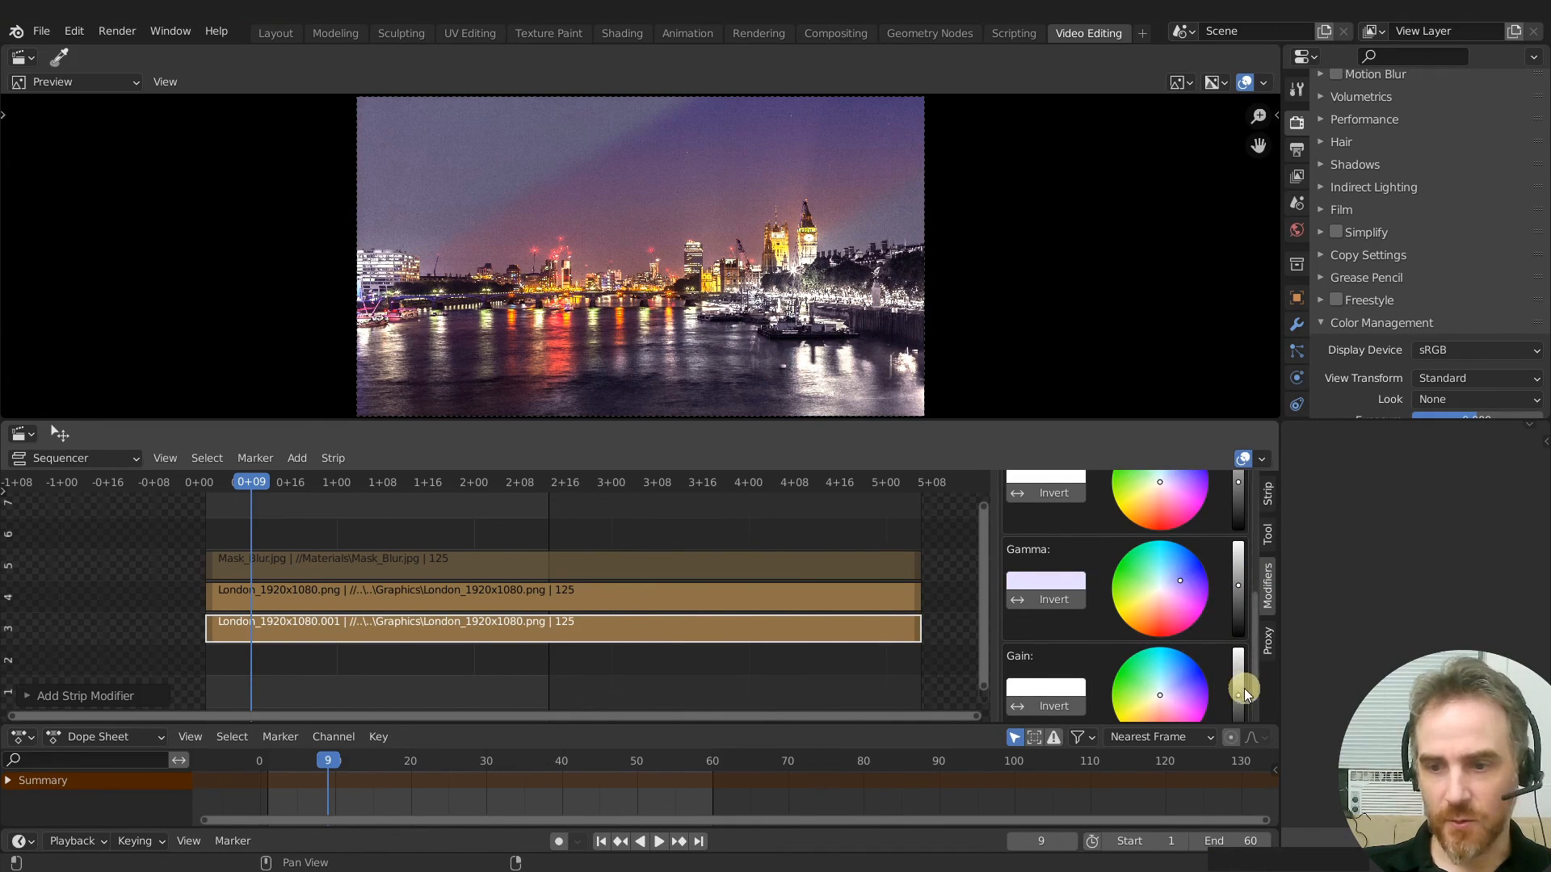
{"action": "scroll", "coordinate": [1243, 687], "scroll_direction": "down", "scroll_amount": 2}
{"action": "left_click_drag", "start_coordinate": [1234, 657], "coordinate": [1238, 677]}
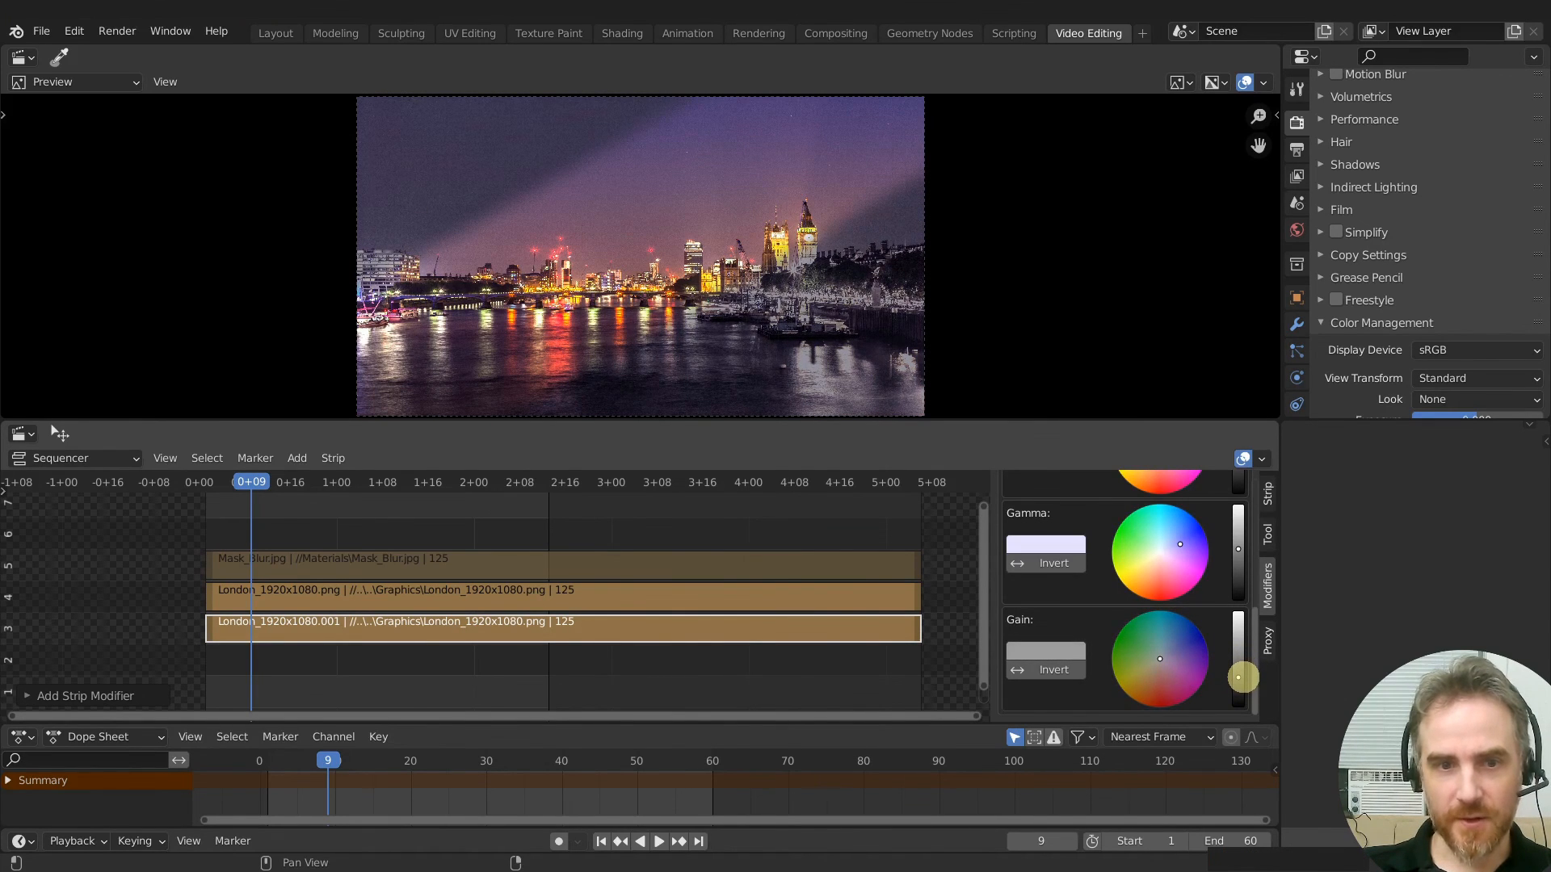
{"action": "left_click", "coordinate": [1174, 643]}
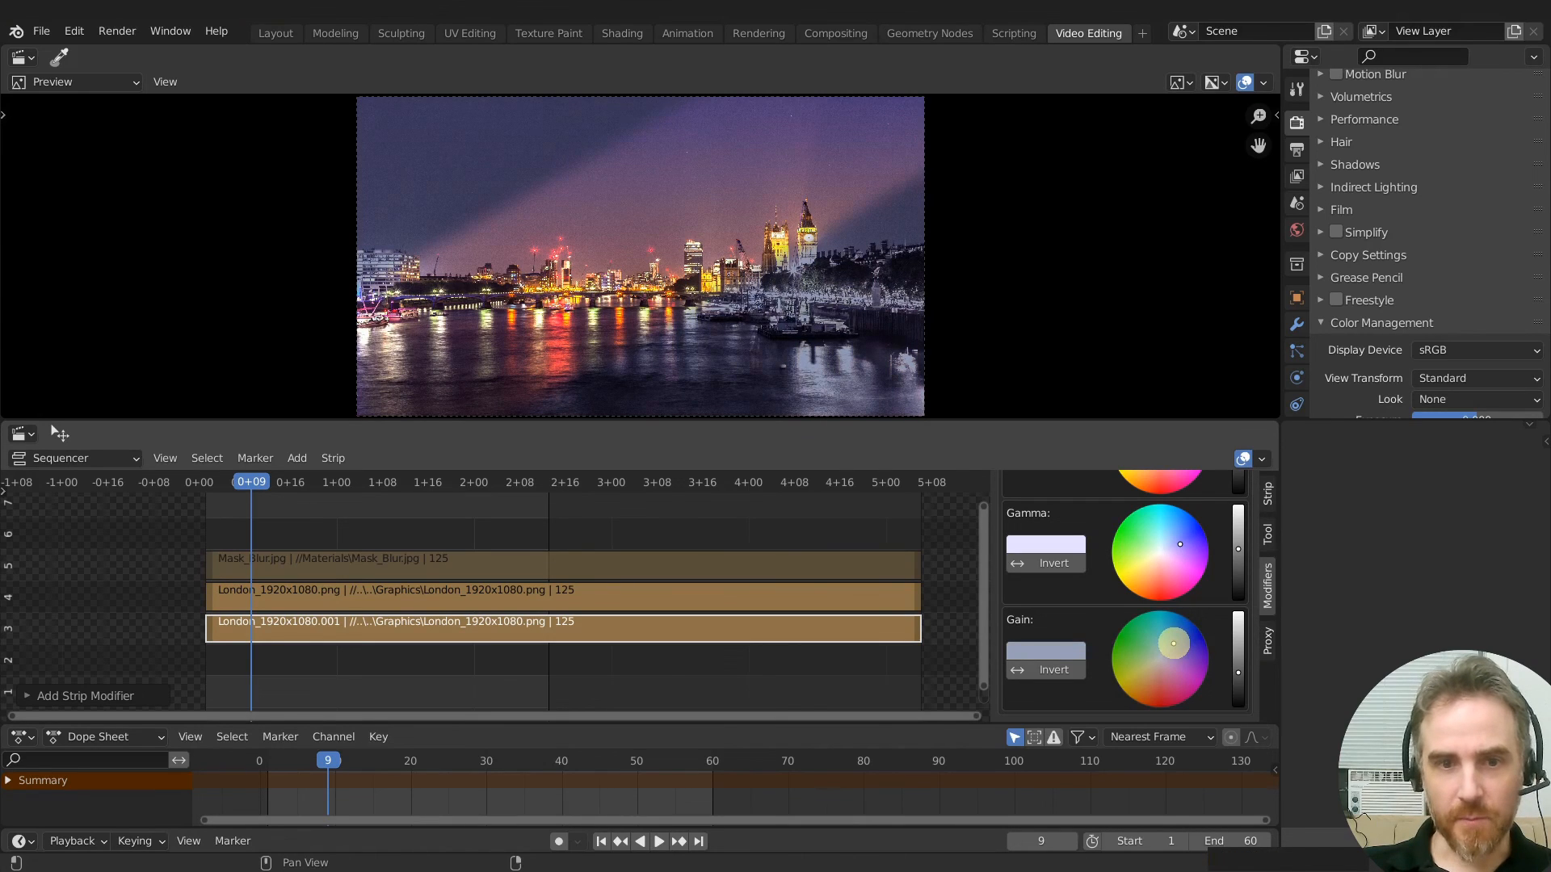
Add a Curves modifier to the channel 4 London strip, brighten it slightly with two raised curve points, and play back the result
{"action": "left_click", "coordinate": [706, 606]}
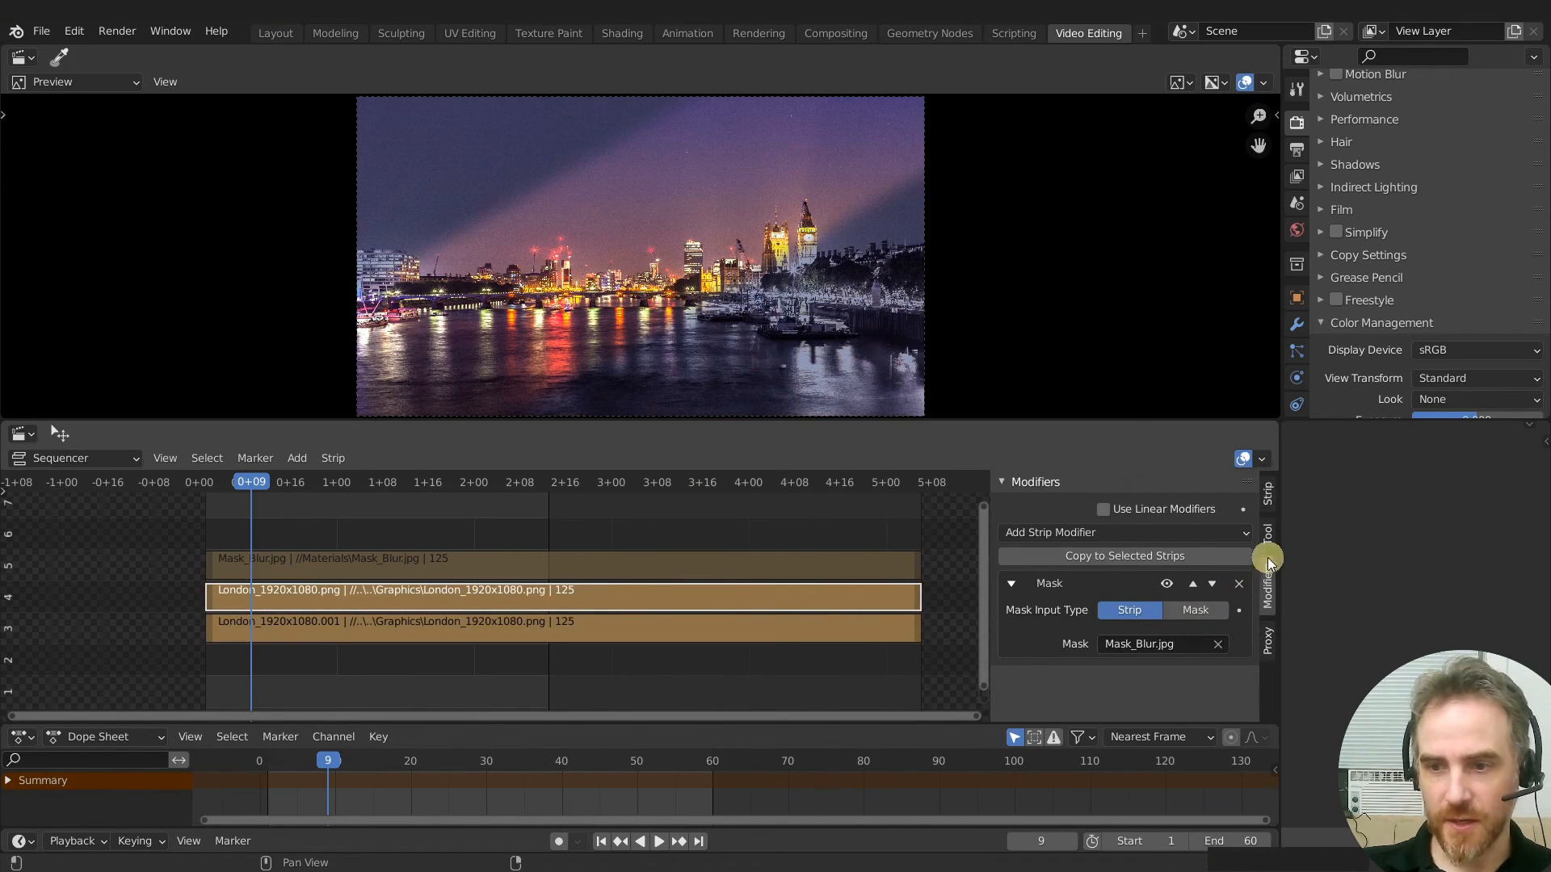
{"action": "left_click", "coordinate": [1180, 536]}
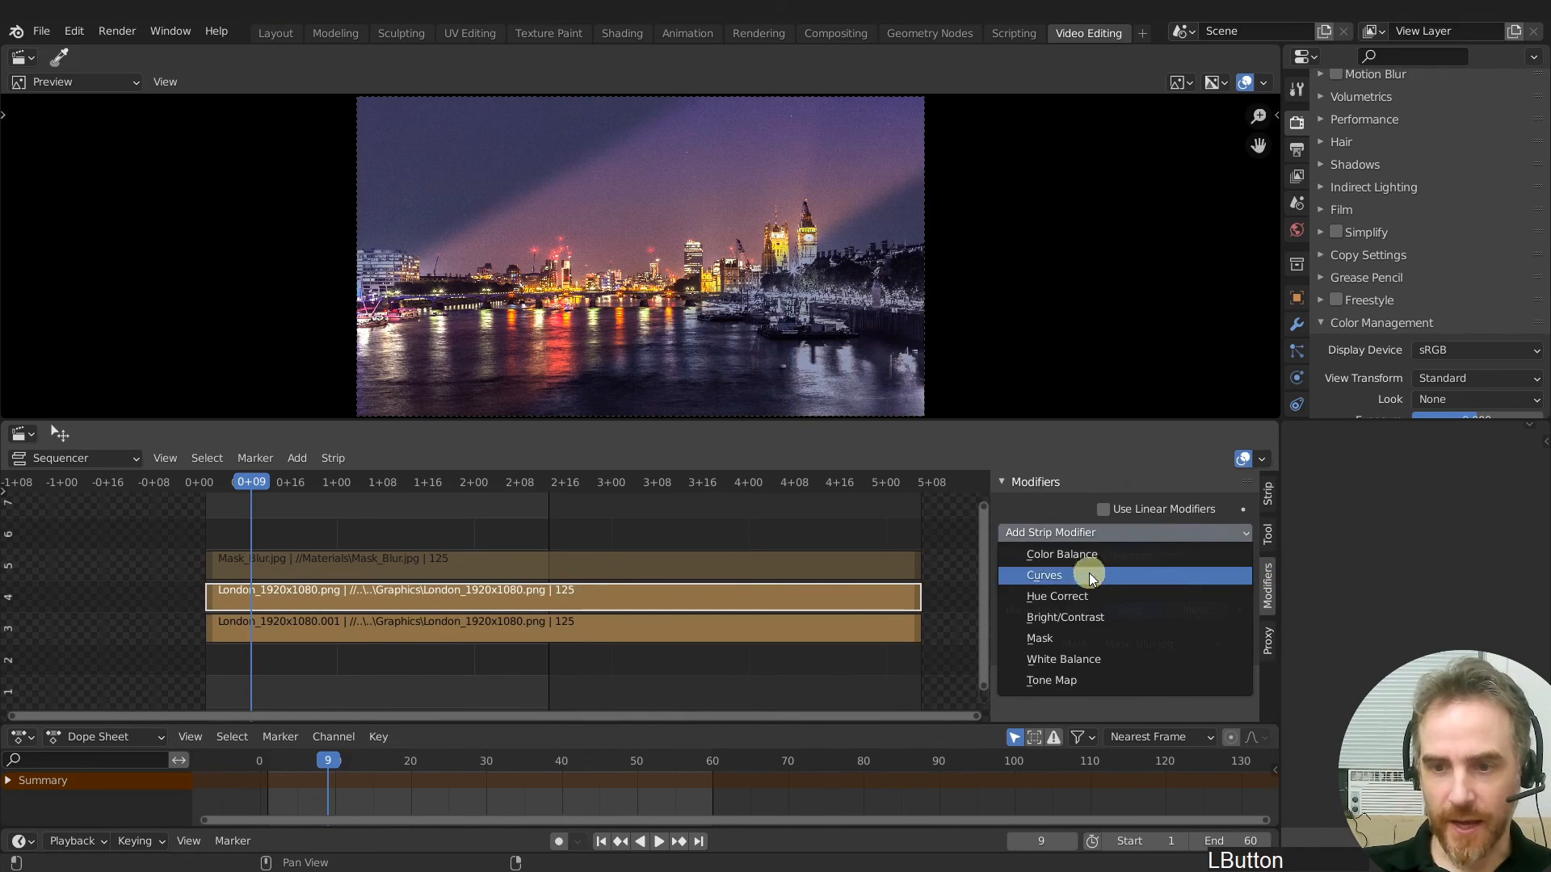
{"action": "left_click", "coordinate": [1076, 580]}
{"action": "scroll", "coordinate": [1120, 647], "scroll_direction": "down", "scroll_amount": 7}
{"action": "left_click_drag", "start_coordinate": [1124, 651], "coordinate": [1084, 654]}
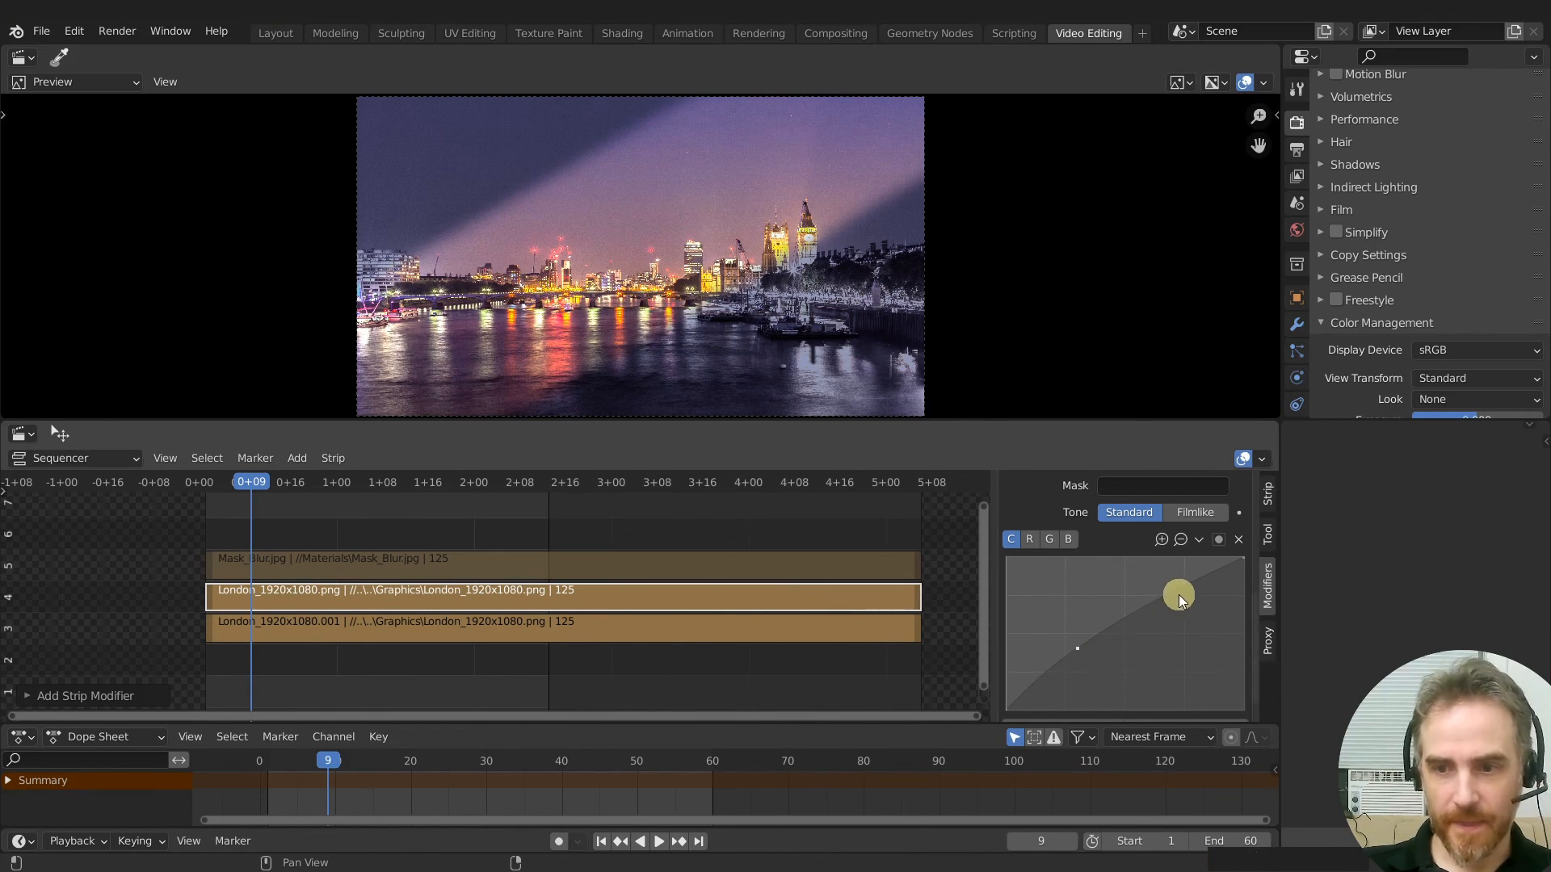
{"action": "left_click_drag", "start_coordinate": [1185, 602], "coordinate": [1170, 593]}
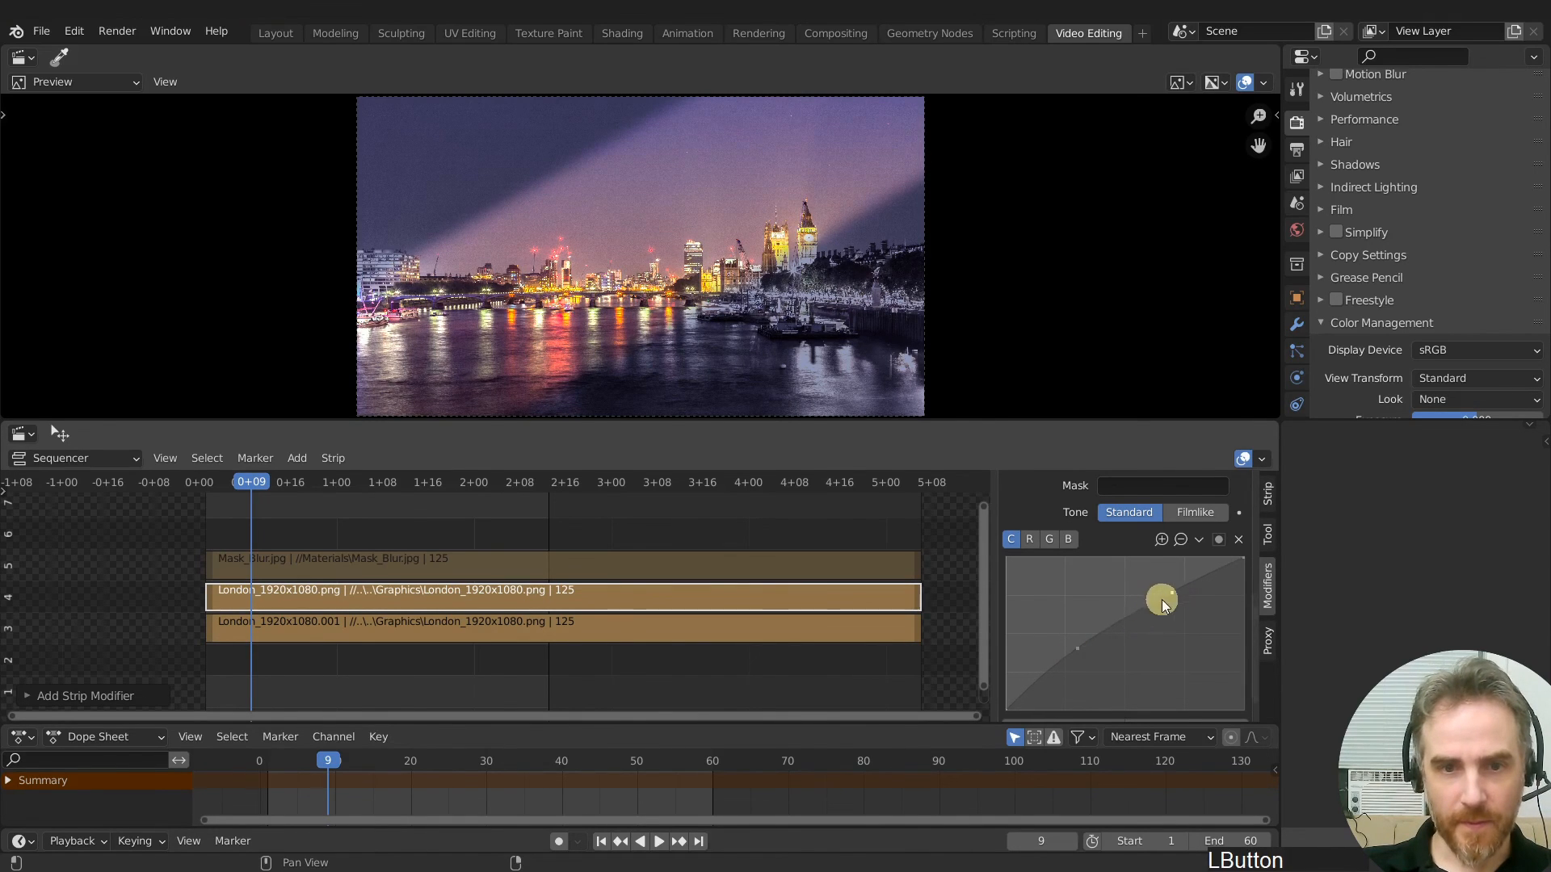
{"action": "left_click_drag", "start_coordinate": [1084, 661], "coordinate": [1082, 655]}
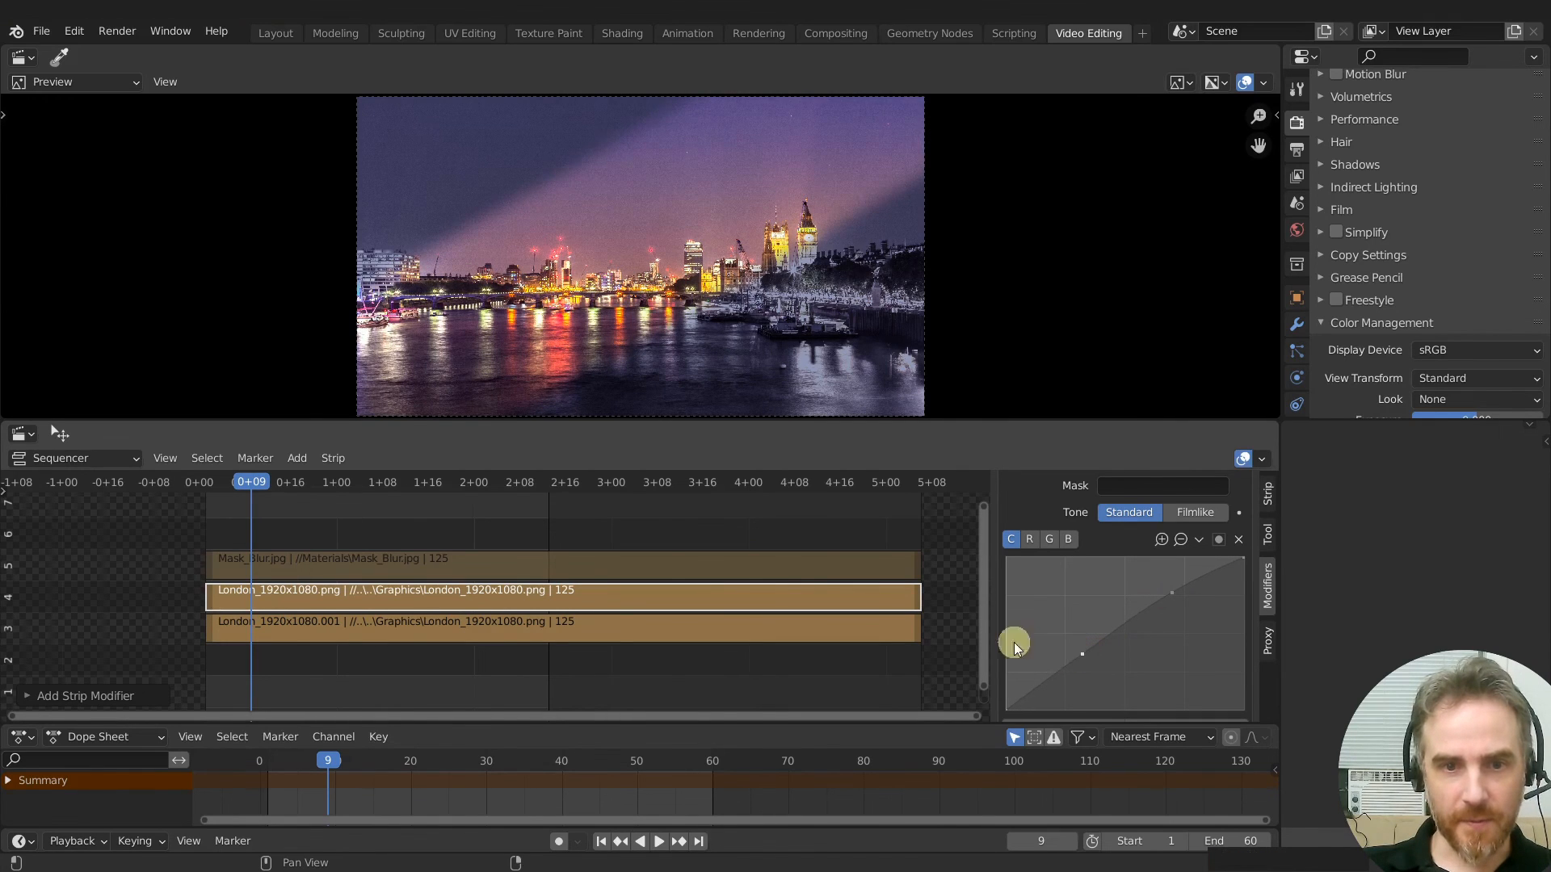
{"action": "key", "text": "space"}
{"action": "key", "text": "Tab"}
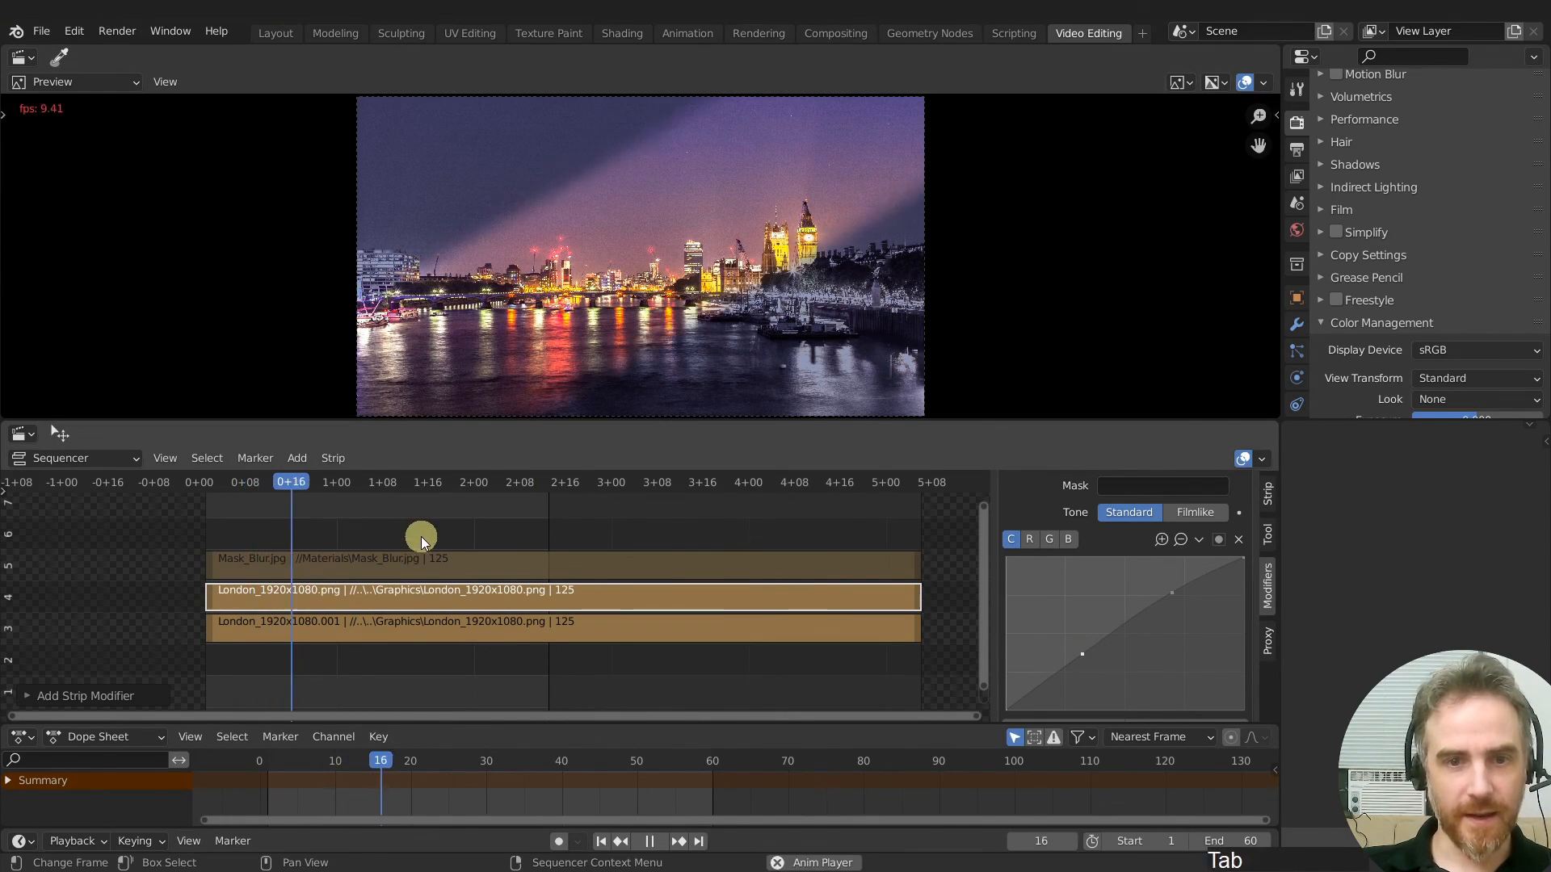